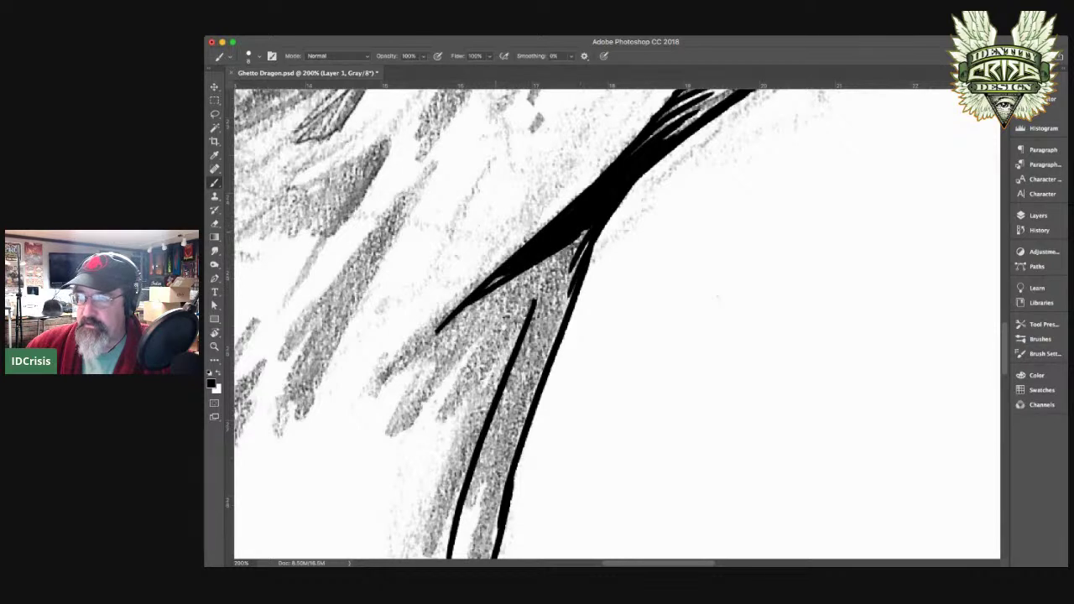
Step: Hatch tapering black strokes over the shaded left edge of the thick fold shadow below the curved contour
left_click_drag(506, 285, 428, 340)
left_click_drag(514, 282, 422, 351)
left_click_drag(507, 296, 399, 381)
mouse_move(479, 331)
left_mouse_down()
mouse_move(394, 399)
mouse_move(385, 419)
left_mouse_up()
left_click_drag(451, 367, 380, 437)
left_click_drag(438, 388, 393, 448)
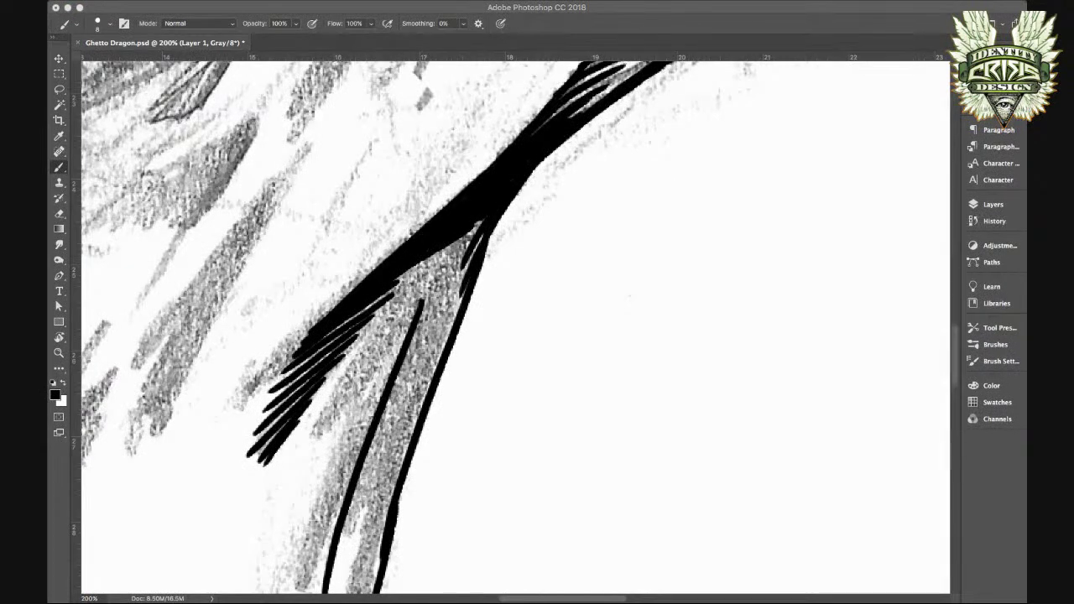
left_click(382, 350)
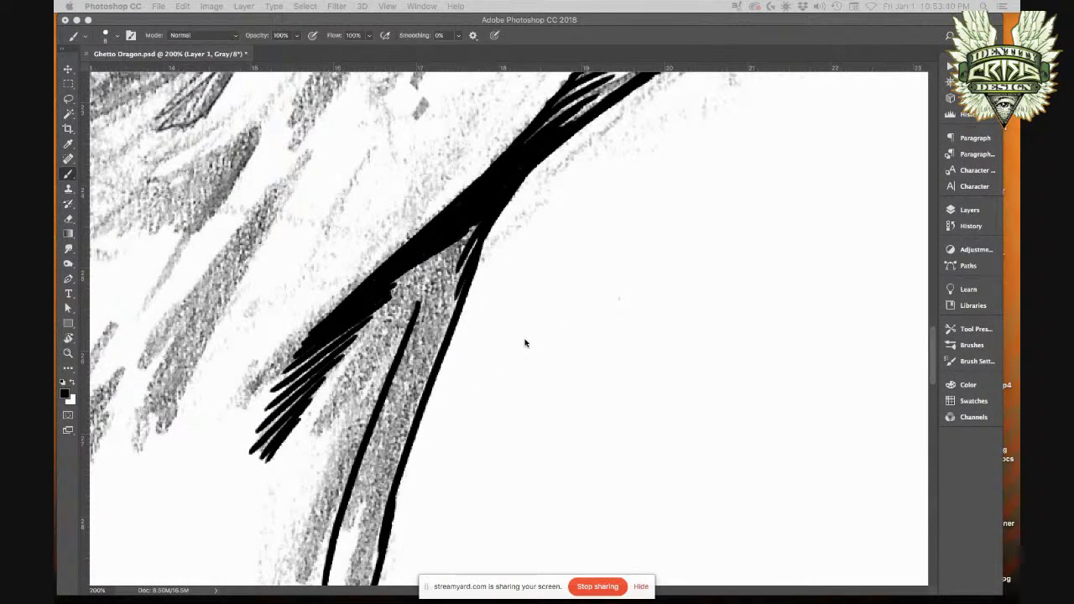
left_click(88, 21)
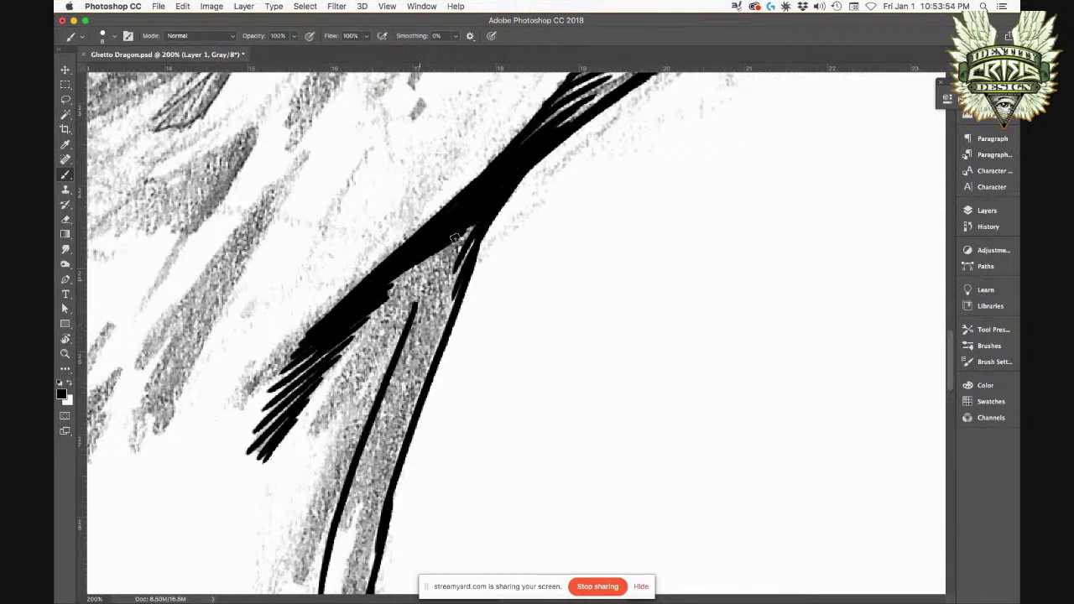
Step: Hatch a second fan of black strokes beside the inner fold line and fill the gaps beneath the thick shadow solid black
left_click_drag(471, 227, 395, 282)
mouse_move(471, 221)
left_mouse_down()
mouse_move(404, 268)
mouse_move(471, 238)
mouse_move(380, 291)
mouse_move(471, 236)
mouse_move(361, 315)
mouse_move(462, 254)
mouse_move(367, 316)
mouse_move(458, 263)
mouse_move(434, 267)
mouse_move(460, 250)
mouse_move(356, 322)
mouse_move(427, 283)
mouse_move(353, 352)
left_mouse_up()
left_click_drag(408, 319, 331, 393)
left_click_drag(395, 350, 309, 434)
left_click_drag(379, 377, 307, 448)
left_click_drag(365, 399, 332, 430)
mouse_move(339, 425)
left_mouse_down()
mouse_move(295, 473)
mouse_move(311, 464)
left_mouse_up()
mouse_move(329, 458)
left_mouse_down()
mouse_move(290, 499)
mouse_move(303, 502)
left_mouse_up()
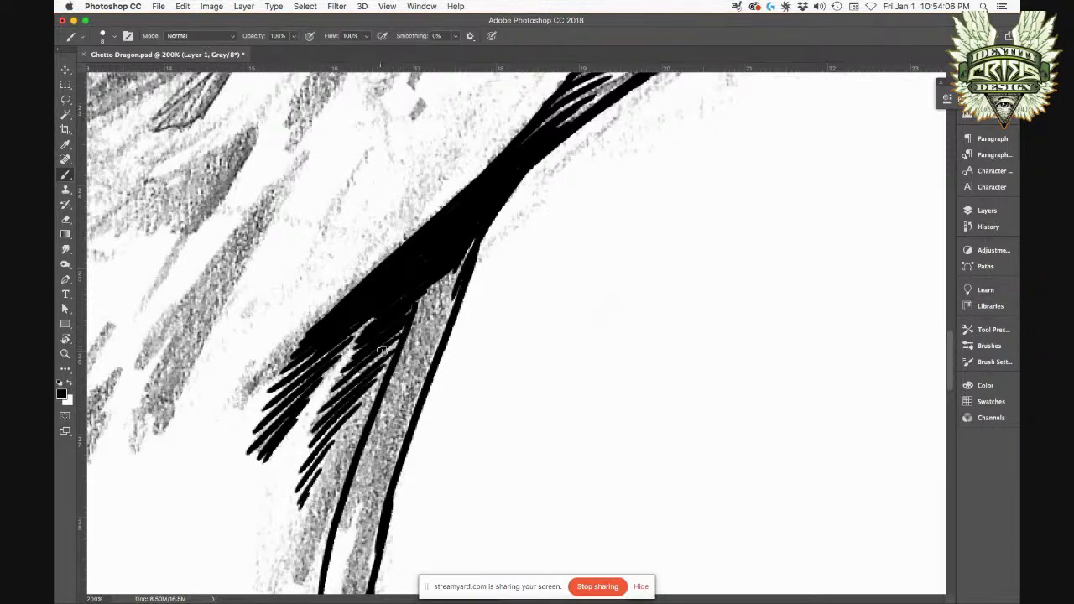
left_click_drag(387, 349, 339, 390)
mouse_move(405, 337)
left_mouse_down()
mouse_move(381, 356)
mouse_move(384, 344)
left_mouse_up()
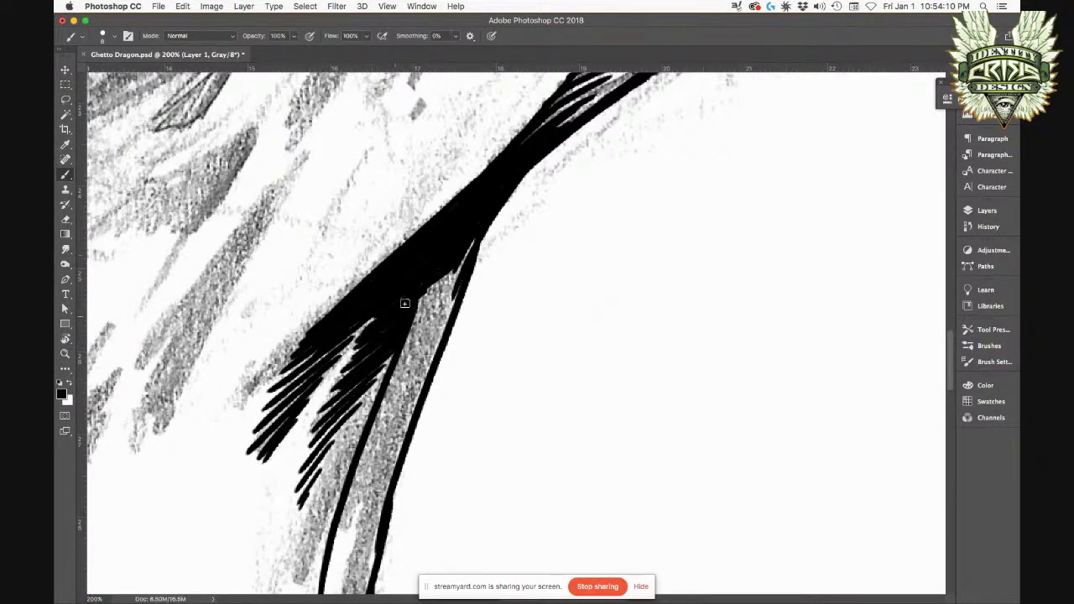
mouse_move(422, 302)
left_mouse_down()
mouse_move(472, 236)
mouse_move(422, 295)
left_mouse_up()
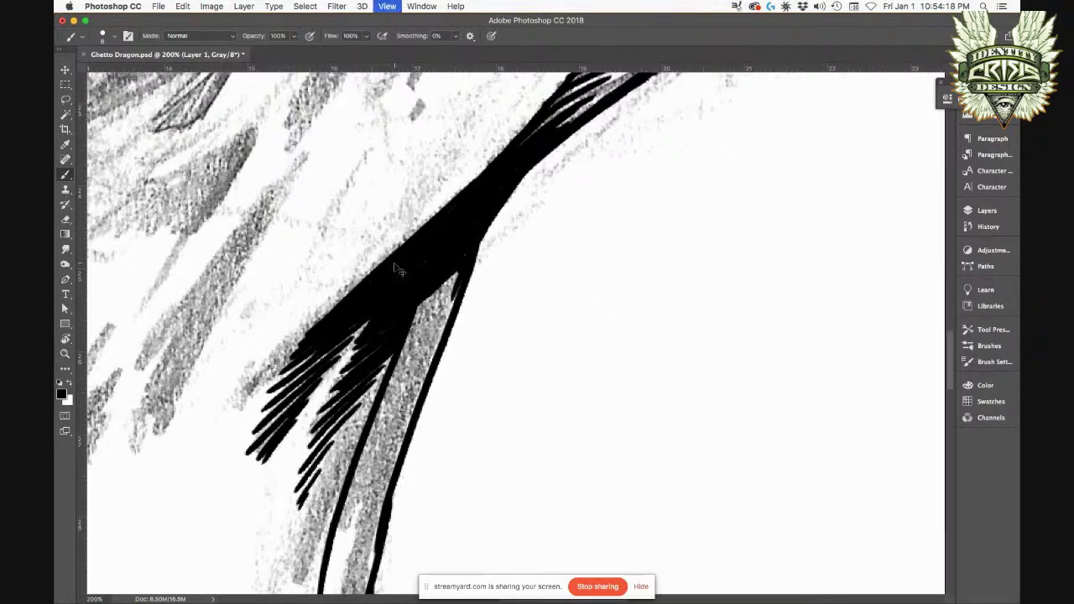
Step: Ink the long diagonal fold left of the main shadow solid black, with hatched lower ends and a tapered upper tip
key("super+minus")
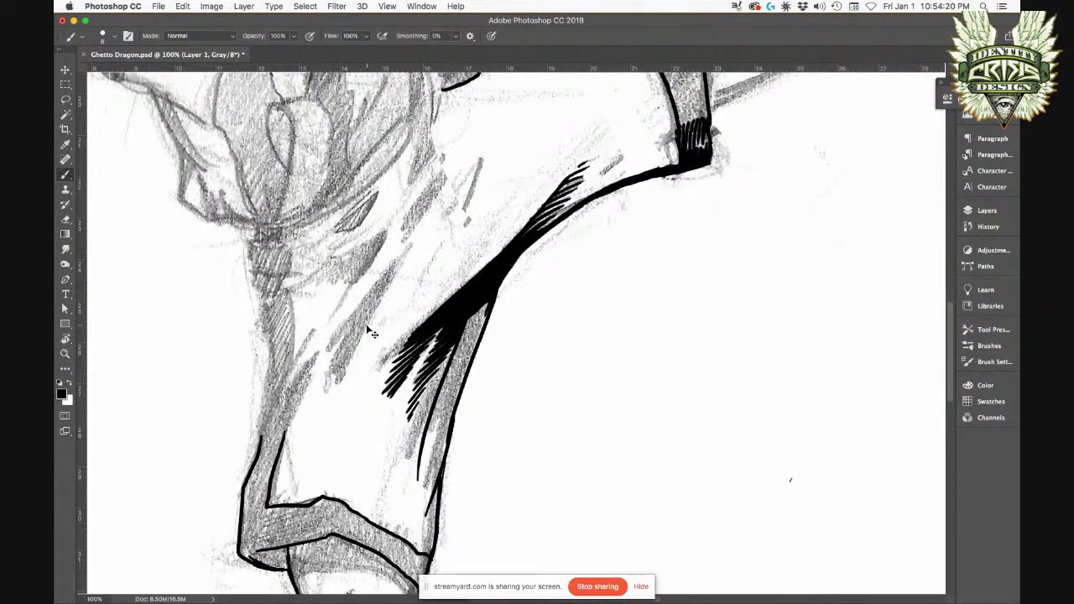
scroll(363, 328, "up", 1)
left_click_drag(383, 311, 460, 287)
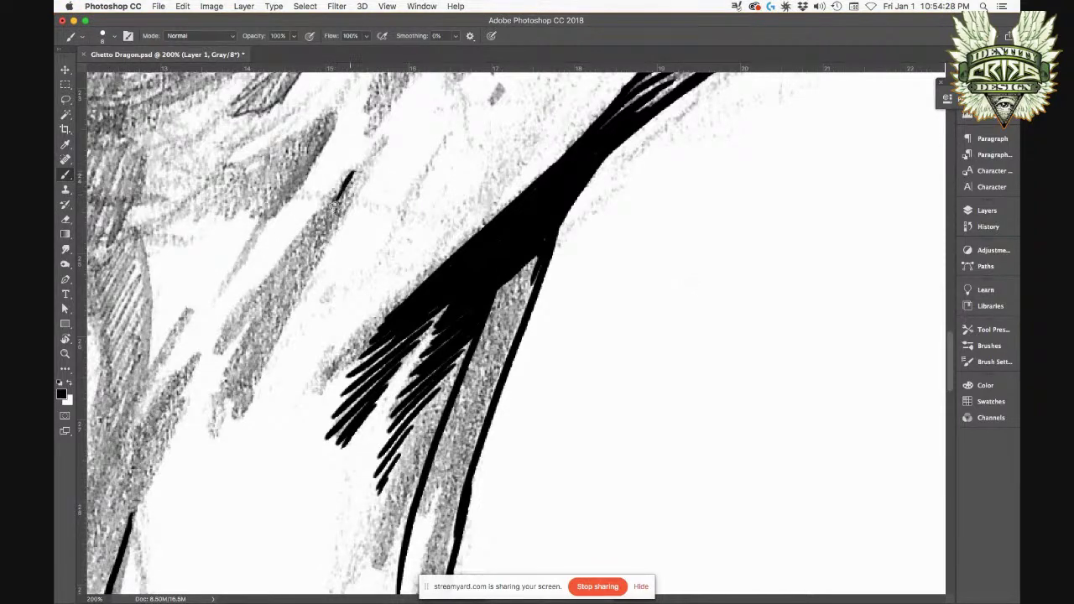
left_click_drag(350, 174, 208, 400)
left_click_drag(344, 188, 213, 363)
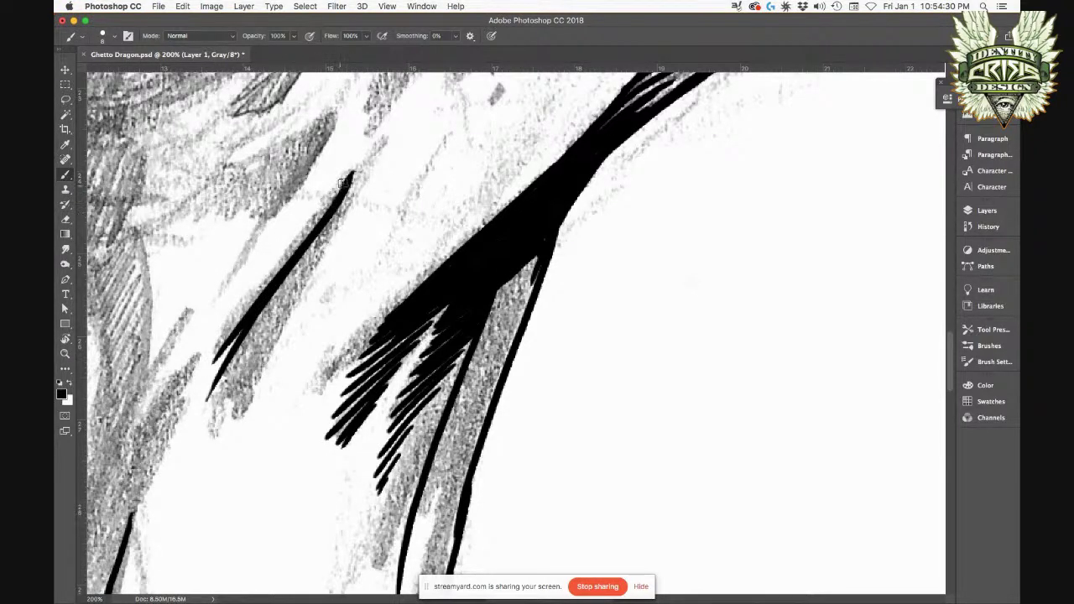
left_click_drag(342, 183, 240, 323)
left_click_drag(346, 178, 261, 288)
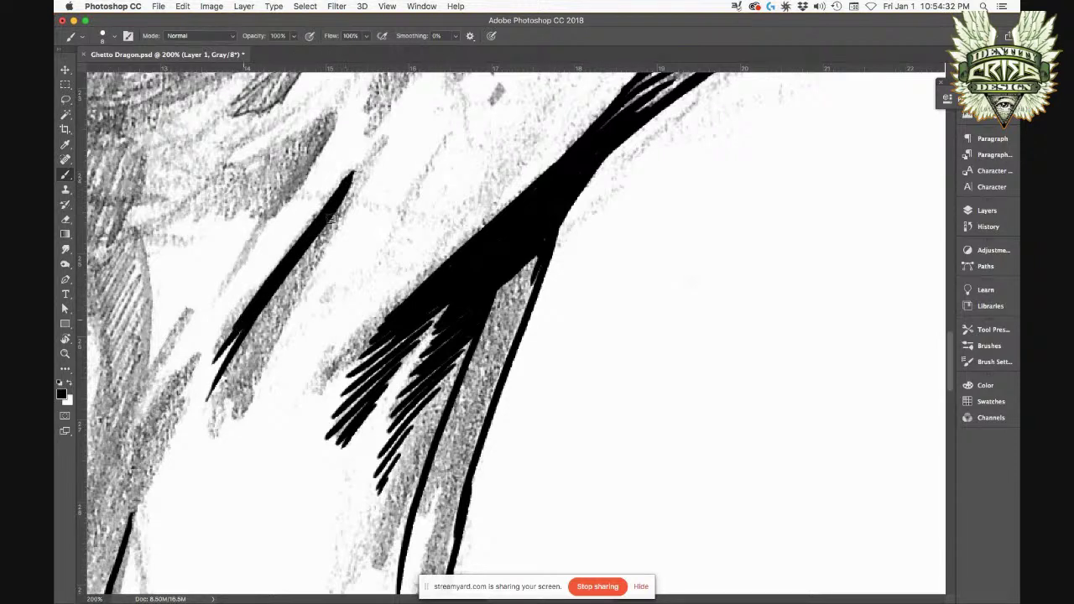
left_click_drag(351, 176, 250, 392)
mouse_move(344, 195)
left_mouse_down()
mouse_move(284, 290)
mouse_move(308, 246)
mouse_move(298, 264)
mouse_move(313, 259)
mouse_move(271, 301)
mouse_move(303, 276)
mouse_move(248, 338)
mouse_move(290, 297)
mouse_move(245, 333)
mouse_move(237, 357)
mouse_move(274, 319)
mouse_move(224, 376)
mouse_move(273, 336)
mouse_move(225, 419)
left_mouse_up()
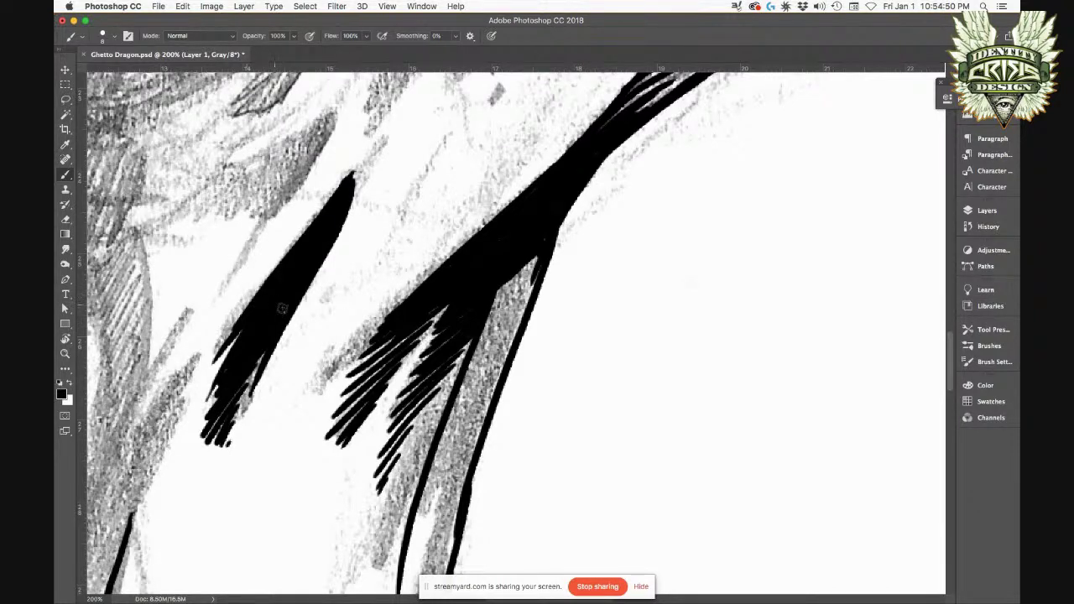
mouse_move(350, 190)
left_mouse_down()
mouse_move(393, 123)
mouse_move(352, 181)
mouse_move(365, 153)
mouse_move(359, 161)
left_mouse_up()
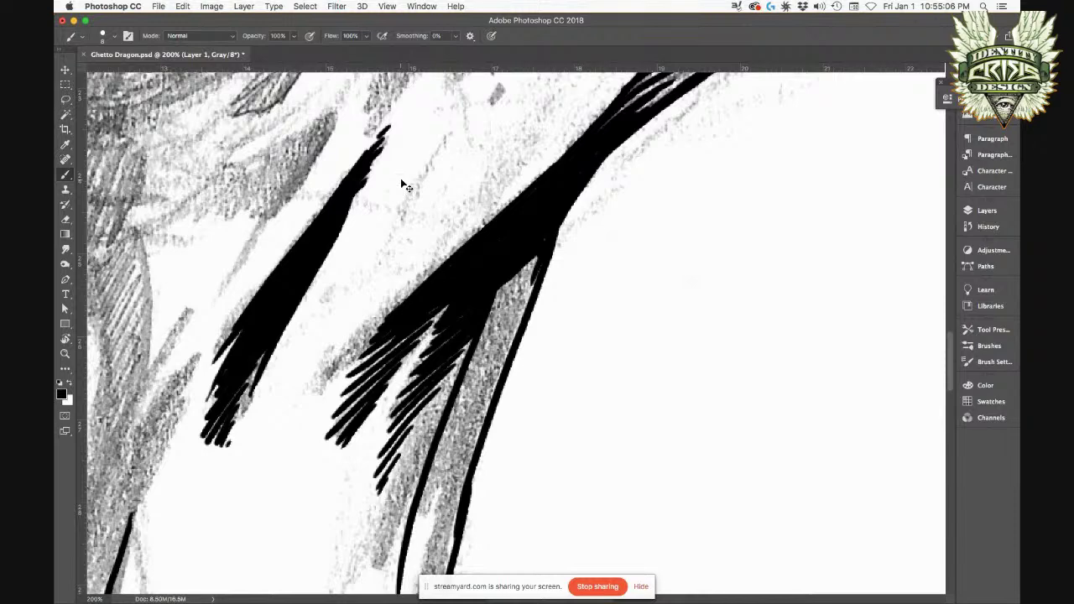
Step: Ink the short diagonal fold just above the long one as a thick black shape with tapered, hatched ends
key("super+minus")
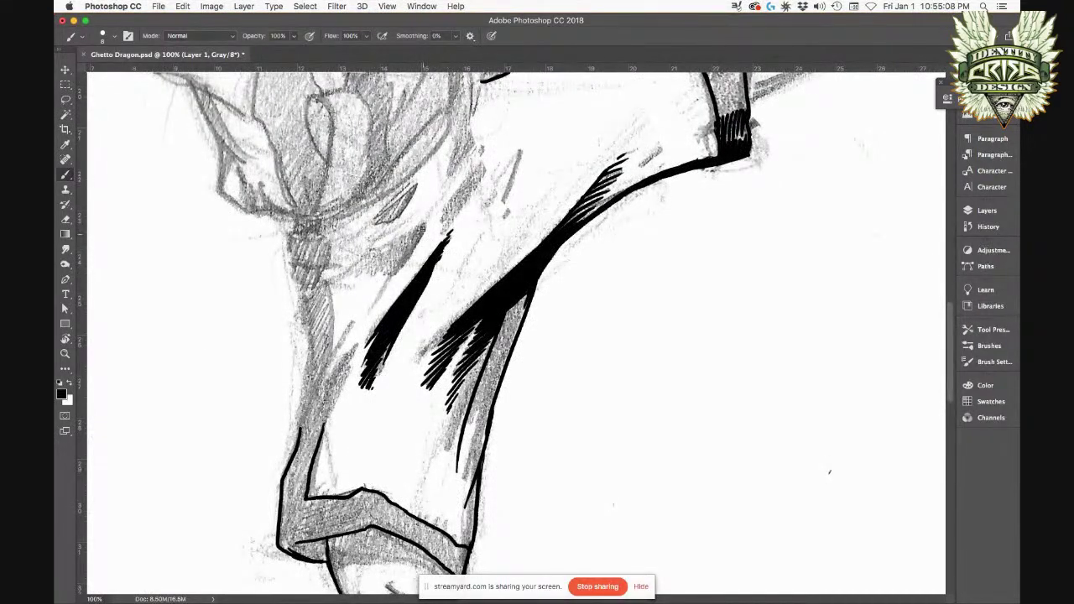
key("super+plus")
key("super+plus")
left_click_drag(410, 267, 388, 599)
key("super+r")
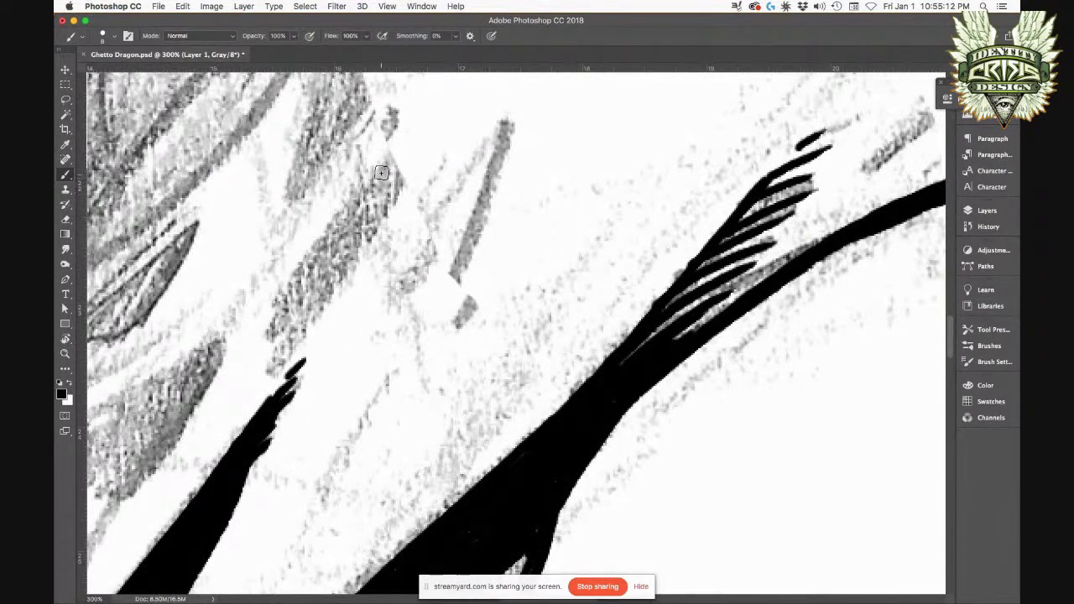
left_click_drag(381, 173, 278, 338)
key("super+z")
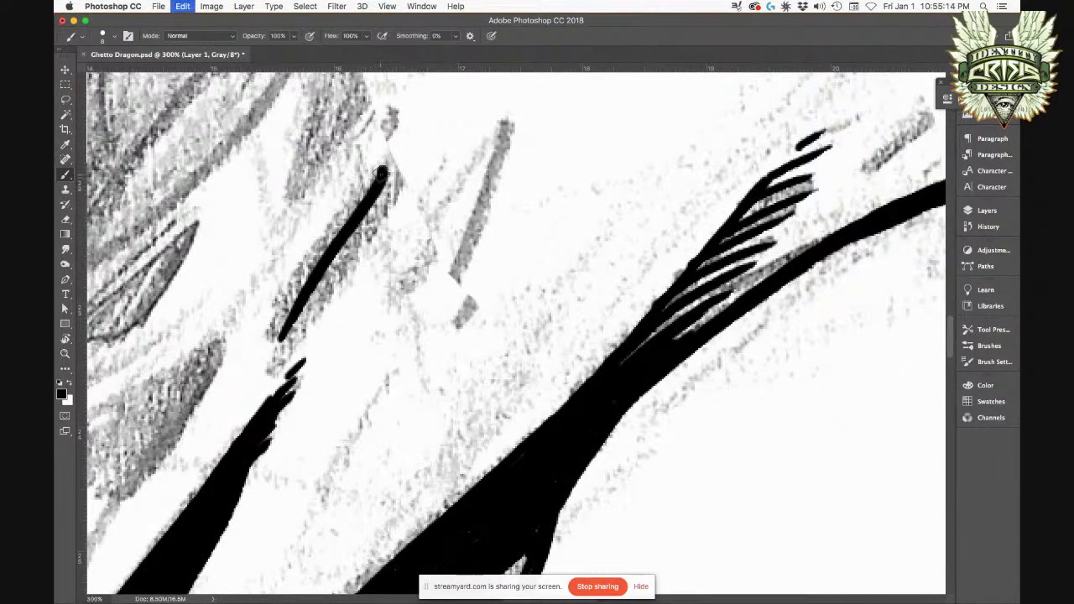
left_click_drag(387, 161, 244, 356)
left_click_drag(386, 168, 290, 317)
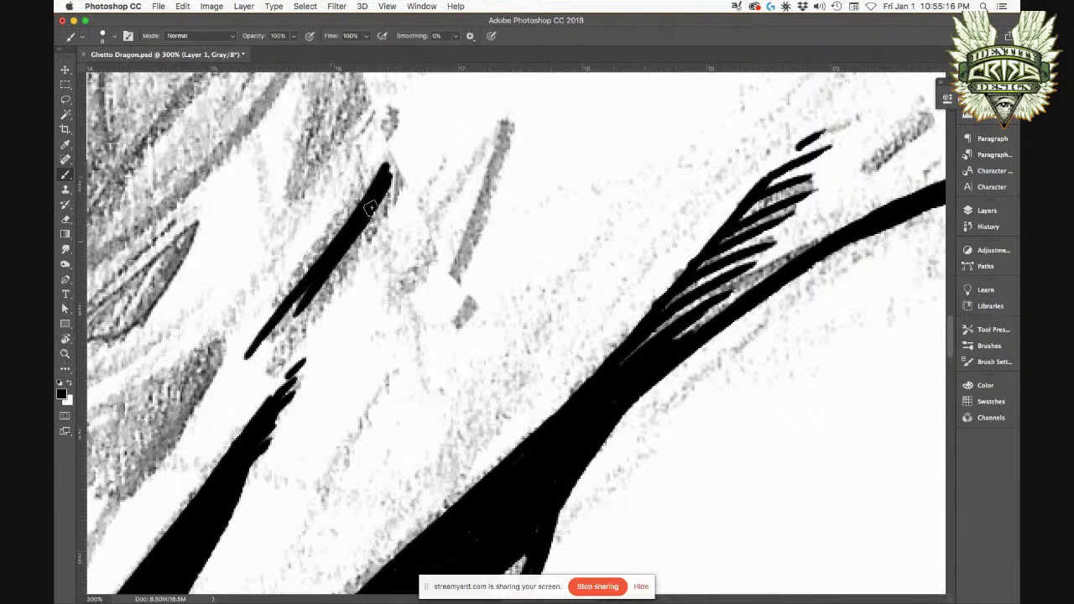
left_click_drag(390, 173, 314, 308)
left_click_drag(388, 168, 405, 136)
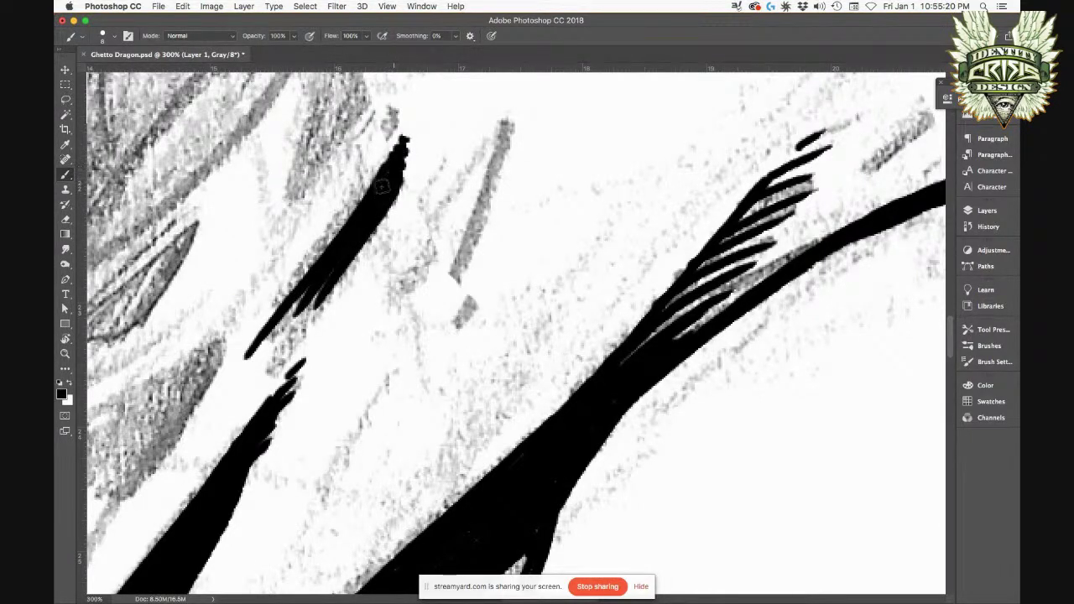
Step: Ink the thin shaded crease to the right of the short fold with tapering black strokes
left_click_drag(503, 126, 434, 298)
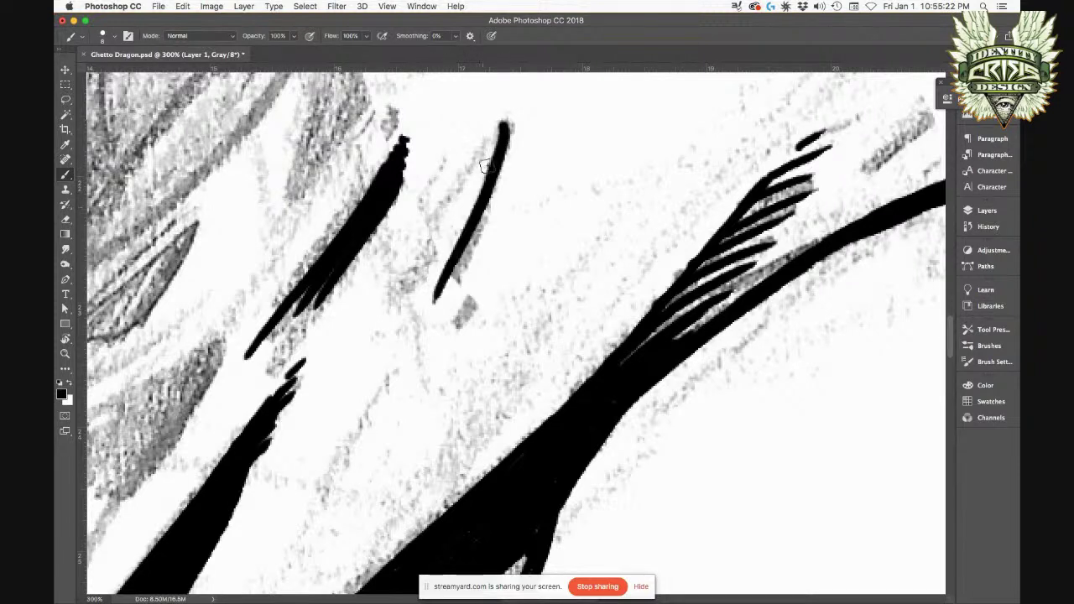
left_click_drag(502, 149, 463, 265)
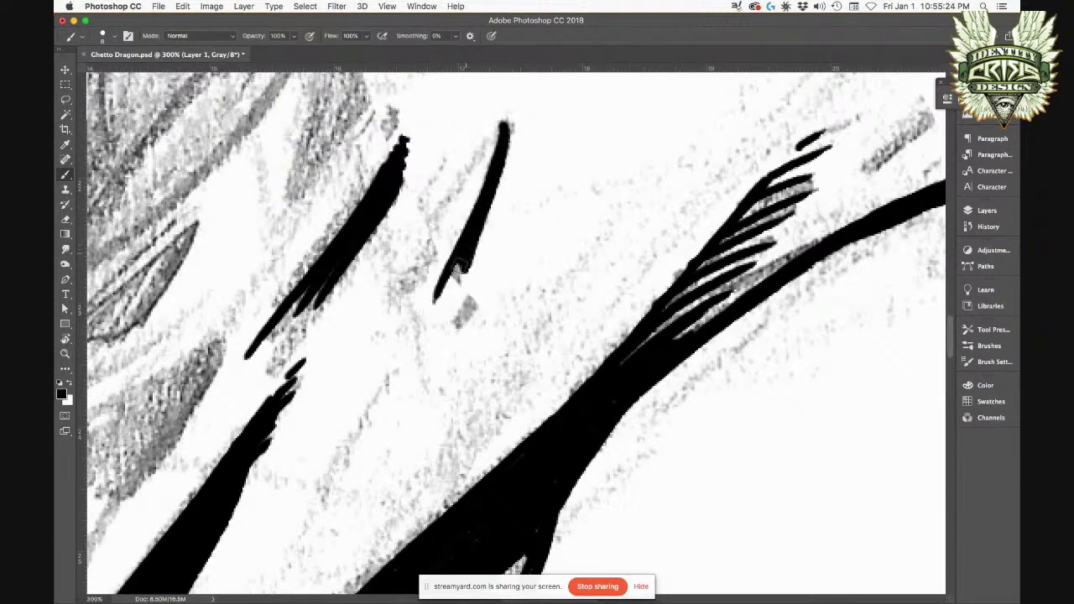
mouse_move(539, 169)
left_mouse_down()
mouse_move(621, 130)
mouse_move(445, 247)
left_mouse_up()
Step: Fill the grey gap near the lower right edge of the long diagonal fold with black
key("super+minus")
left_click_drag(476, 284, 353, 203)
key("super+minus")
left_click_drag(332, 121, 273, 113)
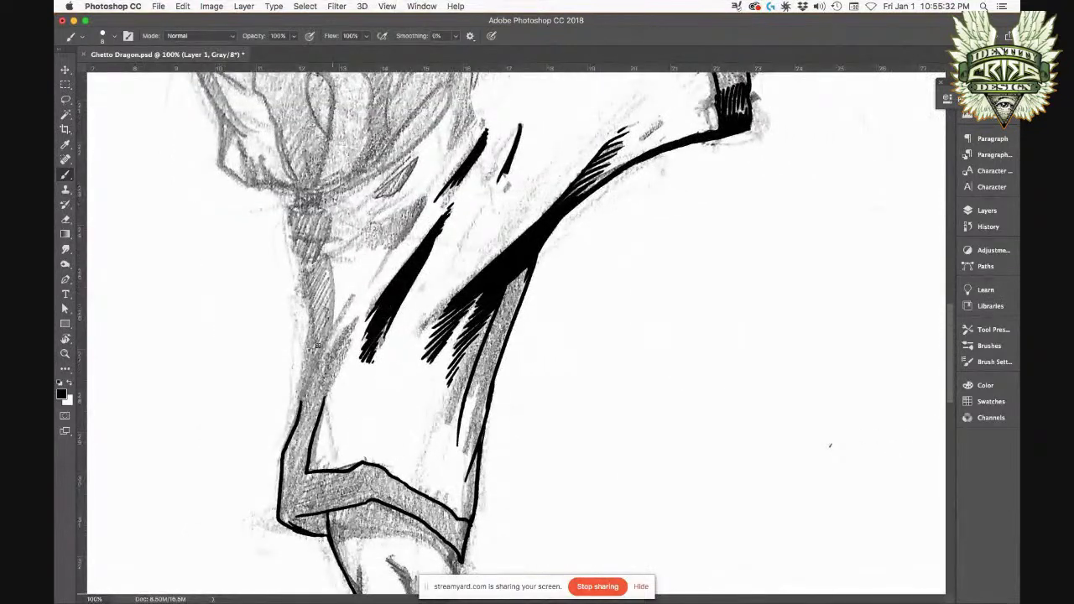
key("super+plus")
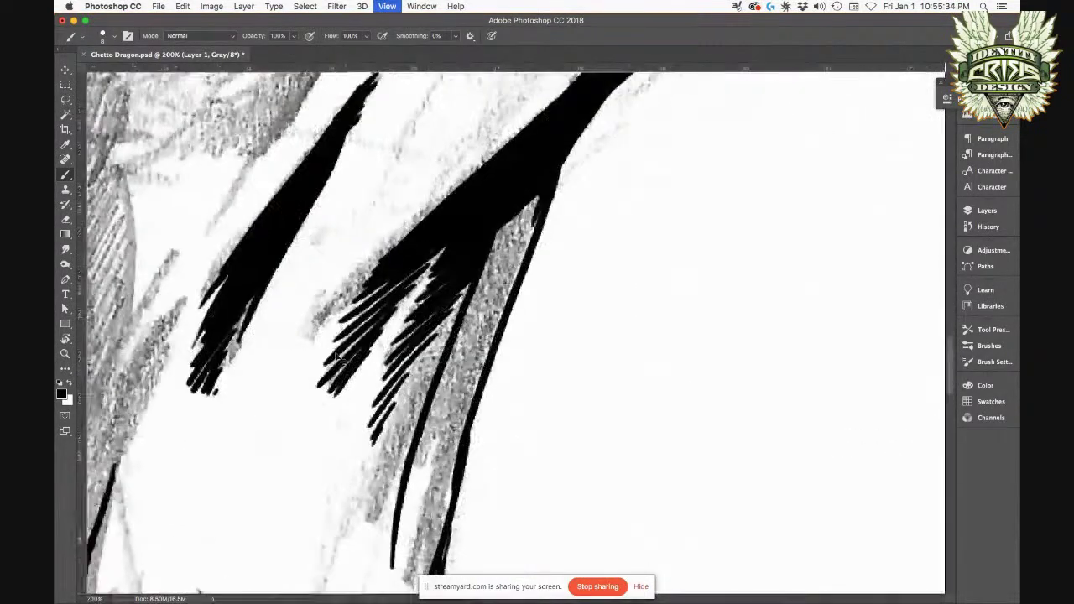
key("super+plus")
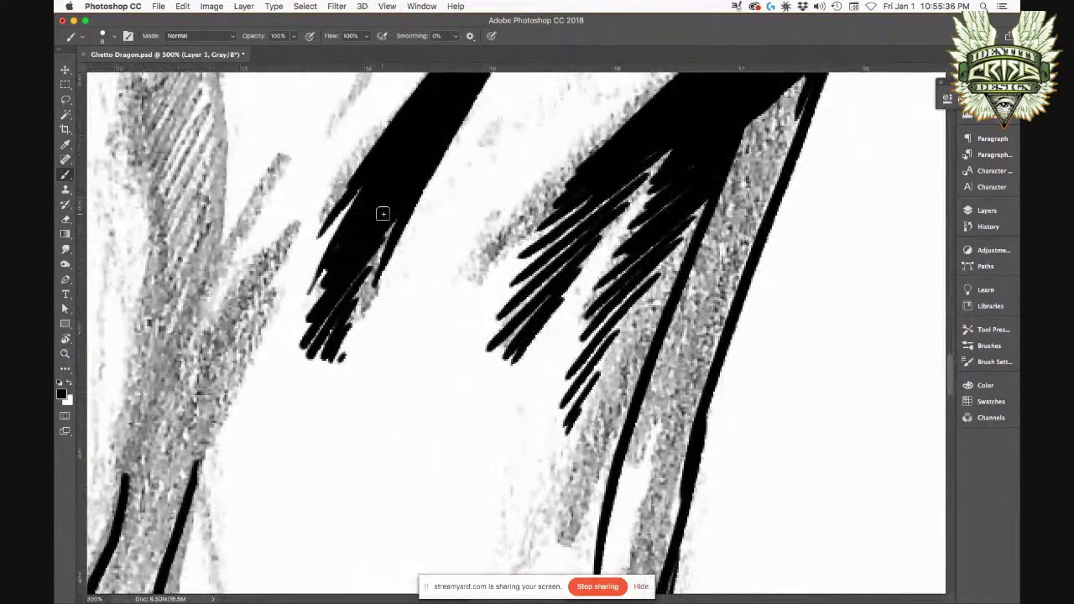
mouse_move(352, 286)
left_mouse_down()
mouse_move(377, 262)
mouse_move(350, 308)
left_mouse_up()
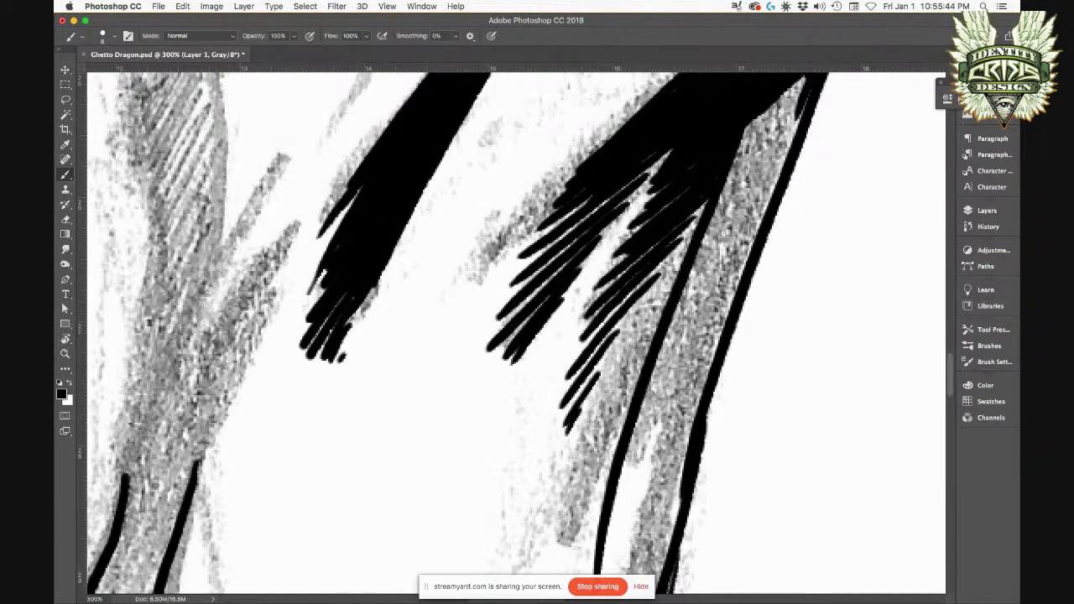
Step: Extend the long diagonal fold's lower tip to a tapered point with hatched black strokes and smooth its edges
key("super+t")
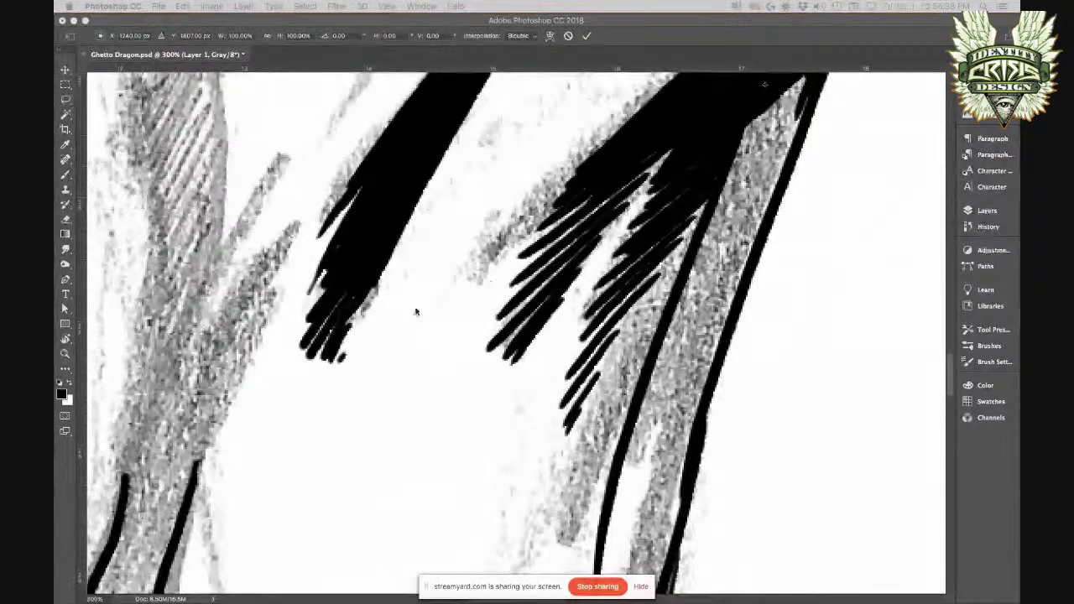
key("Return")
left_click_drag(345, 294, 297, 366)
left_click_drag(334, 317, 279, 419)
left_click_drag(312, 378, 283, 410)
left_click_drag(335, 354, 285, 466)
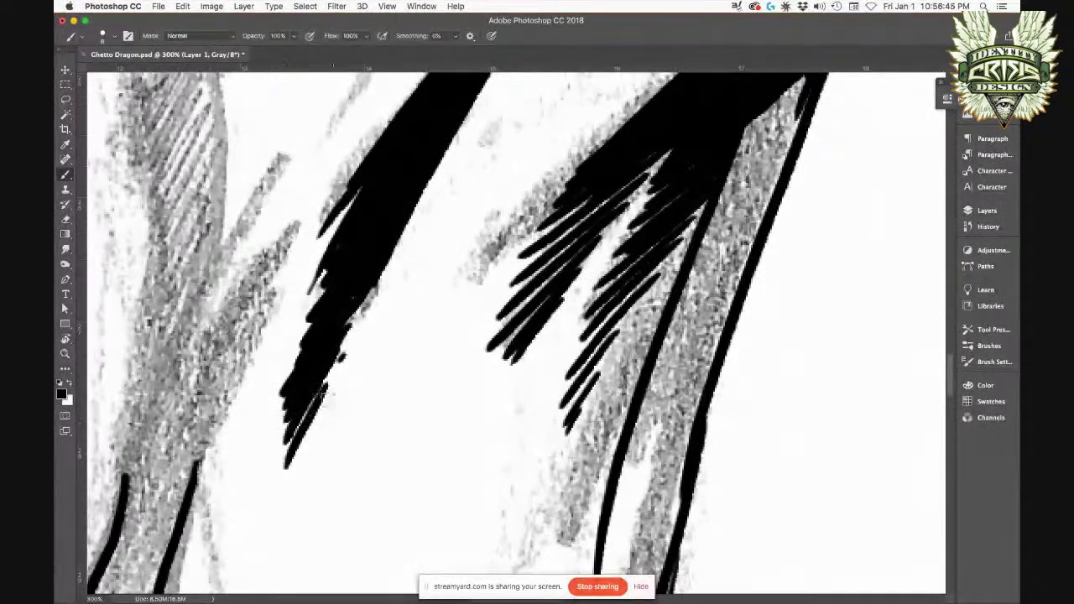
left_click_drag(366, 292, 325, 388)
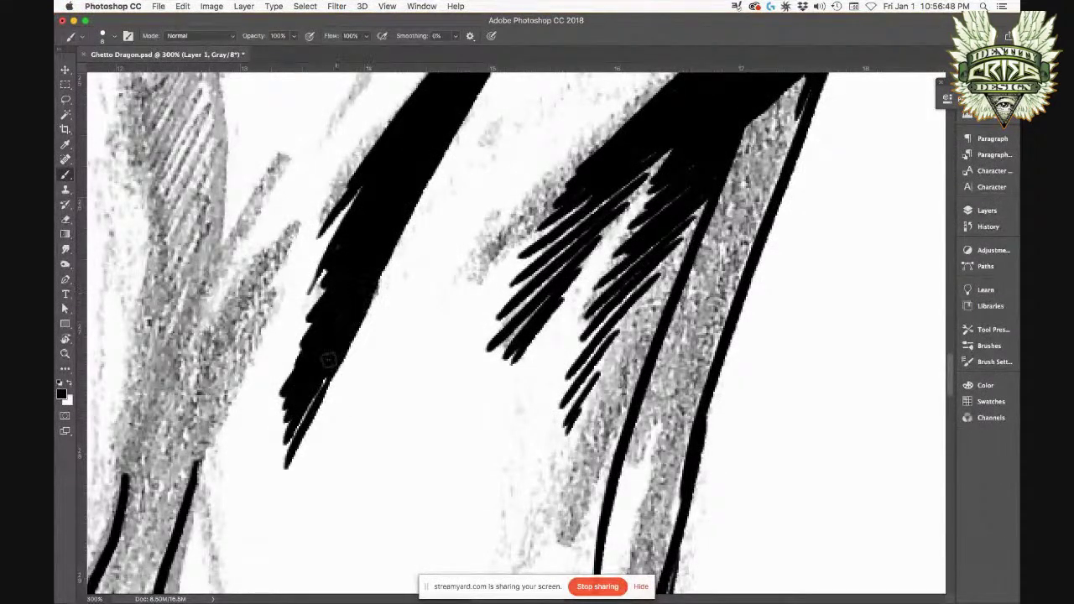
left_click_drag(360, 188, 350, 196)
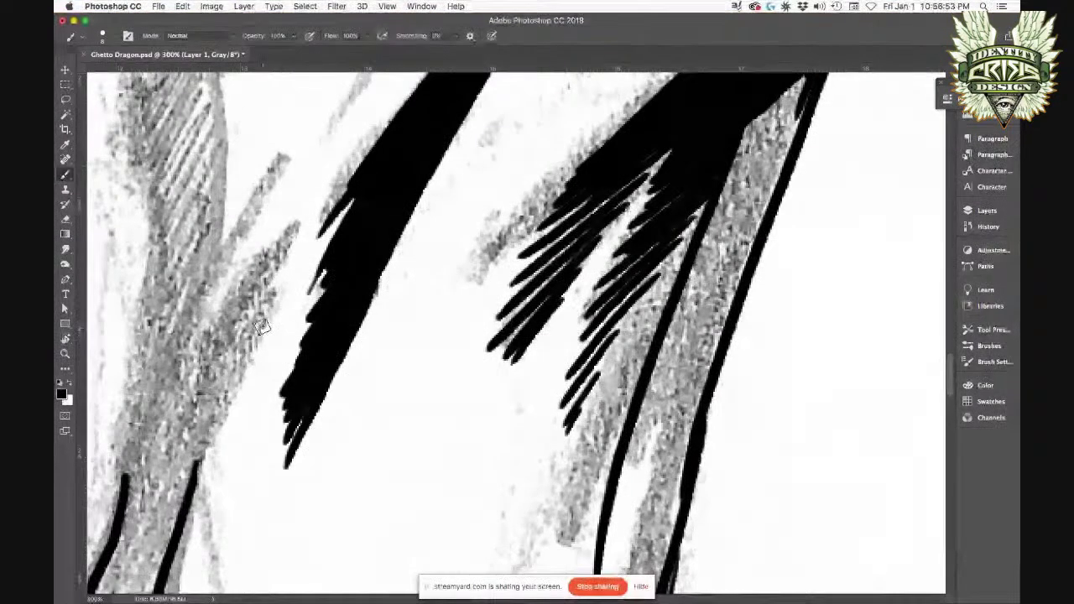
Step: Ink the two small shaded folds above and left of the long diagonal fold as solid black shapes with ragged ends
key("super+minus")
left_click_drag(406, 197, 345, 366)
key("super+minus")
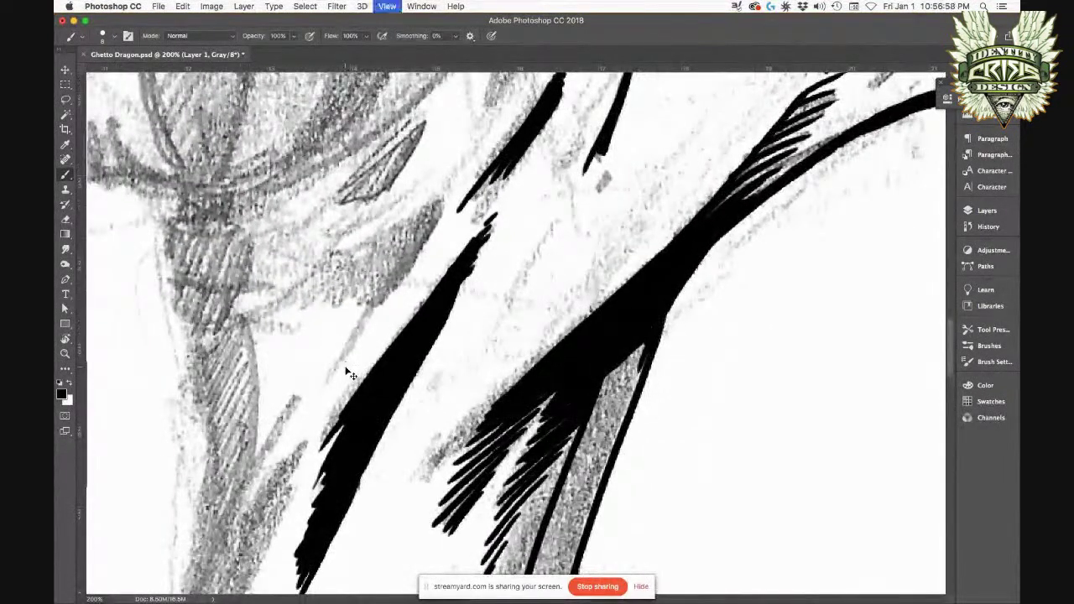
left_click_drag(479, 269, 406, 319)
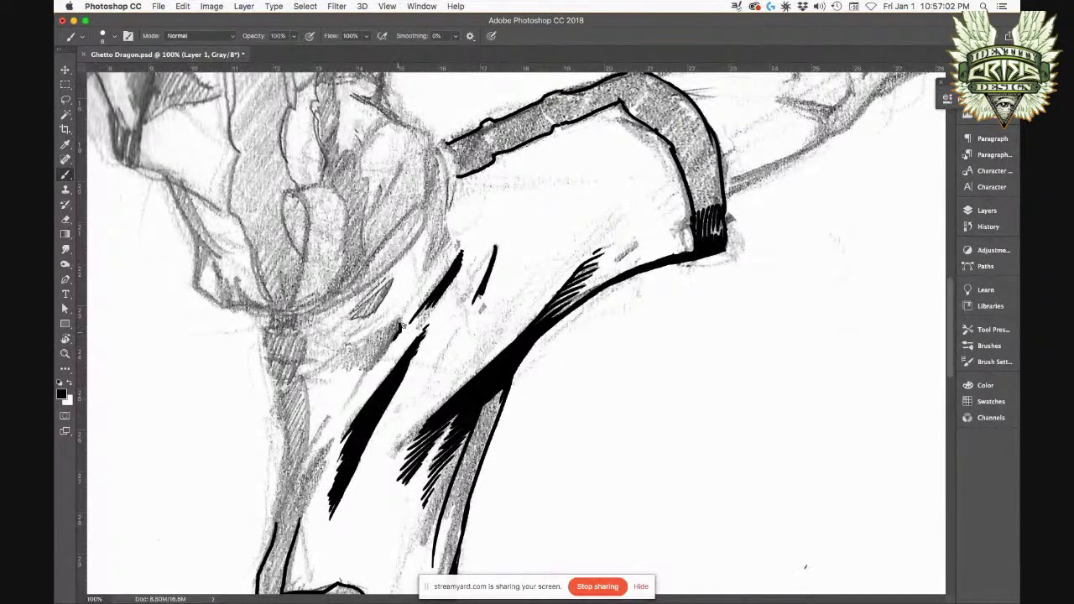
left_click_drag(401, 325, 322, 413)
key("super+z")
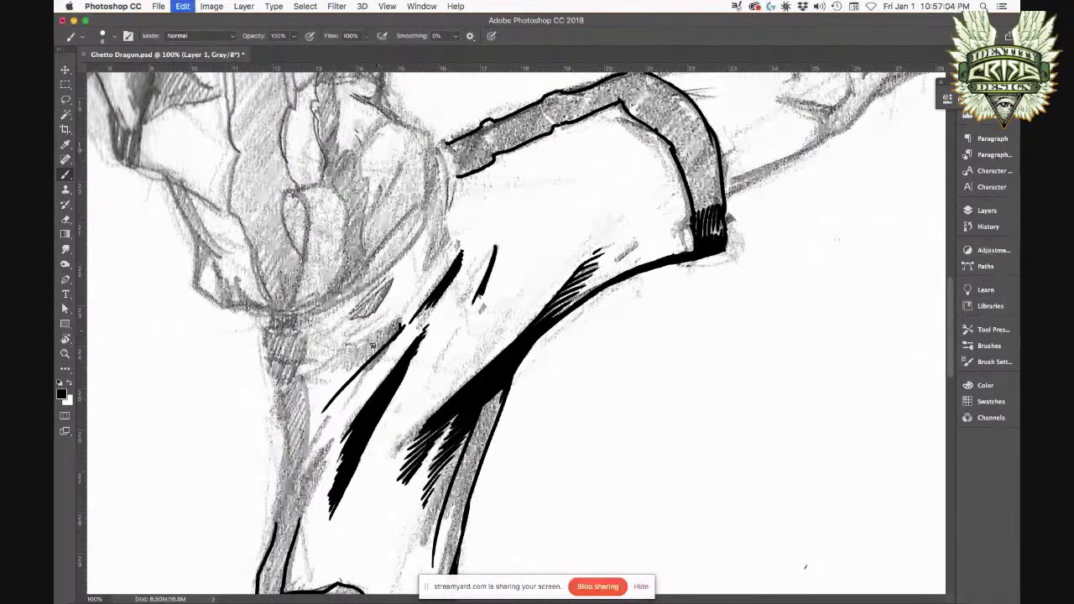
left_click_drag(364, 371, 398, 321)
mouse_move(361, 356)
left_mouse_down()
mouse_move(377, 330)
mouse_move(363, 339)
mouse_move(394, 320)
left_mouse_up()
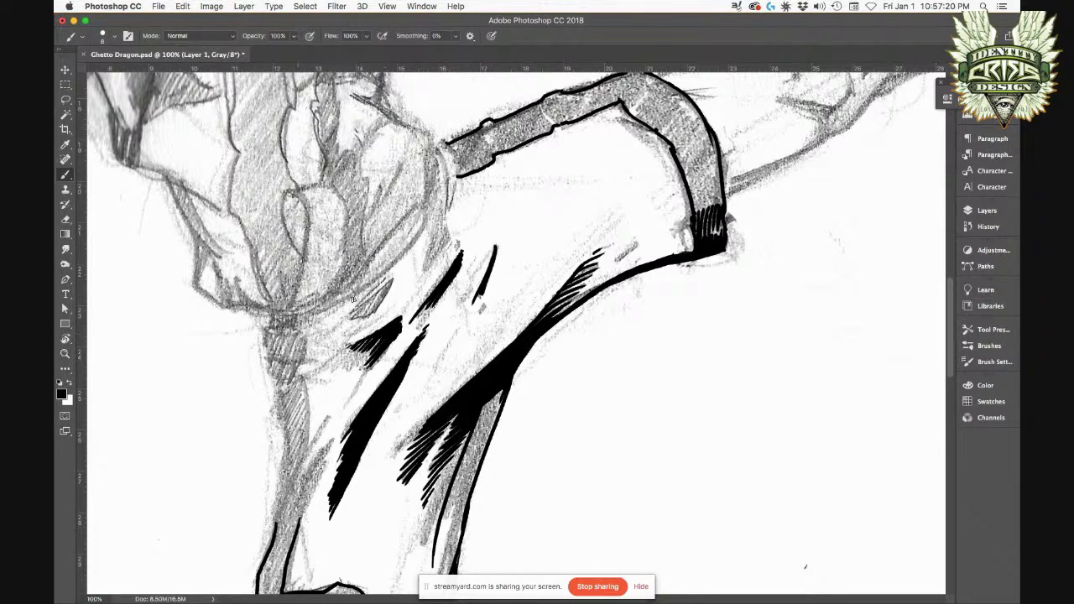
mouse_move(389, 279)
left_mouse_down()
mouse_move(353, 314)
mouse_move(372, 312)
mouse_move(344, 323)
left_mouse_up()
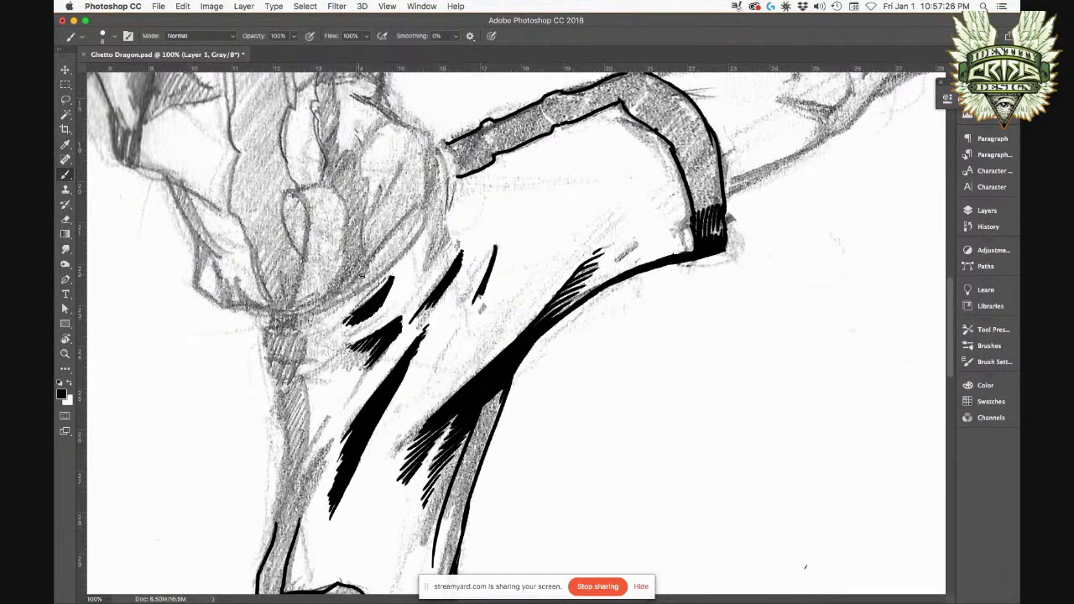
Step: Erase the left fan of hatching and the upper edge of the thick shadow beside the curved contour
mouse_move(391, 494)
left_mouse_down()
mouse_move(366, 367)
mouse_move(351, 371)
mouse_move(286, 471)
left_mouse_up()
key("super+r")
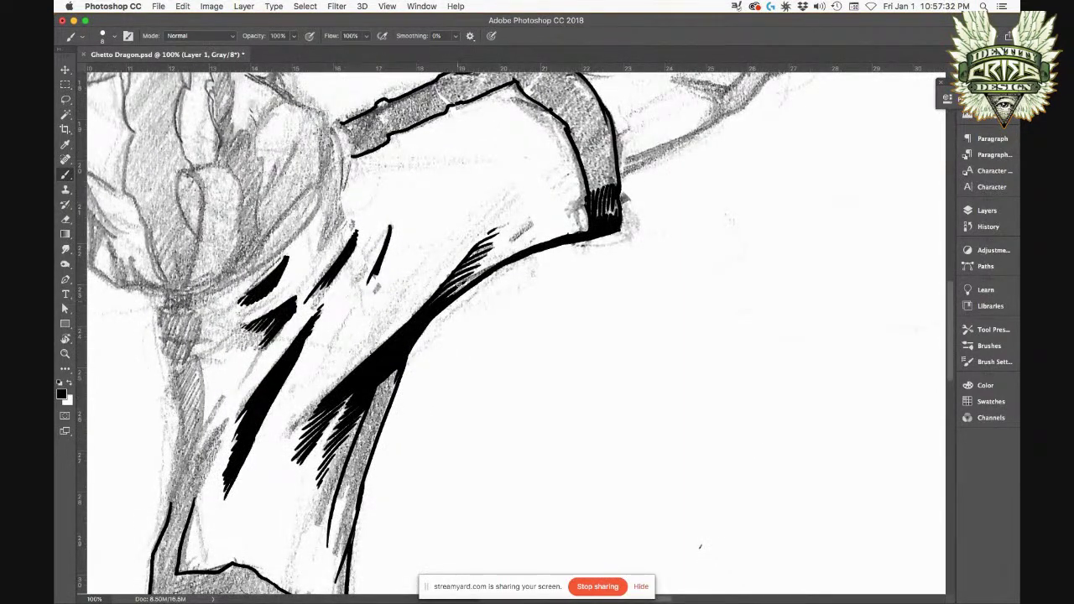
key("e")
left_click(494, 220)
left_click(291, 465, "shift")
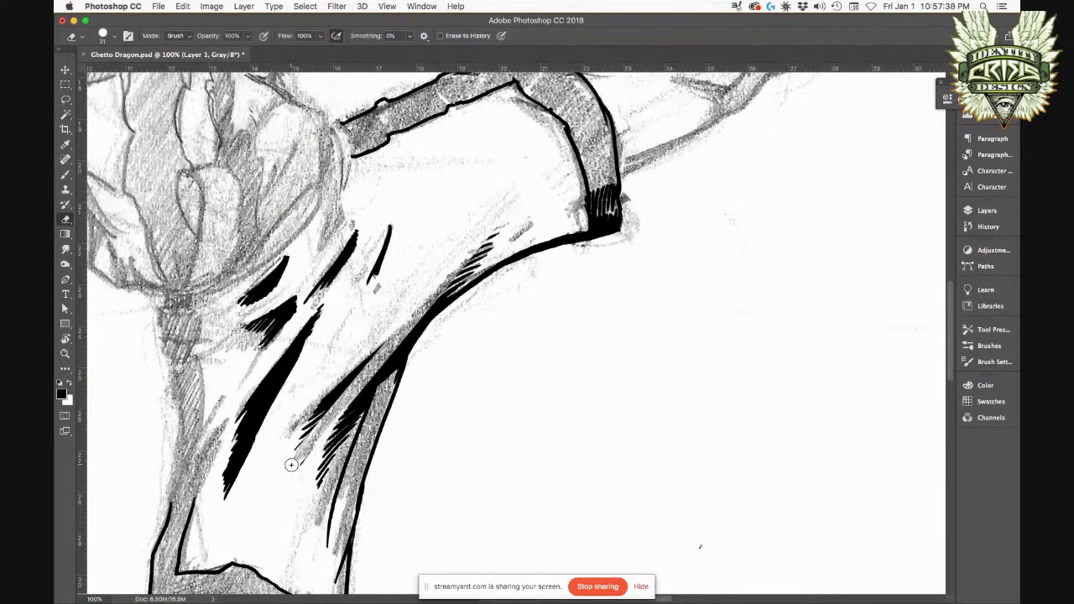
mouse_move(376, 345)
left_mouse_down()
mouse_move(324, 403)
mouse_move(291, 468)
mouse_move(318, 403)
mouse_move(371, 358)
mouse_move(297, 439)
mouse_move(303, 463)
mouse_move(312, 444)
mouse_move(290, 429)
left_mouse_up()
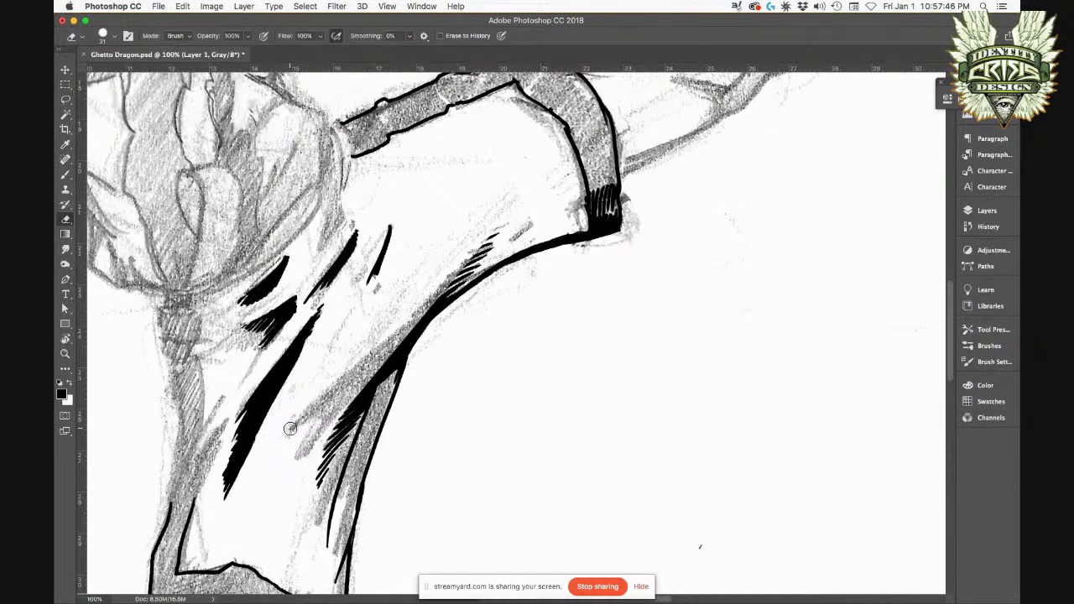
Step: Ink a long thin diagonal line along the upper edge of the shadow beside the curved contour
key("super+minus")
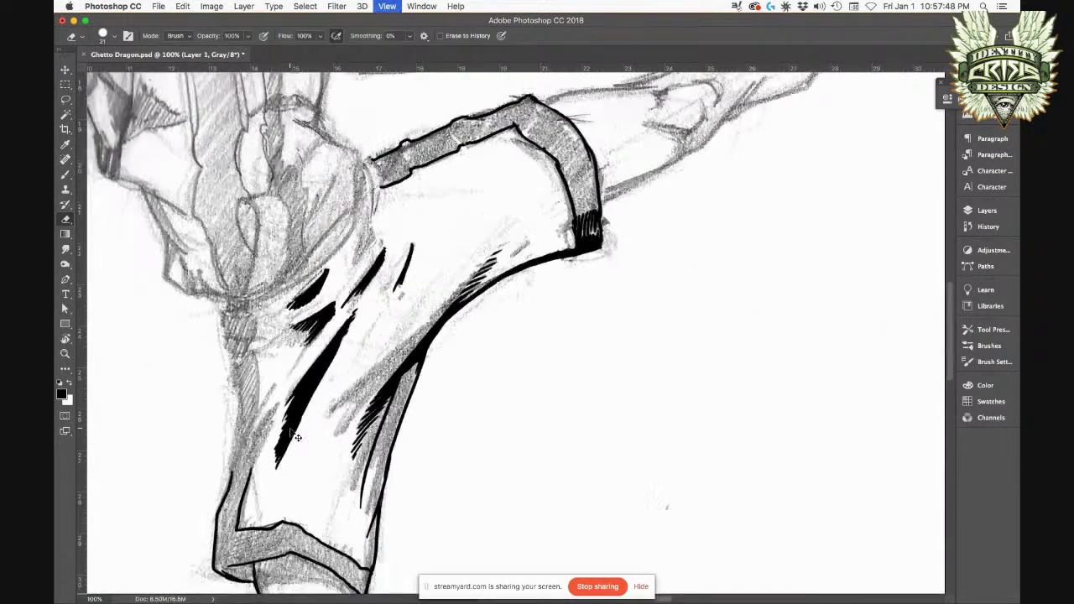
left_click_drag(569, 298, 399, 406)
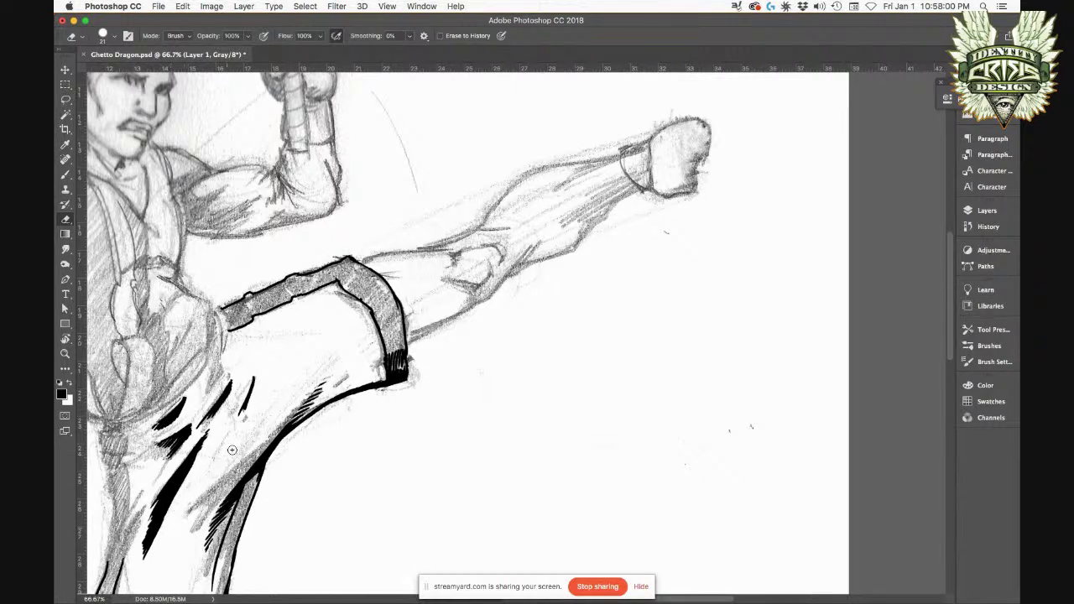
key("b")
left_click_drag(289, 409, 171, 547)
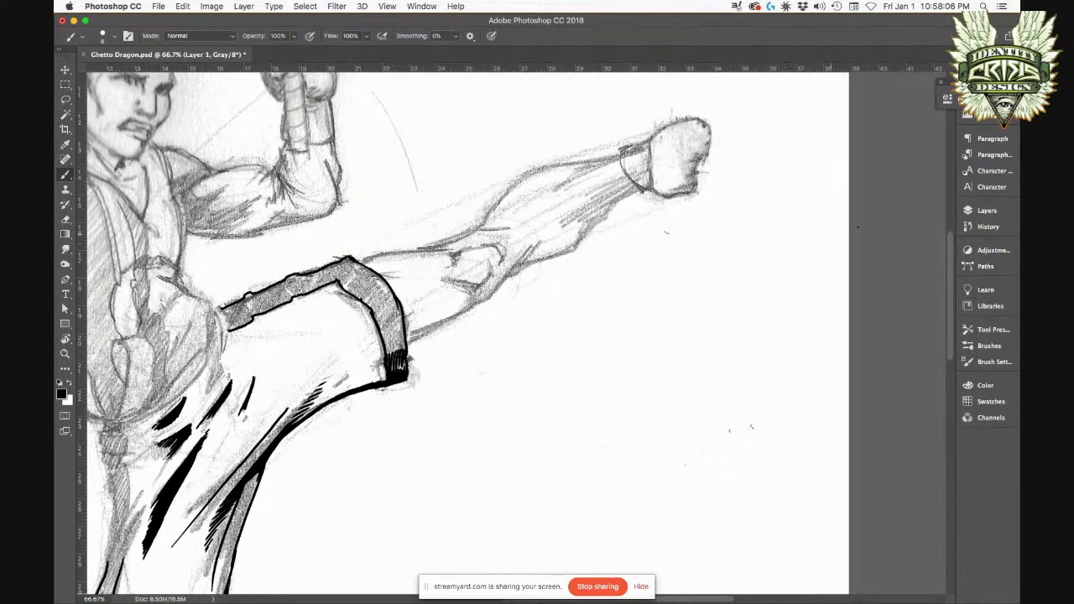
Step: Add a new empty layer directly above the Background layer
left_click(977, 211)
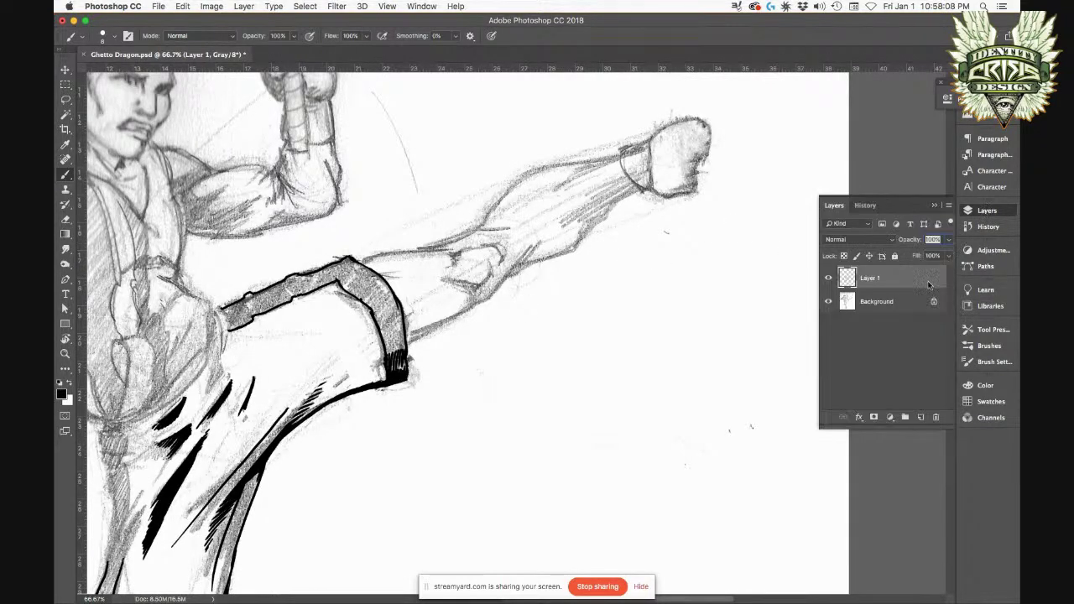
left_click(913, 304)
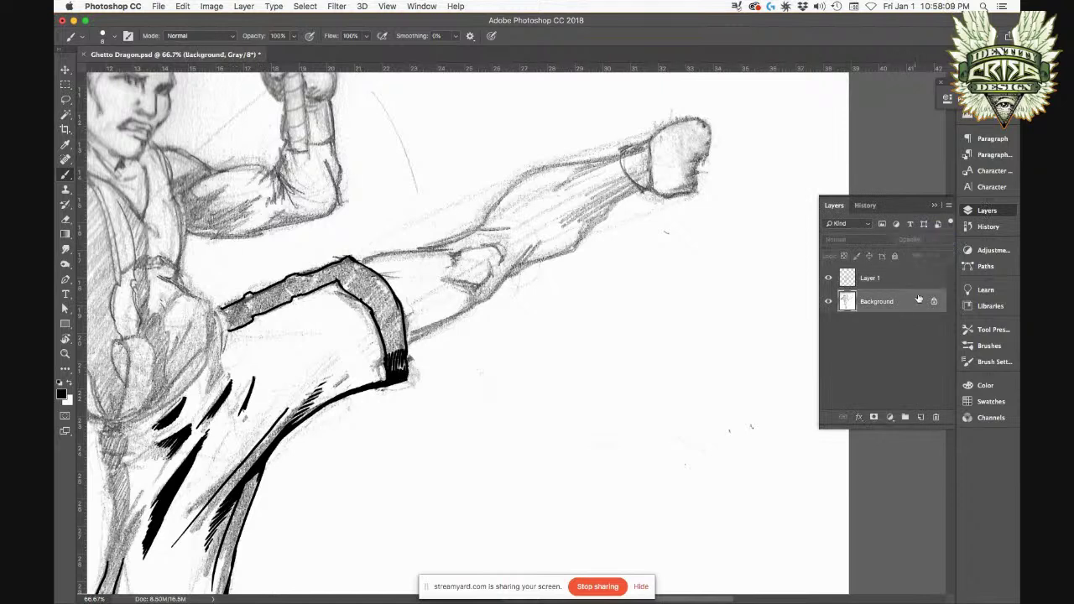
left_click(923, 416)
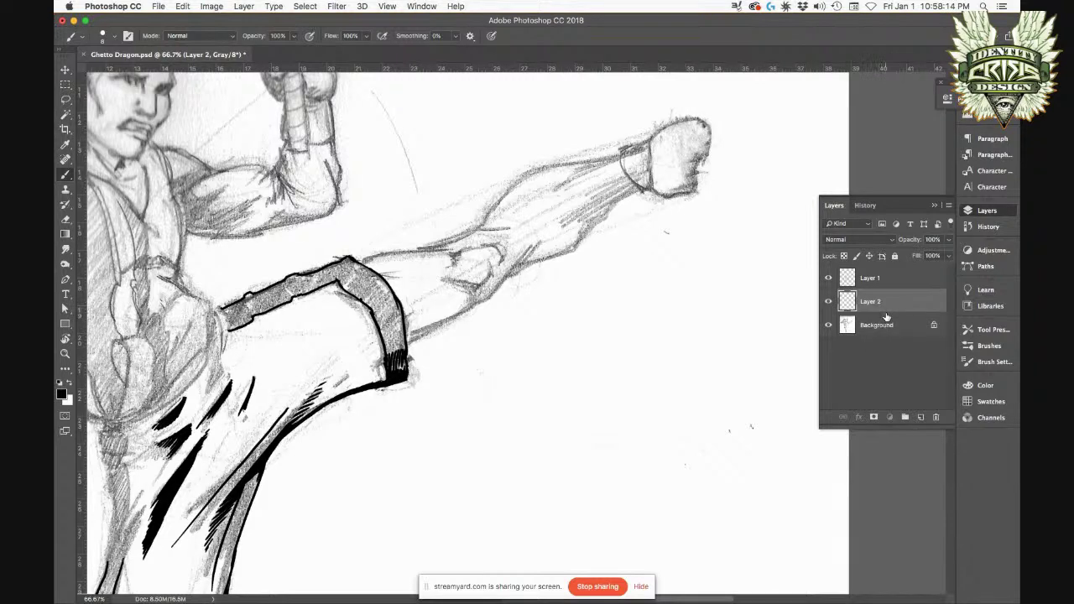
Step: Try filling the new layer with solid white, and undo the fill
key("x")
key("alt+BackSpace")
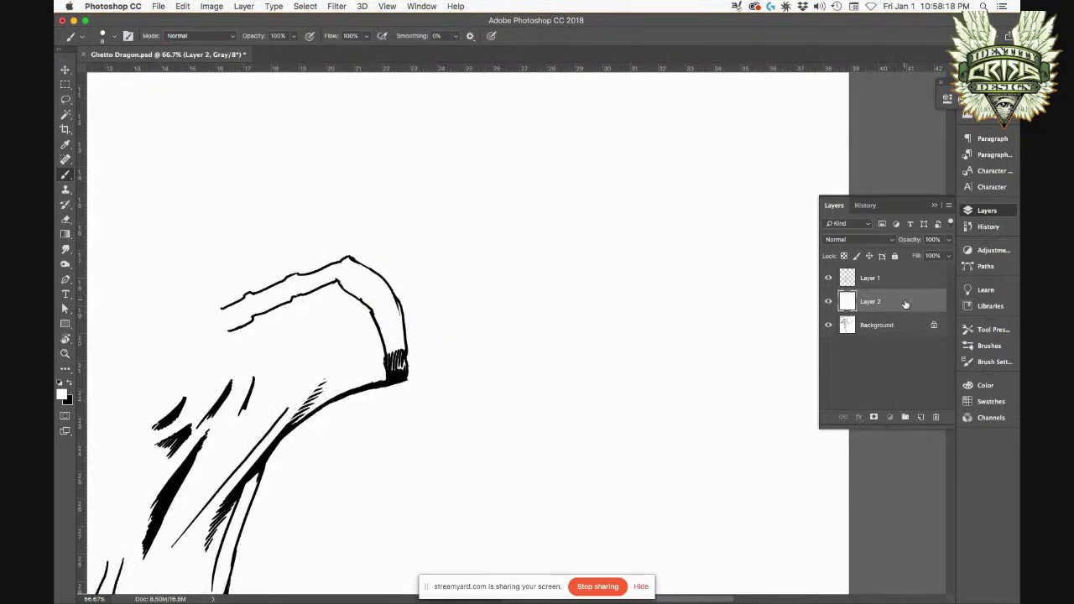
key("super+z")
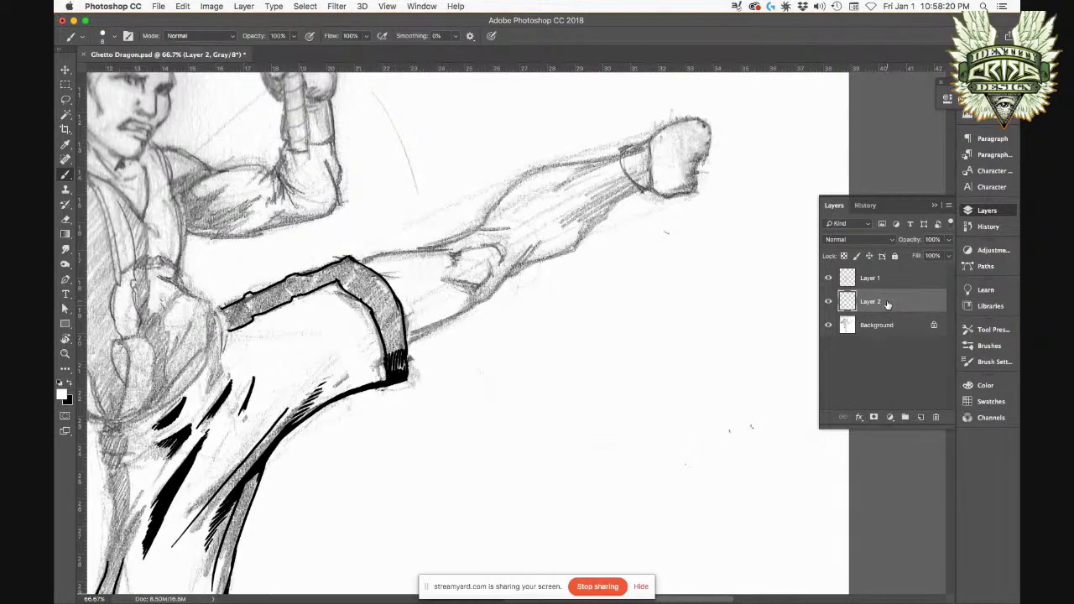
Step: Check what Layer 1 and Layer 2 contain by toggling the visibility of each
left_click(885, 279)
left_click(830, 279)
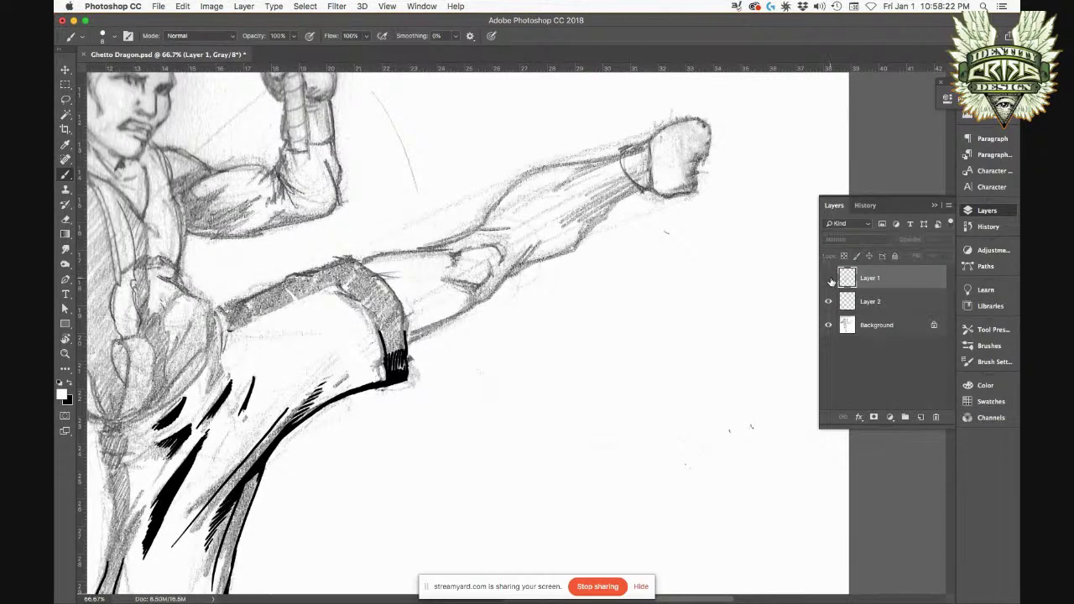
left_click(830, 279)
left_click(829, 301)
left_click(829, 301)
Step: Convert the locked Background into a regular layer and place Layer 2 beneath it as a solid white backing
left_click(878, 303)
left_click_drag(878, 303, 882, 332)
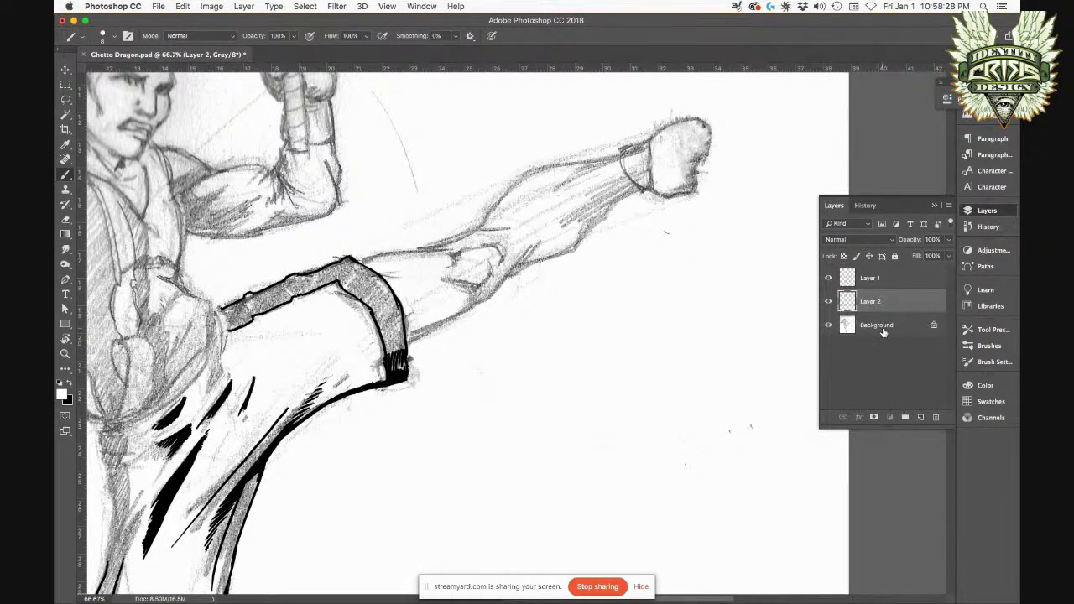
double_click(872, 328)
left_click(635, 274)
left_click_drag(869, 327, 871, 354)
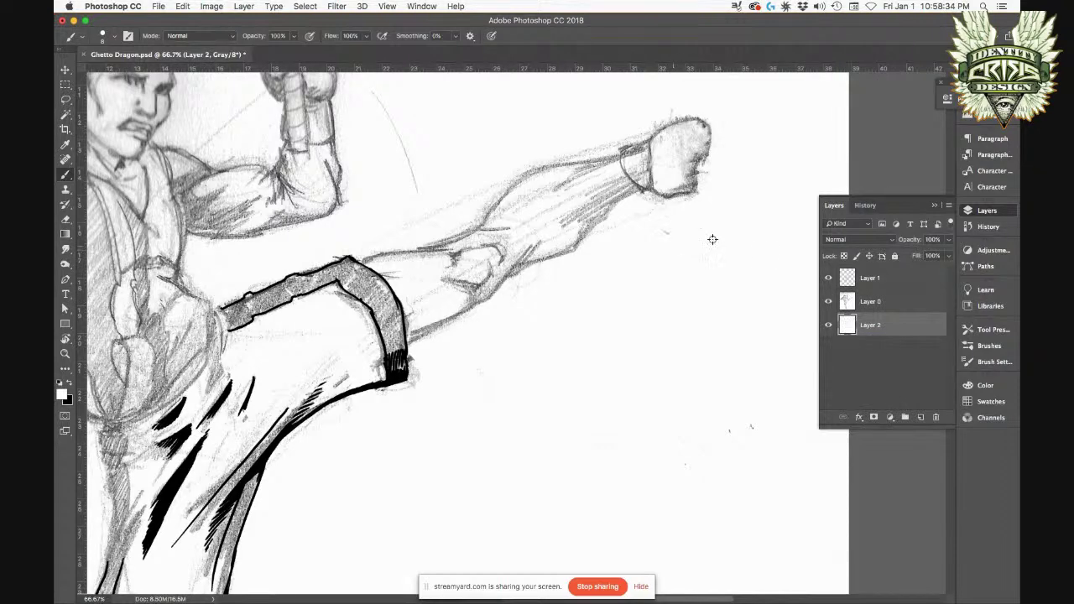
Step: Lower the opacity of the pencil sketch on Layer 0 to about 35%
left_click(880, 304)
left_click(949, 243)
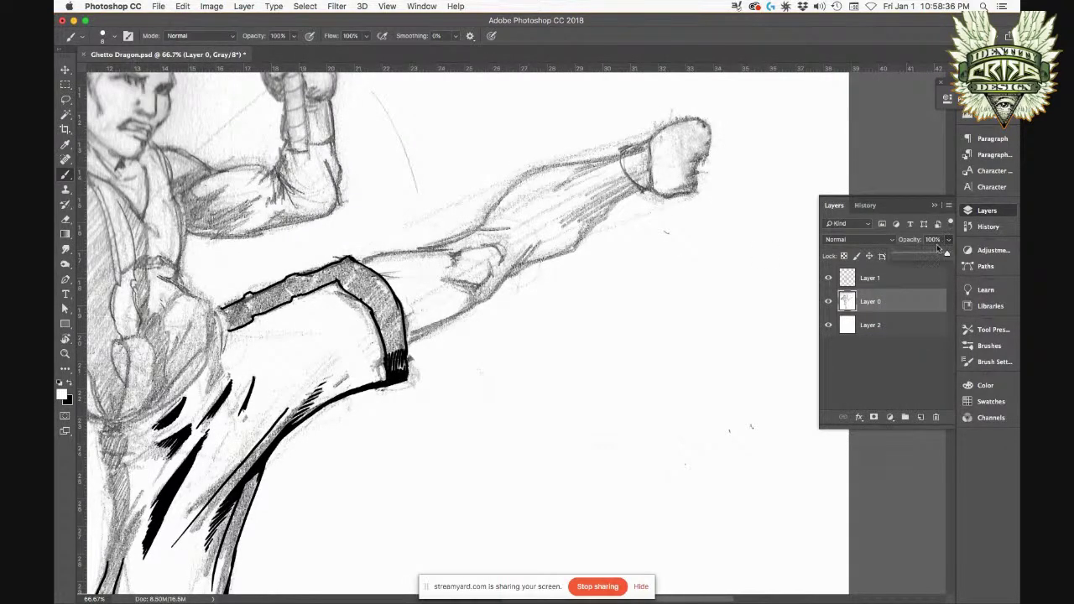
left_click_drag(926, 256, 913, 256)
left_click(424, 367)
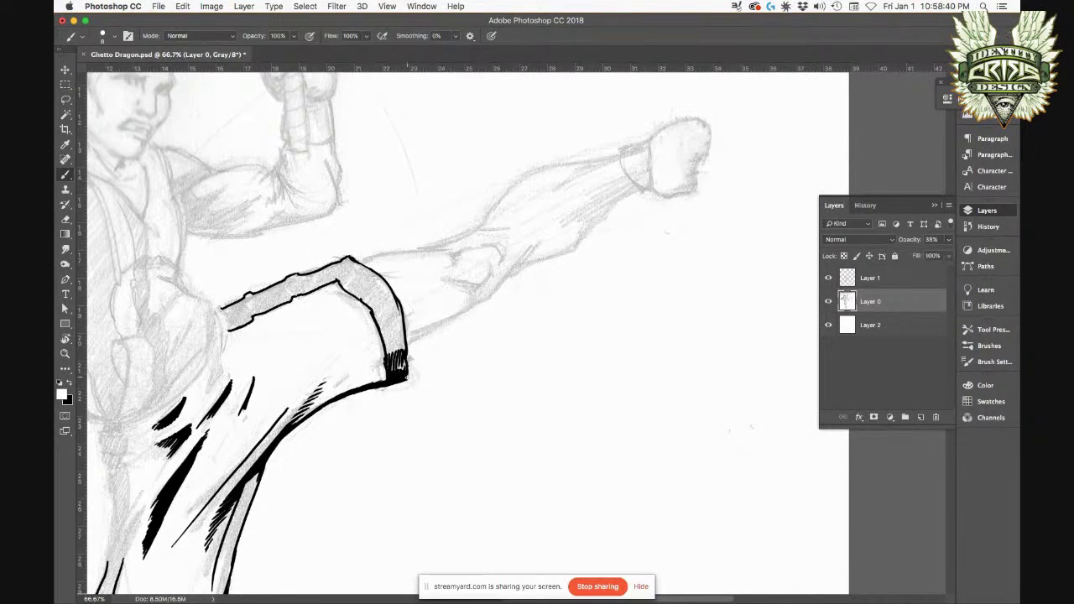
Step: On Layer 1, paint white along the left edge of the long diagonal fold to trim its ragged hatching
left_click(872, 276)
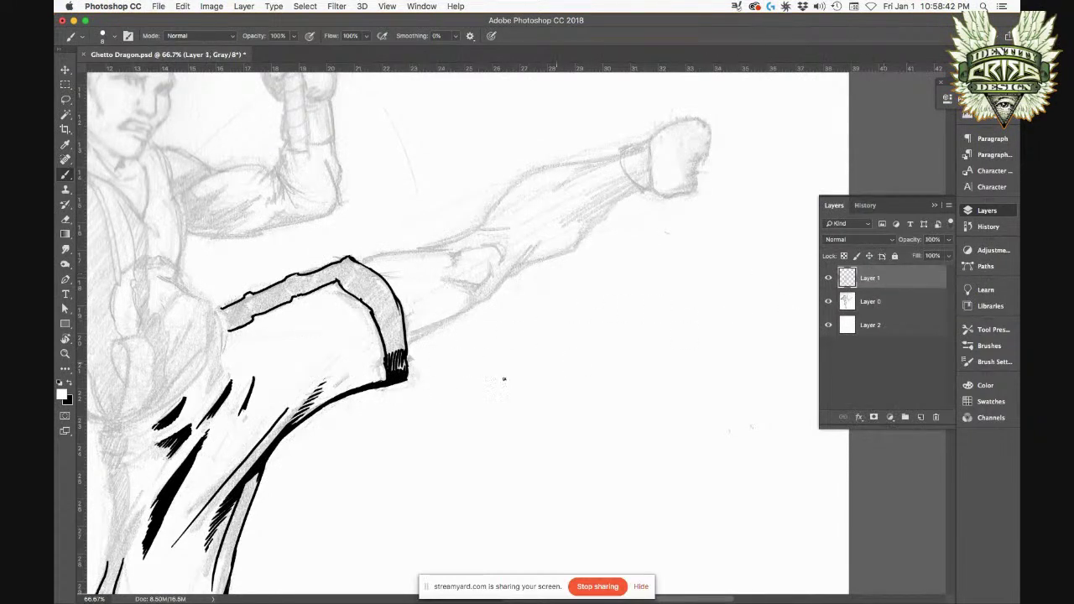
key("super+plus")
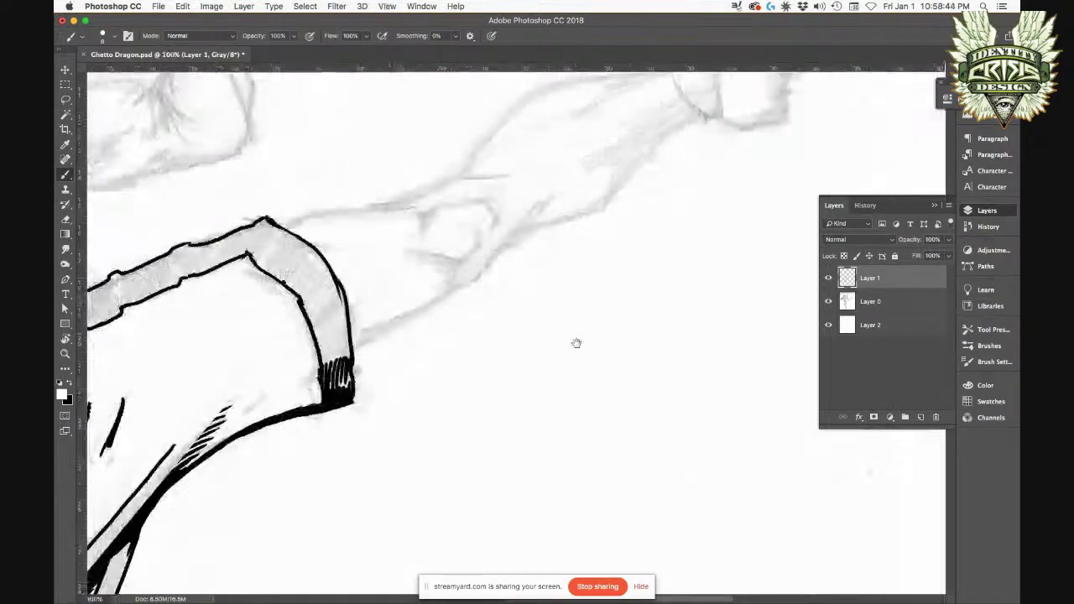
left_click_drag(417, 385, 509, 230)
mouse_move(429, 347)
left_mouse_down()
mouse_move(436, 266)
mouse_move(368, 342)
mouse_move(394, 313)
left_mouse_up()
key("super+r")
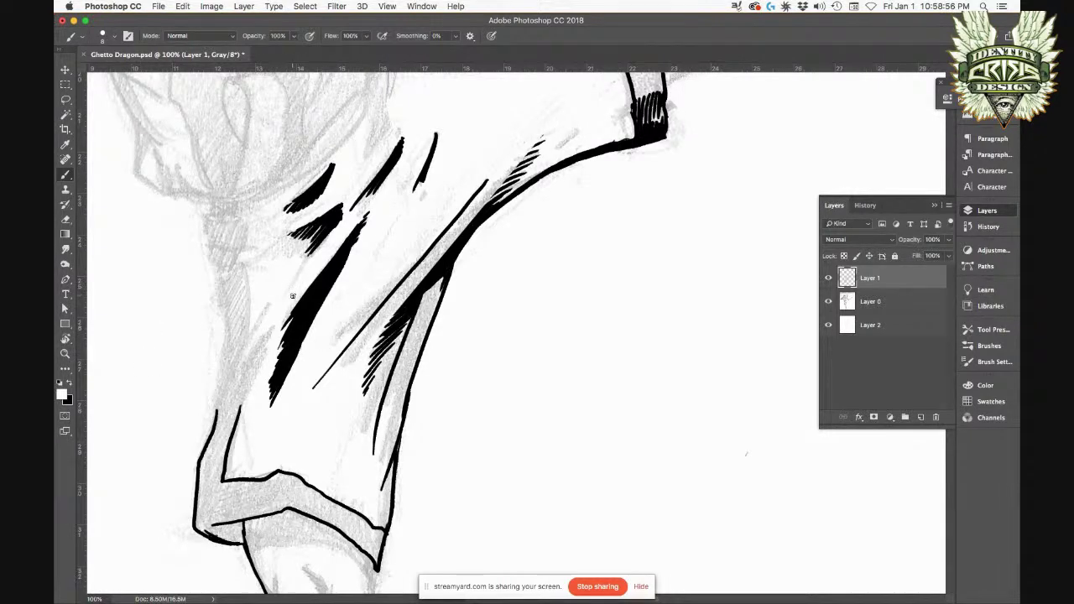
left_click_drag(263, 405, 295, 305)
key("ctrl+z")
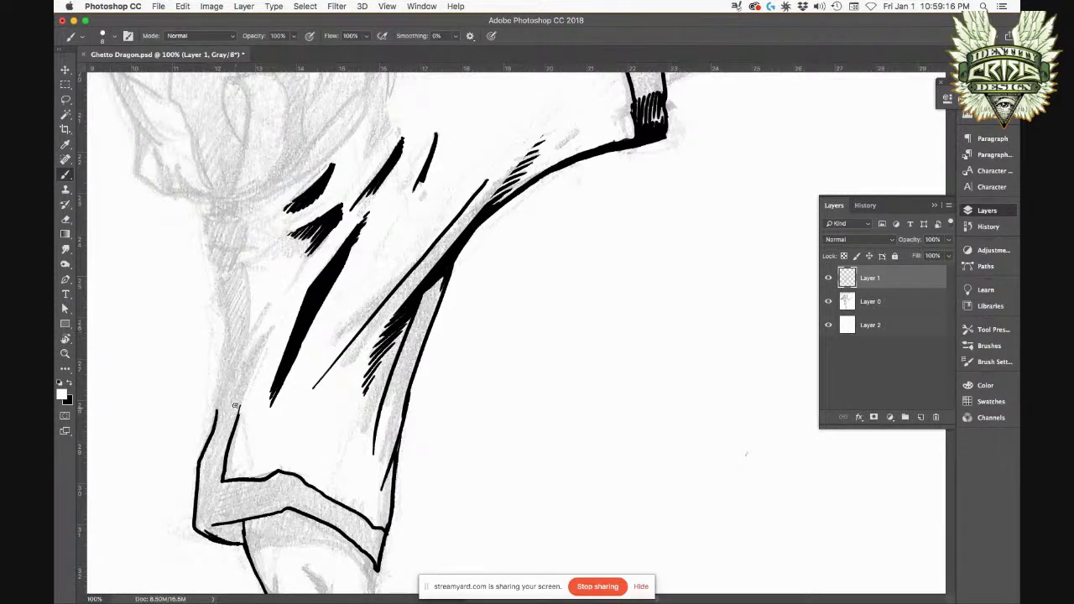
Step: Extend the cuff's inner left line upward in black to a pointed fold with a short branching stroke
key("x")
left_click_drag(242, 406, 270, 334)
left_click_drag(240, 414, 266, 342)
left_click_drag(274, 329, 236, 388)
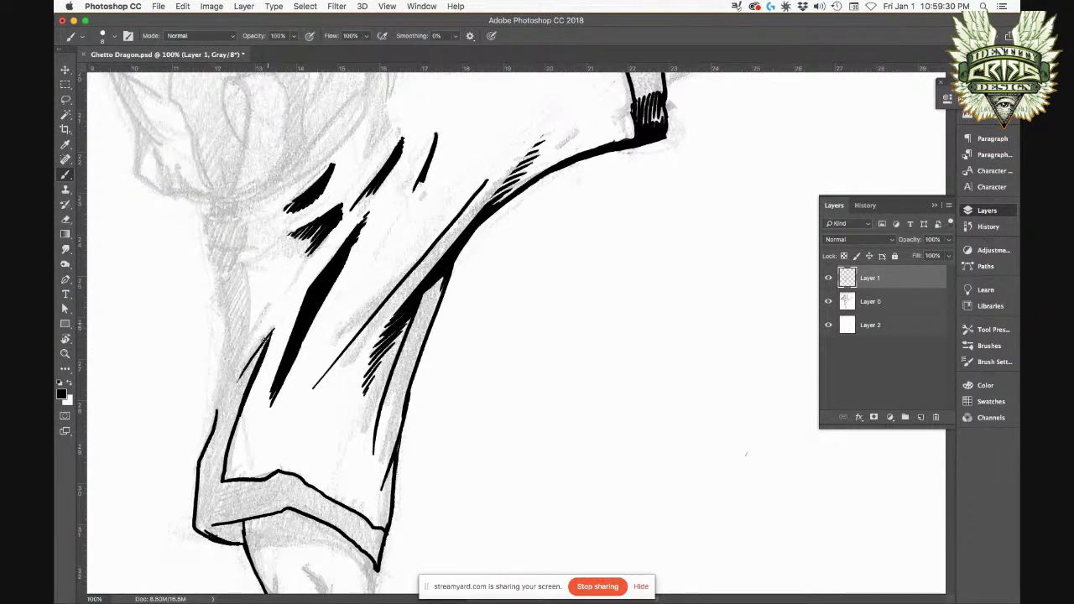
left_click_drag(250, 366, 274, 326)
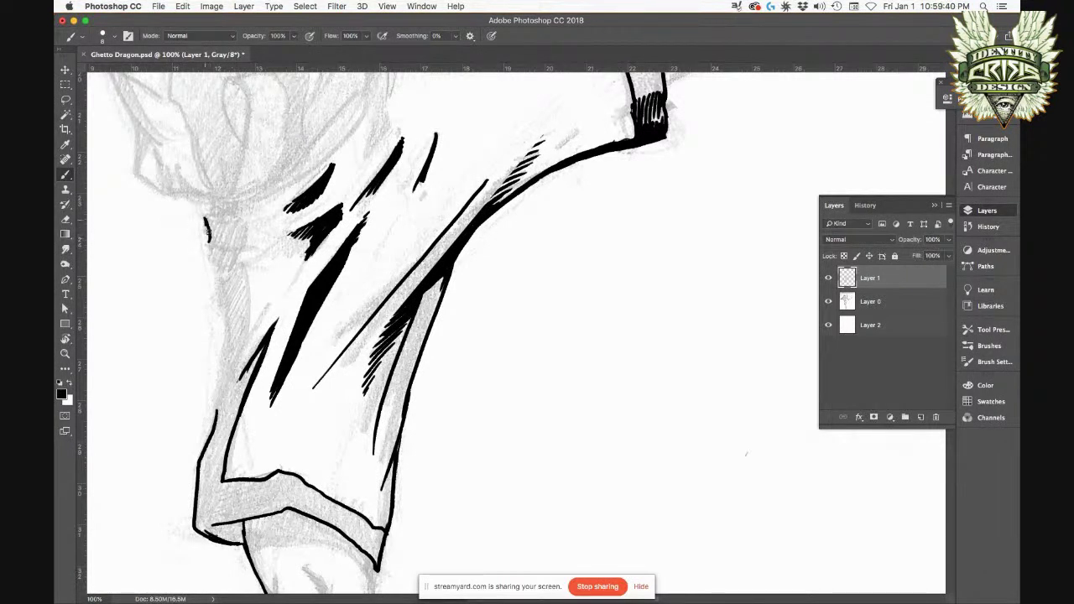
Step: Ink the outer and inner contours of the shaded band down the leg's left side, ending in a short fold line
left_click_drag(209, 242, 218, 268)
left_click_drag(225, 304, 213, 422)
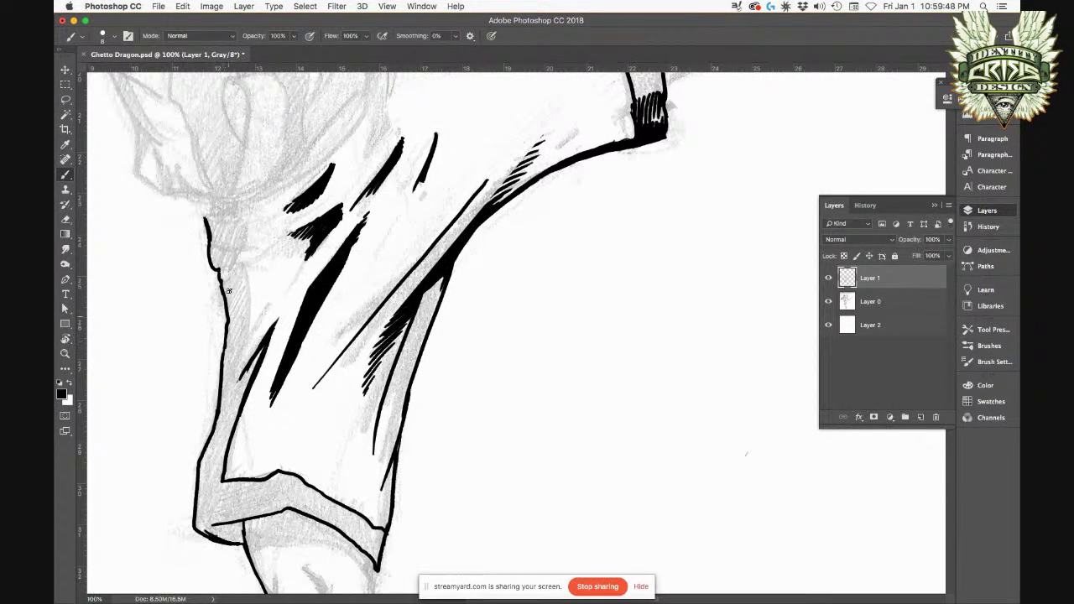
left_click_drag(244, 220, 241, 243)
left_click_drag(244, 269, 246, 344)
left_click_drag(269, 304, 250, 337)
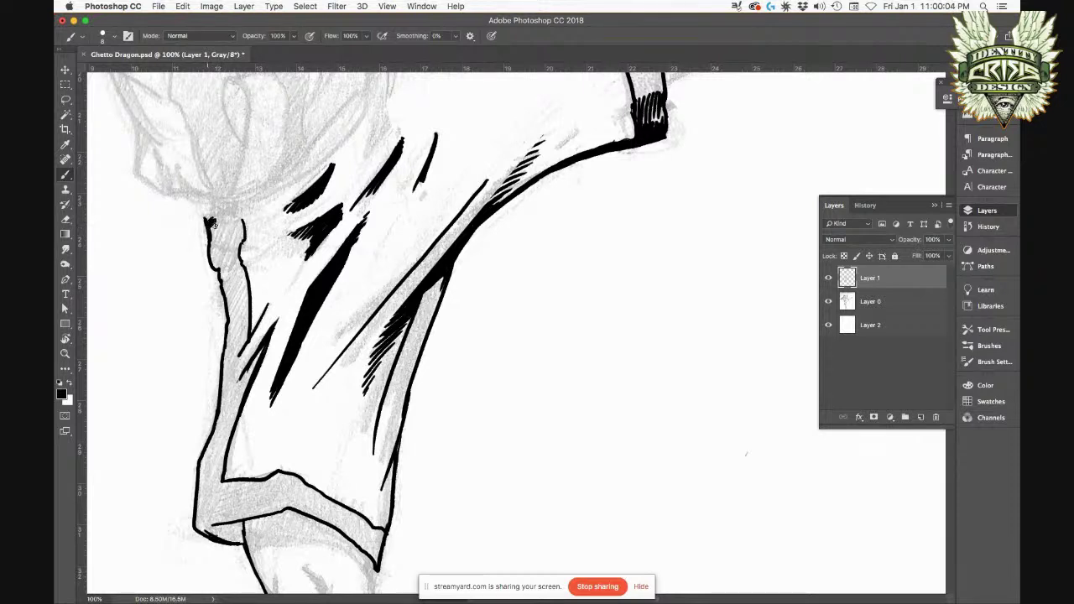
Step: Fill the upper segments of the left side band with black, leaving thin white gaps at the creases
left_click_drag(215, 243, 238, 237)
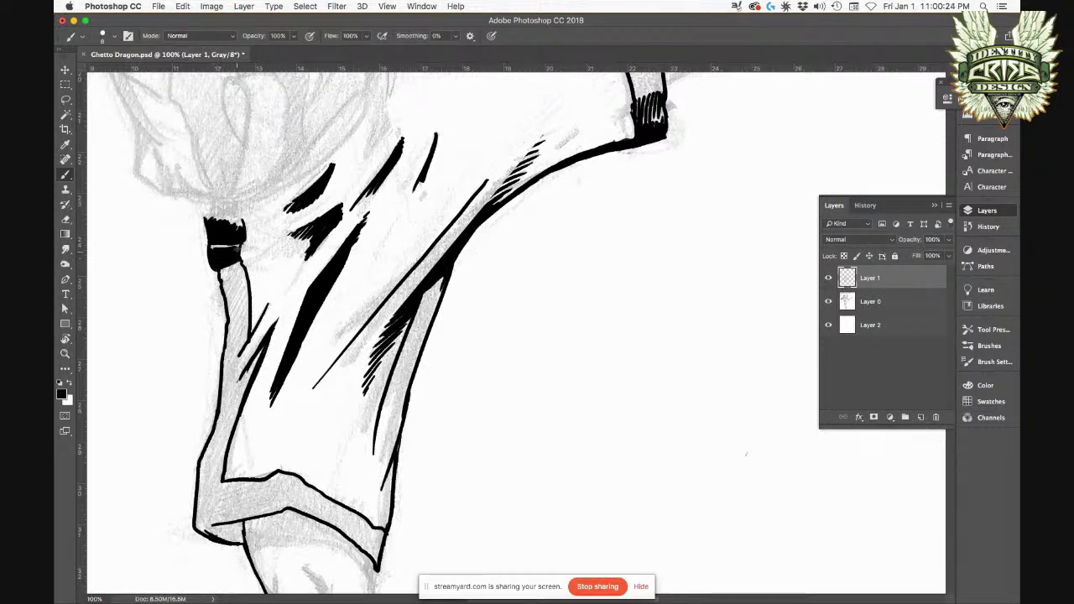
left_click_drag(228, 272, 221, 285)
left_click_drag(225, 285, 241, 318)
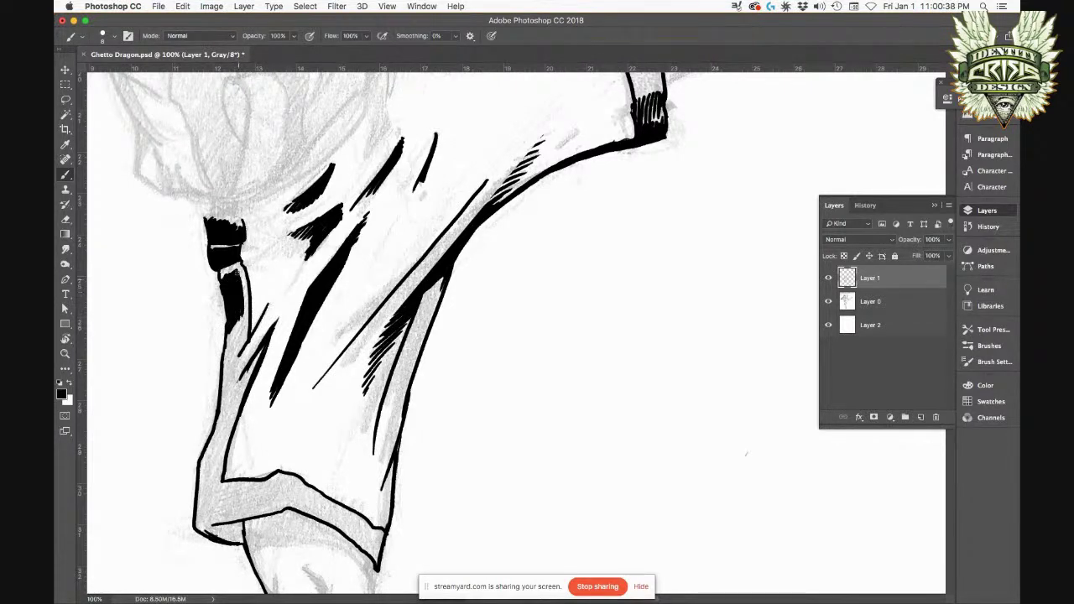
left_click_drag(245, 307, 243, 315)
Step: Enlarge the brush to 23 px and fill the rest of the left side band and the cuff's left section with black
right_click(236, 319)
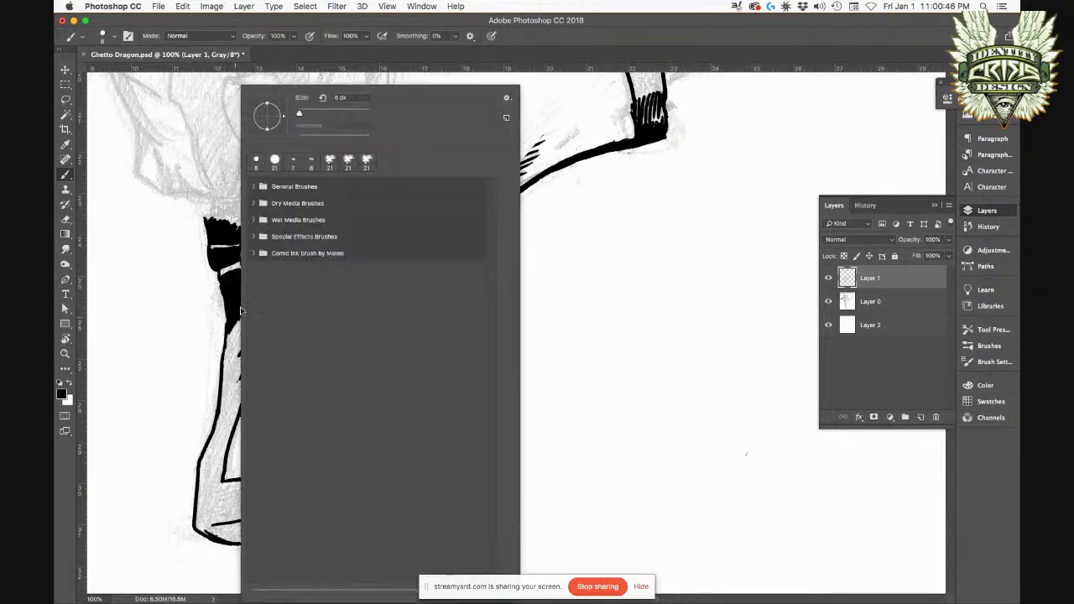
left_click_drag(302, 114, 305, 114)
left_click(235, 396)
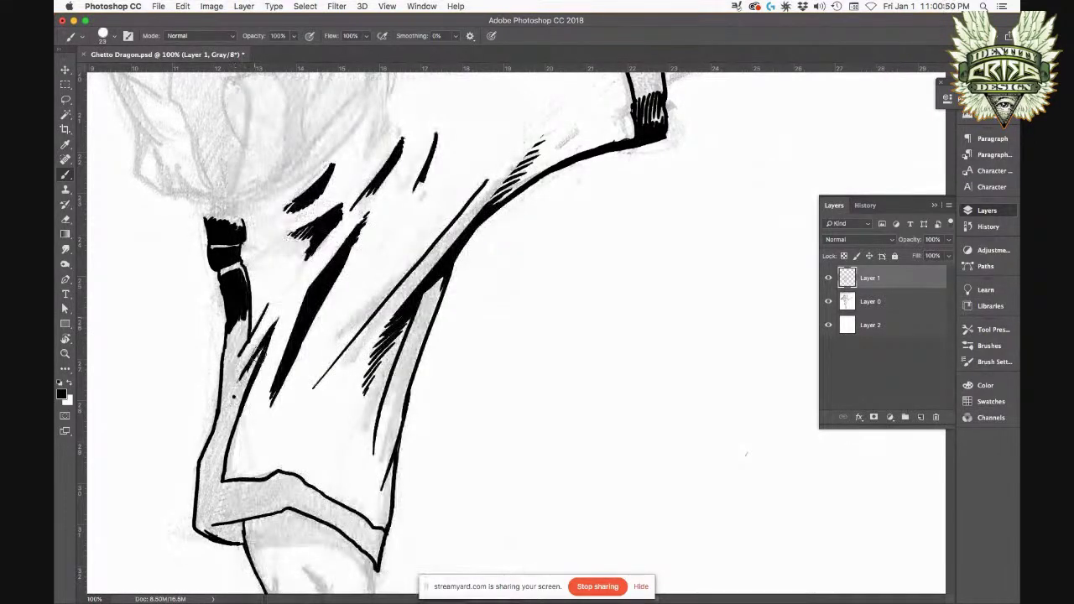
left_click_drag(265, 341, 234, 400)
left_click_drag(250, 363, 231, 403)
mouse_move(247, 340)
left_mouse_down()
mouse_move(222, 387)
mouse_move(245, 312)
mouse_move(227, 362)
mouse_move(229, 347)
mouse_move(216, 438)
mouse_move(235, 396)
mouse_move(220, 457)
mouse_move(236, 401)
mouse_move(211, 478)
mouse_move(219, 411)
mouse_move(203, 503)
mouse_move(216, 489)
mouse_move(215, 425)
mouse_move(236, 390)
mouse_move(245, 456)
left_mouse_up()
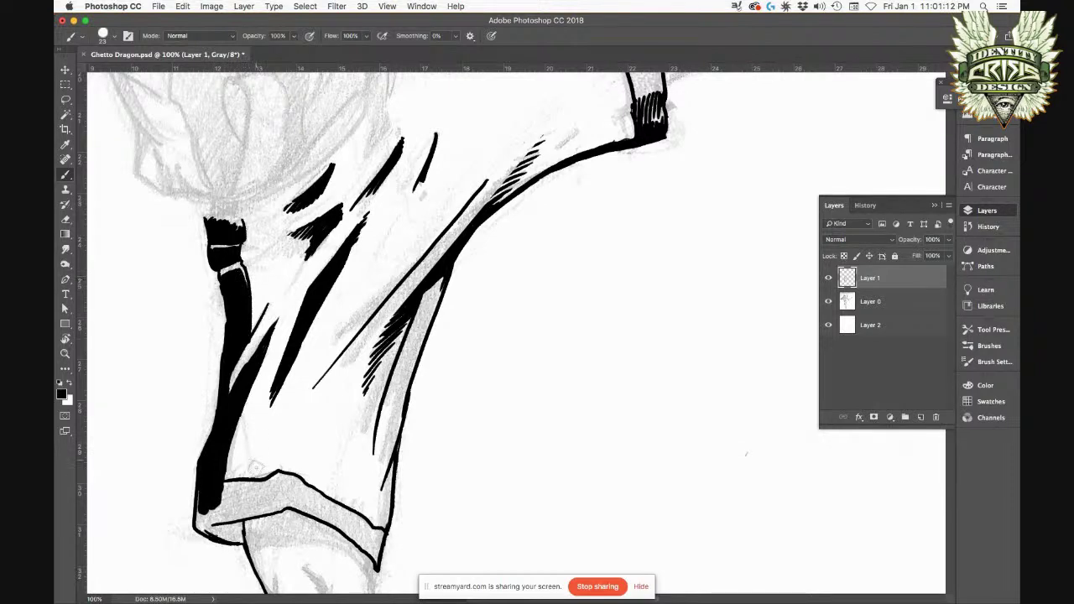
mouse_move(219, 493)
left_mouse_down()
mouse_move(281, 491)
mouse_move(266, 490)
mouse_move(276, 480)
mouse_move(274, 505)
mouse_move(211, 516)
mouse_move(257, 503)
mouse_move(269, 496)
mouse_move(234, 502)
mouse_move(275, 484)
mouse_move(212, 512)
mouse_move(237, 536)
mouse_move(237, 520)
mouse_move(235, 533)
mouse_move(206, 525)
mouse_move(204, 490)
mouse_move(199, 525)
mouse_move(240, 539)
mouse_move(239, 507)
mouse_move(219, 503)
mouse_move(210, 487)
mouse_move(245, 495)
mouse_move(217, 503)
mouse_move(218, 467)
left_mouse_up()
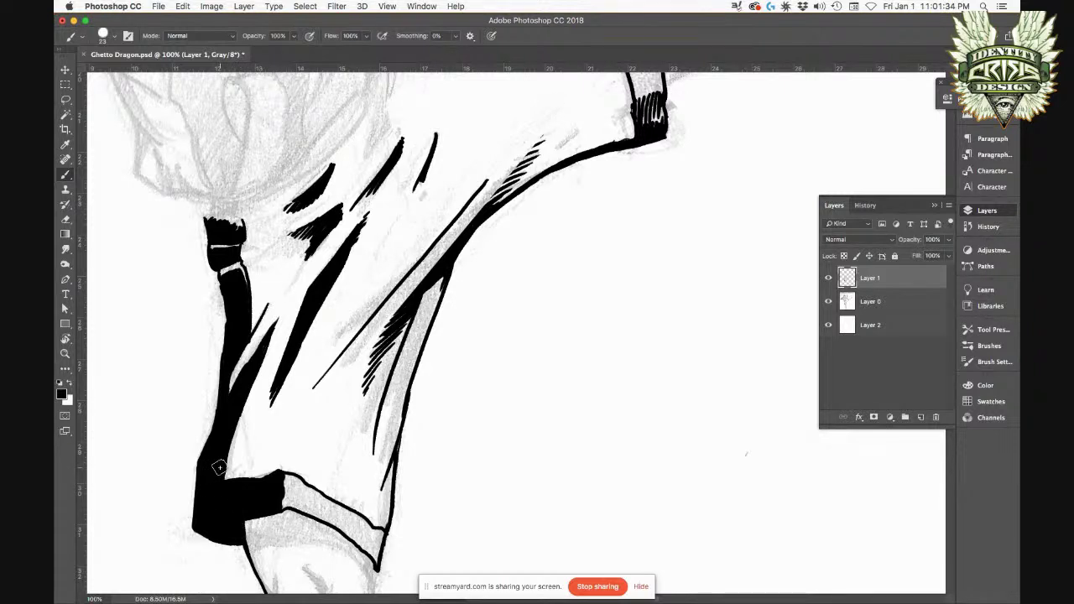
Step: Fill the cuff's right section with black up to its corner and thicken the fold tips beside the left band
mouse_move(244, 592)
mouse_move(291, 503)
left_mouse_down()
mouse_move(336, 513)
mouse_move(304, 503)
mouse_move(307, 493)
mouse_move(359, 525)
mouse_move(344, 527)
mouse_move(354, 536)
mouse_move(363, 533)
mouse_move(308, 483)
mouse_move(295, 484)
mouse_move(295, 498)
mouse_move(292, 481)
mouse_move(294, 491)
left_mouse_up()
mouse_move(362, 527)
left_mouse_down()
mouse_move(366, 547)
mouse_move(374, 533)
mouse_move(361, 545)
left_mouse_up()
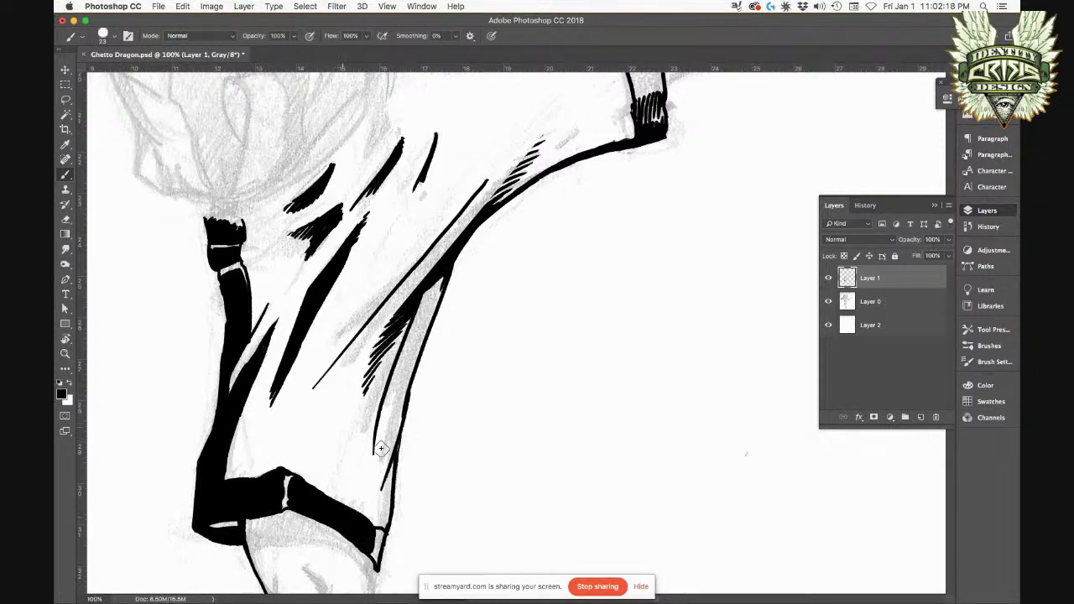
mouse_move(384, 532)
left_mouse_down()
mouse_move(377, 560)
mouse_move(369, 528)
mouse_move(371, 537)
left_mouse_up()
mouse_move(275, 317)
left_mouse_down()
mouse_move(283, 301)
mouse_move(249, 339)
left_mouse_up()
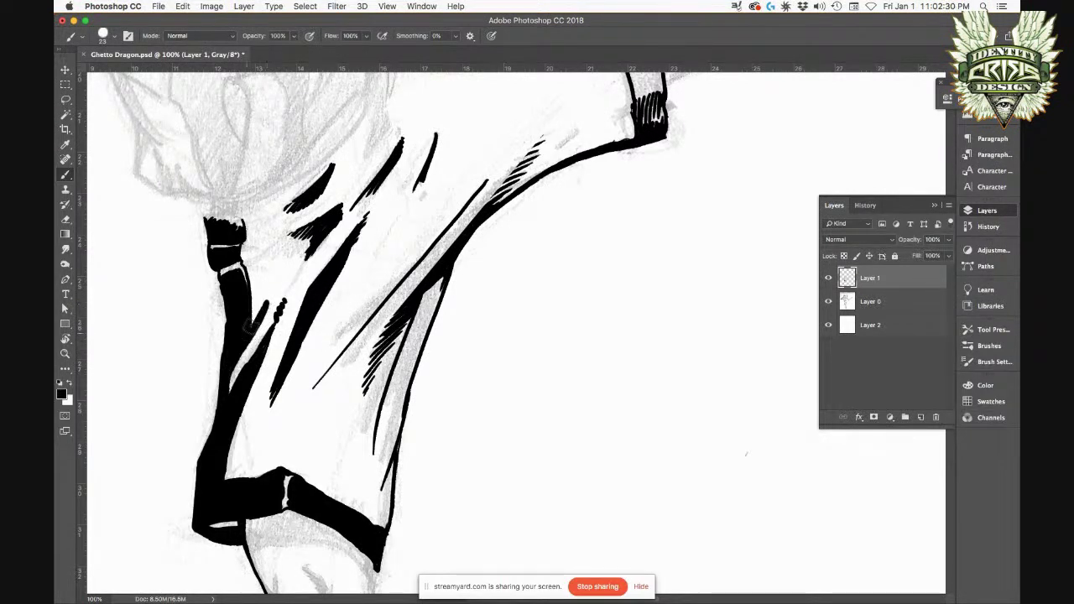
Step: Switch to the 8 px ink brush preset
right_click(419, 324)
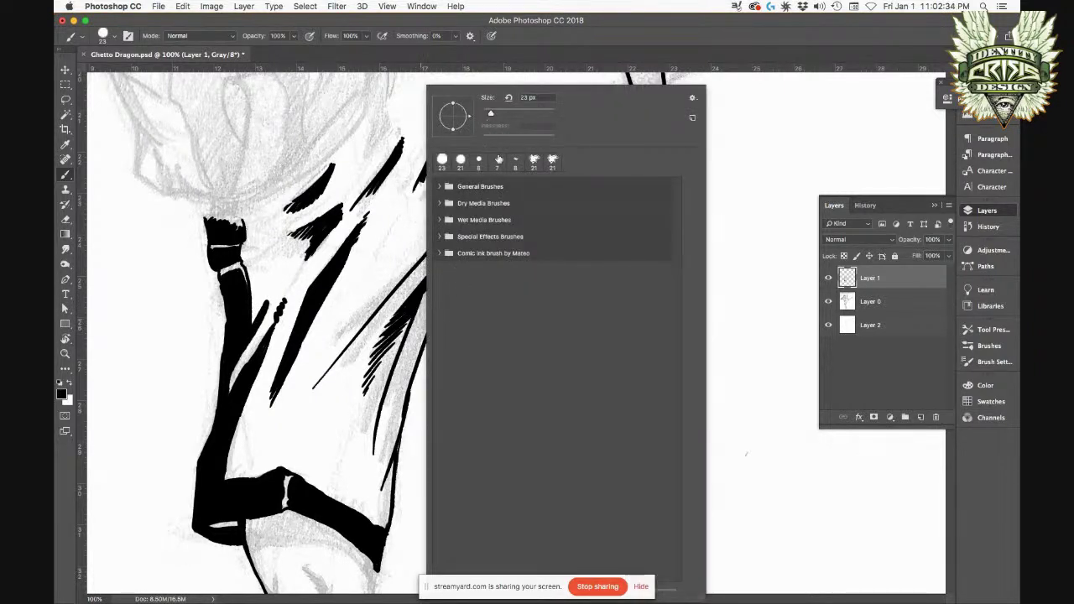
left_click(513, 167)
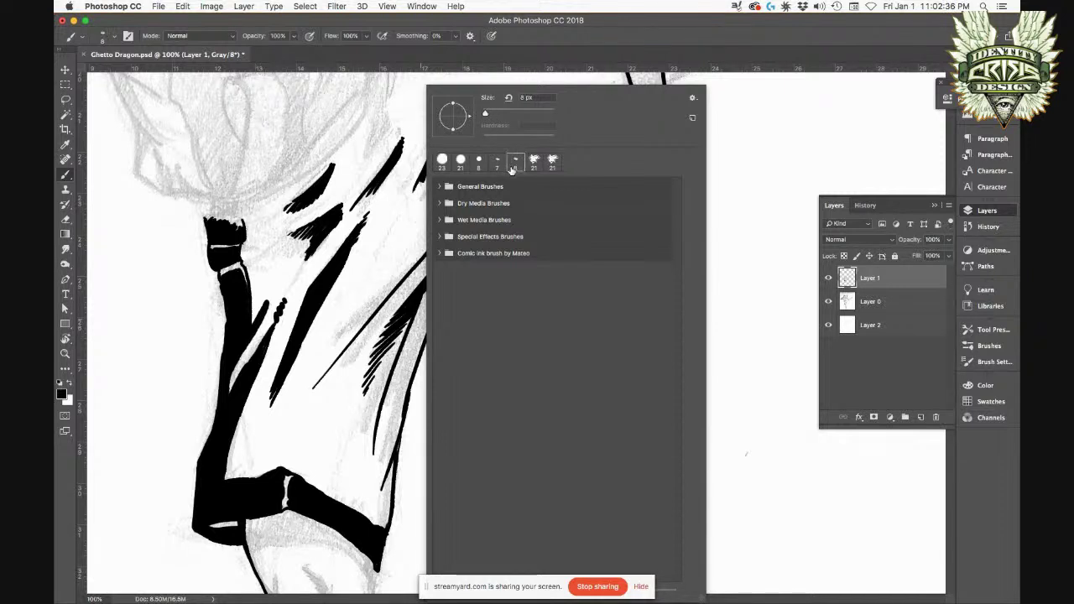
left_click(380, 280)
Step: Try a short diagonal stroke above the long thin fold line, and revert it through the document history
left_click_drag(383, 275, 367, 297)
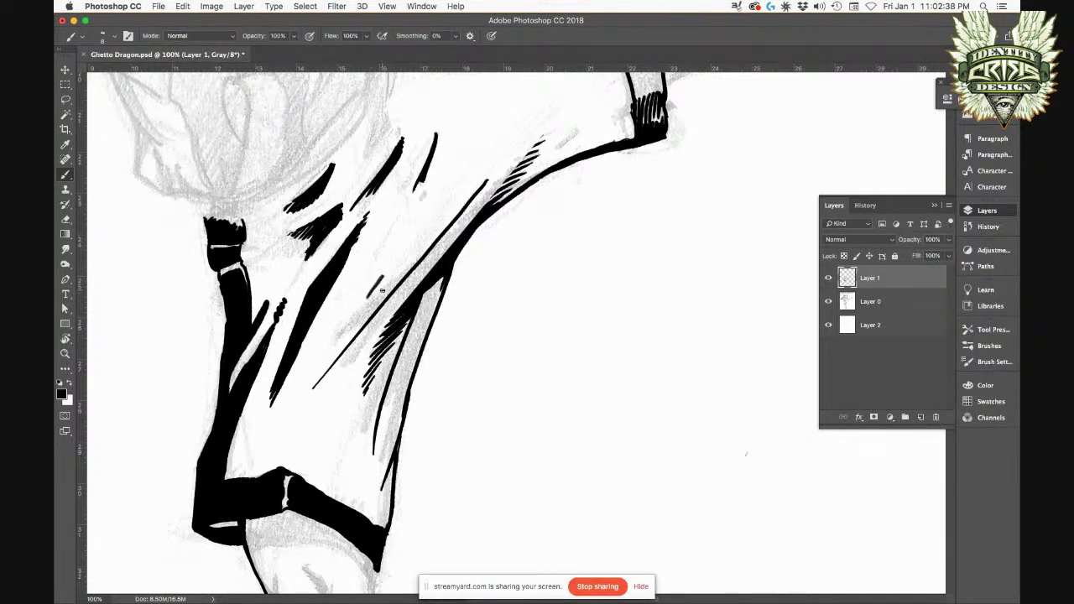
left_click(983, 226)
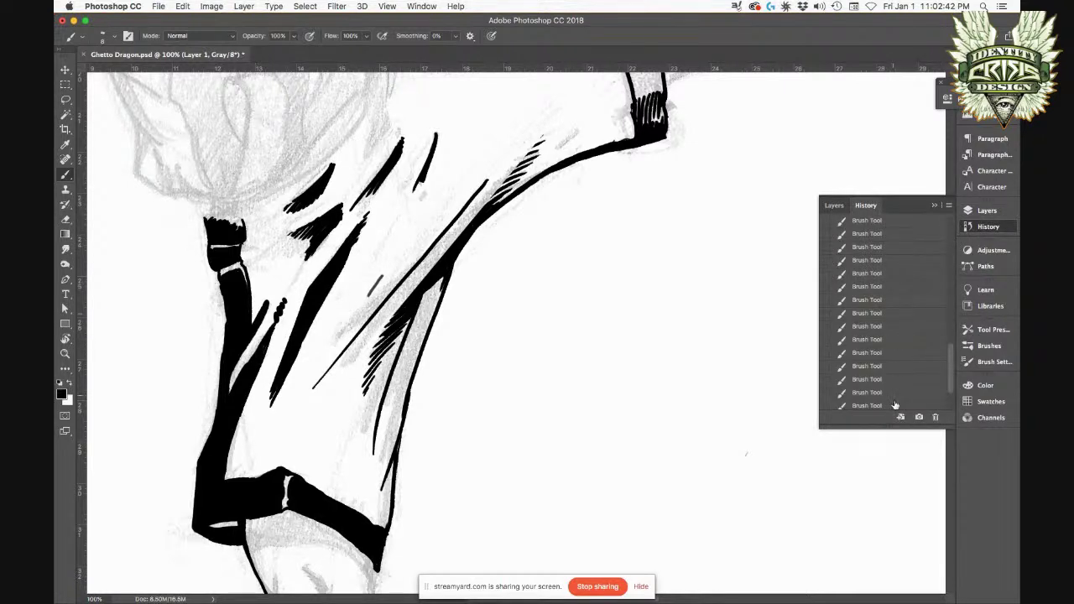
scroll(946, 391, "down", 1)
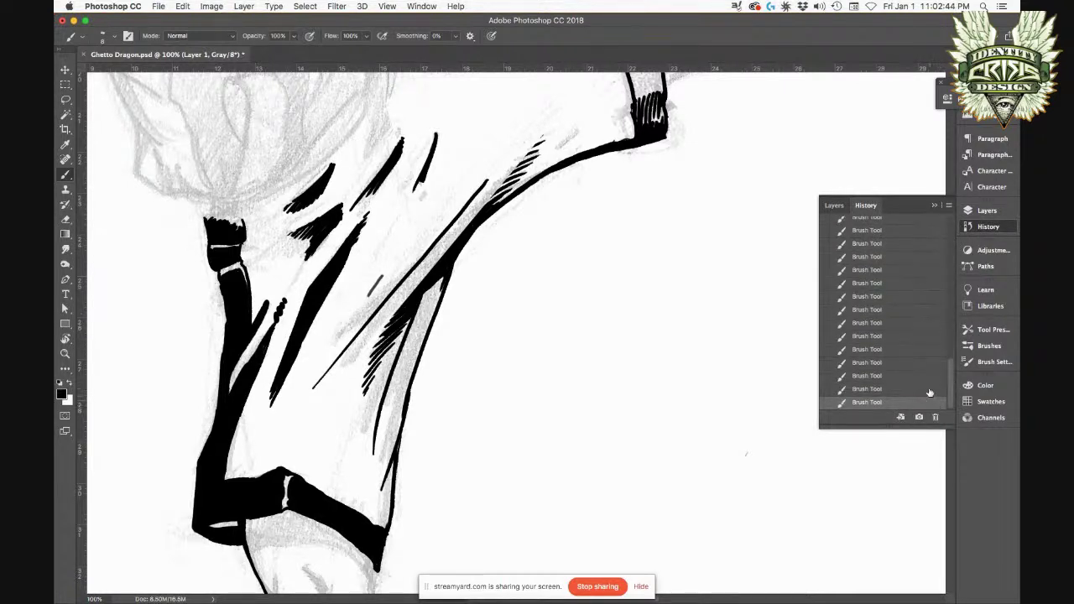
left_click(918, 389)
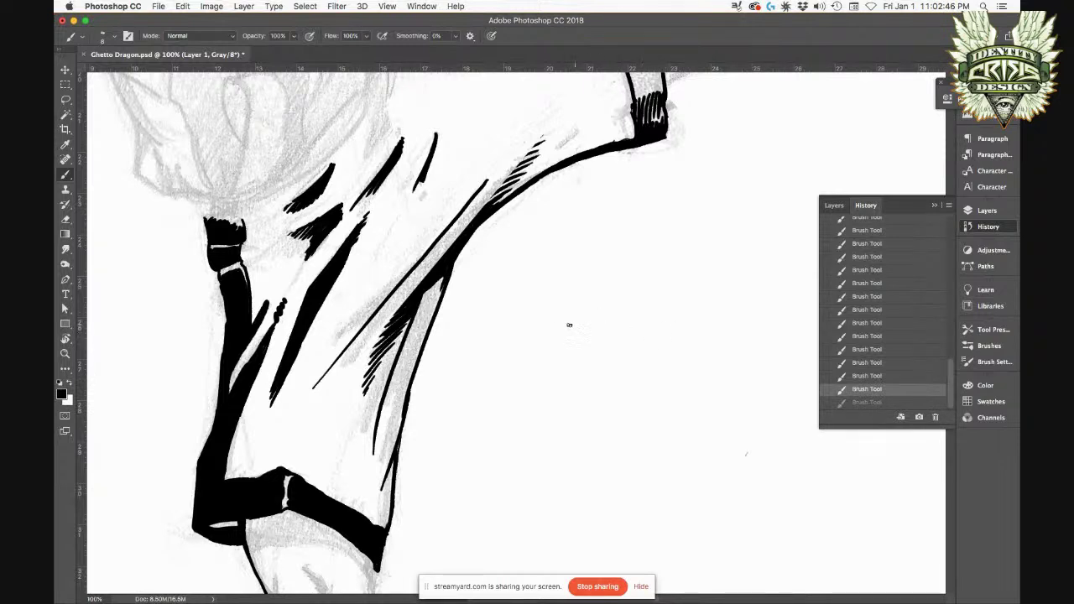
Step: Scribble a test zigzag on the blank canvas beside the shorts and revert it through the document history
mouse_move(531, 327)
left_mouse_down()
mouse_move(511, 369)
mouse_move(522, 388)
mouse_move(503, 437)
mouse_move(517, 432)
mouse_move(534, 477)
left_mouse_up()
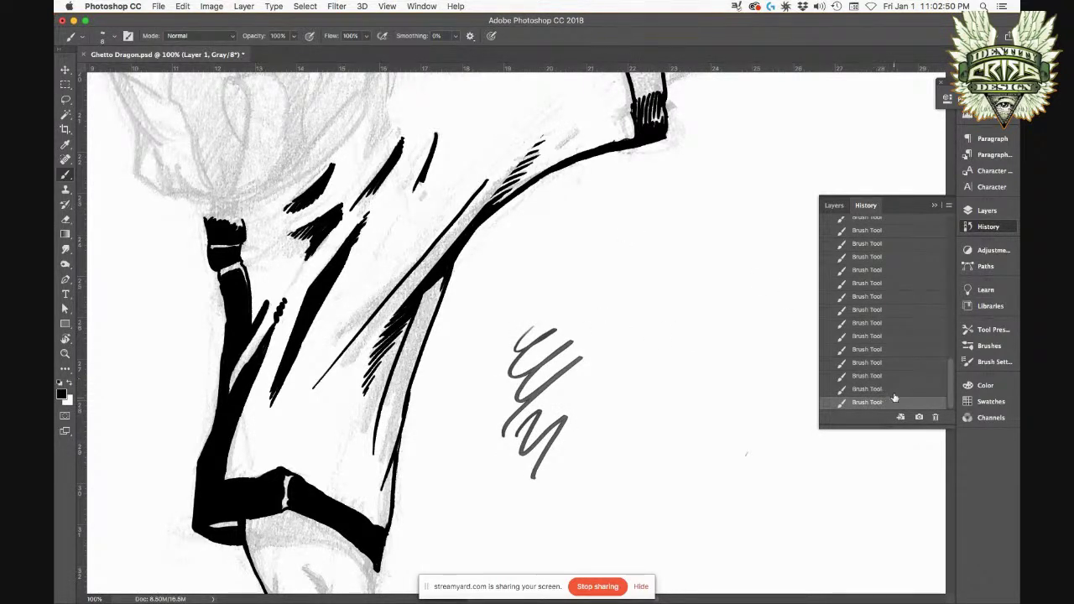
left_click(895, 375)
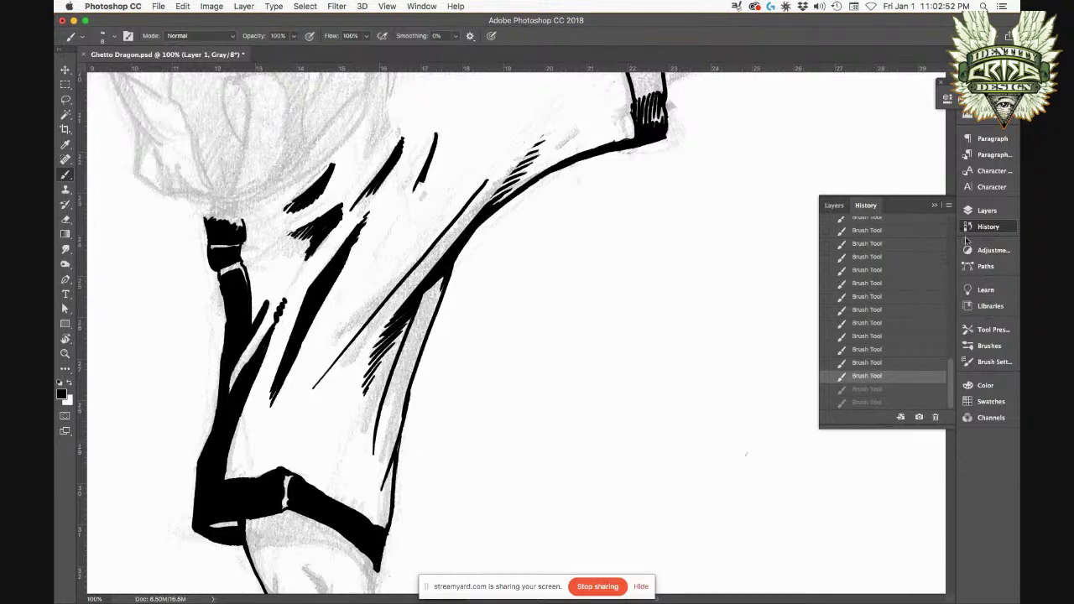
Step: Choose the Ink brush 1 preset at 12 px and ink a diagonal stroke just above the long thin fold line
left_click(986, 345)
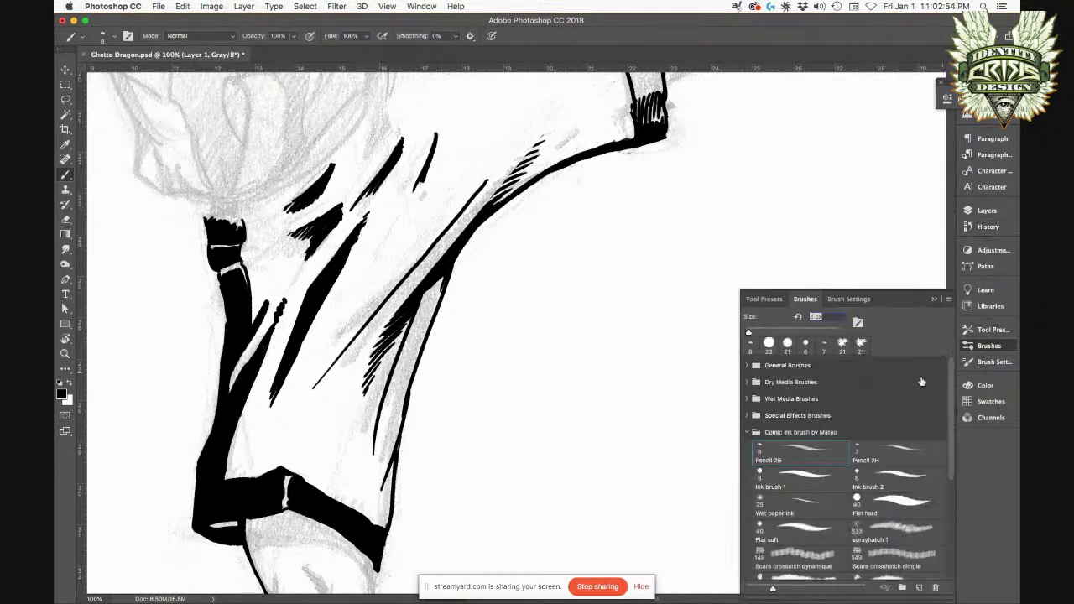
left_click(801, 481)
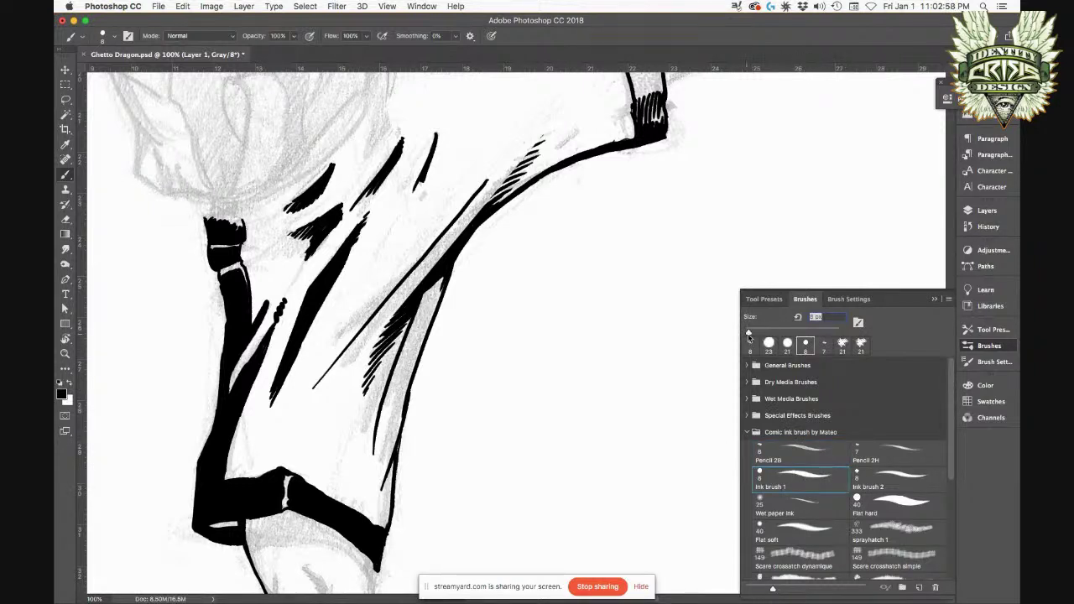
left_click_drag(748, 334, 752, 334)
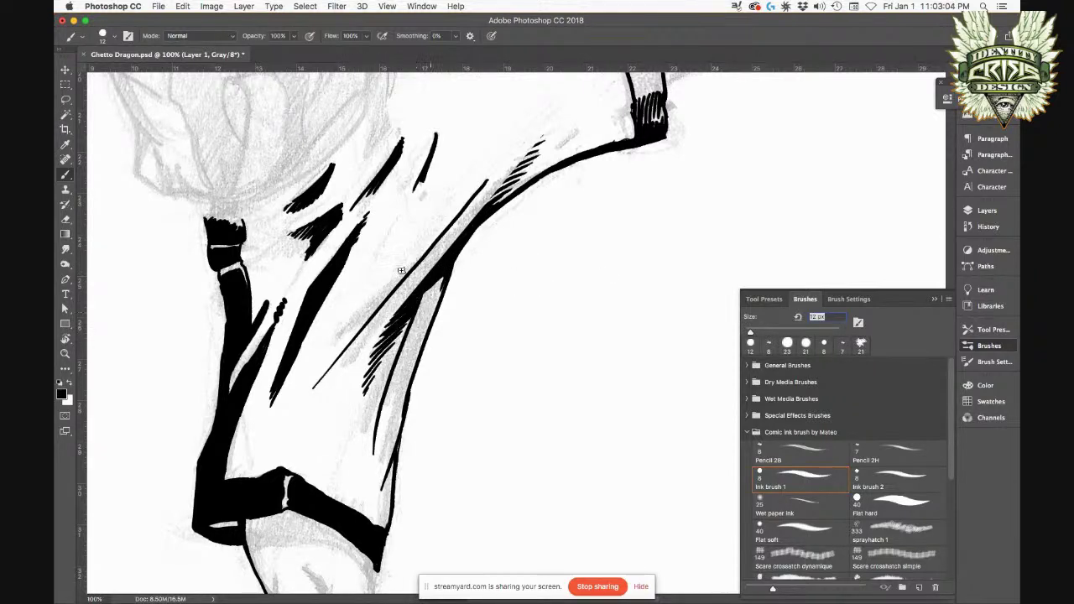
left_click_drag(445, 205, 344, 333)
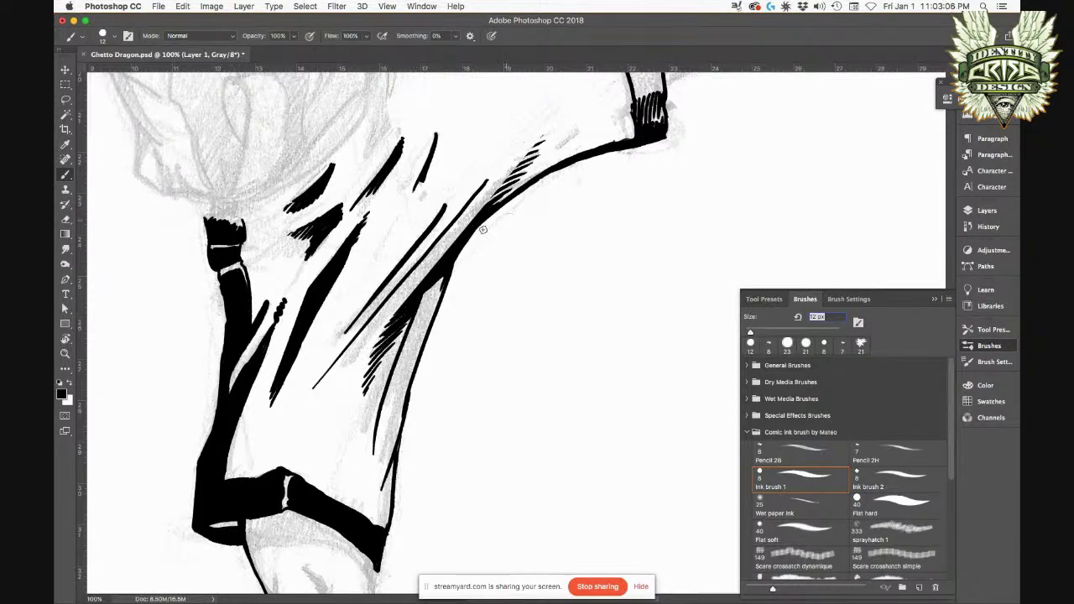
Step: Examine the inked shorts against the whole figure and the raised leg
key("super+minus")
key("super+minus")
key("super+minus")
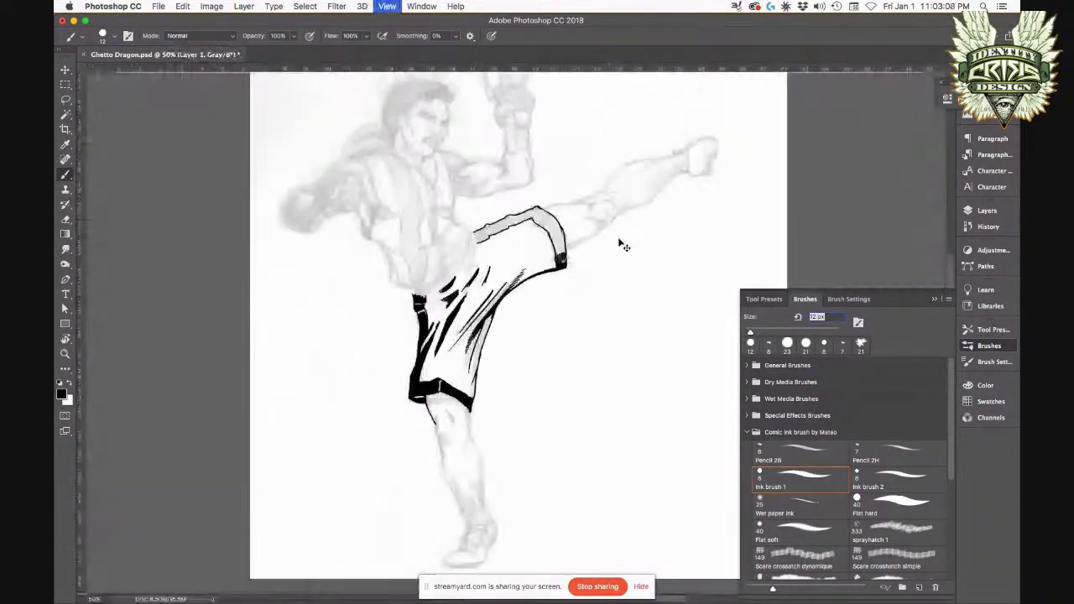
left_click_drag(611, 240, 414, 370)
key("super+r")
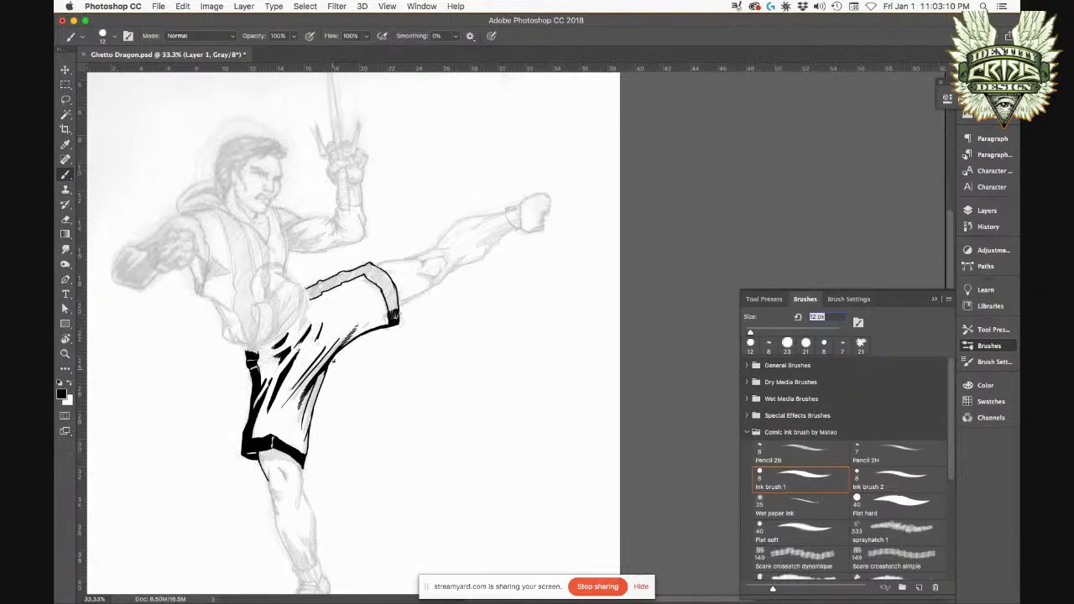
key("super+plus")
key("super+plus")
left_click_drag(506, 281, 515, 274)
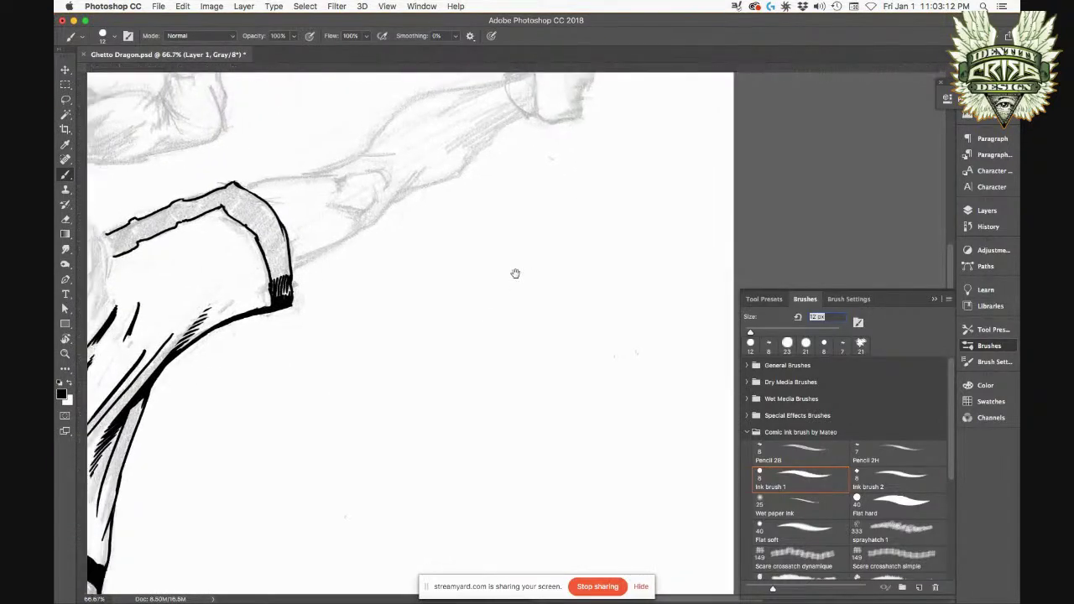
left_click_drag(427, 320, 806, 70)
key("super+plus")
scroll(388, 372, "up", 6)
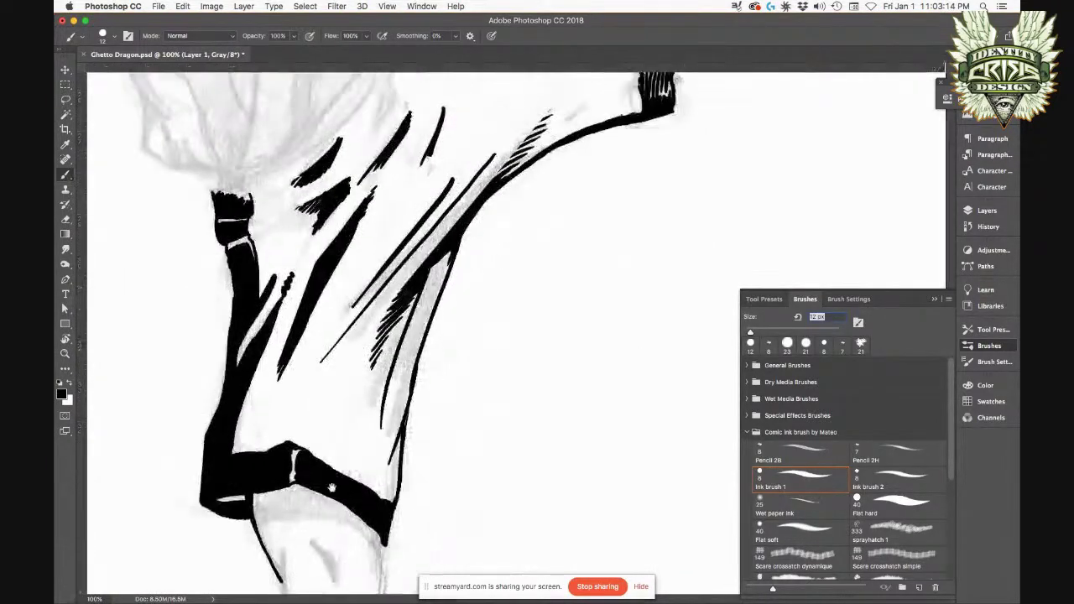
Step: Ink strokes joining the fold beside the left band to the long central fold, and clear the ragged dotted tip with Ink brush 2
left_click_drag(317, 259, 244, 367)
left_click_drag(312, 267, 248, 361)
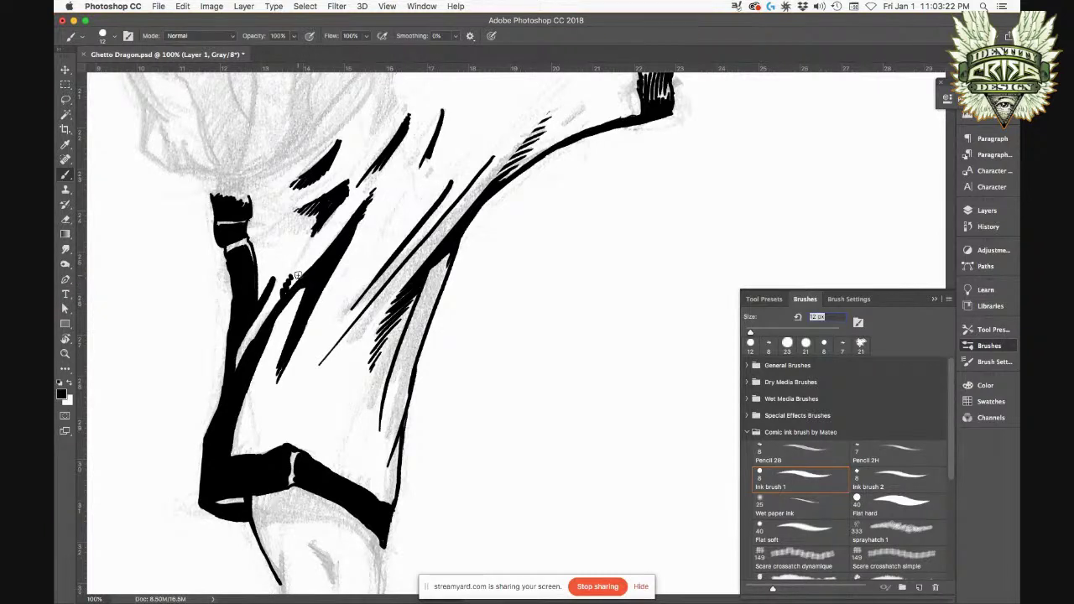
key("period")
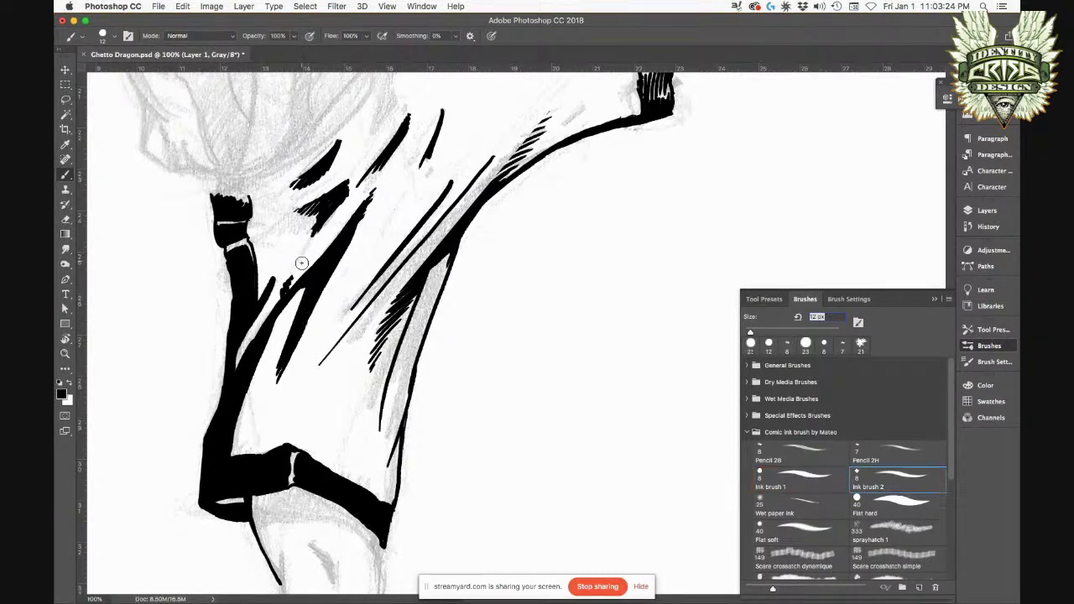
left_click_drag(293, 283, 229, 366)
key("ctrl+z")
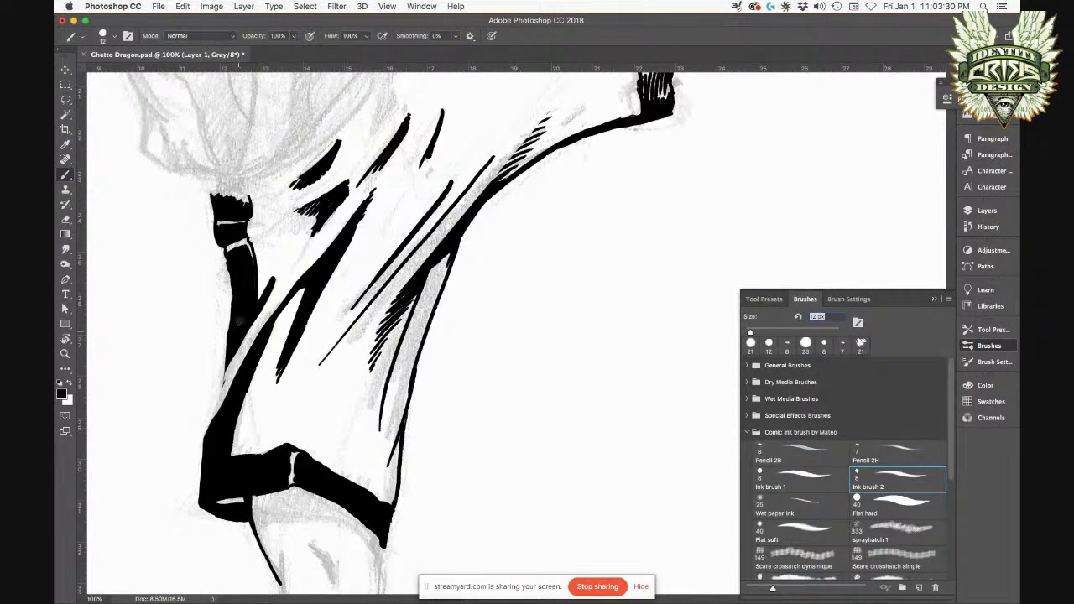
Step: Blacken the fold beside the left band and hatch below the upper shadow patch with Ink brush 1, trimming the patch with Ink brush 2
key("comma")
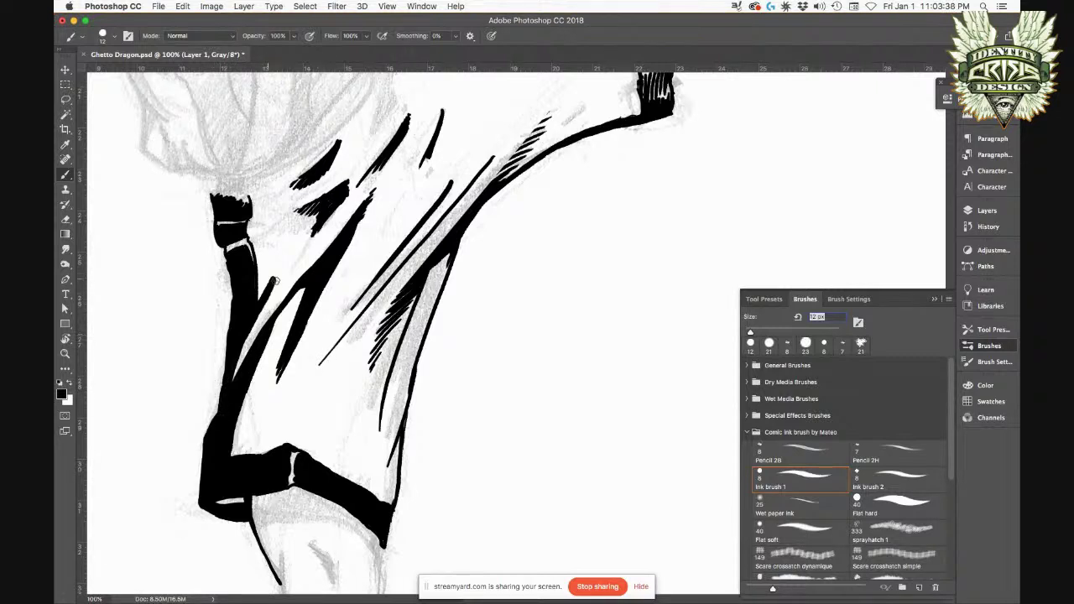
left_click_drag(269, 349, 220, 406)
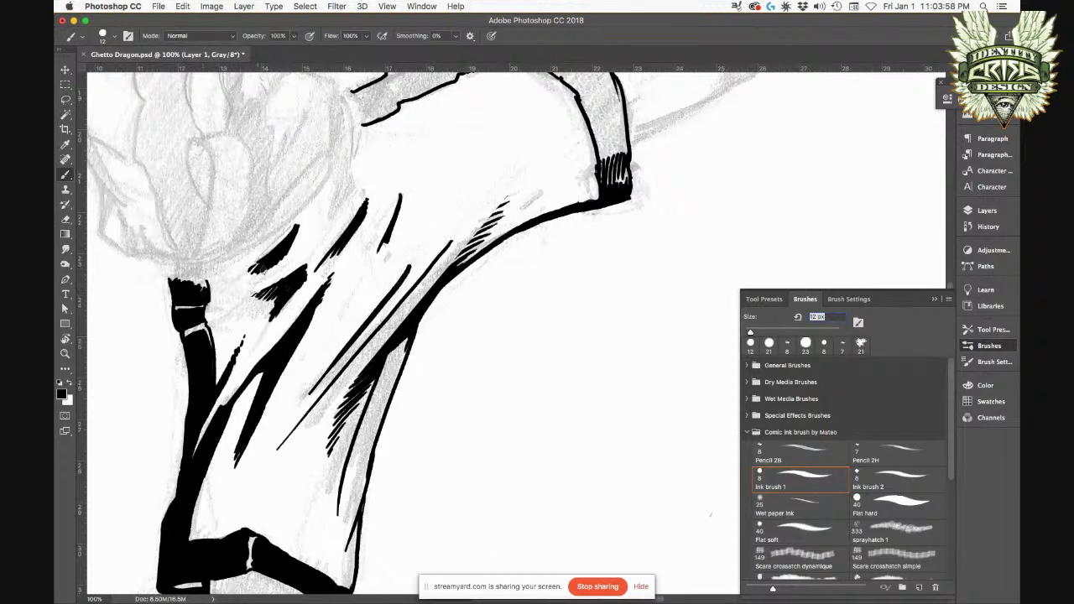
mouse_move(273, 292)
left_mouse_down()
mouse_move(265, 329)
mouse_move(265, 296)
mouse_move(240, 342)
left_mouse_up()
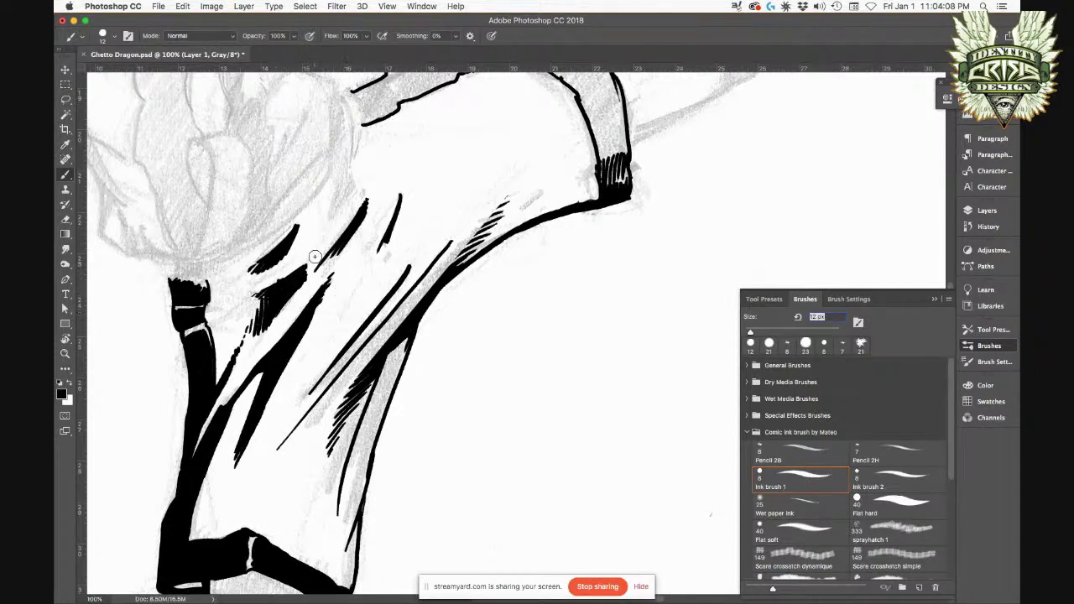
key("period")
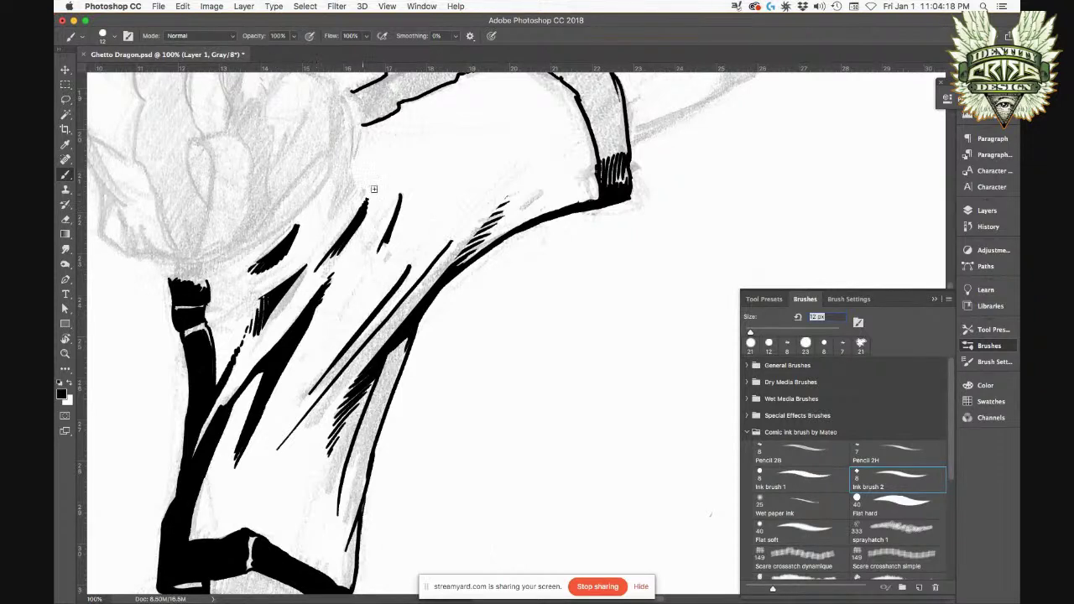
Step: Deepen the tapering fold shadow inside the standing leg's inner contour with long Ink brush 1 strokes and thicken that contour down to the cuff
mouse_move(436, 222)
left_mouse_down()
mouse_move(448, 156)
mouse_move(406, 161)
mouse_move(386, 194)
left_mouse_up()
key("super+minus")
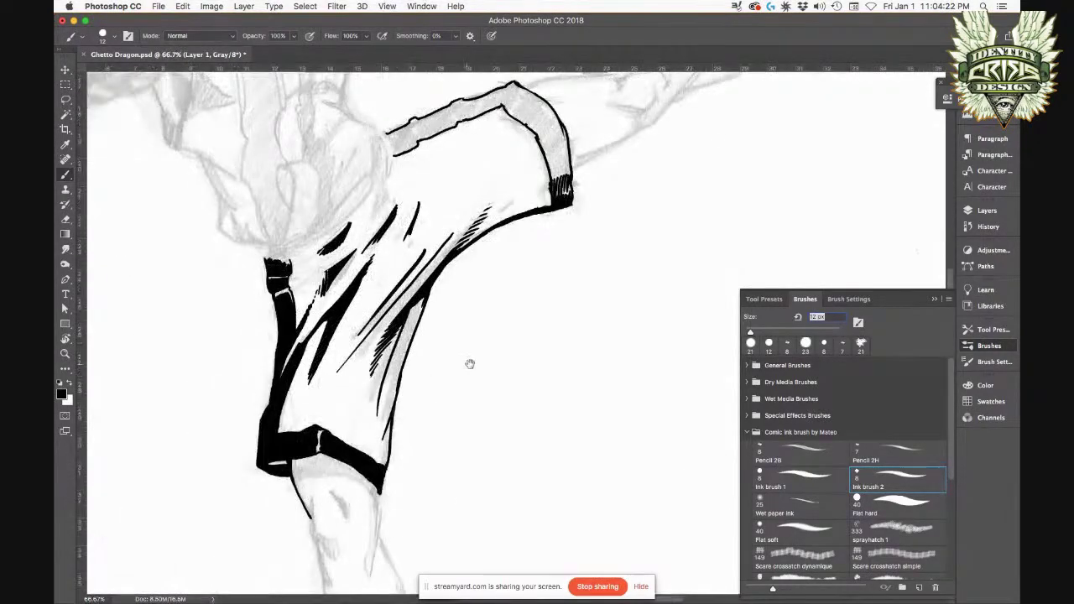
left_click_drag(470, 364, 420, 362)
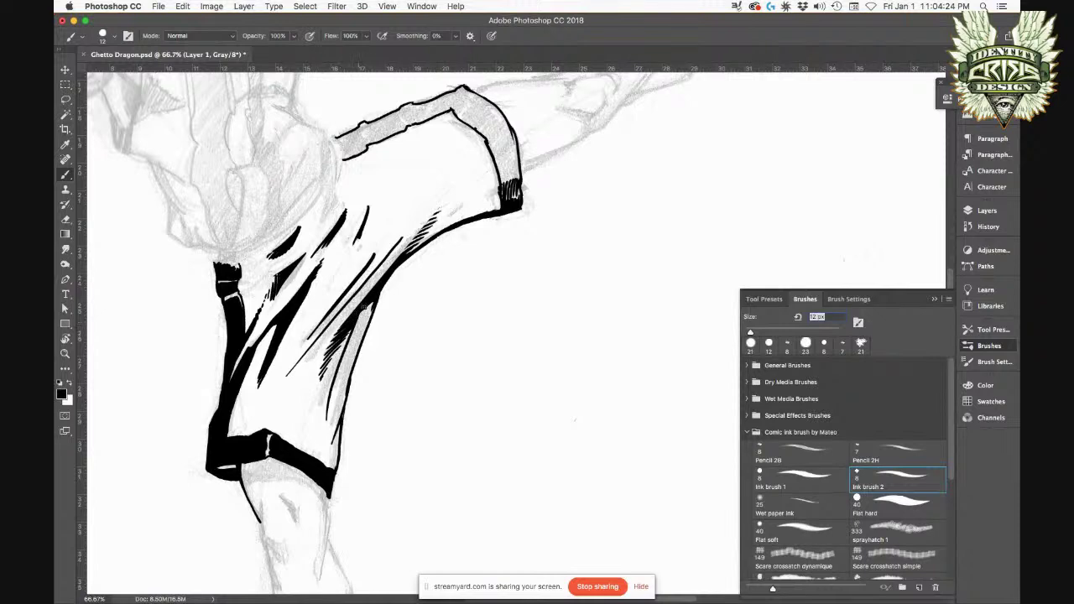
left_click_drag(372, 297, 322, 411)
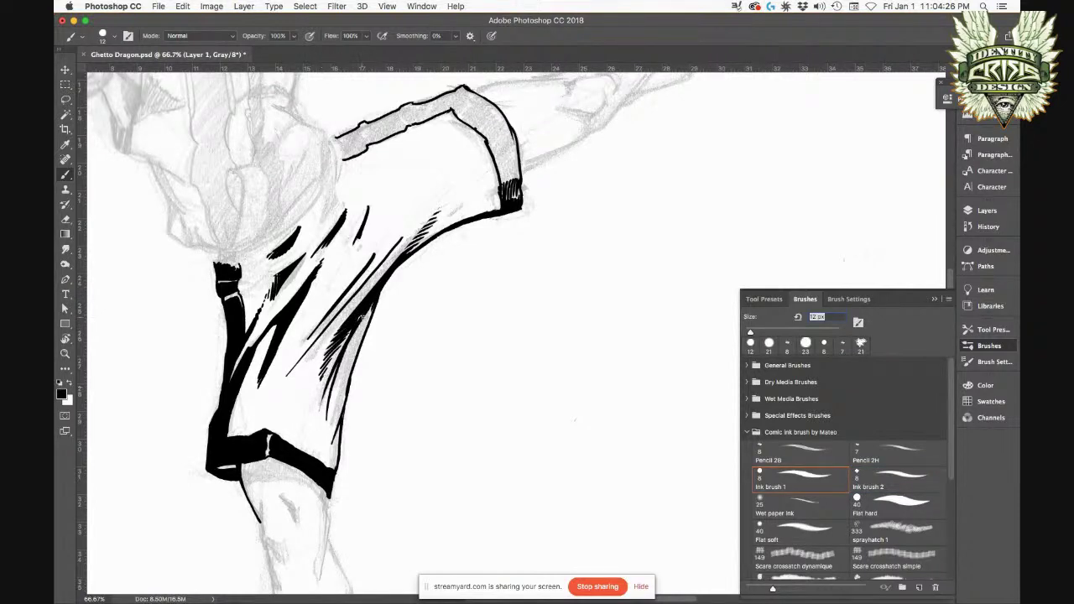
left_click_drag(364, 315, 326, 453)
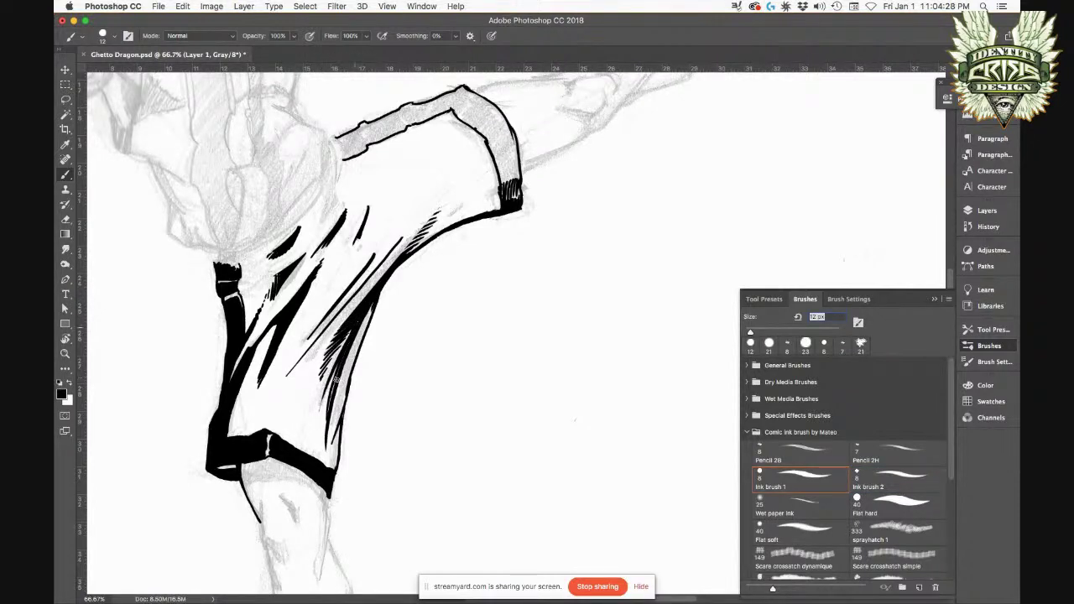
left_click_drag(344, 363, 328, 414)
left_click_drag(379, 293, 344, 401)
mouse_move(369, 337)
left_mouse_down()
mouse_move(327, 451)
mouse_move(337, 448)
mouse_move(335, 485)
left_mouse_up()
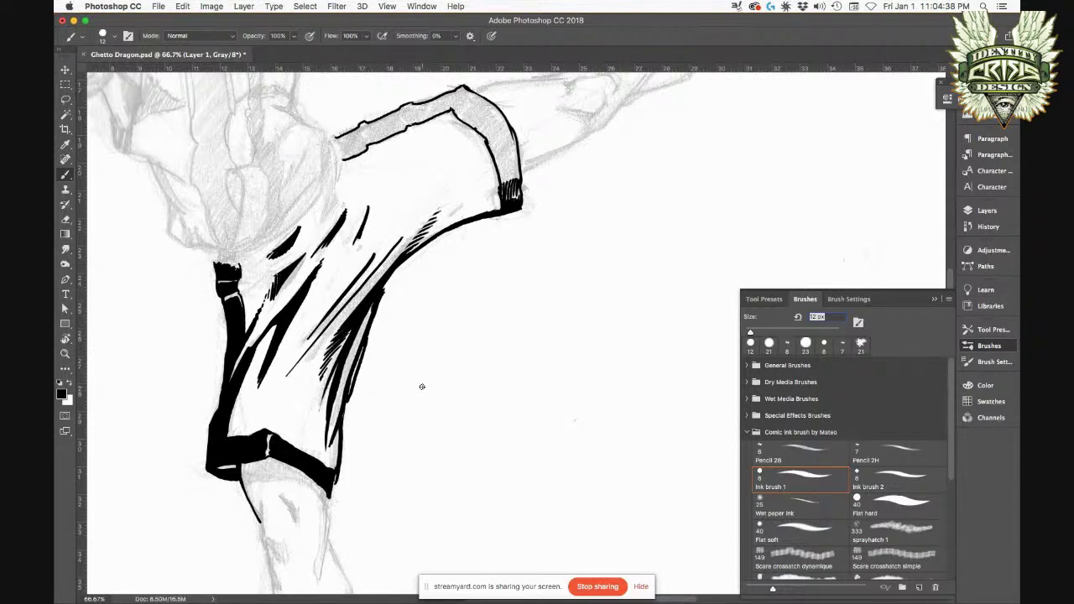
Step: Trim the standing leg's inner contour and neighbouring fold shadow with Ink brush 2, re-inking the contour with Ink brush 1
key("period")
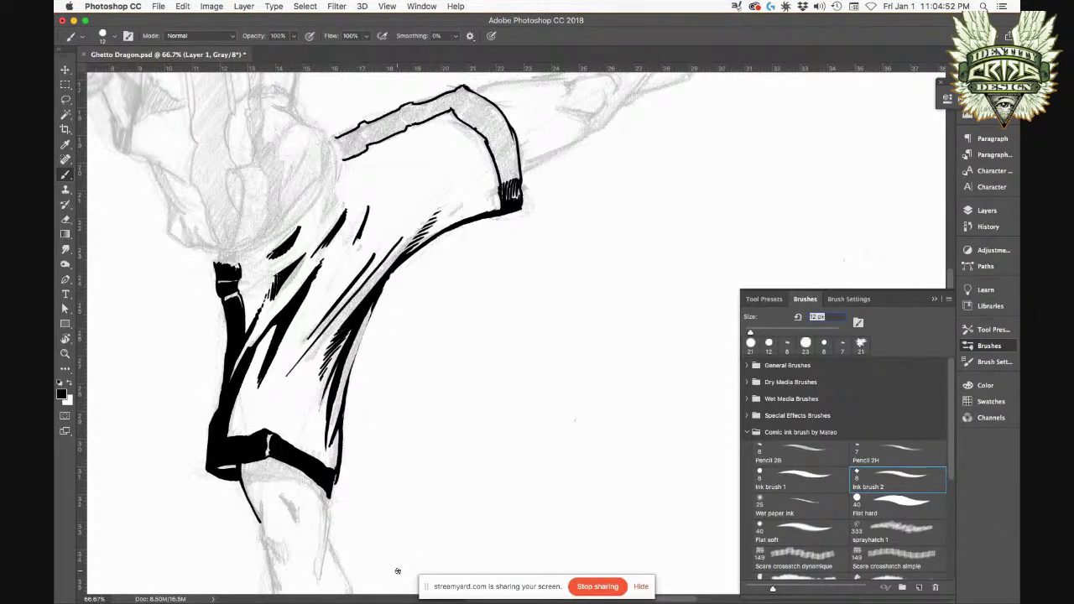
left_click(372, 285)
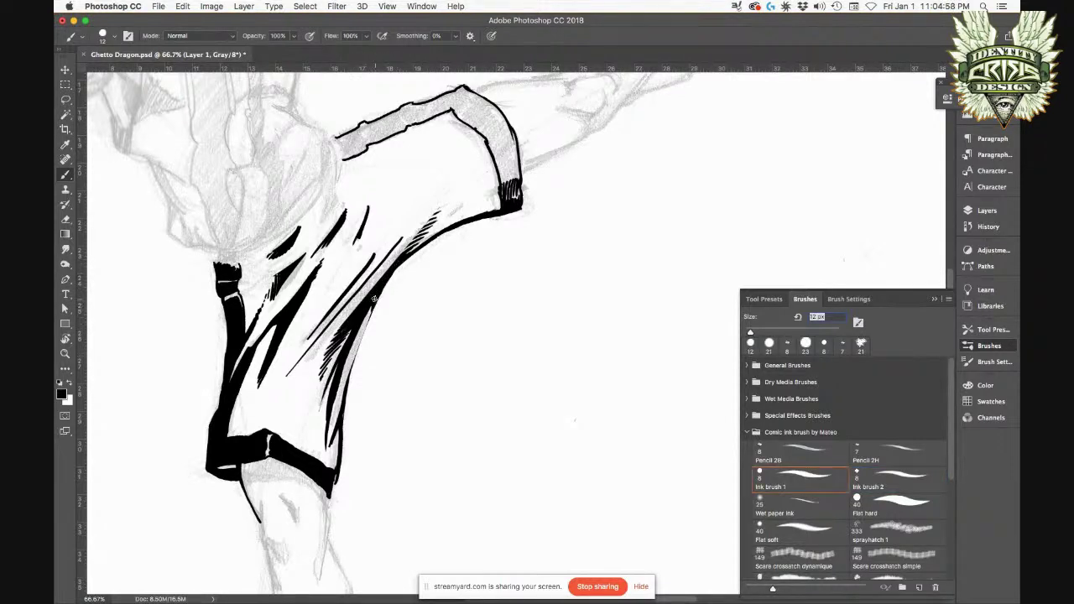
left_click_drag(379, 292, 332, 418)
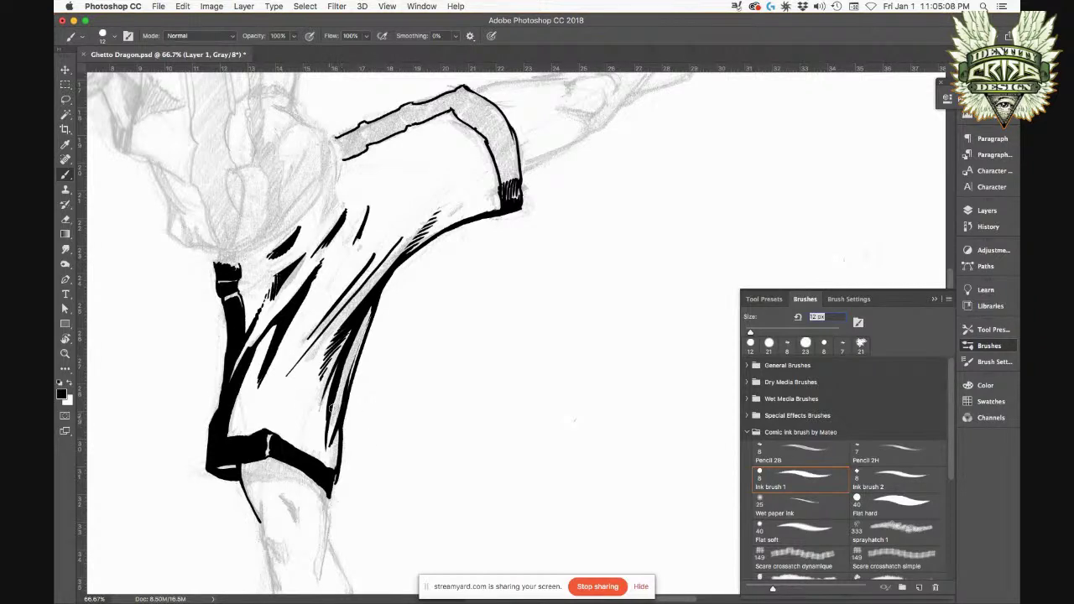
key("period")
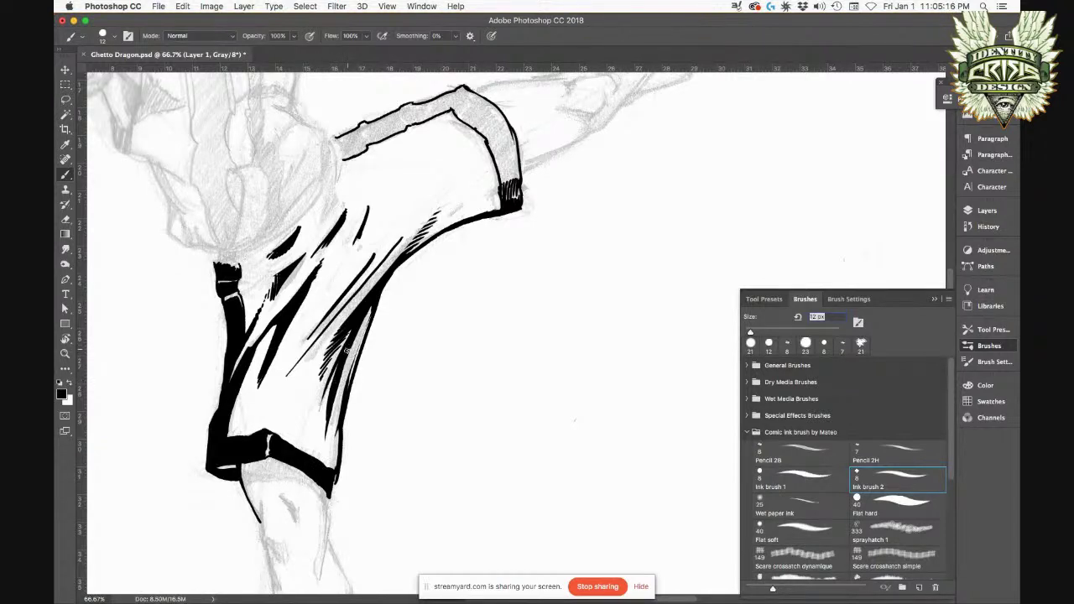
key("comma")
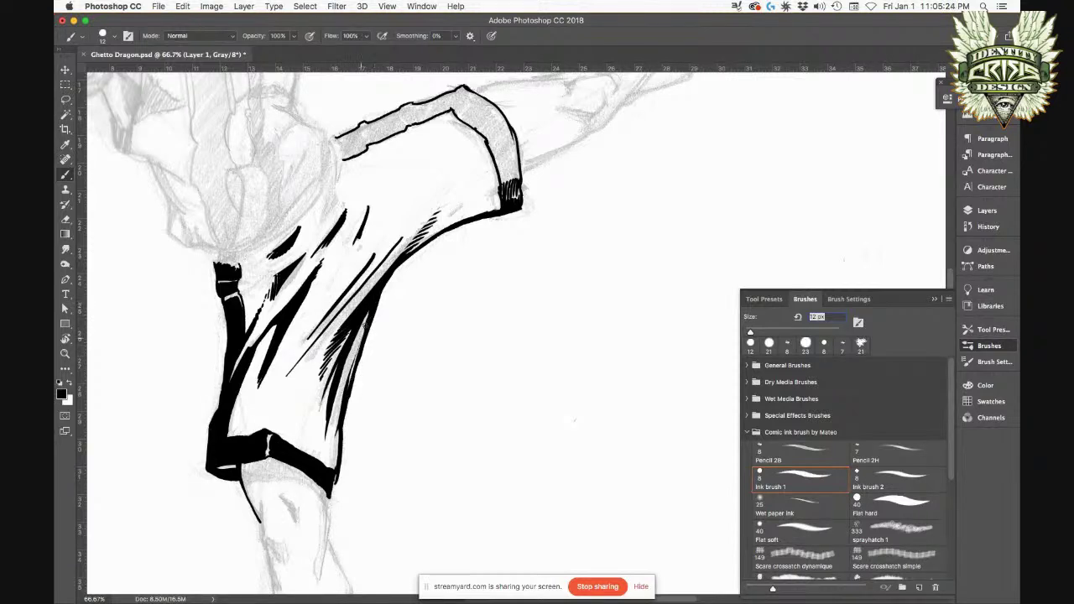
Step: Thicken the standing leg's inner contour down to the cuff corner and add hatching to the fold shadow beside it
mouse_move(349, 395)
left_mouse_down()
mouse_move(343, 367)
mouse_move(360, 322)
left_mouse_up()
left_click_drag(349, 388, 364, 323)
mouse_move(342, 428)
left_mouse_down()
mouse_move(347, 396)
mouse_move(330, 496)
left_mouse_up()
mouse_move(355, 332)
left_mouse_down()
mouse_move(365, 332)
mouse_move(334, 406)
left_mouse_up()
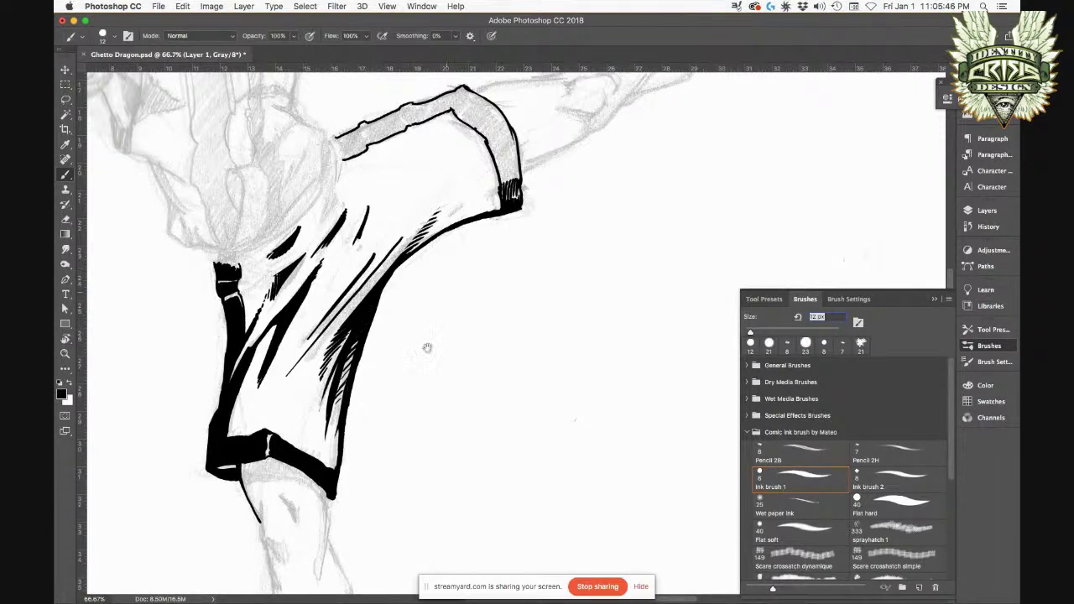
Step: Ink a seam across the raised leg's trim near the waist and start filling the end section with black
left_click_drag(438, 244, 405, 393)
key("super+minus")
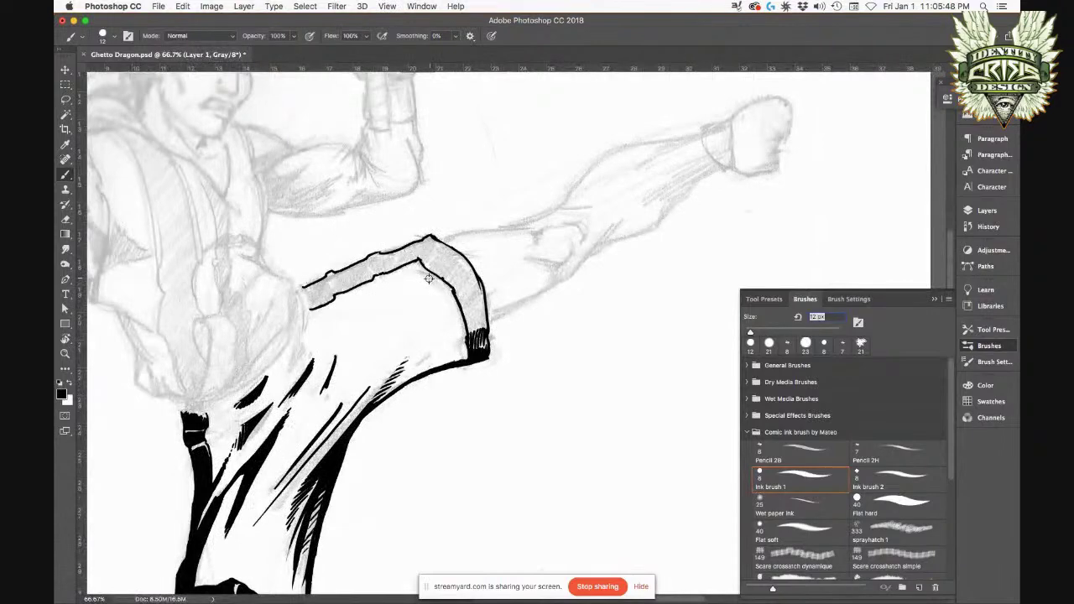
key("super+plus")
left_click_drag(411, 288, 485, 399)
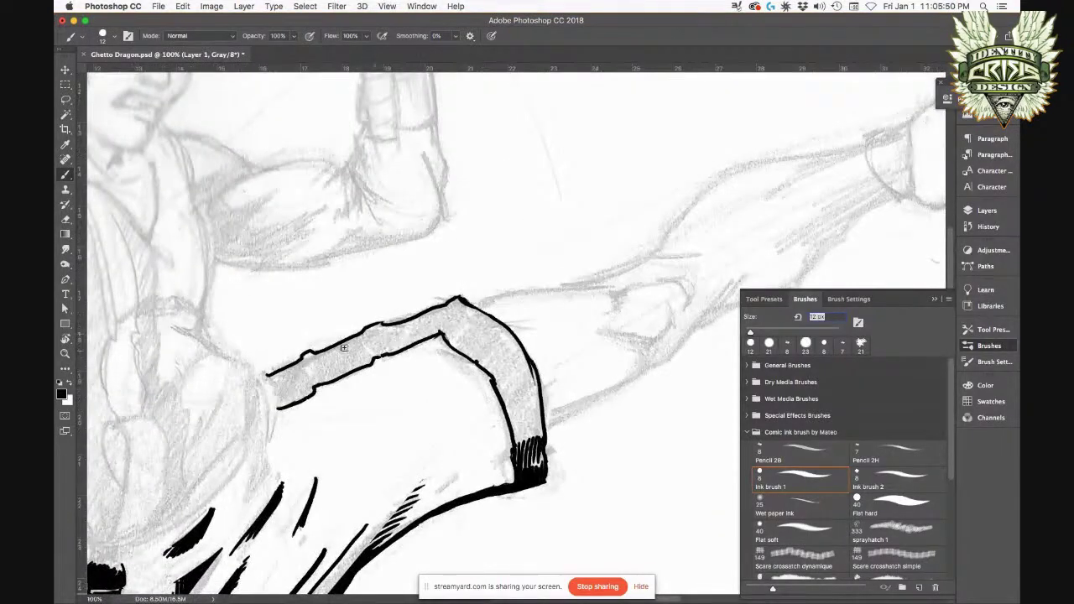
mouse_move(306, 388)
left_mouse_down()
mouse_move(305, 357)
mouse_move(309, 392)
left_mouse_up()
mouse_move(283, 373)
left_mouse_down()
mouse_move(297, 366)
mouse_move(283, 379)
left_mouse_up()
left_click_drag(302, 366, 292, 401)
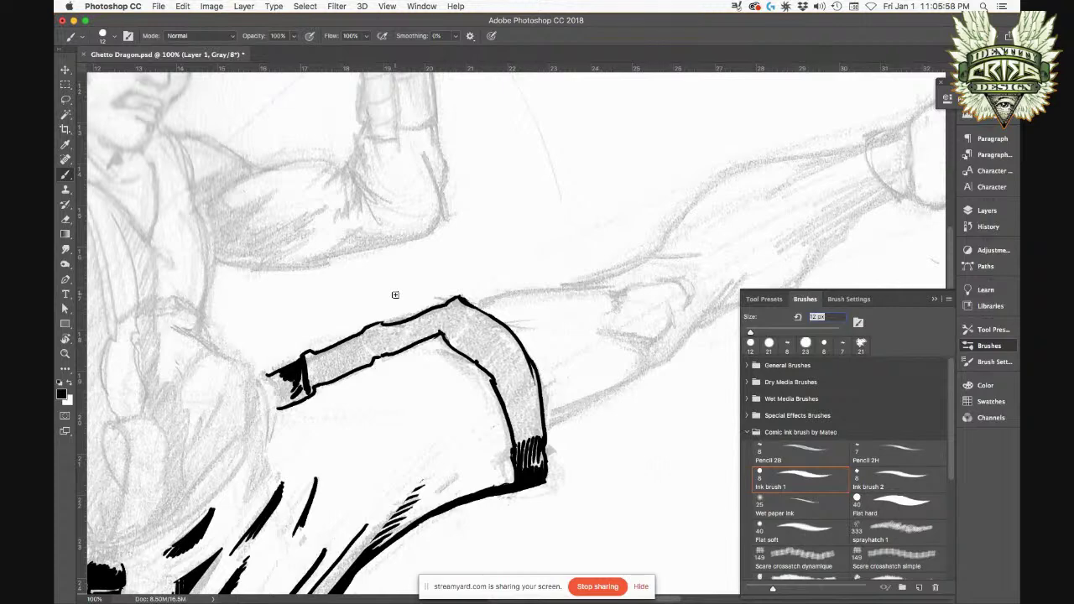
Step: Switch to System Preferences and open the Wacom Tablet settings for the Grip Pen
mouse_move(588, 597)
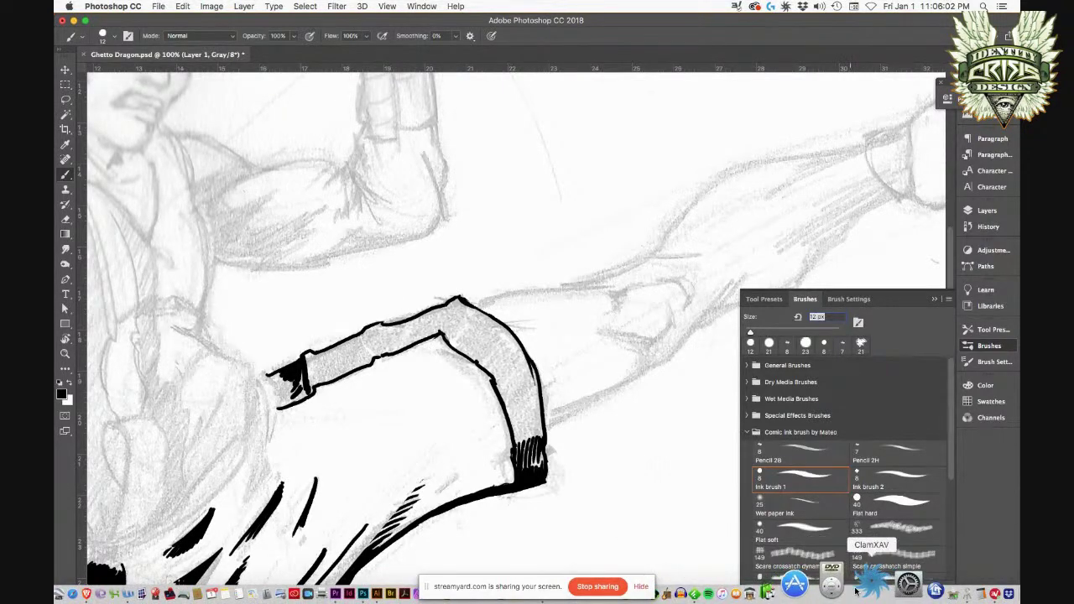
left_click(873, 583)
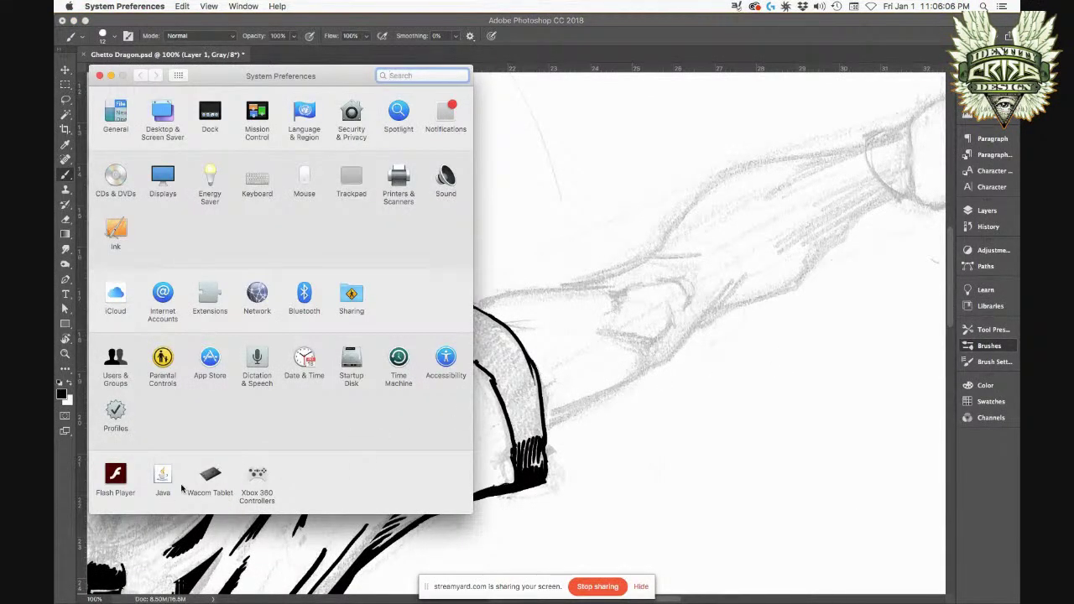
left_click(208, 476)
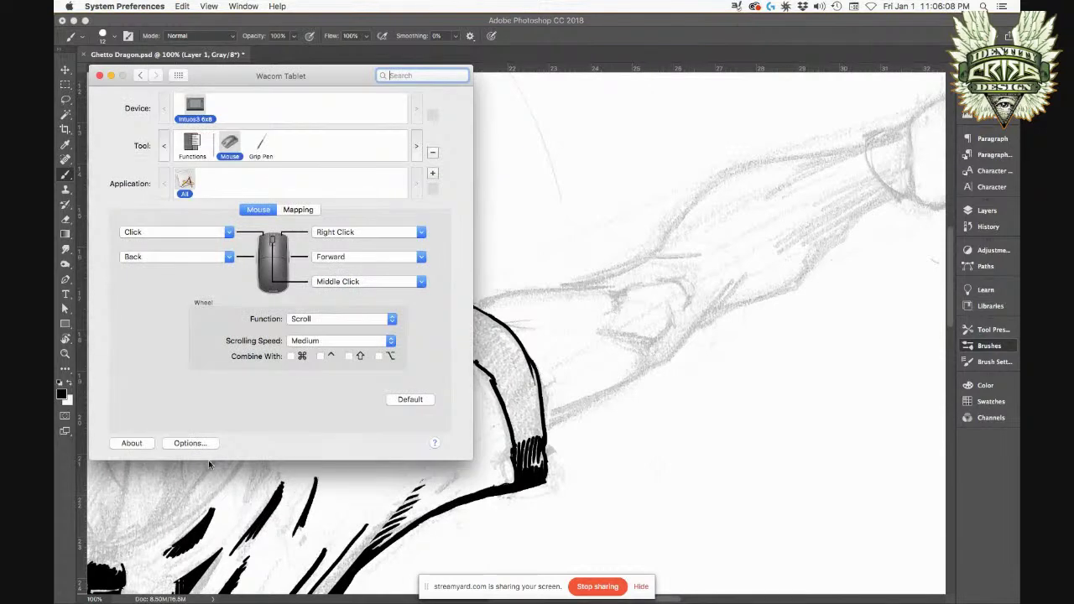
left_click(266, 147)
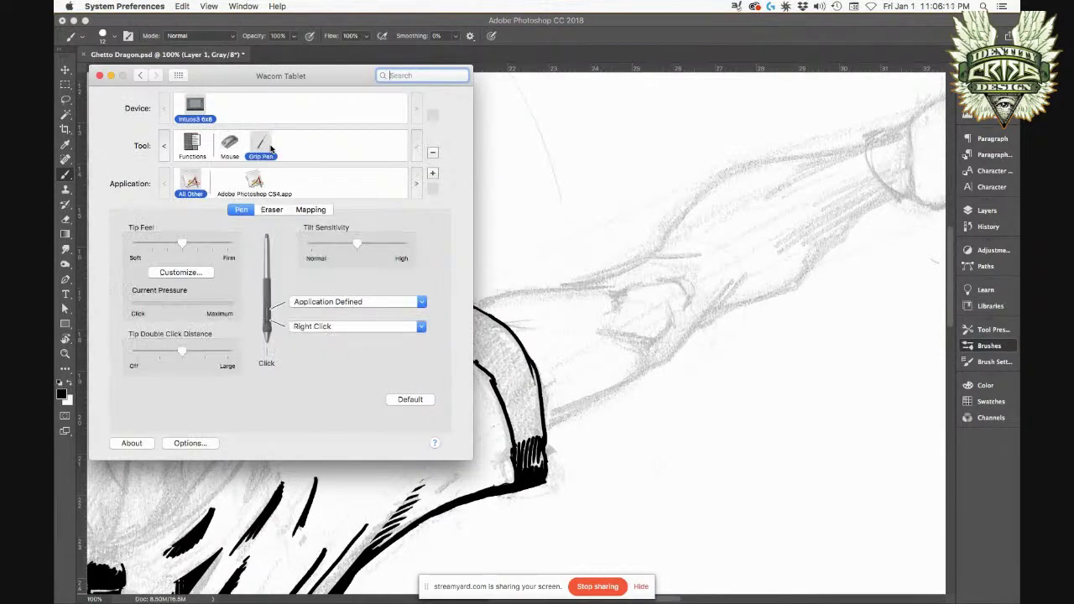
Step: Test the Grip Pen's pressure response with light and hard presses against the current pressure meter
left_click(180, 306)
left_click(182, 309)
left_click(182, 313)
left_click_drag(205, 312, 203, 321)
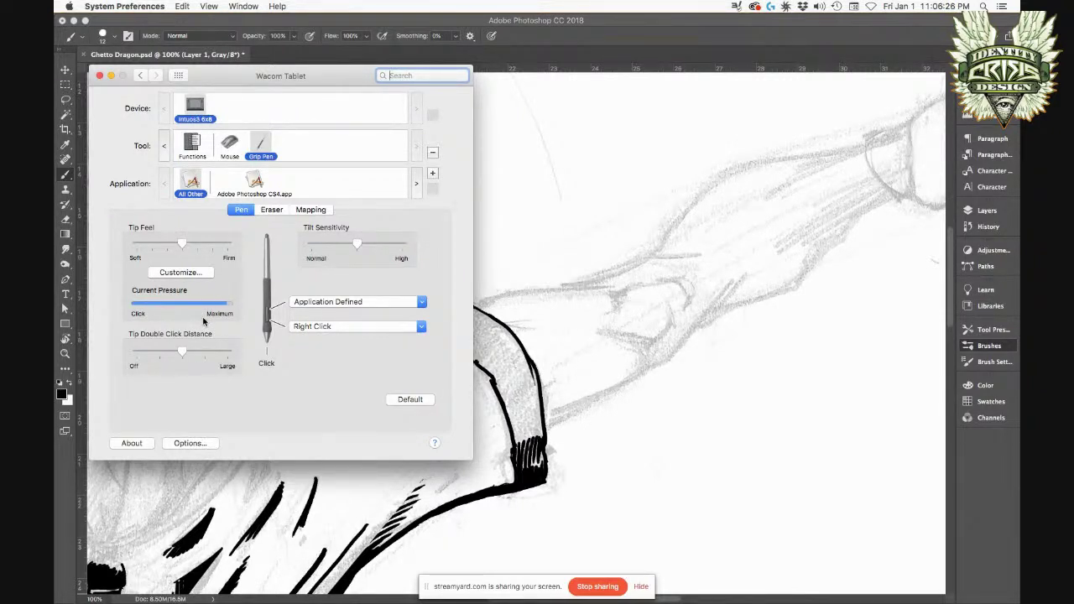
left_click_drag(202, 321, 201, 323)
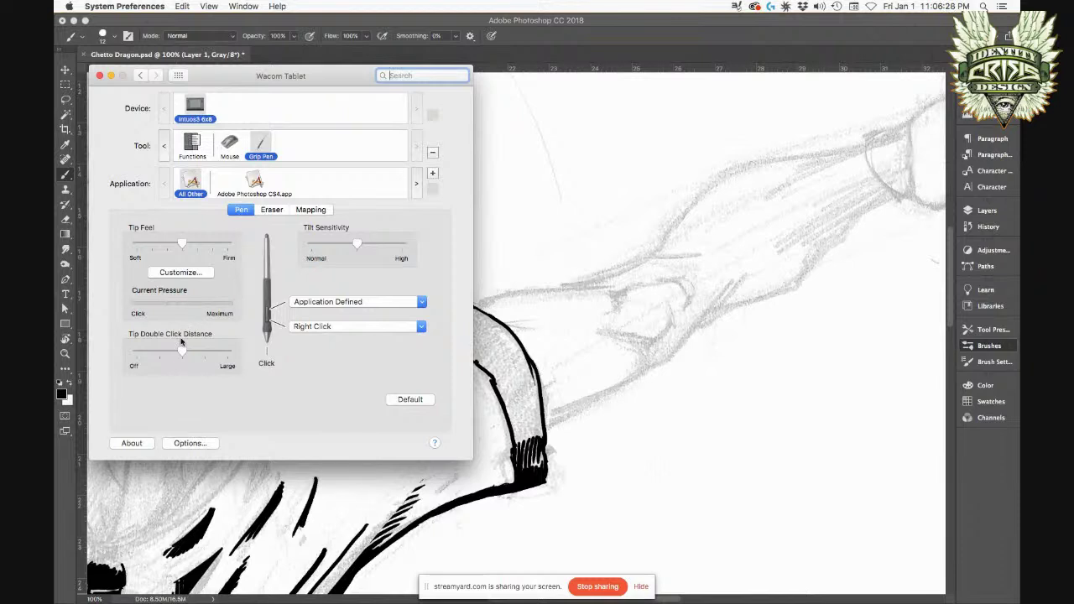
Step: Open the custom tip feel's interactive pressure profile and draw test strokes with its present curve
left_click(195, 272)
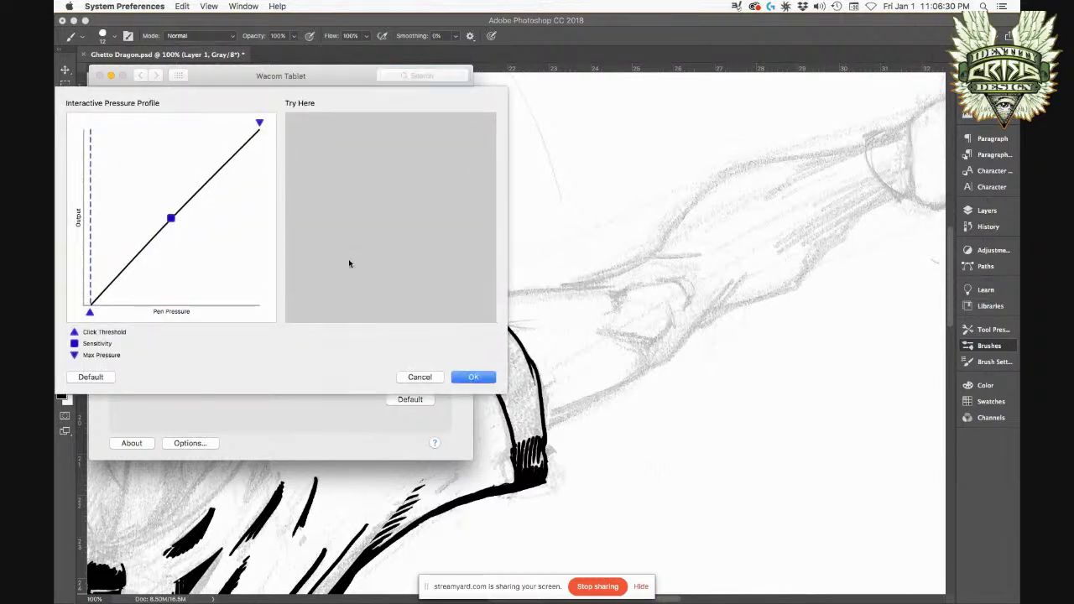
mouse_move(375, 238)
left_mouse_down()
mouse_move(382, 217)
mouse_move(466, 185)
mouse_move(369, 242)
mouse_move(391, 220)
mouse_move(355, 252)
mouse_move(428, 210)
mouse_move(385, 277)
mouse_move(394, 243)
mouse_move(404, 283)
left_mouse_up()
left_click_drag(444, 149, 384, 222)
left_click_drag(431, 180, 363, 241)
left_click_drag(395, 196, 316, 234)
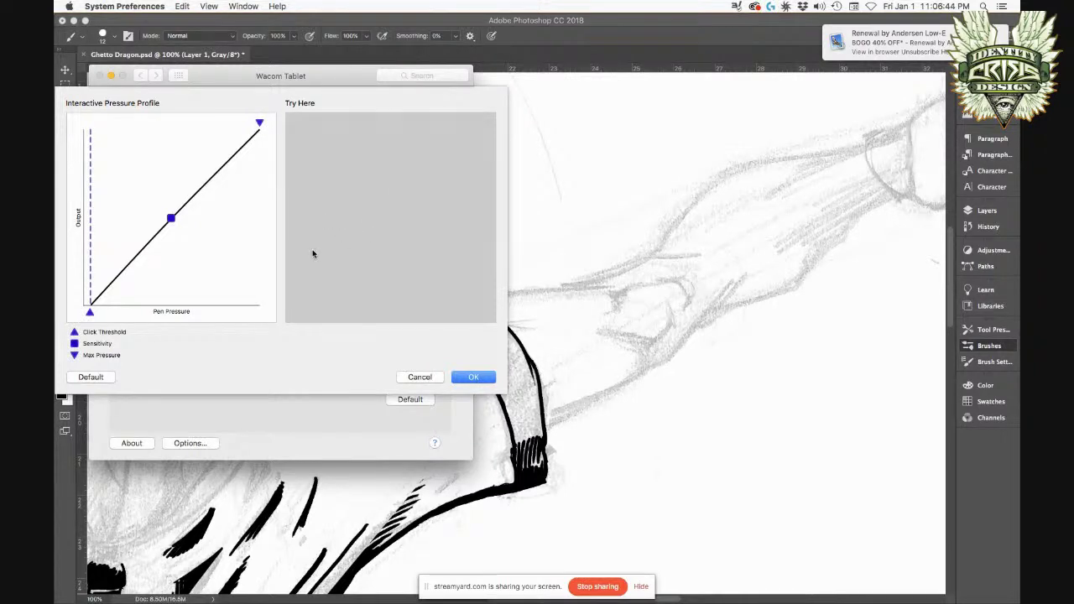
Step: Bend the pen's pressure curve below the diagonal for a firmer tip feel, try it with test strokes and apply it
left_click_drag(170, 218, 214, 238)
mouse_move(372, 191)
left_mouse_down()
mouse_move(405, 230)
mouse_move(408, 221)
mouse_move(341, 278)
left_mouse_up()
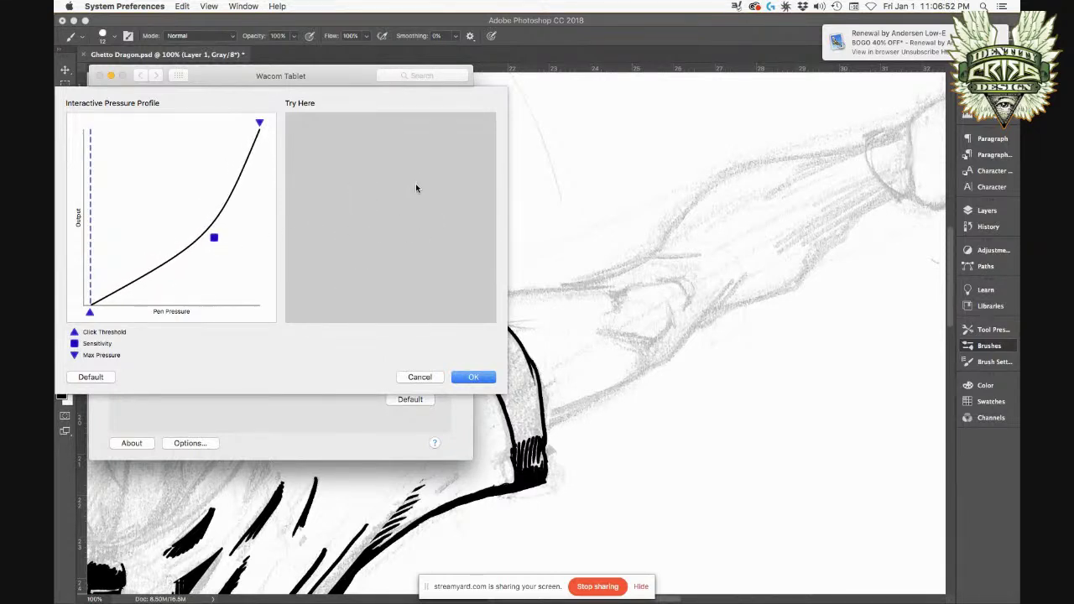
left_click_drag(390, 161, 343, 250)
left_click_drag(417, 169, 366, 222)
left_click_drag(413, 176, 345, 267)
mouse_move(408, 191)
left_mouse_down()
mouse_move(387, 217)
mouse_move(368, 270)
mouse_move(405, 212)
mouse_move(364, 273)
left_mouse_up()
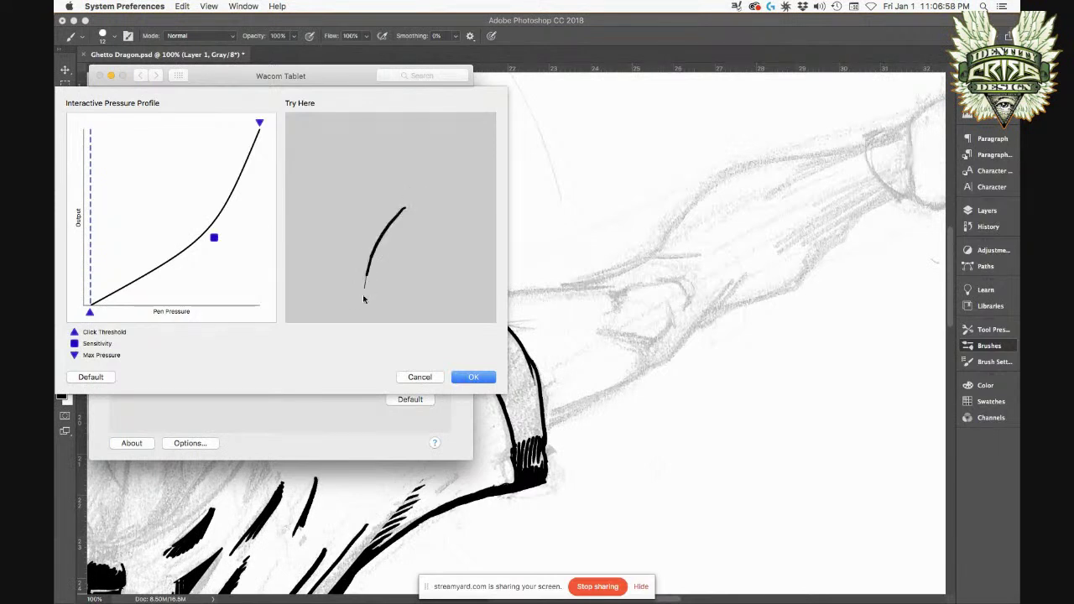
mouse_move(394, 174)
left_mouse_down()
mouse_move(359, 247)
mouse_move(357, 283)
left_mouse_up()
left_click_drag(390, 201, 371, 294)
mouse_move(363, 191)
left_mouse_down()
mouse_move(372, 264)
mouse_move(385, 266)
left_mouse_up()
mouse_move(390, 172)
left_mouse_down()
mouse_move(409, 224)
mouse_move(347, 269)
mouse_move(417, 203)
mouse_move(357, 220)
mouse_move(430, 194)
mouse_move(323, 247)
mouse_move(414, 158)
mouse_move(342, 263)
mouse_move(416, 215)
mouse_move(422, 186)
mouse_move(390, 277)
mouse_move(376, 216)
mouse_move(403, 216)
mouse_move(364, 280)
left_mouse_up()
mouse_move(391, 180)
left_mouse_down()
mouse_move(381, 230)
mouse_move(360, 237)
mouse_move(377, 280)
mouse_move(352, 203)
mouse_move(403, 170)
mouse_move(411, 144)
mouse_move(331, 216)
mouse_move(424, 209)
left_mouse_up()
left_click_drag(359, 256, 417, 228)
left_click_drag(336, 271, 412, 247)
left_click_drag(434, 209, 345, 231)
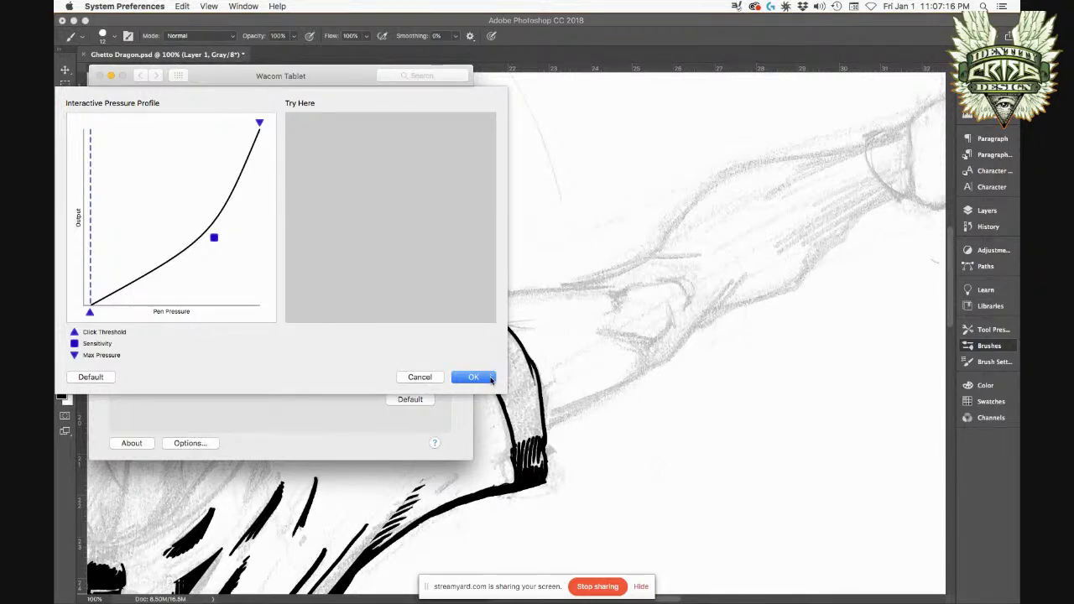
left_click(492, 377)
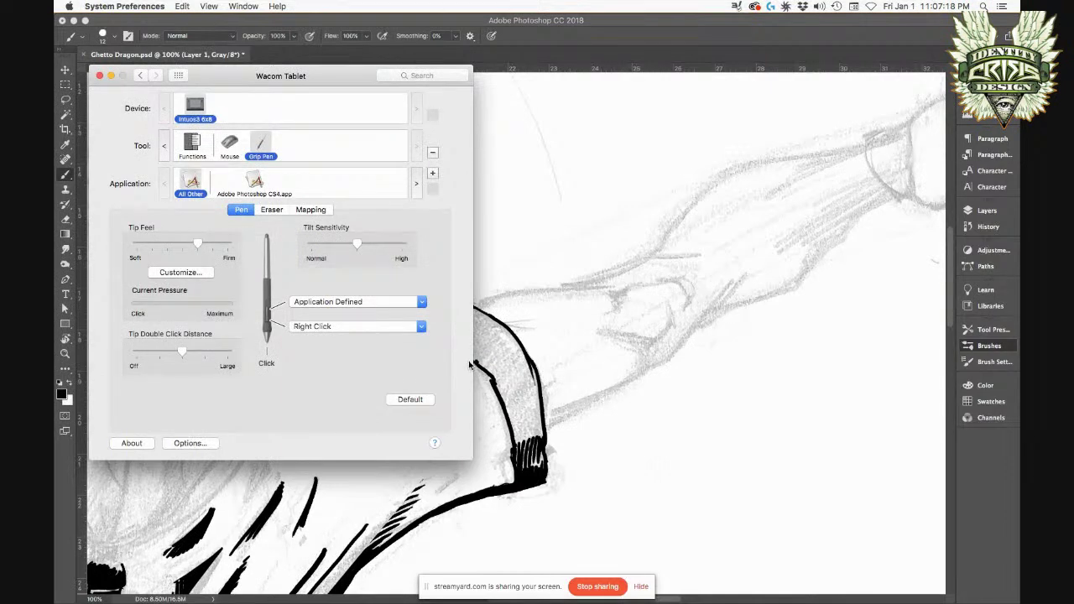
Step: Return to Photoshop and fill the raised leg's first two trim sections near the waist with black, leaving a light band between them
left_click(475, 359)
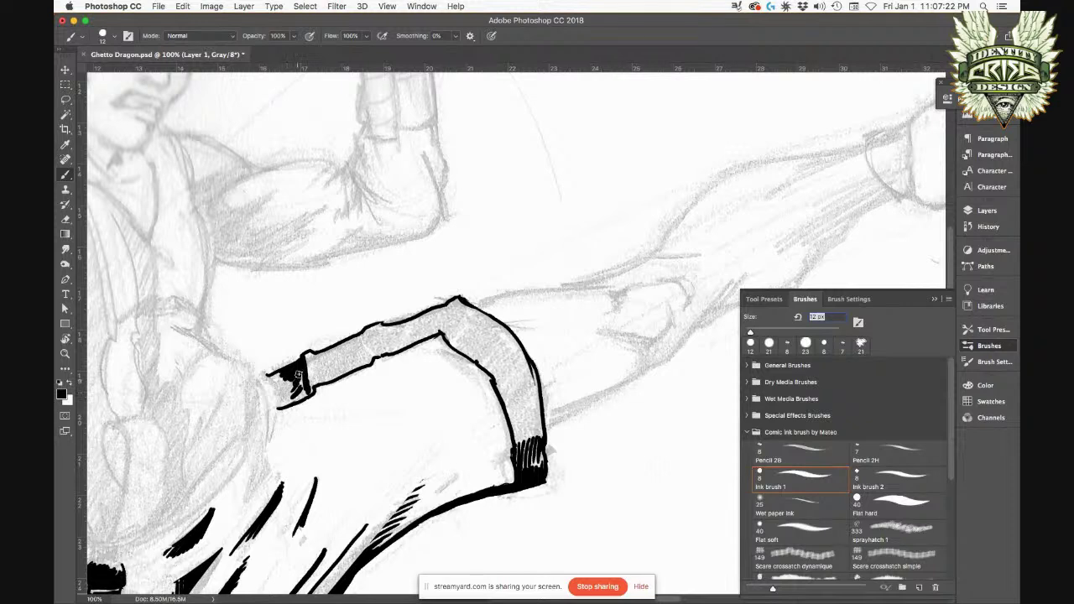
mouse_move(295, 384)
left_mouse_down()
mouse_move(302, 374)
mouse_move(300, 394)
mouse_move(278, 392)
mouse_move(280, 404)
mouse_move(302, 392)
mouse_move(280, 393)
mouse_move(274, 379)
mouse_move(296, 387)
left_mouse_up()
mouse_move(317, 381)
left_mouse_down()
mouse_move(314, 355)
mouse_move(304, 372)
mouse_move(307, 380)
mouse_move(319, 353)
mouse_move(346, 346)
mouse_move(320, 362)
mouse_move(328, 380)
mouse_move(346, 373)
mouse_move(329, 376)
mouse_move(342, 367)
mouse_move(325, 356)
mouse_move(326, 366)
mouse_move(367, 333)
mouse_move(373, 355)
mouse_move(359, 358)
mouse_move(372, 356)
mouse_move(361, 336)
mouse_move(331, 350)
mouse_move(354, 337)
mouse_move(341, 351)
mouse_move(359, 354)
mouse_move(363, 340)
mouse_move(341, 362)
mouse_move(369, 357)
left_mouse_up()
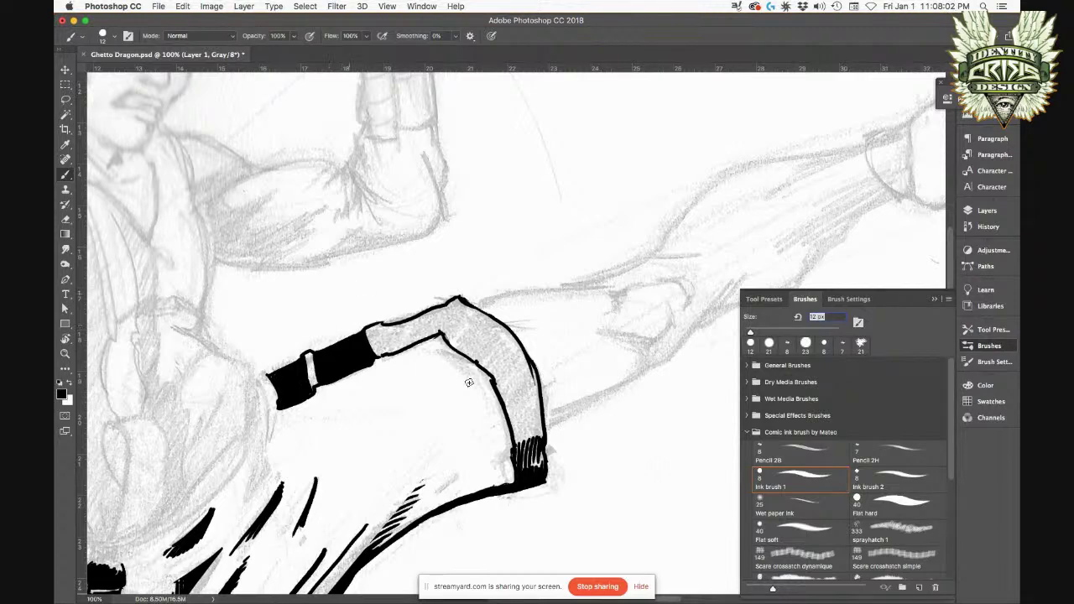
Step: Switch to Photos and reposition its window so the first Bug Trike album photo is fully in view
mouse_move(570, 587)
mouse_move(353, 597)
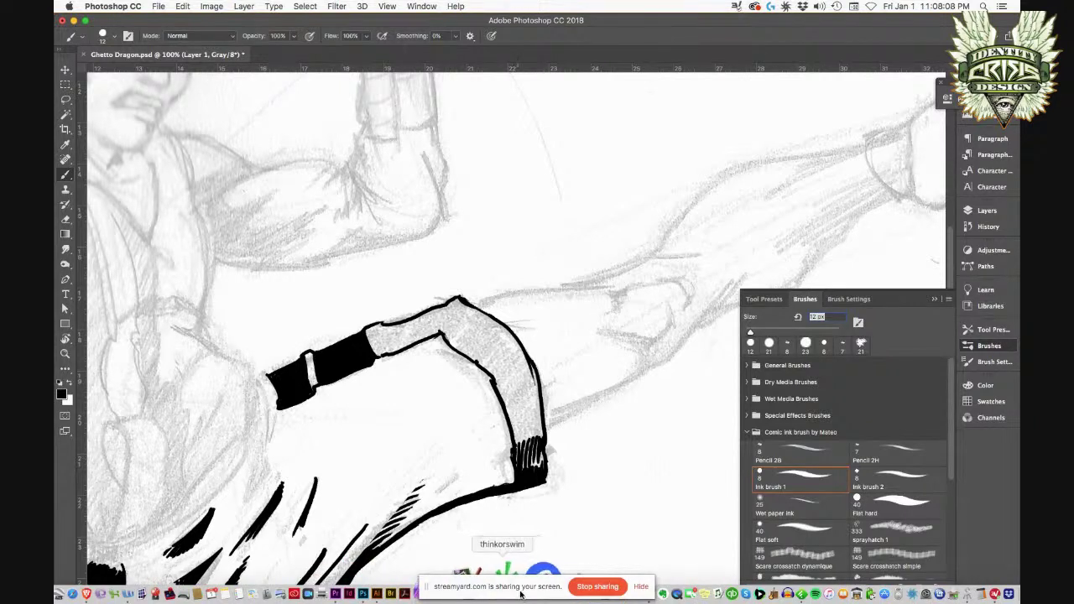
left_click(542, 576)
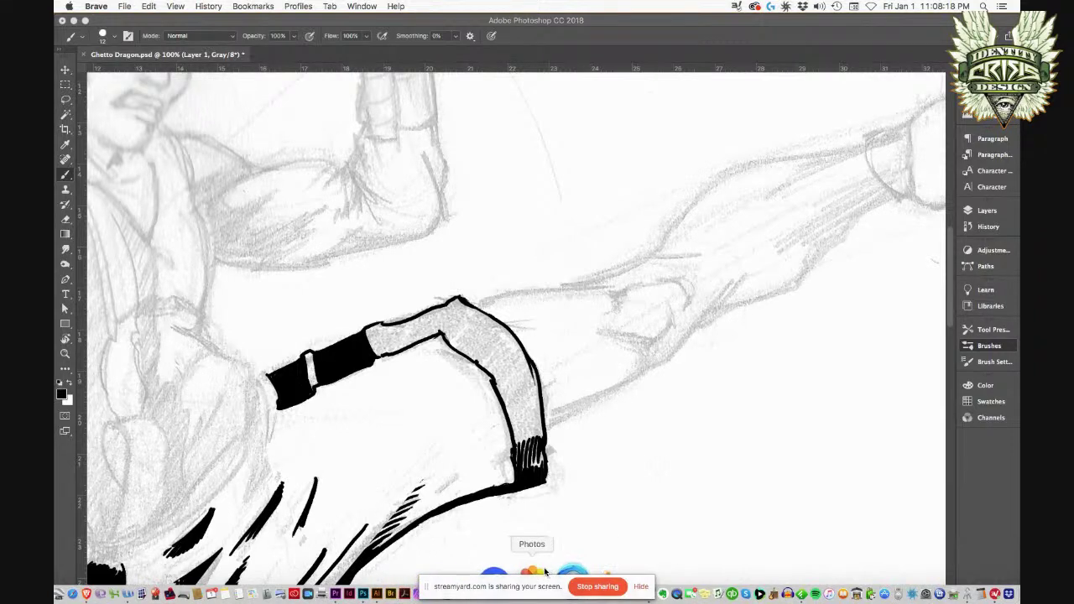
left_click(541, 571)
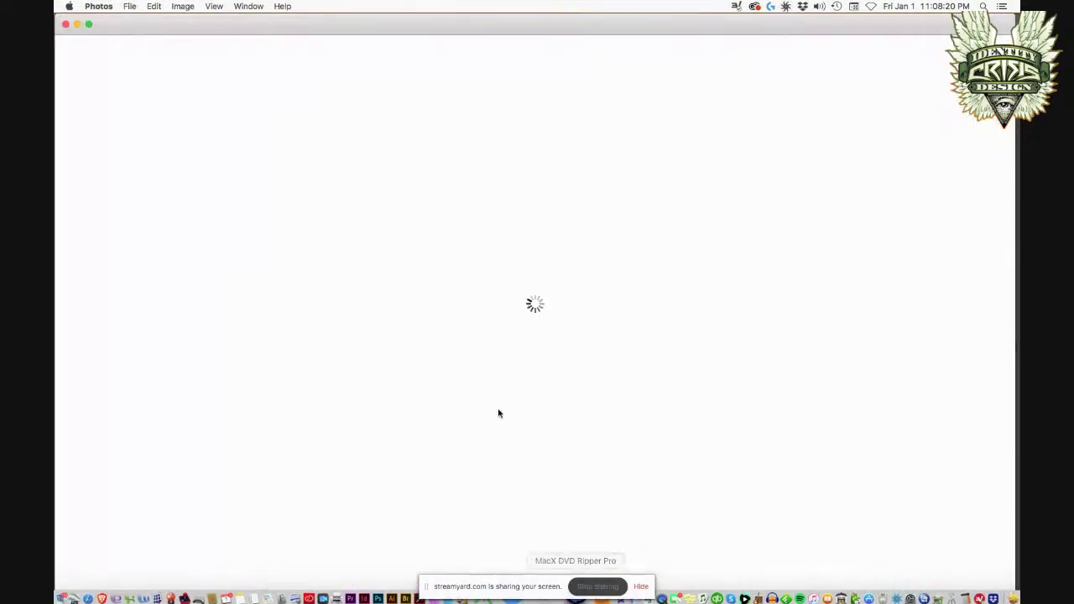
left_click_drag(716, 32, 0, 127)
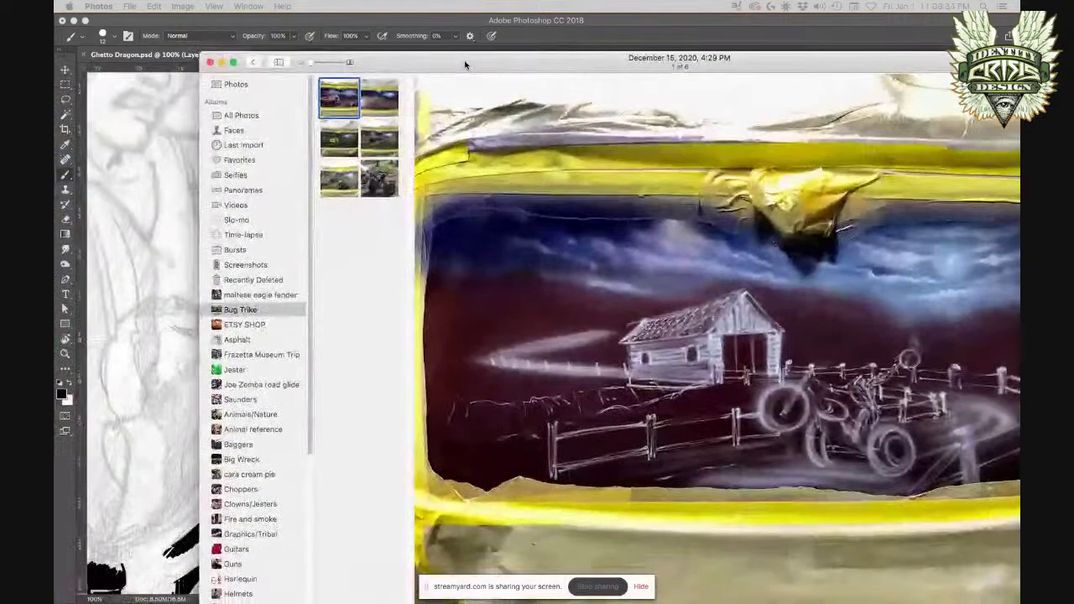
left_click_drag(464, 65, 216, 6)
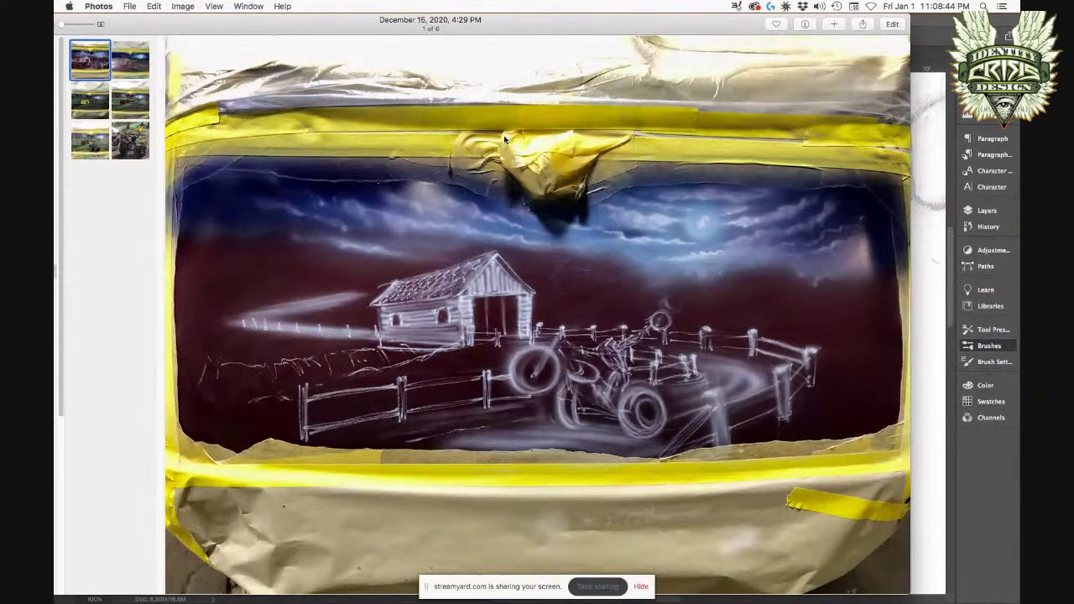
Step: Browse the Bug Trike album's painting progress photos in order through to the close-up of the finished trike
mouse_move(547, 165)
left_mouse_down()
mouse_move(575, 189)
mouse_move(557, 174)
left_mouse_up()
left_click(872, 303)
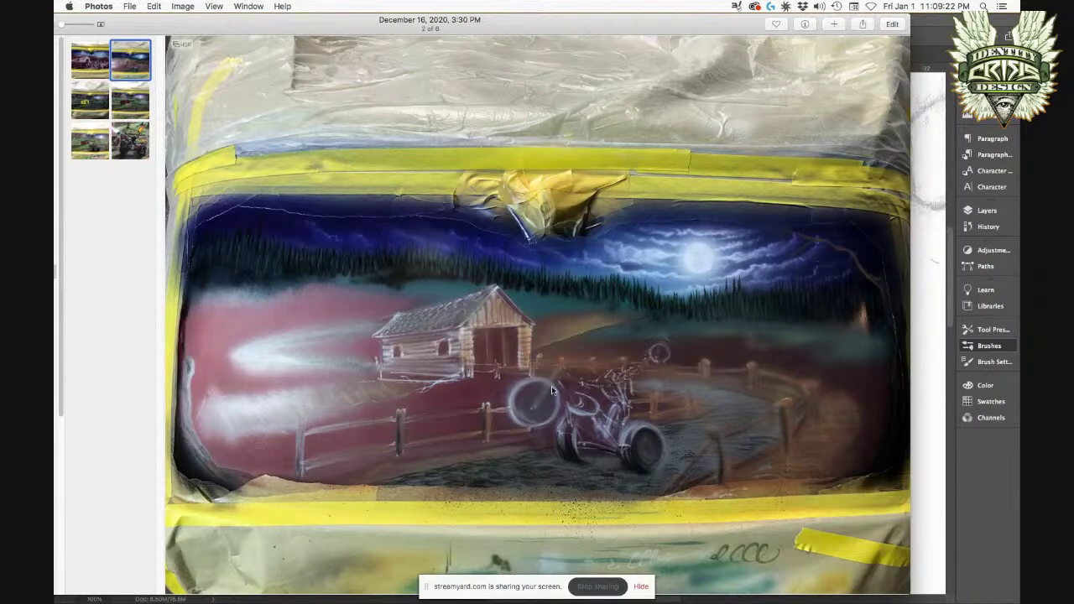
mouse_move(879, 333)
left_click(874, 307)
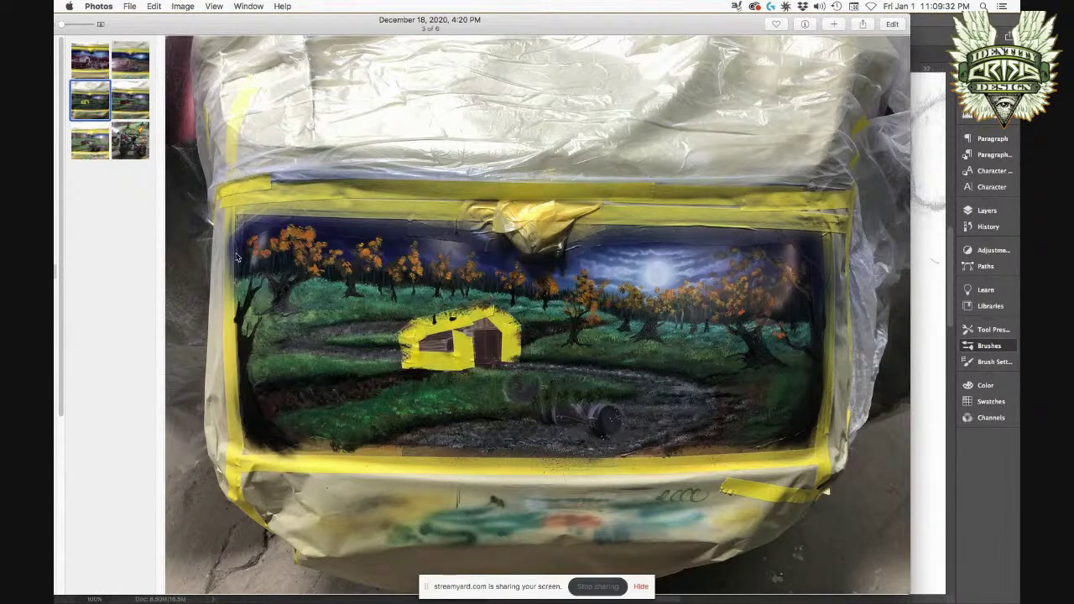
left_click(871, 304)
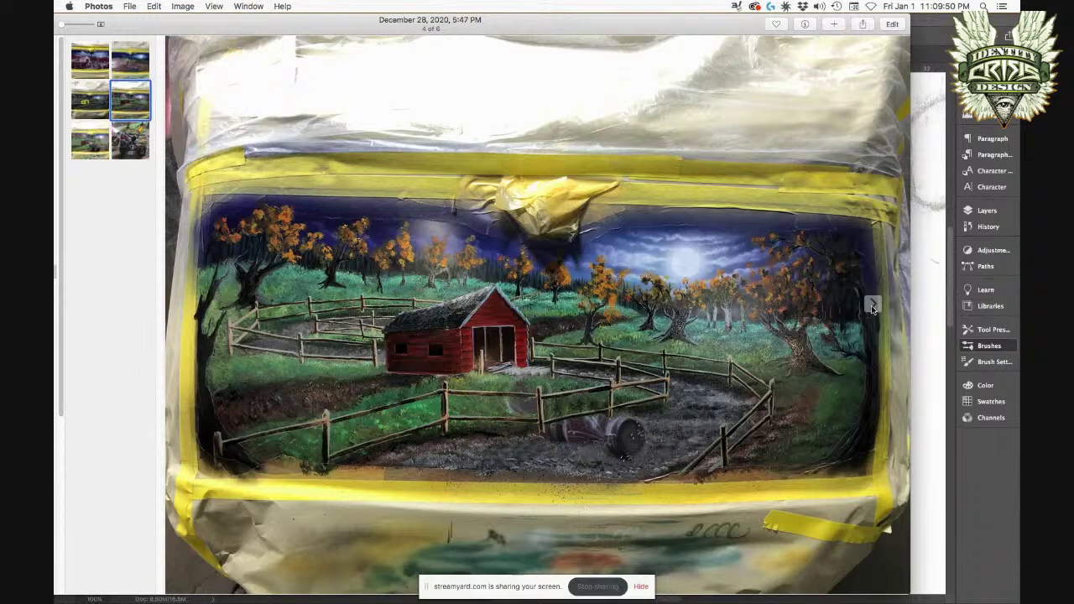
left_click(872, 306)
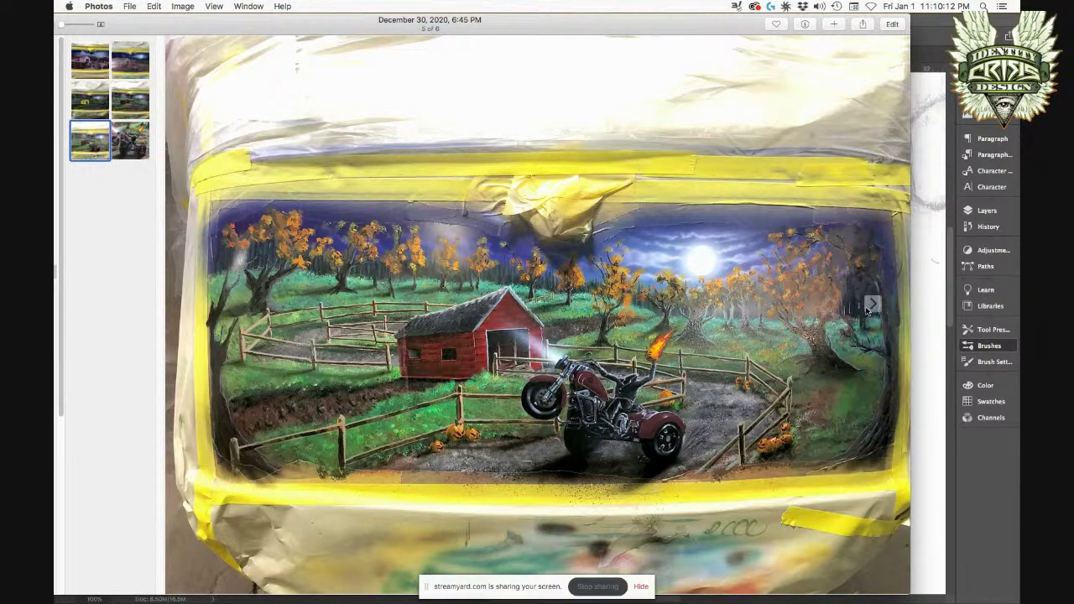
left_click(874, 306)
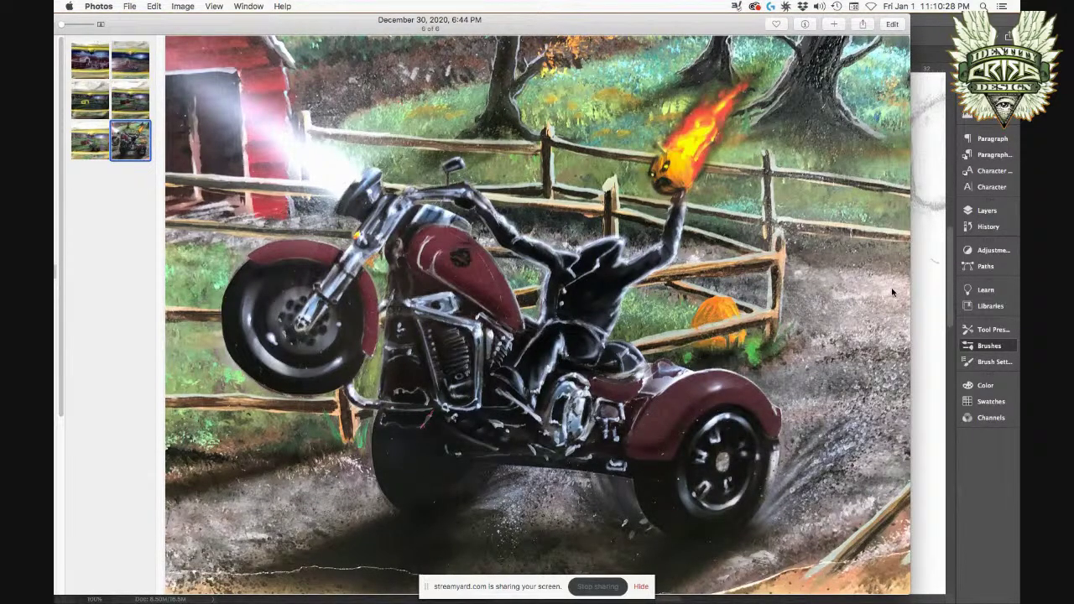
Step: Return to Photoshop, fill the next trim section up to the knee bend with black, and hatch the light band and the section's end
left_click(920, 319)
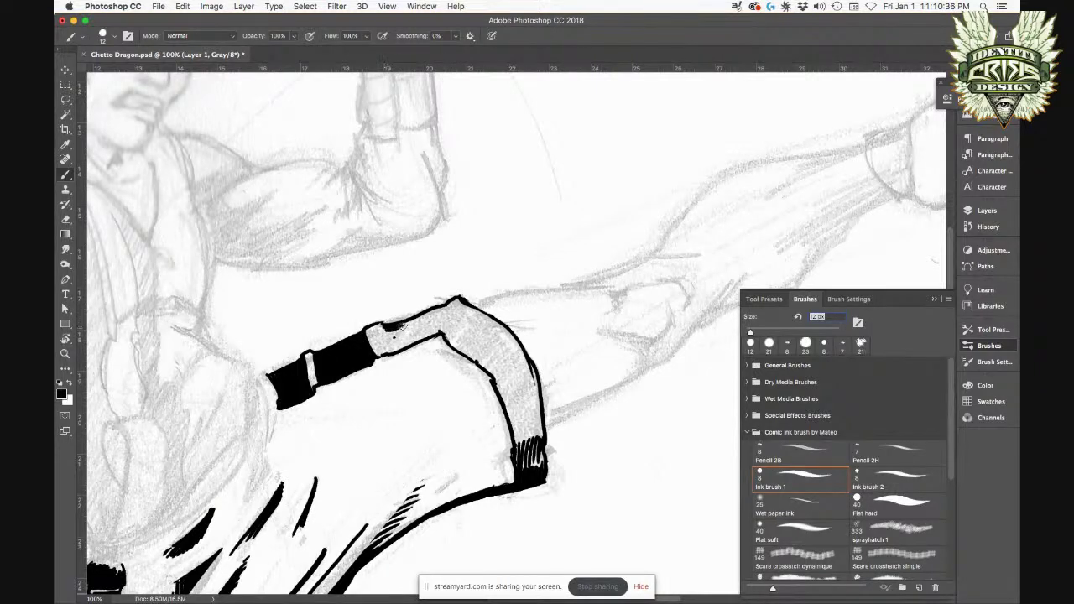
mouse_move(389, 336)
left_mouse_down()
mouse_move(408, 339)
mouse_move(385, 334)
left_mouse_up()
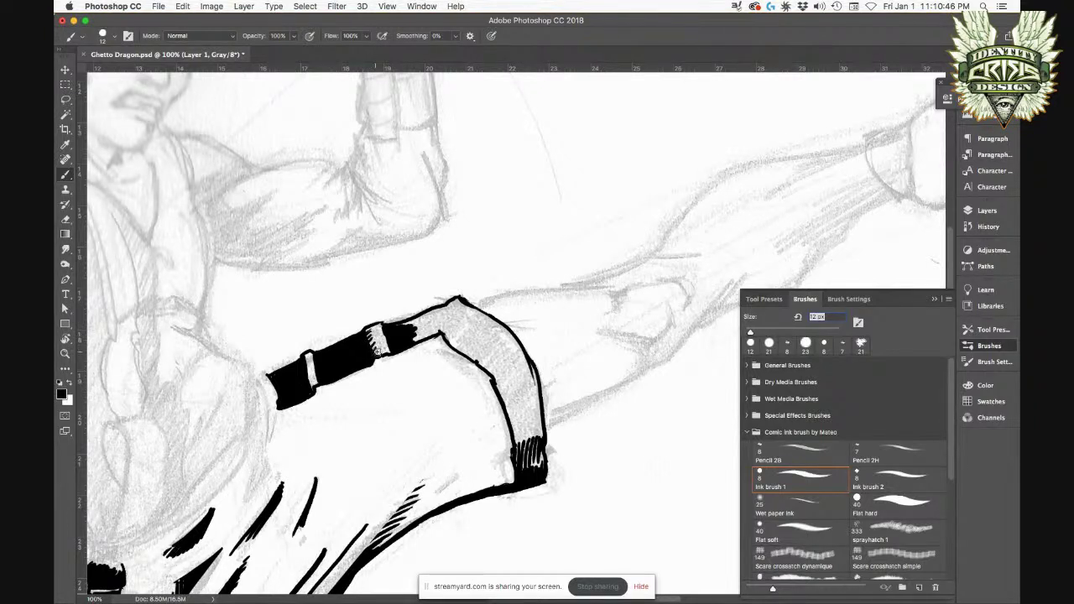
left_click_drag(450, 305, 412, 323)
left_click_drag(445, 313, 413, 339)
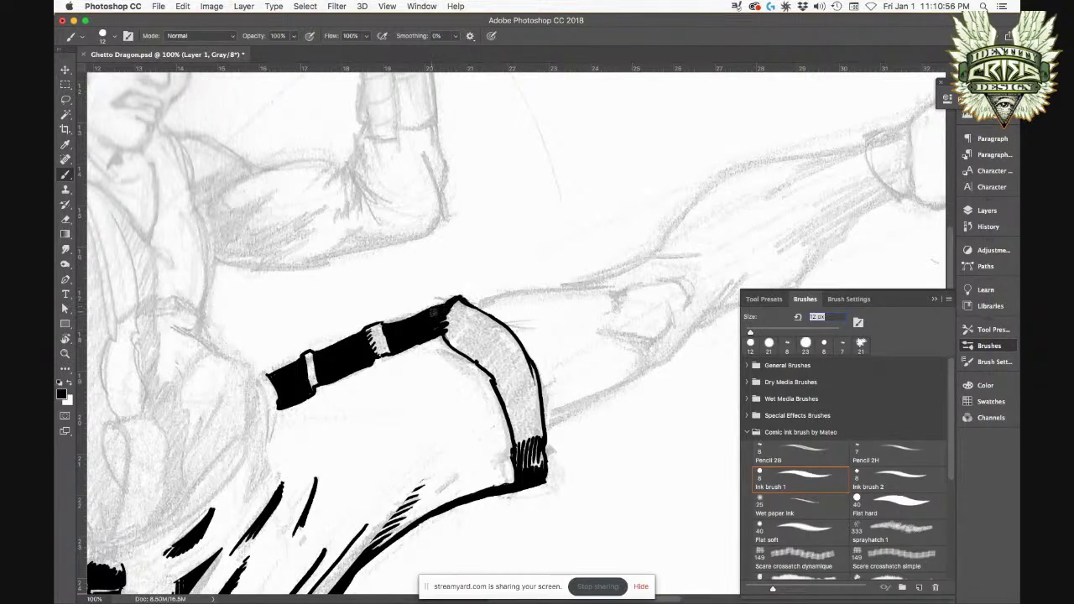
mouse_move(440, 324)
left_mouse_down()
mouse_move(461, 305)
mouse_move(449, 334)
mouse_move(471, 318)
left_mouse_up()
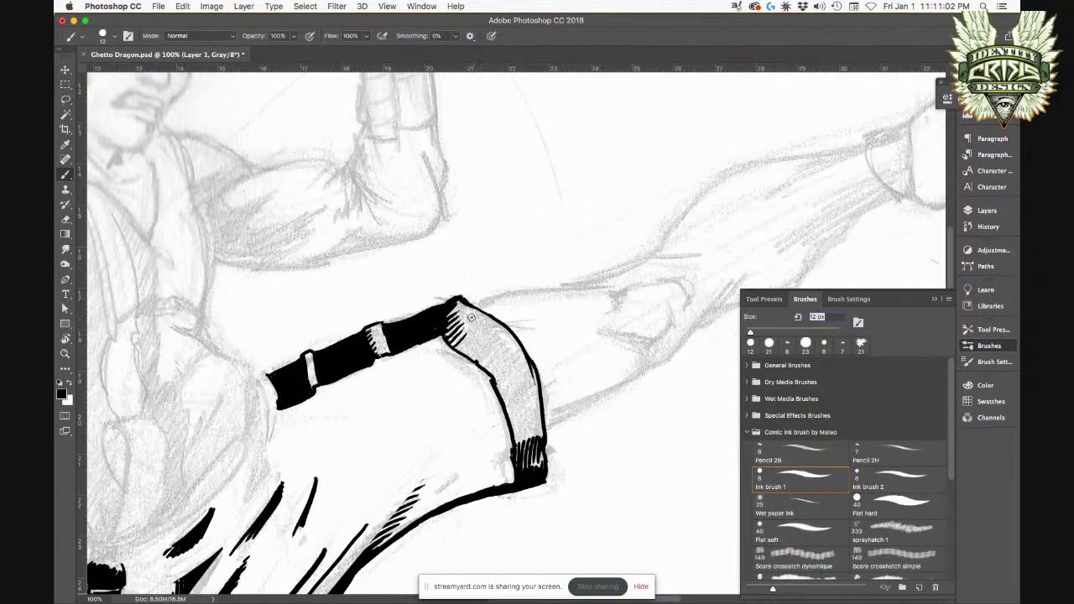
Step: Ink a row of short tapering hatch strokes with Ink brush 1 along the inner edge of the trim's knee bend
key("z")
left_click_drag(429, 316, 398, 337)
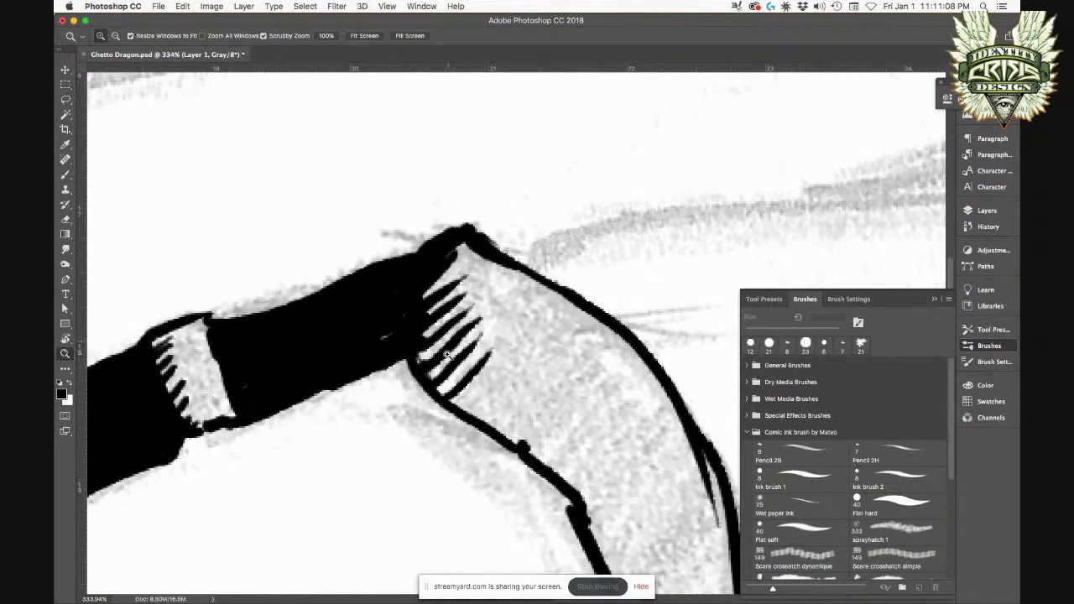
key("b")
left_click_drag(457, 406, 495, 373)
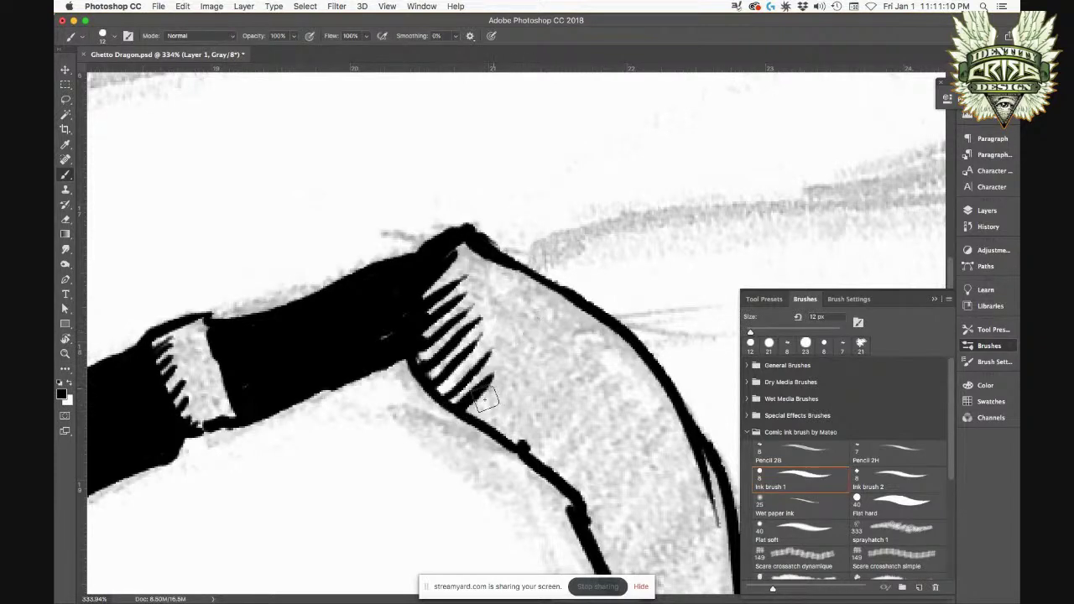
left_click_drag(474, 418, 513, 376)
left_click_drag(492, 427, 529, 378)
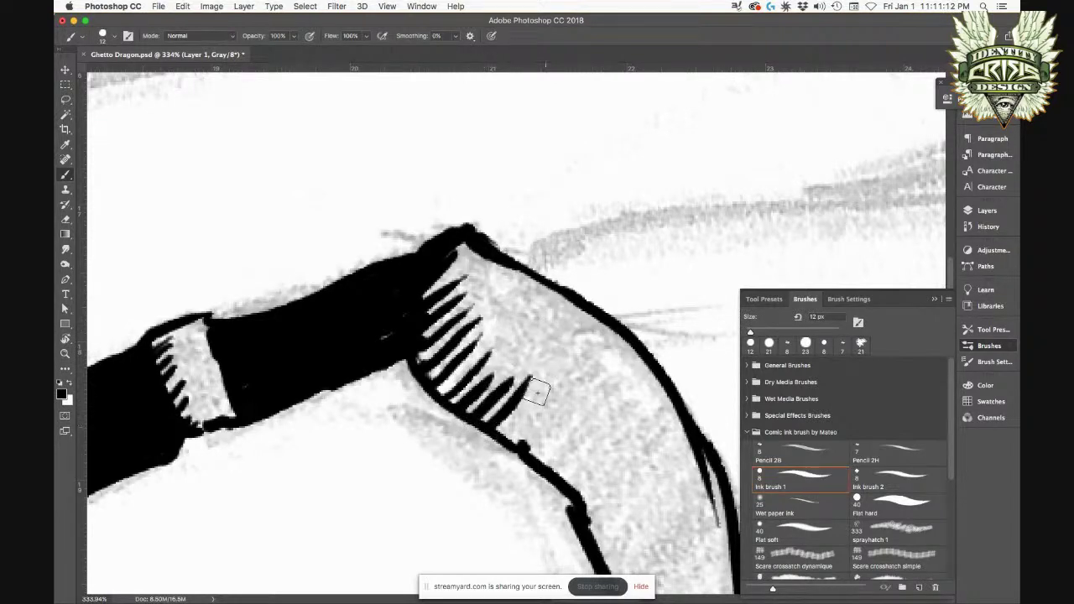
left_click_drag(501, 437, 550, 379)
mouse_move(514, 449)
left_mouse_down()
mouse_move(574, 384)
mouse_move(541, 457)
mouse_move(581, 411)
left_mouse_up()
mouse_move(545, 465)
left_mouse_down()
mouse_move(593, 413)
mouse_move(558, 471)
mouse_move(597, 441)
left_mouse_up()
mouse_move(567, 480)
left_mouse_down()
mouse_move(599, 466)
mouse_move(577, 502)
mouse_move(629, 461)
left_mouse_up()
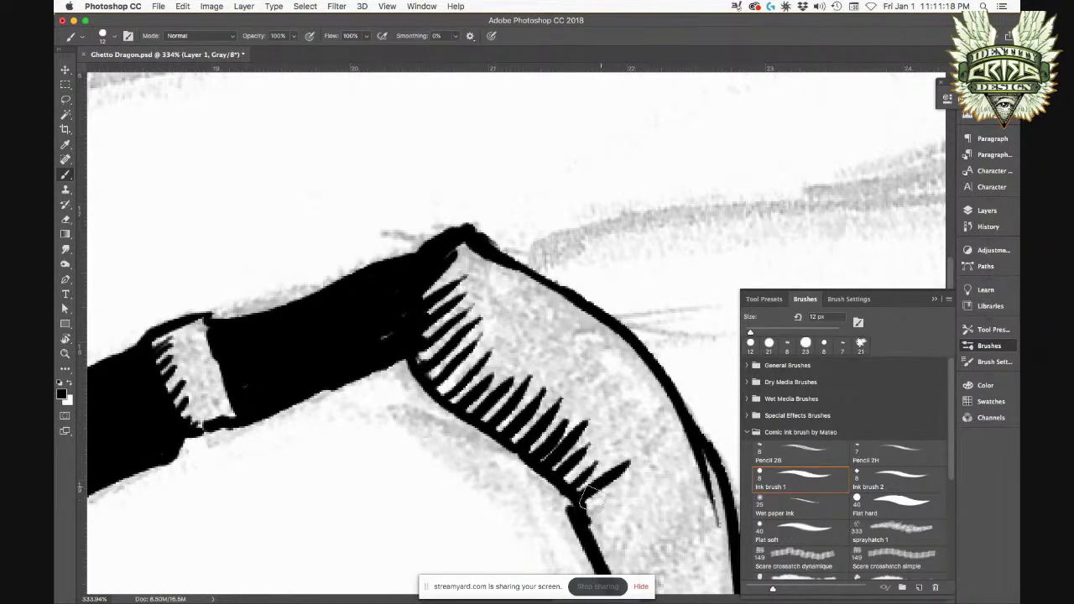
mouse_move(587, 502)
left_mouse_down()
mouse_move(639, 472)
mouse_move(641, 481)
left_mouse_up()
left_click_drag(597, 520, 669, 495)
left_click_drag(597, 542, 675, 500)
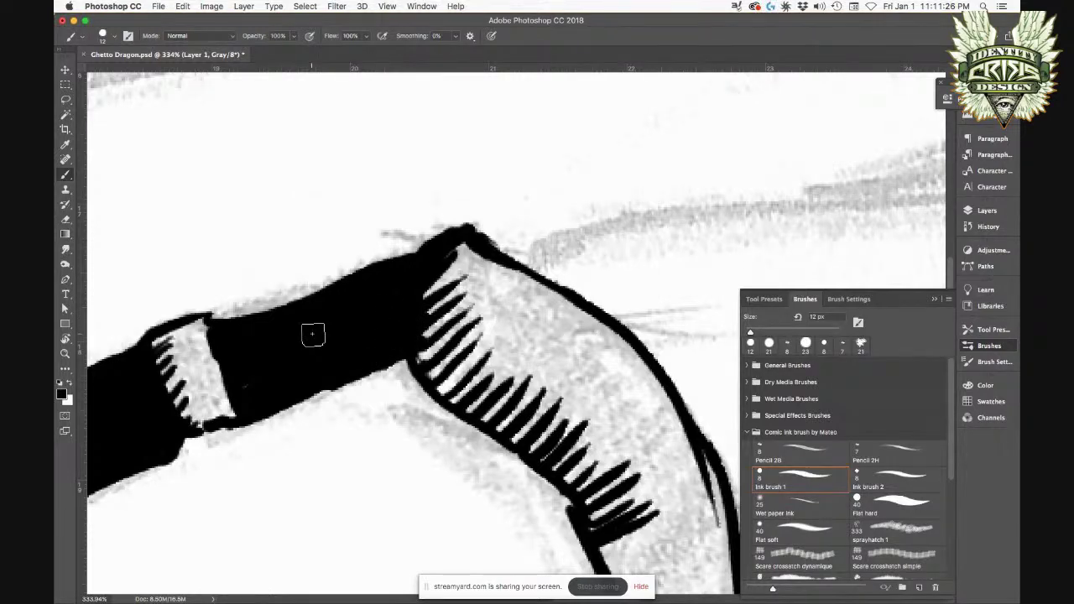
key("super+minus")
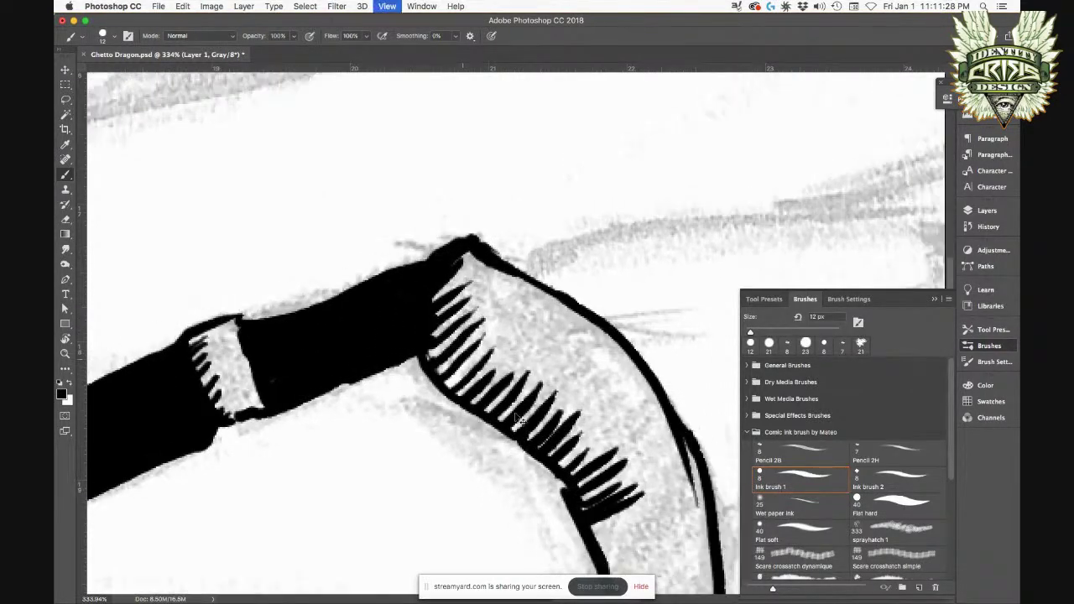
key("super+minus")
left_click_drag(568, 503, 436, 391)
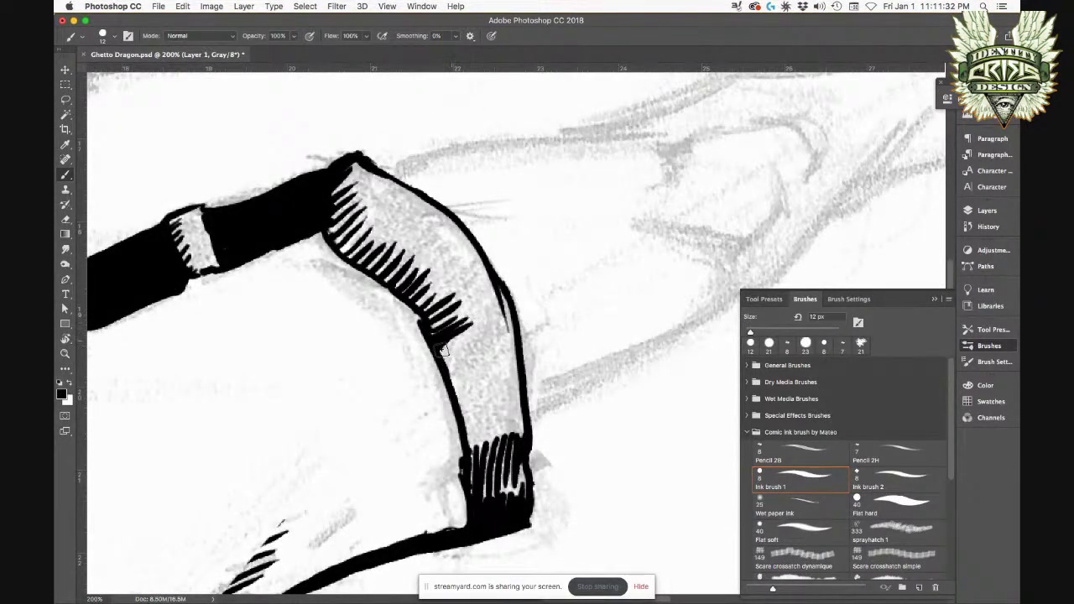
Step: Continue the tapering hatch strokes down the trim's inner edge from the knee bend to the cuff and thicken that edge in black
left_click_drag(441, 362, 482, 334)
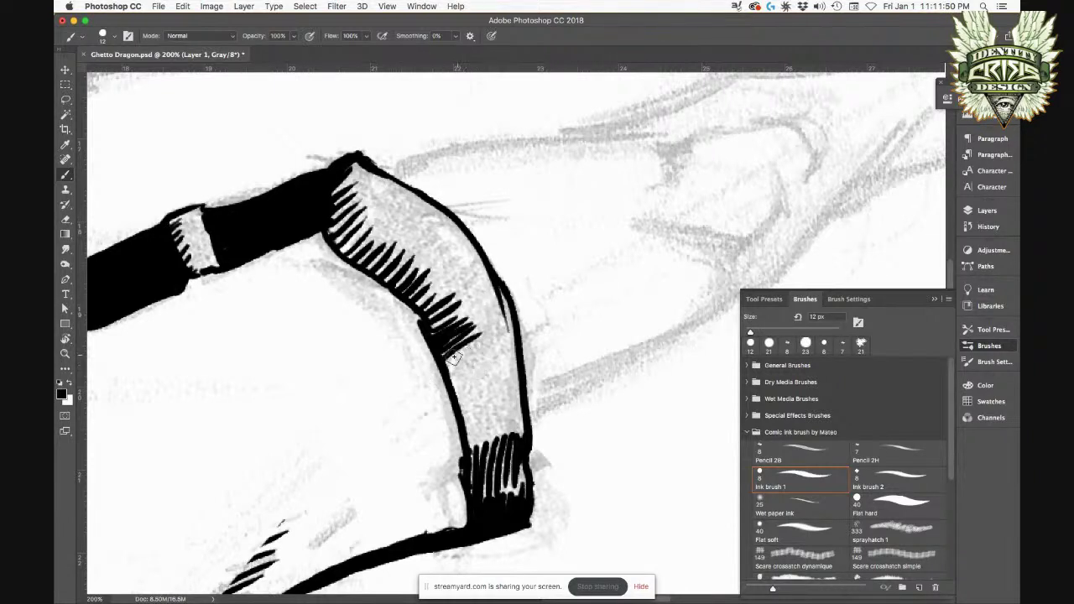
mouse_move(446, 364)
left_mouse_down()
mouse_move(486, 350)
mouse_move(455, 381)
mouse_move(499, 359)
left_mouse_up()
mouse_move(451, 398)
left_mouse_down()
mouse_move(494, 369)
mouse_move(498, 389)
left_mouse_up()
mouse_move(458, 420)
left_mouse_down()
mouse_move(502, 399)
mouse_move(502, 409)
left_mouse_up()
mouse_move(460, 438)
left_mouse_down()
mouse_move(506, 413)
mouse_move(513, 428)
left_mouse_up()
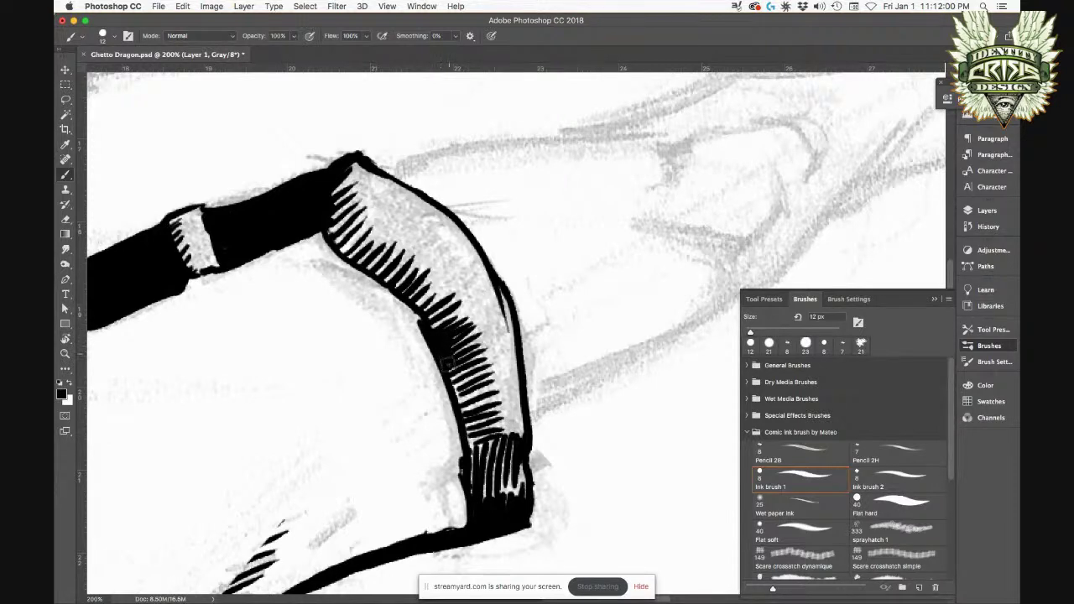
mouse_move(455, 374)
left_mouse_down()
mouse_move(475, 467)
mouse_move(475, 419)
left_mouse_up()
left_click_drag(334, 235, 406, 317)
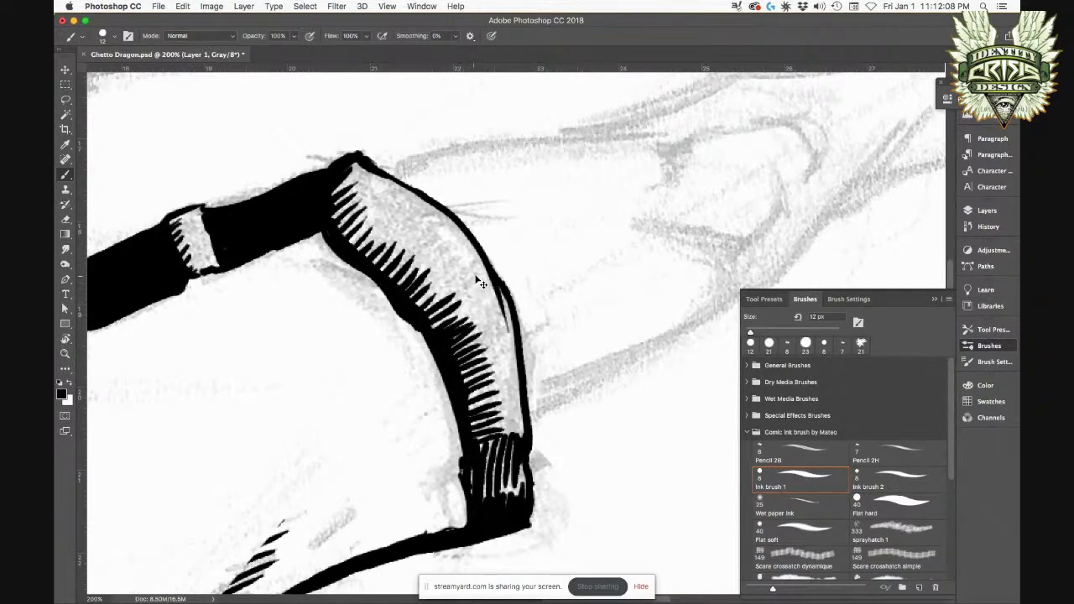
Step: Ink long shadow strokes across the upper part of the knee bend and blacken its top corner
key("super+minus")
key("super+minus")
key("super+plus")
key("super+plus")
key("super+plus")
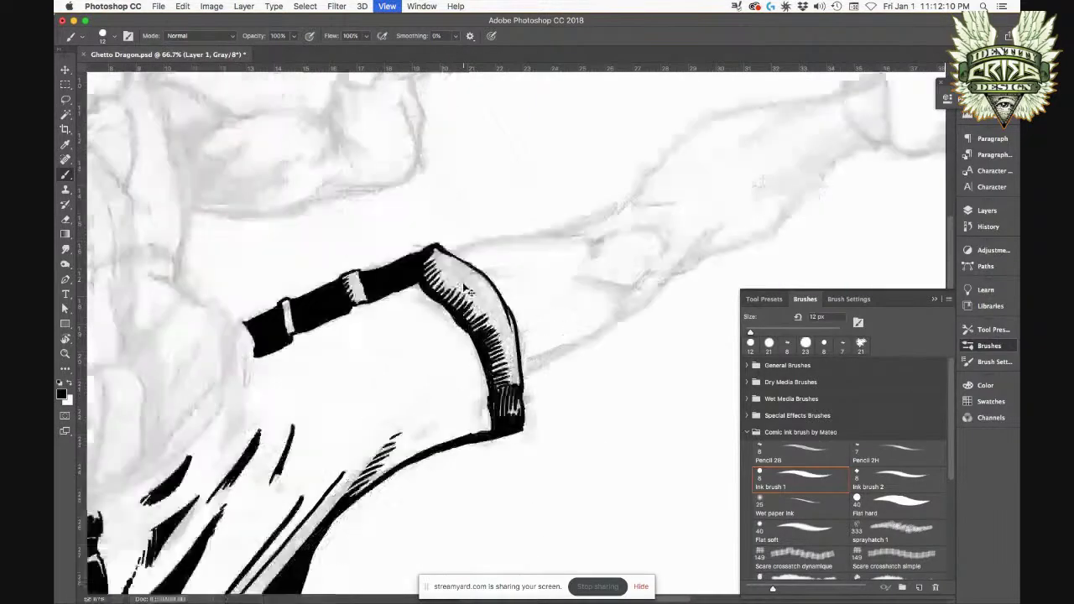
mouse_move(379, 179)
left_mouse_down()
mouse_move(343, 196)
mouse_move(351, 170)
mouse_move(380, 180)
mouse_move(440, 220)
mouse_move(452, 237)
mouse_move(423, 222)
mouse_move(462, 253)
mouse_move(447, 216)
mouse_move(452, 222)
mouse_move(463, 240)
mouse_move(434, 219)
mouse_move(462, 262)
mouse_move(442, 236)
mouse_move(457, 284)
mouse_move(425, 239)
mouse_move(442, 278)
mouse_move(426, 267)
mouse_move(431, 288)
mouse_move(419, 254)
left_mouse_up()
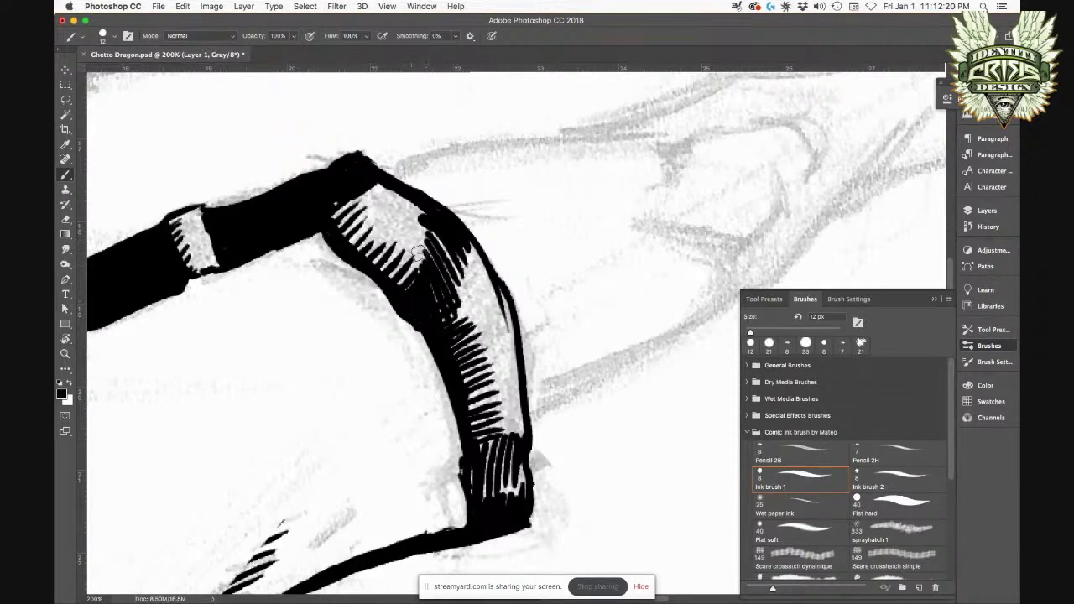
mouse_move(369, 192)
left_mouse_down()
mouse_move(411, 219)
mouse_move(415, 206)
mouse_move(382, 187)
mouse_move(340, 191)
mouse_move(384, 206)
mouse_move(390, 262)
left_mouse_up()
mouse_move(334, 214)
left_mouse_down()
mouse_move(407, 285)
mouse_move(370, 208)
left_mouse_up()
Step: Set the brush size to 27 px and fill the knee bend down to the cuff with black, leaving a small jagged highlight
right_click(378, 223)
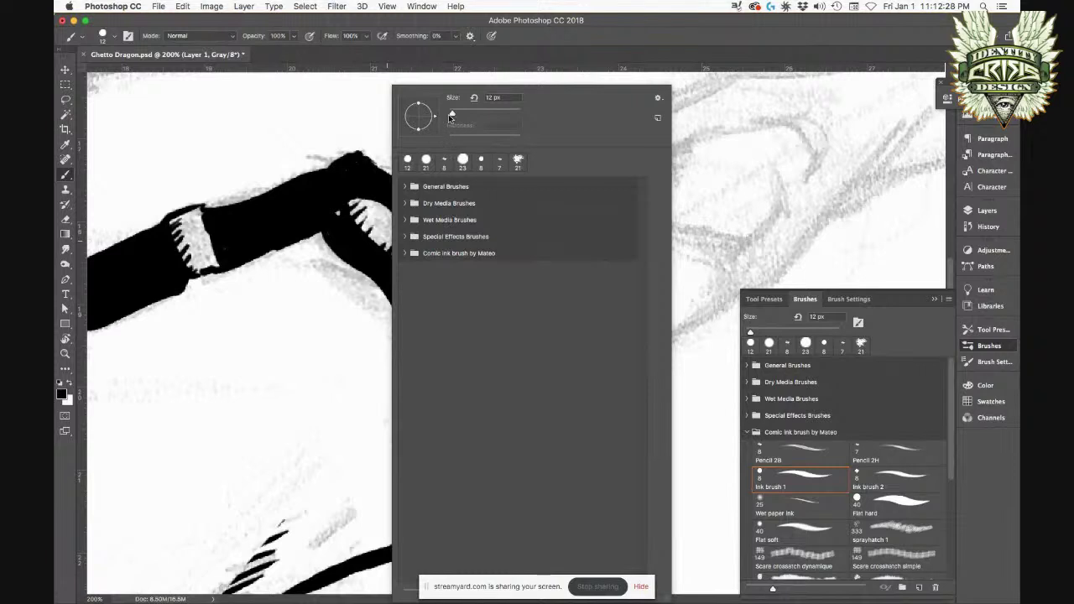
left_click_drag(454, 113, 459, 113)
left_click(356, 204)
mouse_move(362, 210)
left_mouse_down()
mouse_move(400, 250)
mouse_move(432, 218)
mouse_move(370, 197)
mouse_move(353, 224)
mouse_move(453, 290)
left_mouse_up()
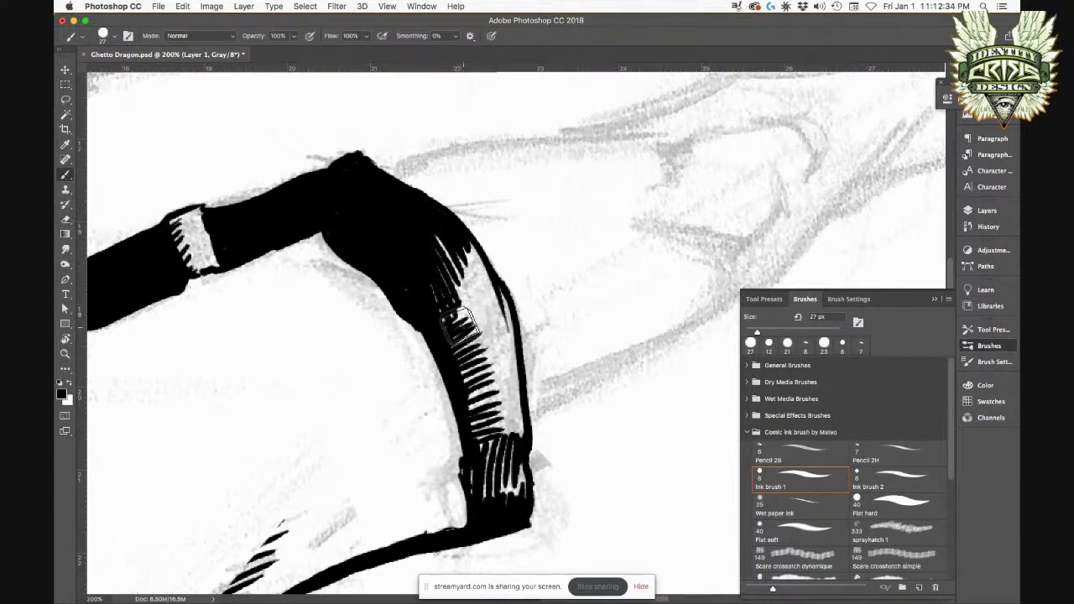
mouse_move(467, 329)
left_mouse_down()
mouse_move(487, 355)
mouse_move(479, 305)
mouse_move(498, 383)
mouse_move(486, 296)
mouse_move(503, 387)
mouse_move(500, 297)
mouse_move(497, 385)
mouse_move(512, 317)
mouse_move(513, 495)
mouse_move(510, 439)
mouse_move(489, 406)
mouse_move(483, 413)
mouse_move(464, 366)
mouse_move(481, 429)
mouse_move(478, 495)
mouse_move(470, 467)
mouse_move(491, 485)
mouse_move(519, 491)
mouse_move(519, 482)
mouse_move(449, 324)
mouse_move(395, 255)
left_mouse_up()
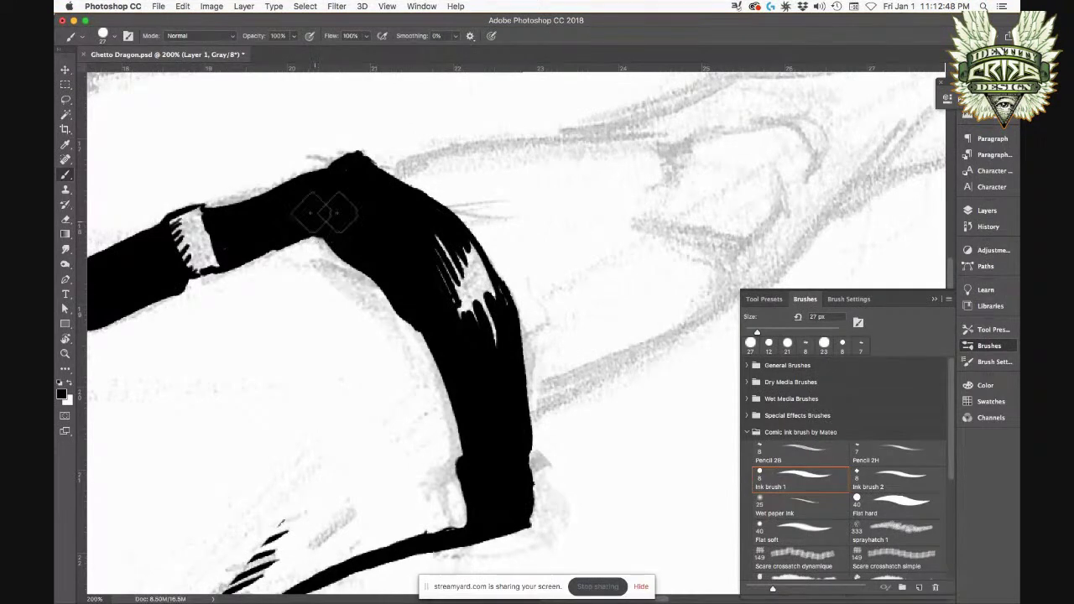
Step: Reduce the knee bend's highlight to a small sliver with black and touch up the edge of the nearby light band
key("super+minus")
left_click_drag(464, 364, 464, 307)
key("super+r")
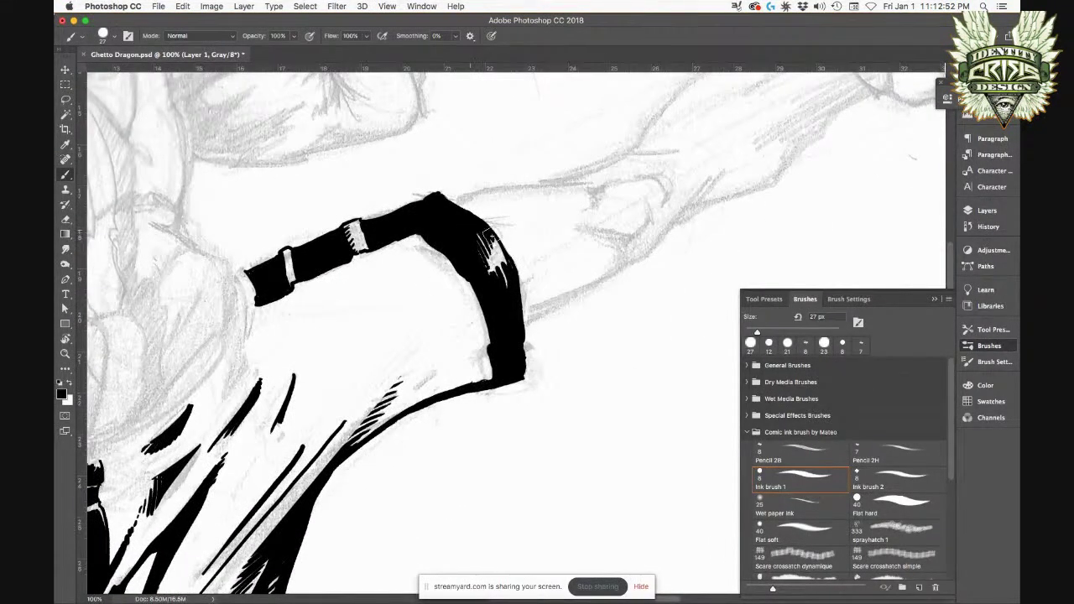
mouse_move(471, 229)
left_mouse_down()
mouse_move(492, 239)
mouse_move(478, 269)
mouse_move(507, 262)
mouse_move(509, 287)
left_mouse_up()
left_click_drag(497, 270, 494, 261)
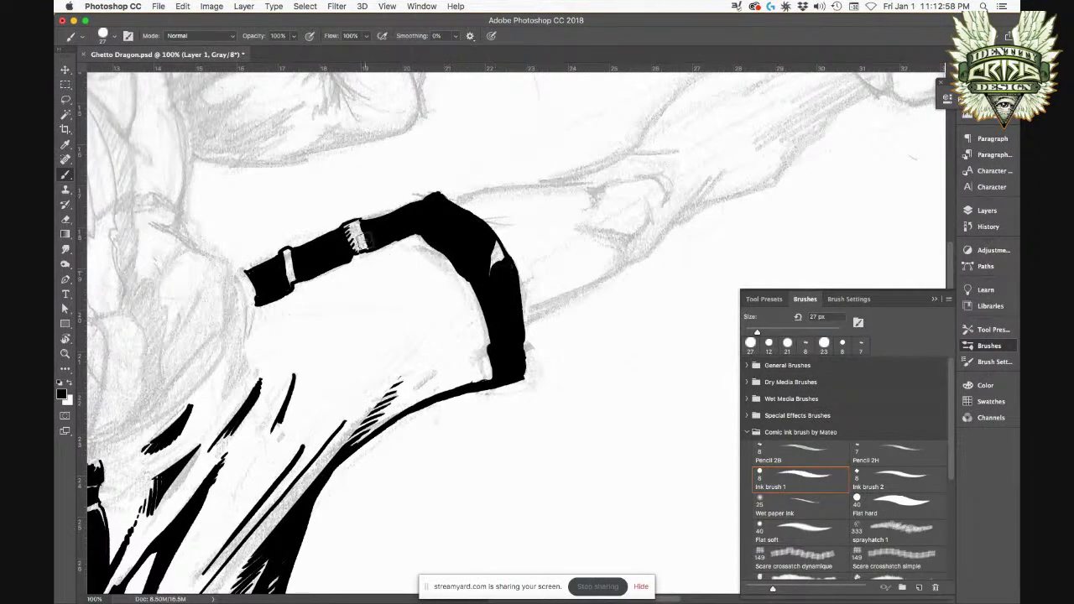
mouse_move(347, 241)
left_mouse_down()
mouse_move(354, 251)
mouse_move(346, 230)
mouse_move(350, 247)
left_mouse_up()
Step: Ink a tapering fold stroke running down from the upper end of the black trim, beside the first light band
key("super+minus")
left_click_drag(517, 344, 535, 307)
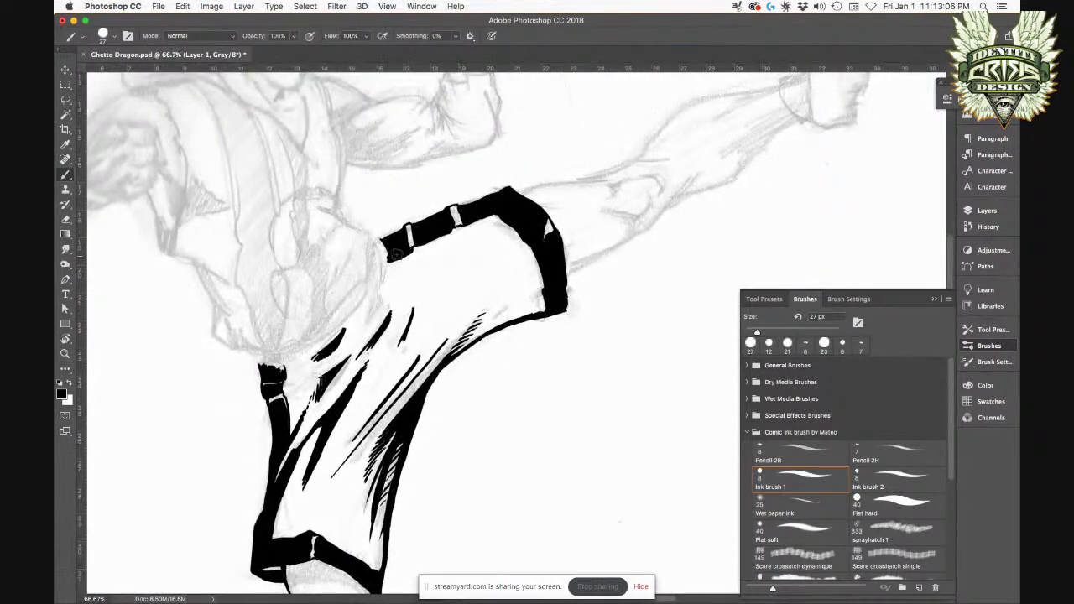
left_click_drag(406, 249, 391, 284)
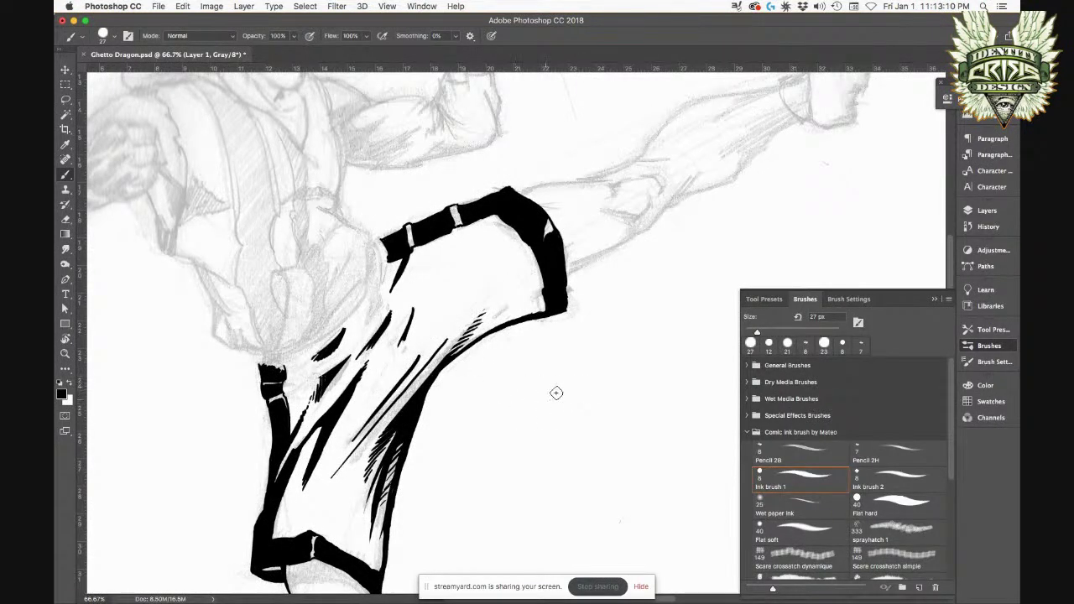
Step: Practise curved tapering strokes with the 27 px Ink brush 1 on the blank canvas beside the shorts
key("super+plus")
key("super+plus")
key("super+plus")
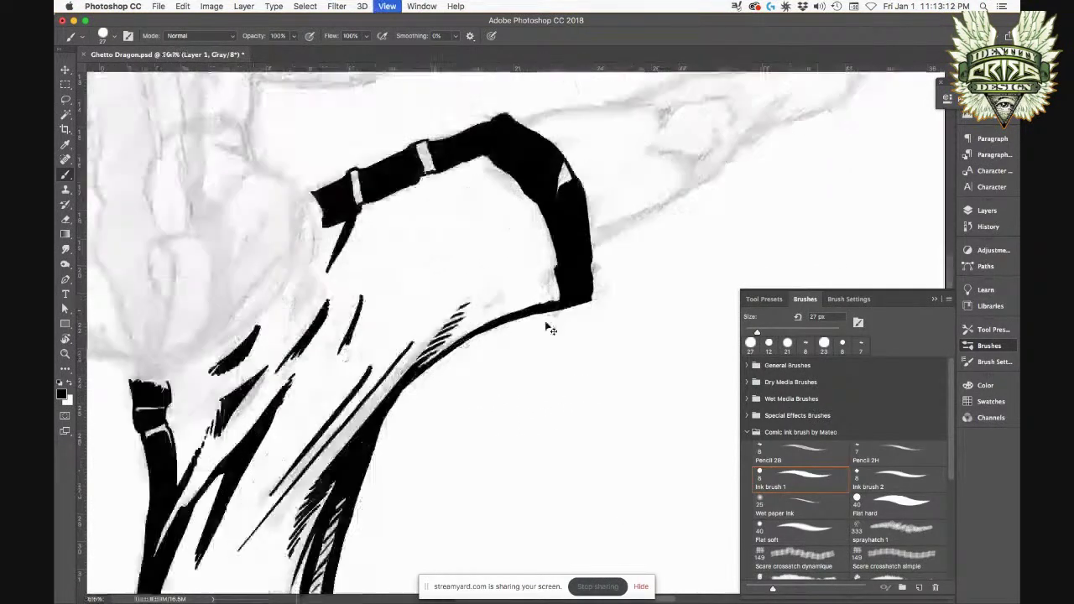
left_click_drag(99, 153, 431, 335)
key("super+minus")
key("super+minus")
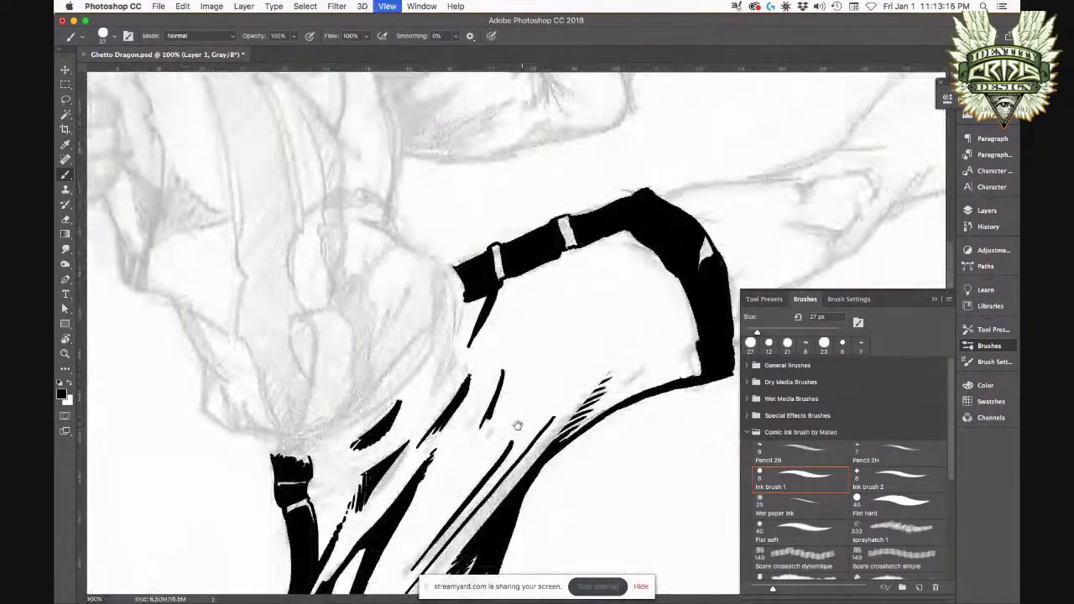
left_click_drag(528, 469, 400, 333)
key("super+r")
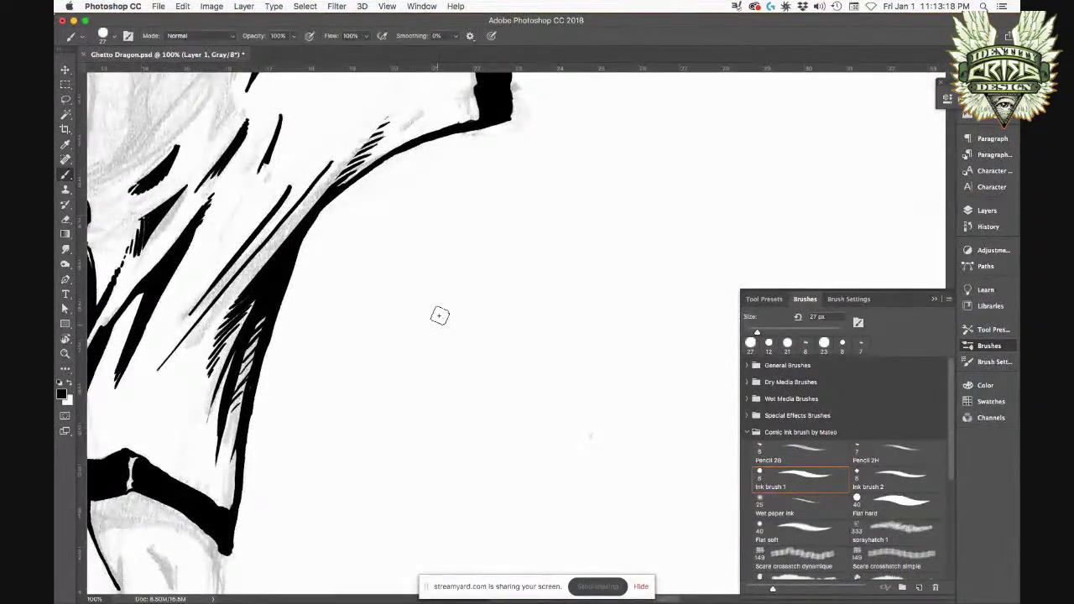
left_click_drag(535, 262, 407, 334)
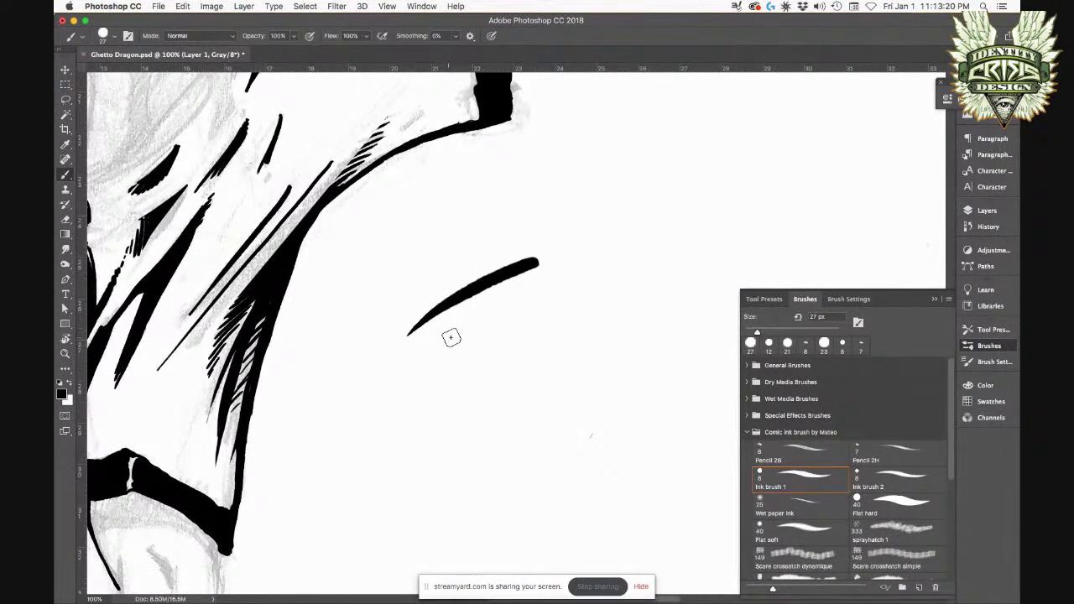
left_click_drag(497, 314, 405, 389)
left_click_drag(466, 355, 406, 440)
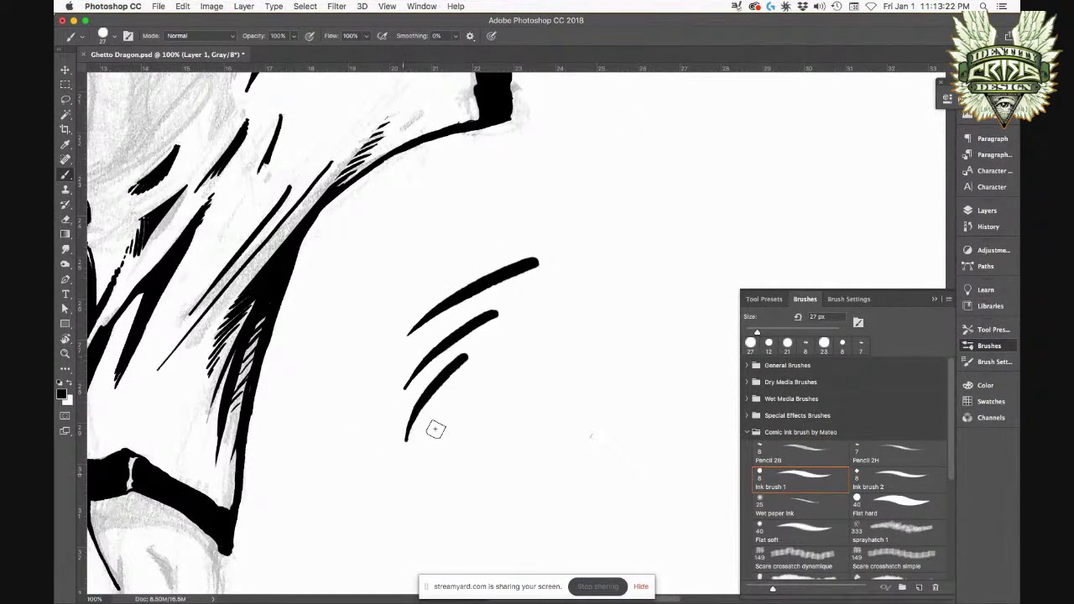
left_click_drag(487, 359, 432, 447)
left_click_drag(519, 235, 364, 346)
mouse_move(466, 278)
left_mouse_down()
mouse_move(431, 293)
mouse_move(369, 376)
left_mouse_up()
mouse_move(369, 413)
left_mouse_down()
mouse_move(397, 387)
mouse_move(368, 438)
left_mouse_up()
left_click_drag(400, 385, 372, 445)
left_click(400, 396)
Step: Add practice rows of thin strokes flicked in the opposite direction and a dense hatched patch below them
mouse_move(374, 329)
left_mouse_down()
mouse_move(342, 366)
mouse_move(388, 280)
mouse_move(528, 200)
left_mouse_up()
left_click_drag(449, 225, 534, 205)
left_click_drag(446, 247, 528, 220)
left_click_drag(450, 249, 521, 234)
left_click_drag(467, 338, 519, 313)
left_click_drag(487, 350, 513, 332)
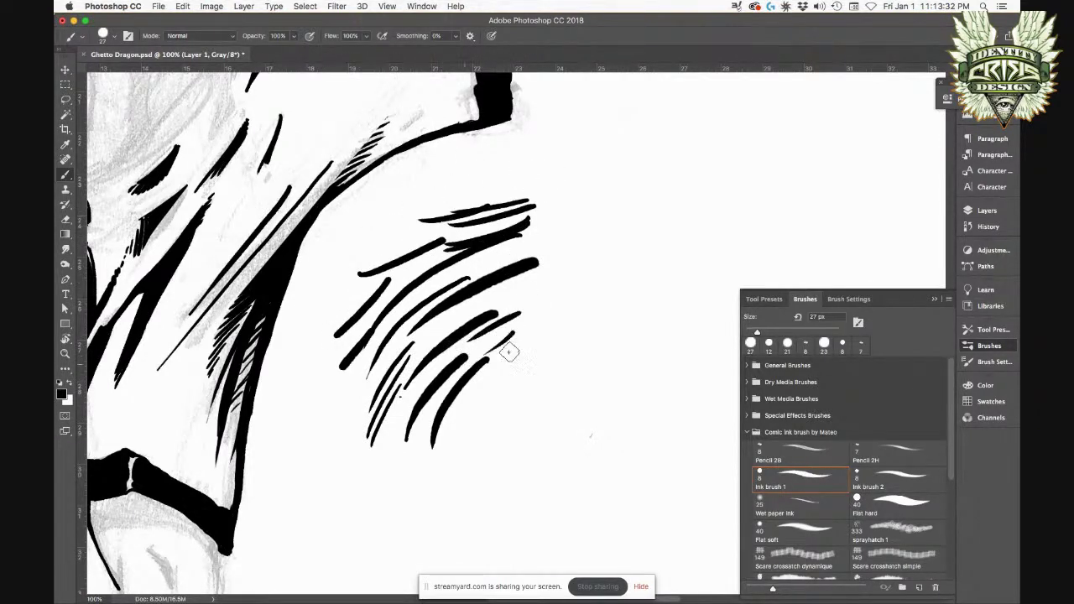
left_click_drag(466, 383, 510, 351)
mouse_move(453, 412)
left_mouse_down()
mouse_move(514, 366)
mouse_move(454, 412)
left_mouse_up()
mouse_move(504, 409)
left_mouse_down()
mouse_move(444, 445)
mouse_move(445, 460)
left_mouse_up()
mouse_move(498, 431)
left_mouse_down()
mouse_move(449, 476)
mouse_move(336, 504)
left_mouse_up()
mouse_move(401, 467)
left_mouse_down()
mouse_move(341, 512)
mouse_move(359, 517)
left_mouse_up()
mouse_move(425, 484)
left_mouse_down()
mouse_move(370, 520)
mouse_move(383, 527)
left_mouse_up()
mouse_move(448, 502)
left_mouse_down()
mouse_move(391, 527)
mouse_move(400, 535)
left_mouse_up()
left_click_drag(455, 515, 417, 532)
Step: Enlarge the practice hatching to 300% and draw more tapering strokes in both directions beside the dense patch
key("z")
left_click(437, 506)
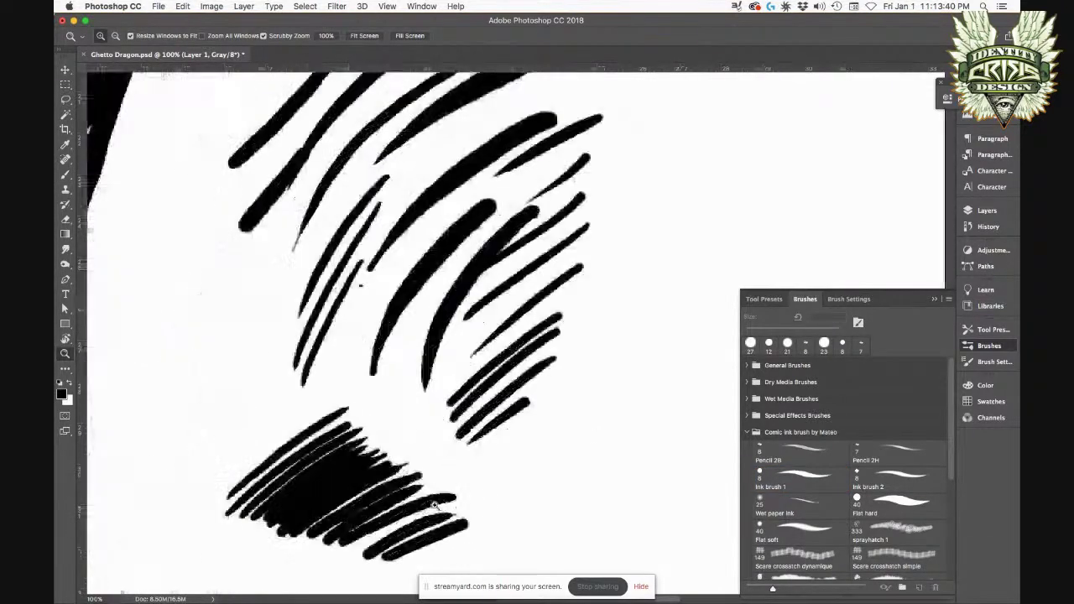
left_click(392, 447)
left_click_drag(352, 345, 297, 273)
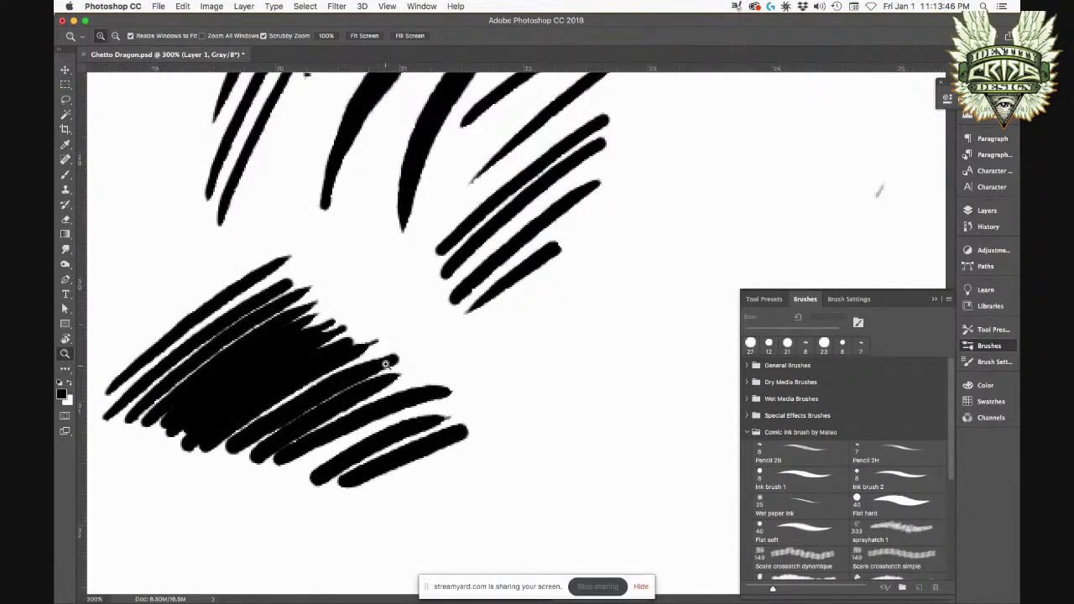
key("b")
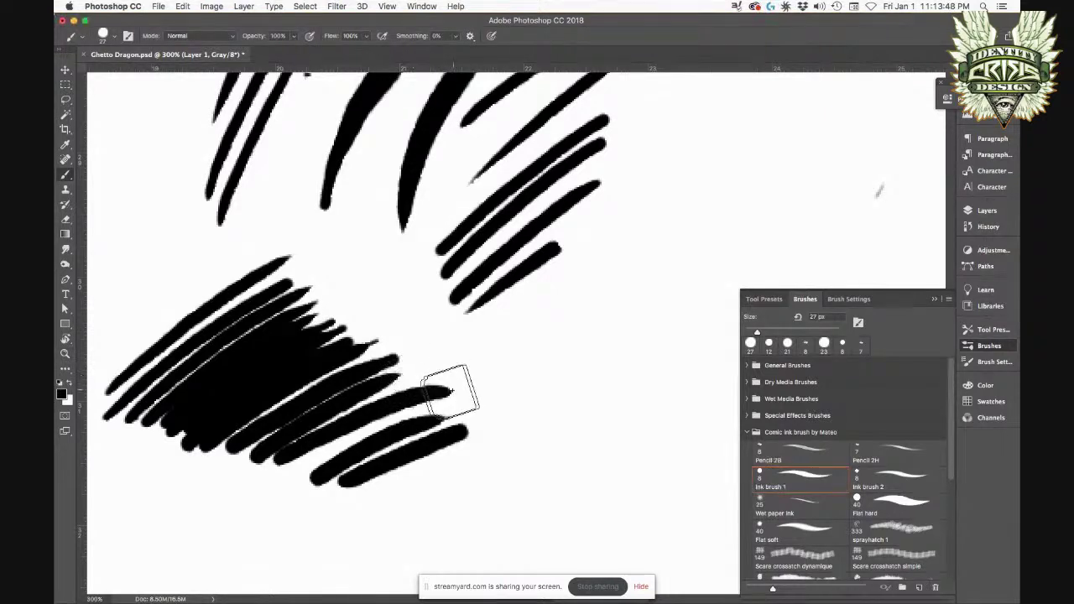
left_click_drag(453, 505, 567, 428)
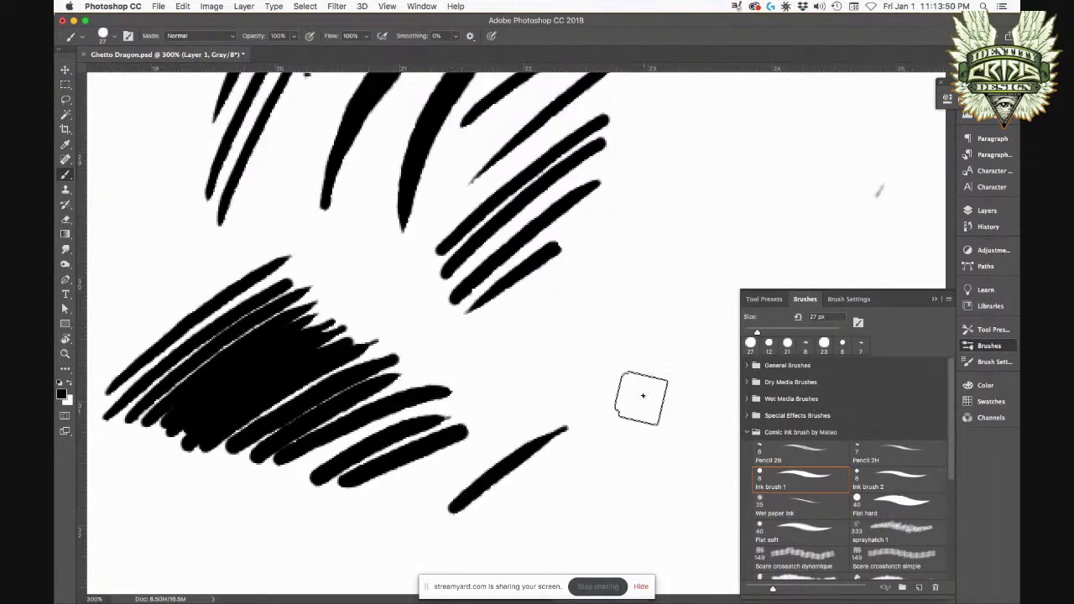
left_click_drag(474, 449, 614, 352)
left_click_drag(495, 386, 633, 308)
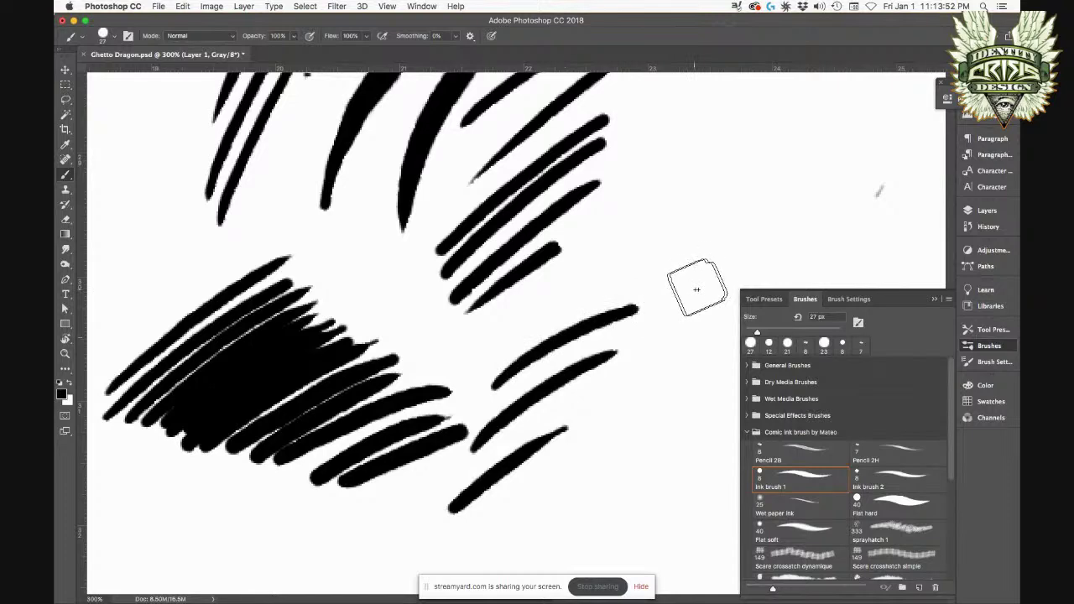
left_click_drag(656, 265, 468, 341)
left_click_drag(637, 286, 433, 373)
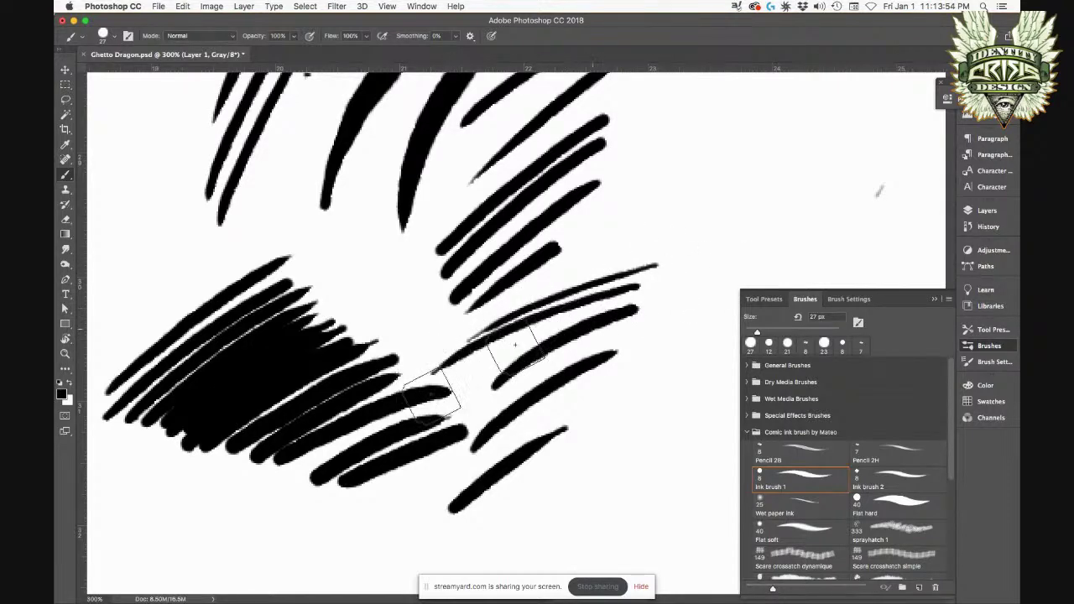
left_click_drag(597, 317, 402, 419)
Step: Lasso all the practice strokes beside the shorts, delete them and clear the selection
key("super+minus")
key("super+minus")
key("super+minus")
key("super+minus")
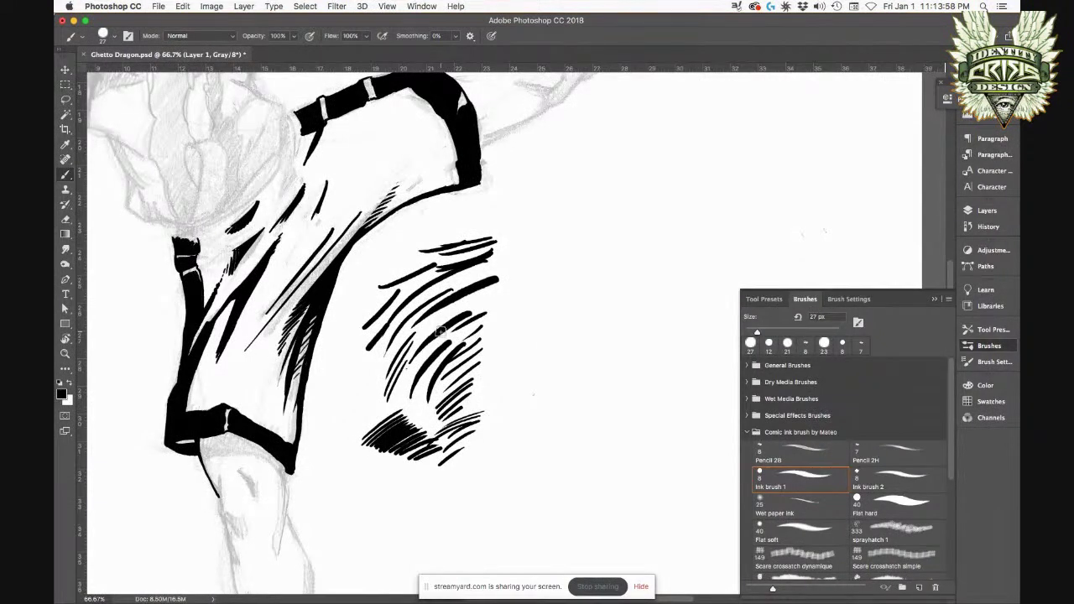
key("period")
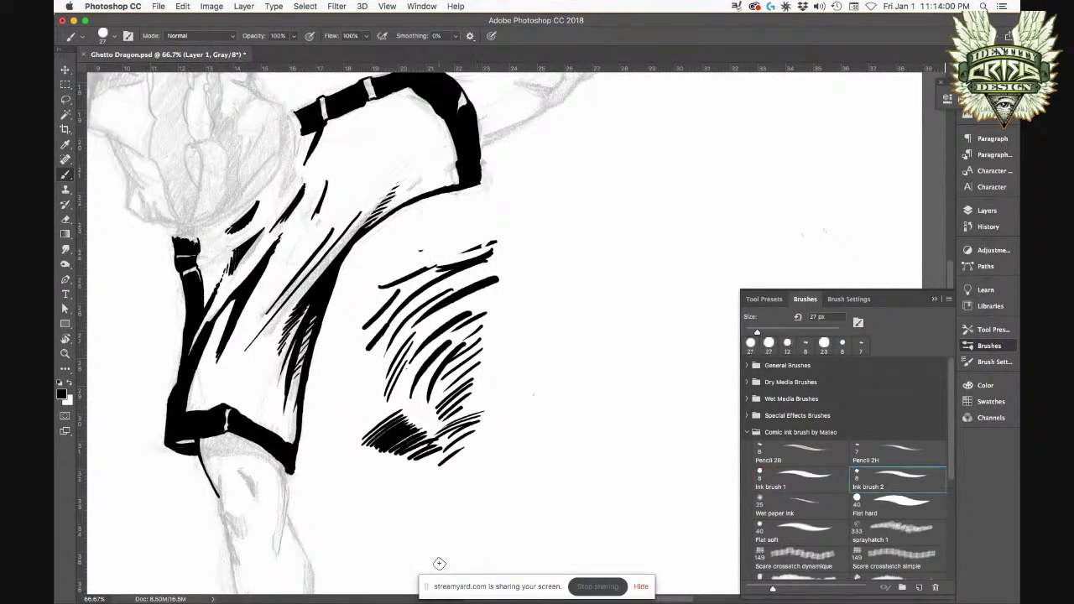
key("l")
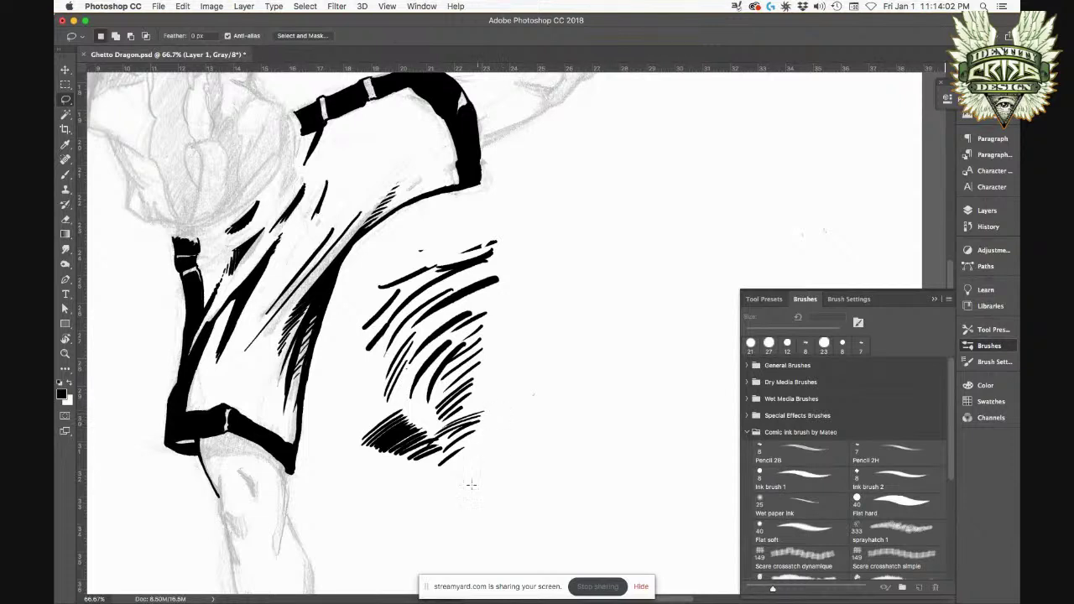
left_click_drag(352, 328, 355, 489)
left_click_drag(469, 484, 463, 503)
key("Delete")
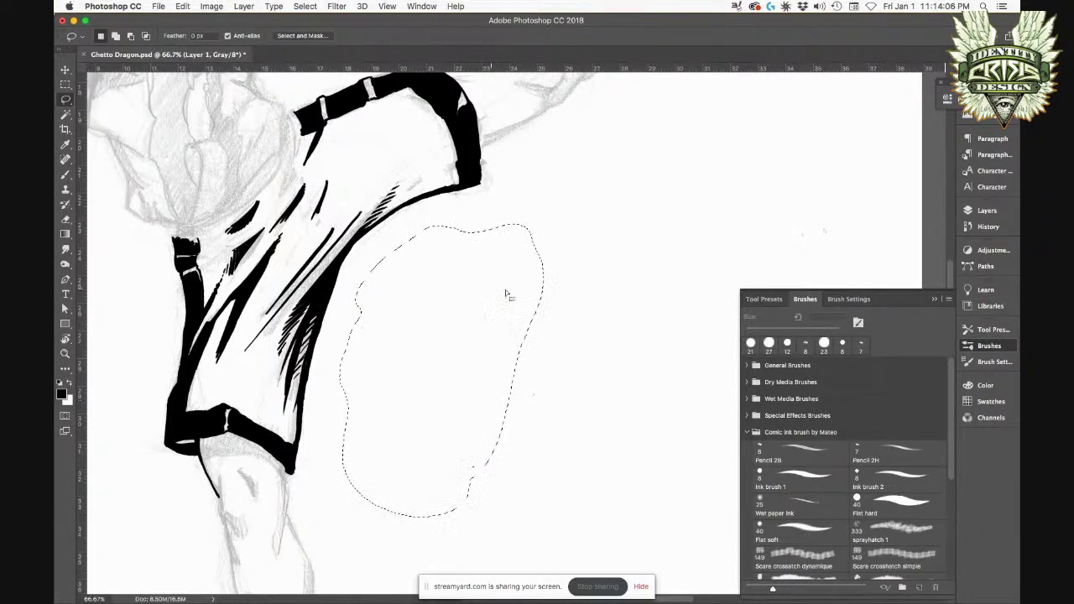
key("super+d")
Step: Ink tapering fold shadows with Ink brush 1 below the trim's upper end and down along the crotch side of the shorts
left_click_drag(362, 318, 462, 426)
key("super+plus")
left_click_drag(413, 387, 453, 453)
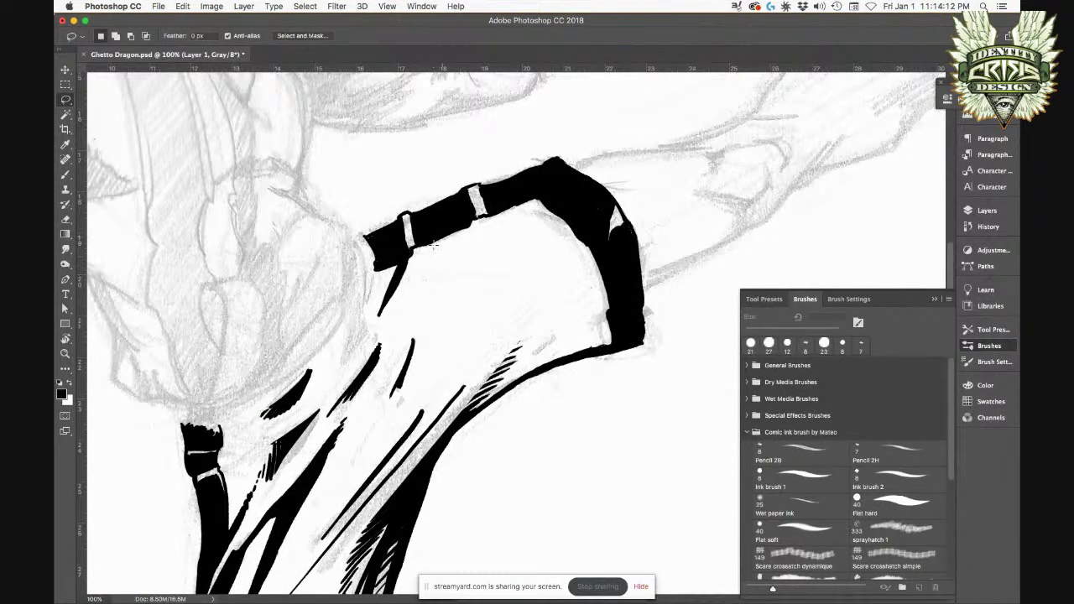
key("b")
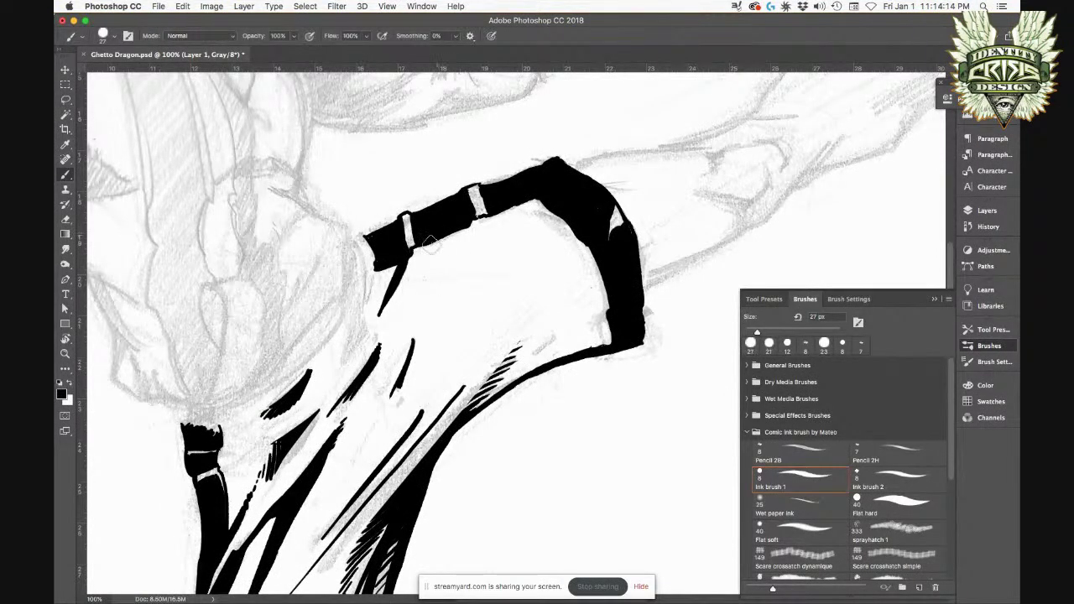
mouse_move(433, 235)
left_mouse_down()
mouse_move(373, 329)
mouse_move(396, 281)
left_mouse_up()
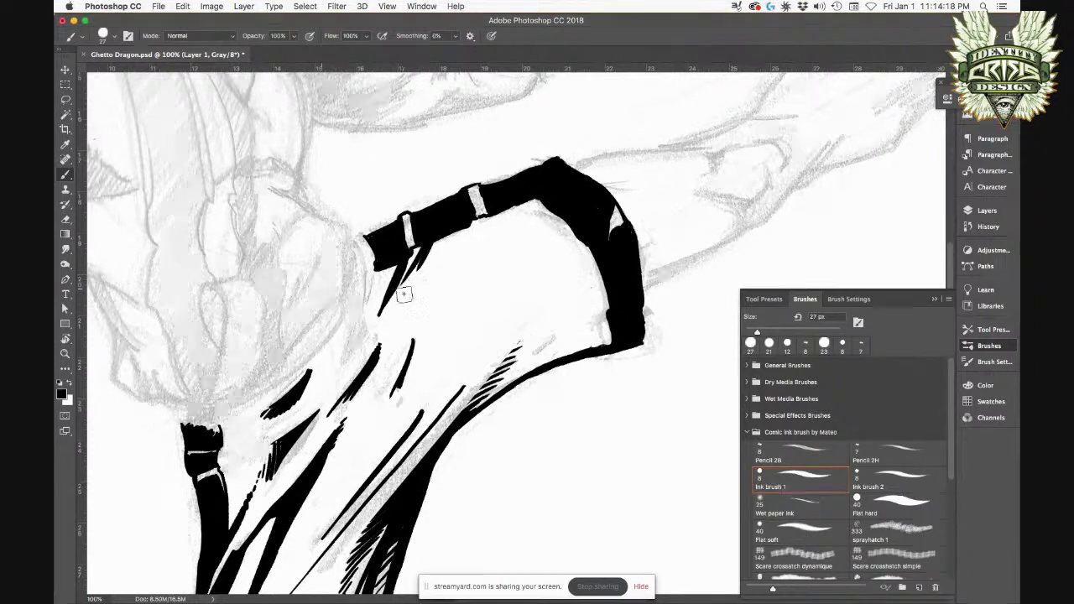
left_click_drag(374, 252, 359, 315)
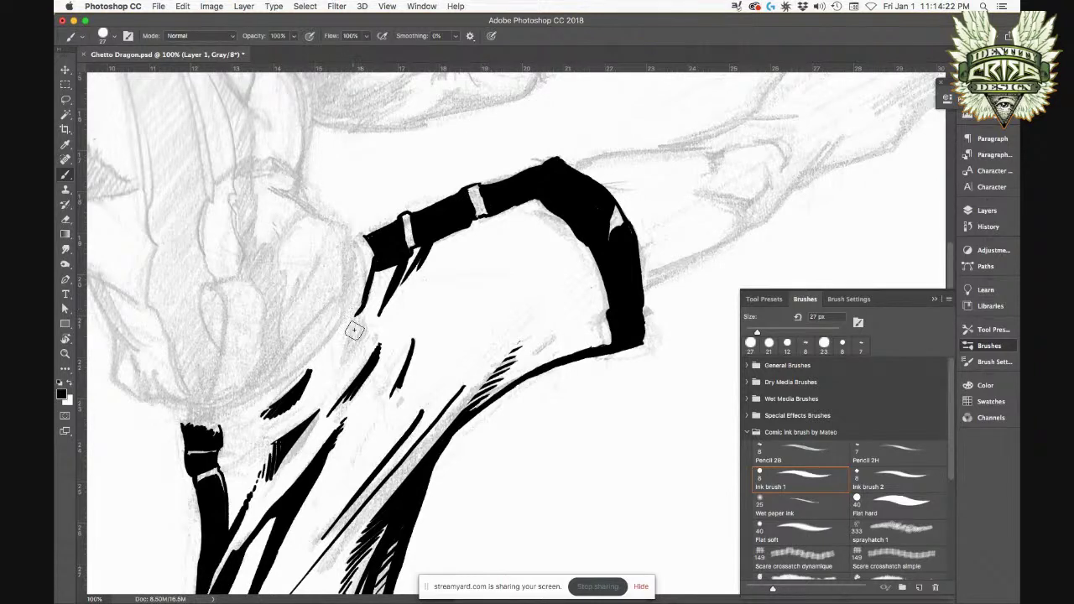
left_click_drag(355, 314, 303, 388)
mouse_move(362, 325)
left_mouse_down()
mouse_move(333, 375)
mouse_move(347, 363)
mouse_move(303, 400)
mouse_move(358, 331)
mouse_move(326, 372)
left_mouse_up()
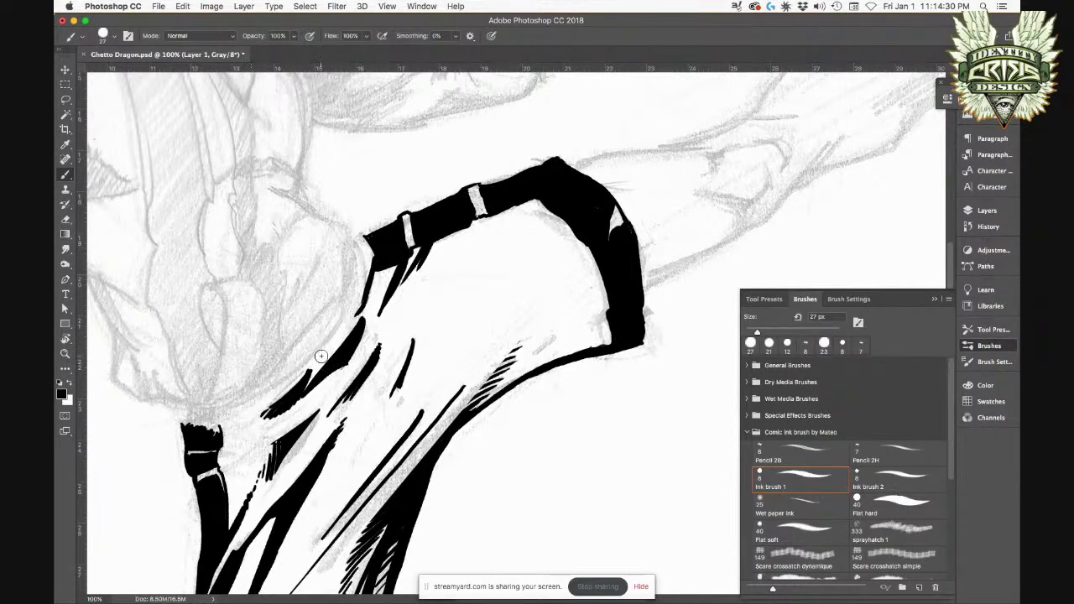
Step: Ink the shorts' upper contour with Ink brush 1, curving from the fold shadows to the top of the other leg's black trim
key("period")
key("super+z")
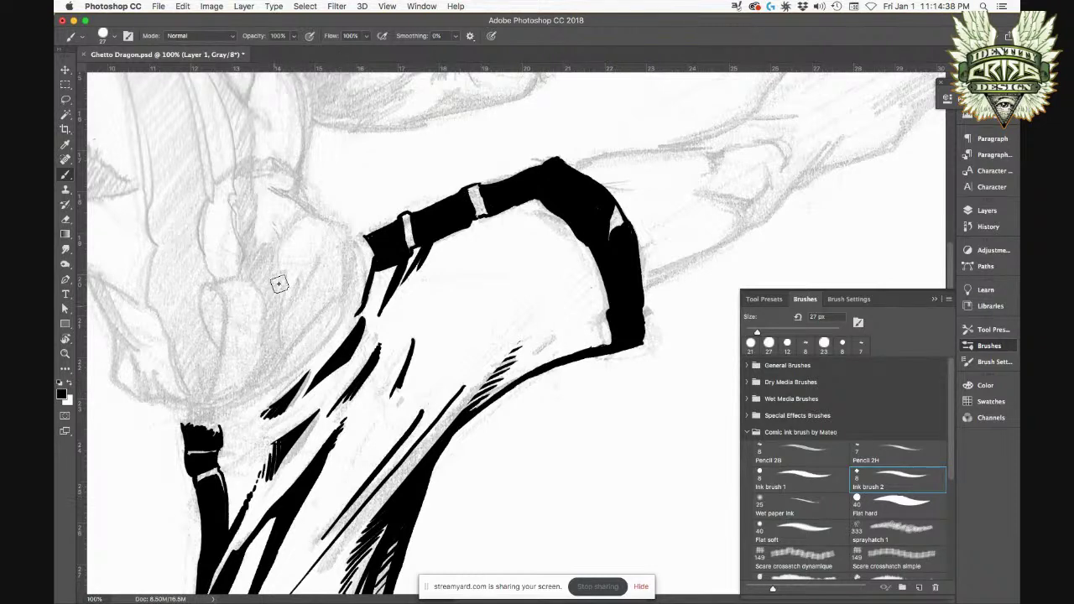
left_click(323, 338)
key("comma")
mouse_move(326, 335)
left_mouse_down()
mouse_move(251, 395)
mouse_move(183, 409)
mouse_move(212, 428)
mouse_move(191, 413)
mouse_move(214, 414)
mouse_move(194, 415)
mouse_move(210, 396)
left_mouse_up()
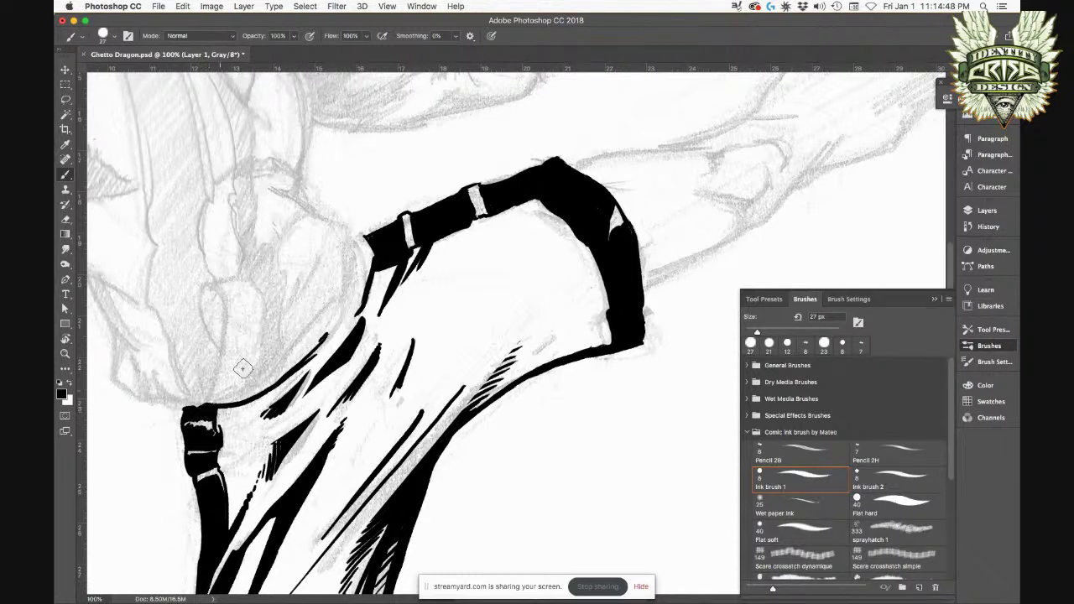
Step: Ink the short side and upper corner of the waist cloth beside the black trim's upper end with Ink brush 1
left_click_drag(349, 223, 343, 289)
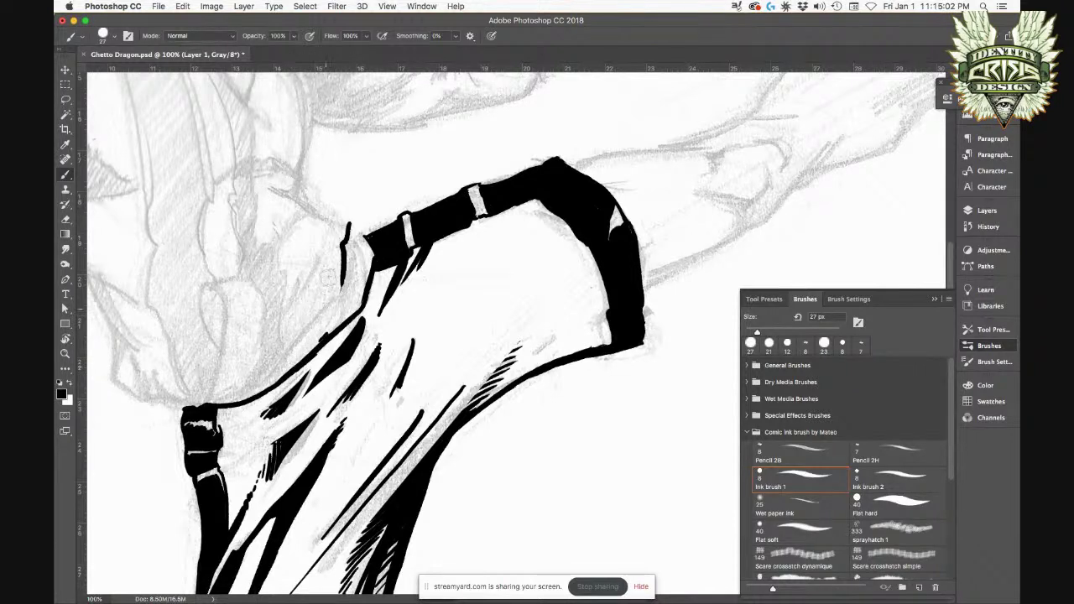
left_click_drag(342, 290, 250, 366)
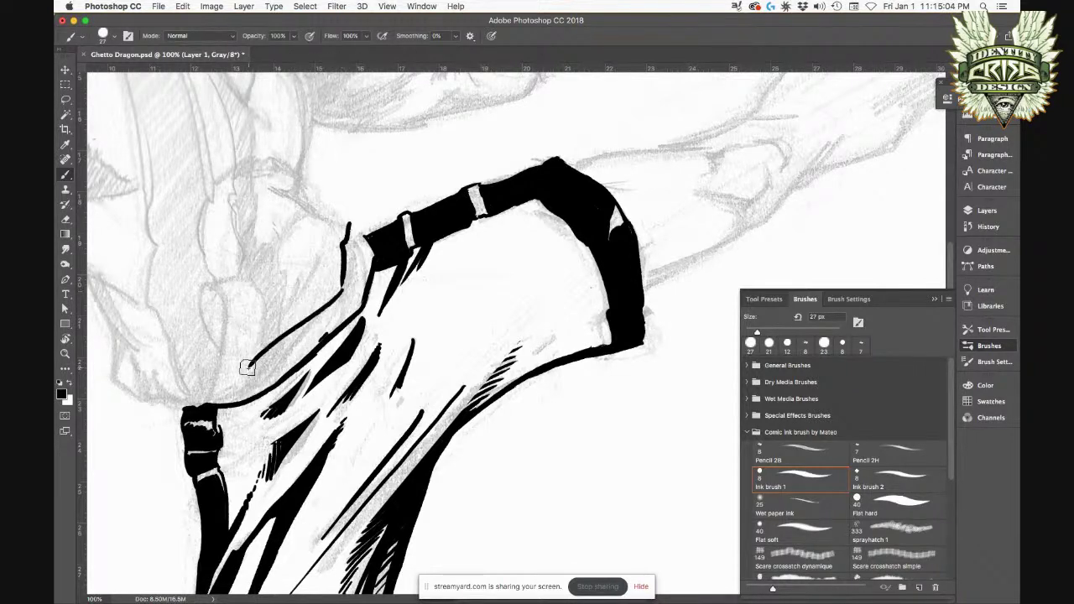
key("super+z")
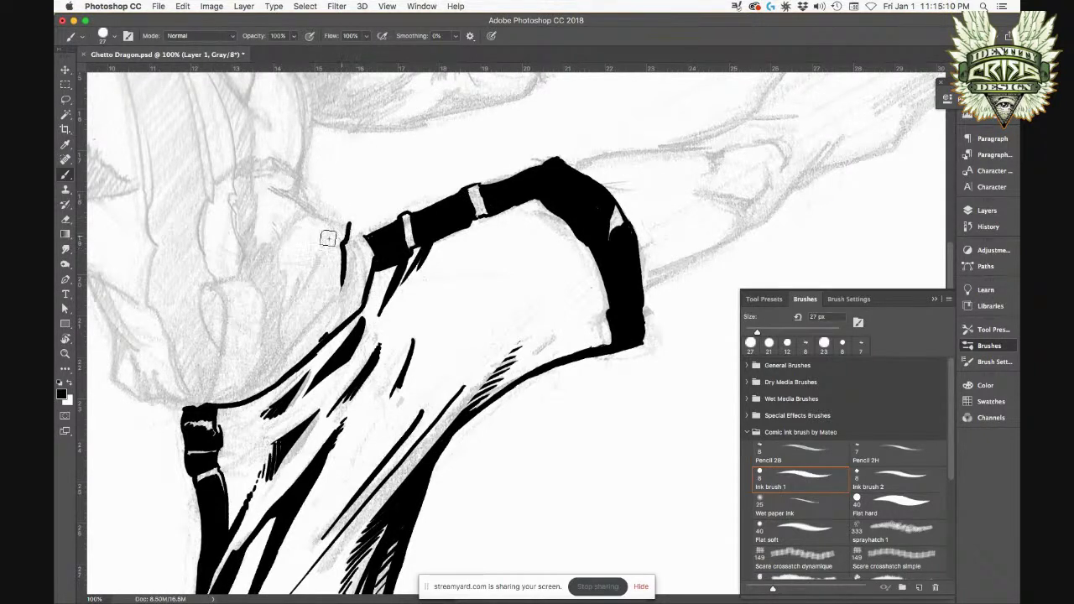
left_click_drag(307, 211, 350, 231)
scroll(278, 241, "up", 3)
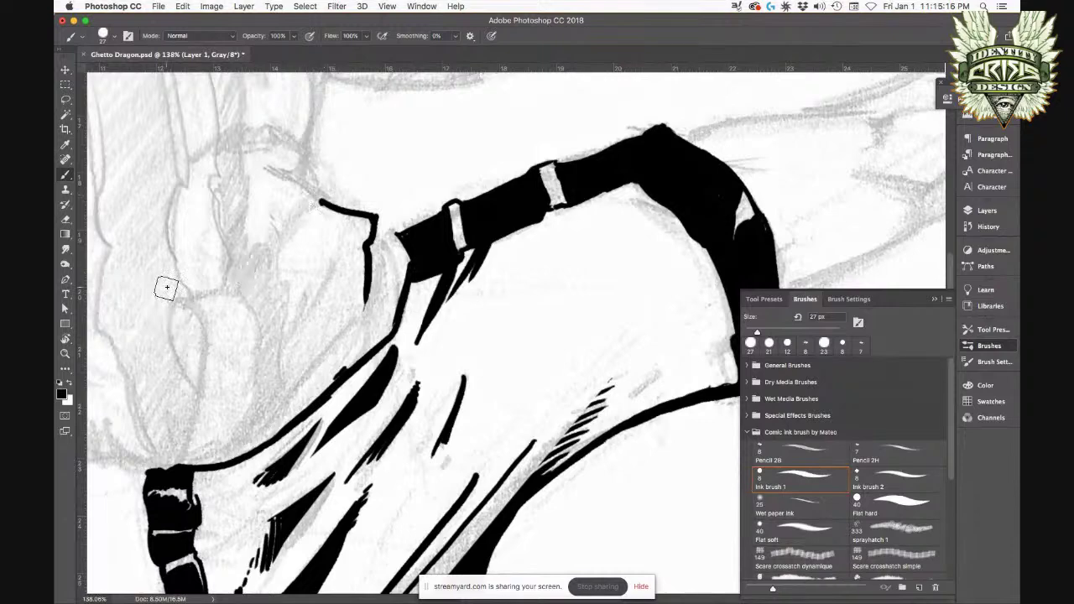
left_click_drag(280, 196, 297, 237)
left_click(359, 409, "shift")
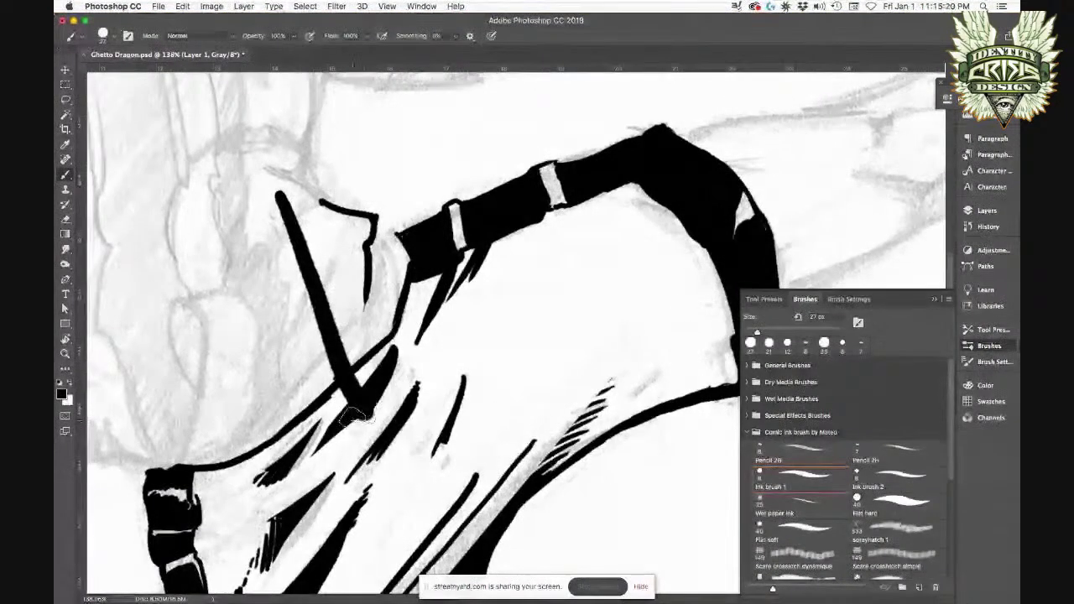
key("super+z")
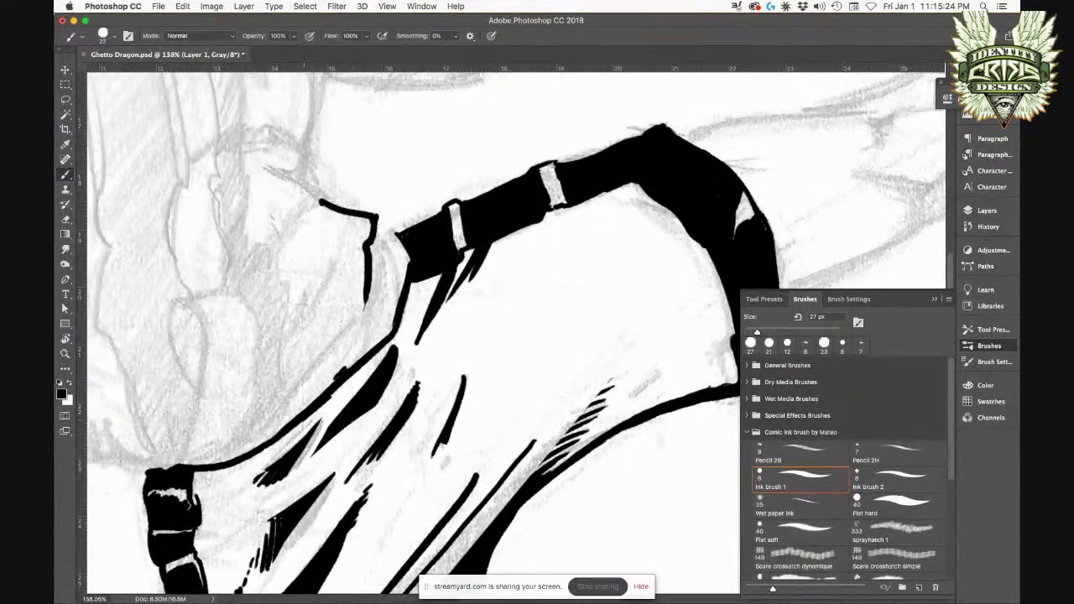
Step: Close the waist cloth's outline above the shorts with contour lines and connect it to the black trim with short strokes
mouse_move(185, 300)
left_mouse_down()
mouse_move(239, 275)
mouse_move(270, 233)
mouse_move(320, 199)
left_mouse_up()
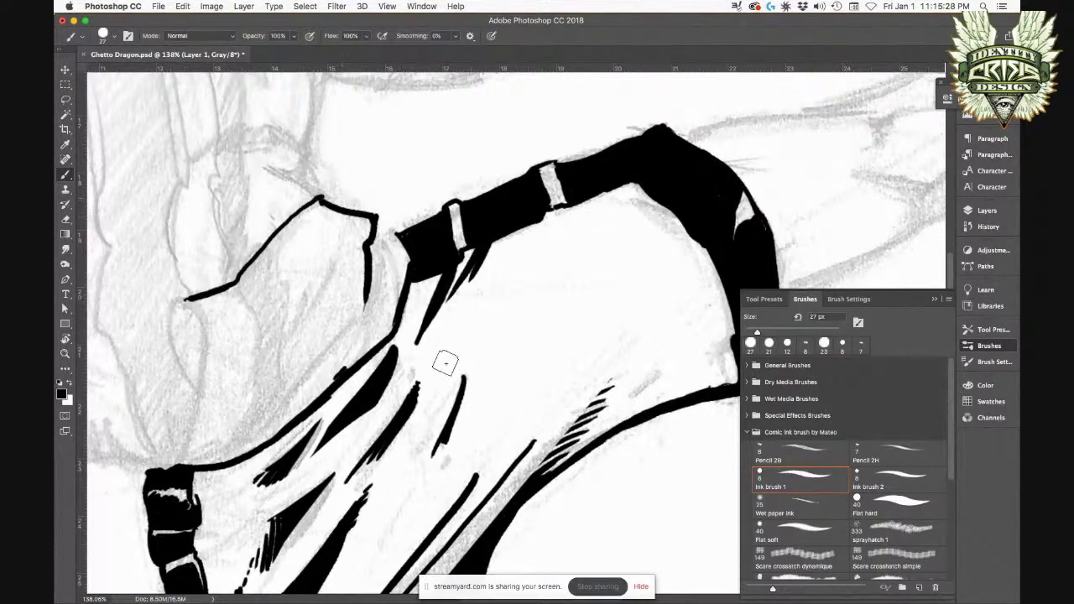
mouse_move(369, 304)
left_mouse_down()
mouse_move(256, 440)
mouse_move(205, 459)
left_mouse_up()
left_click_drag(190, 303, 194, 463)
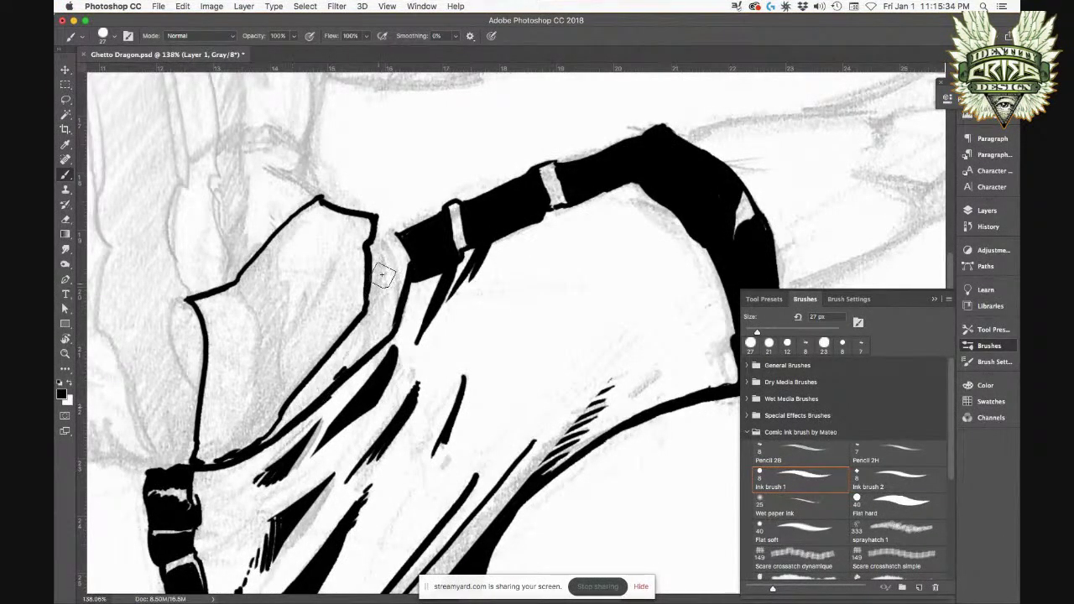
mouse_move(378, 225)
left_mouse_down()
mouse_move(388, 259)
mouse_move(400, 237)
left_mouse_up()
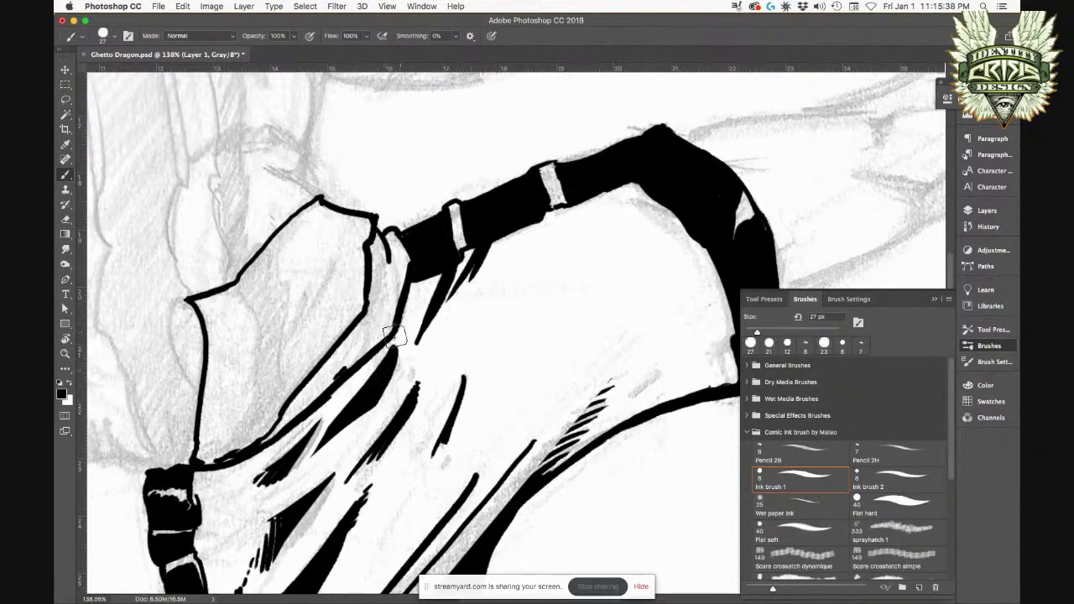
Step: Set the brush size to 14 px and ink the inner fold lines and short shadow strokes inside the waist cloth
right_click(424, 363)
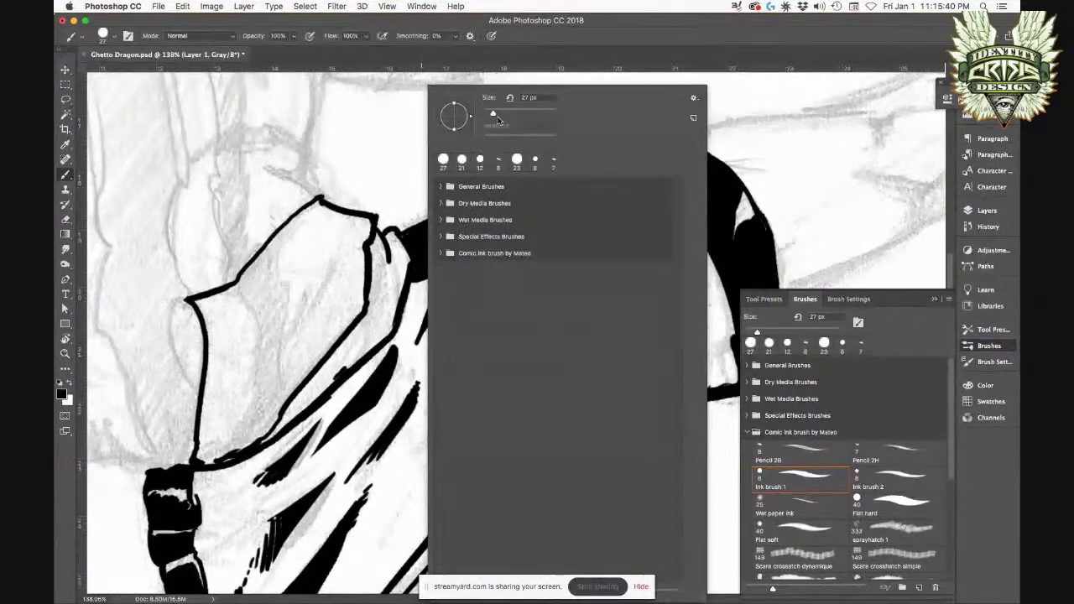
left_click_drag(495, 118, 491, 114)
left_click(396, 166)
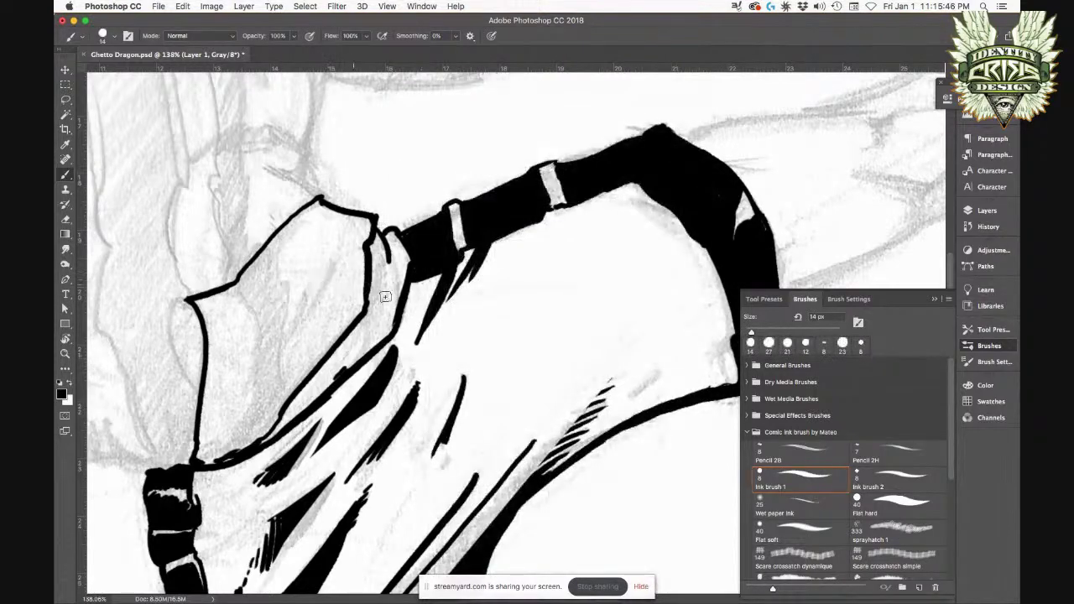
key("ctrl+minus")
mouse_move(476, 363)
left_mouse_down()
mouse_move(624, 401)
mouse_move(595, 368)
left_mouse_up()
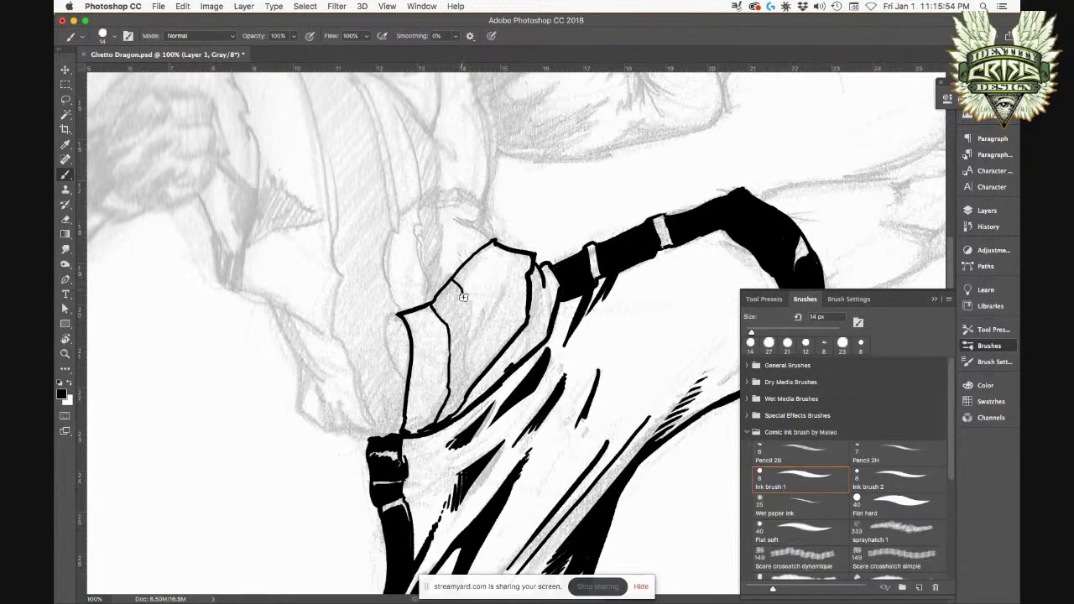
left_click_drag(468, 305, 466, 369)
left_click_drag(506, 295, 485, 339)
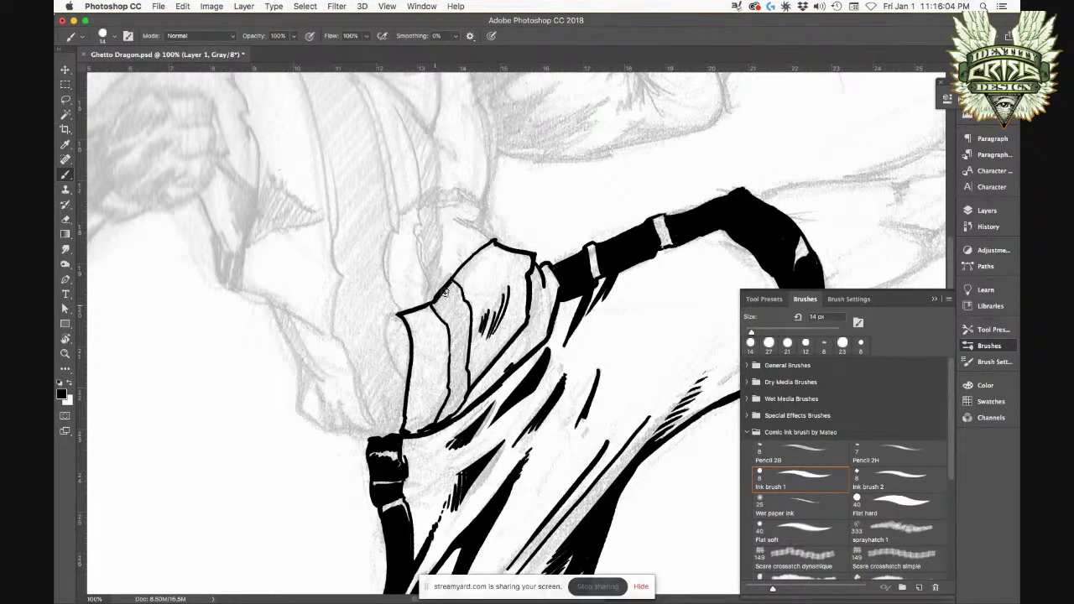
Step: Fill the curved band between the waist cloth's two inner fold lines with solid black
left_click_drag(449, 298, 455, 360)
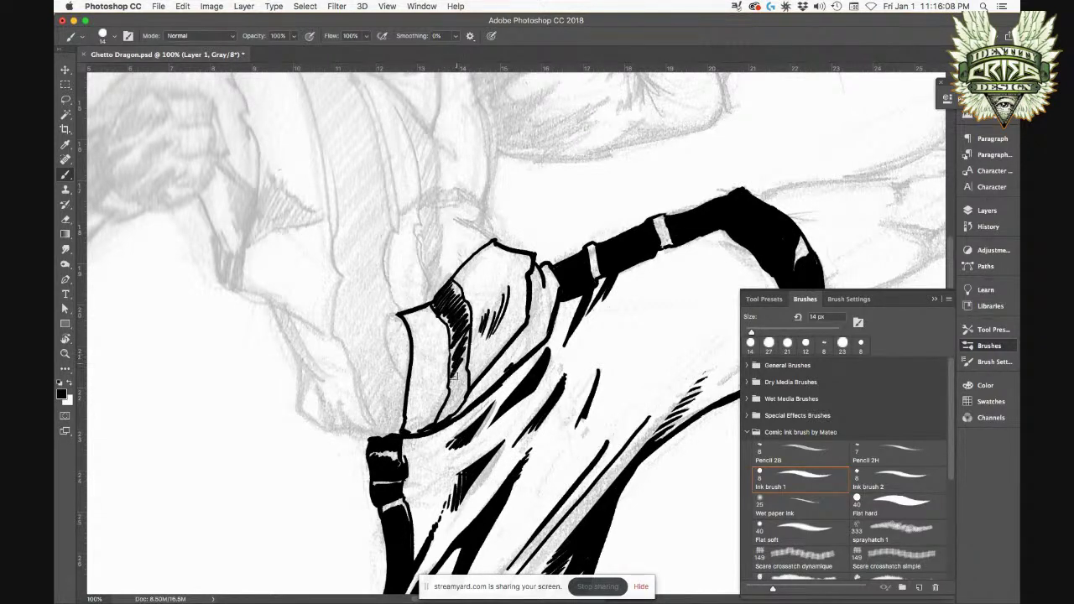
left_click_drag(466, 401, 434, 429)
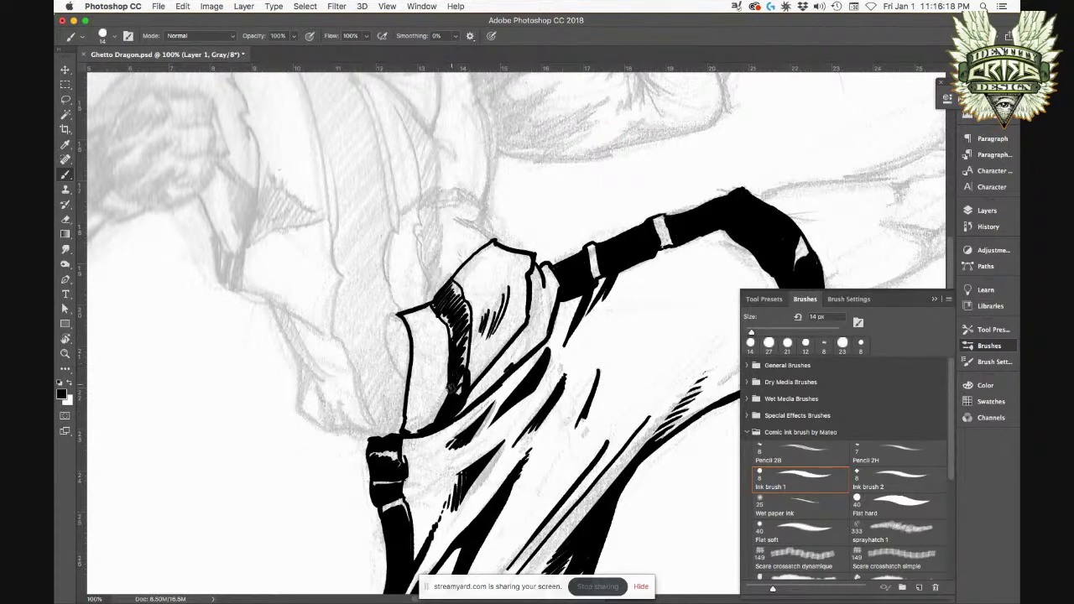
left_click_drag(459, 379, 462, 391)
left_click_drag(468, 312, 461, 378)
left_click_drag(464, 323, 459, 341)
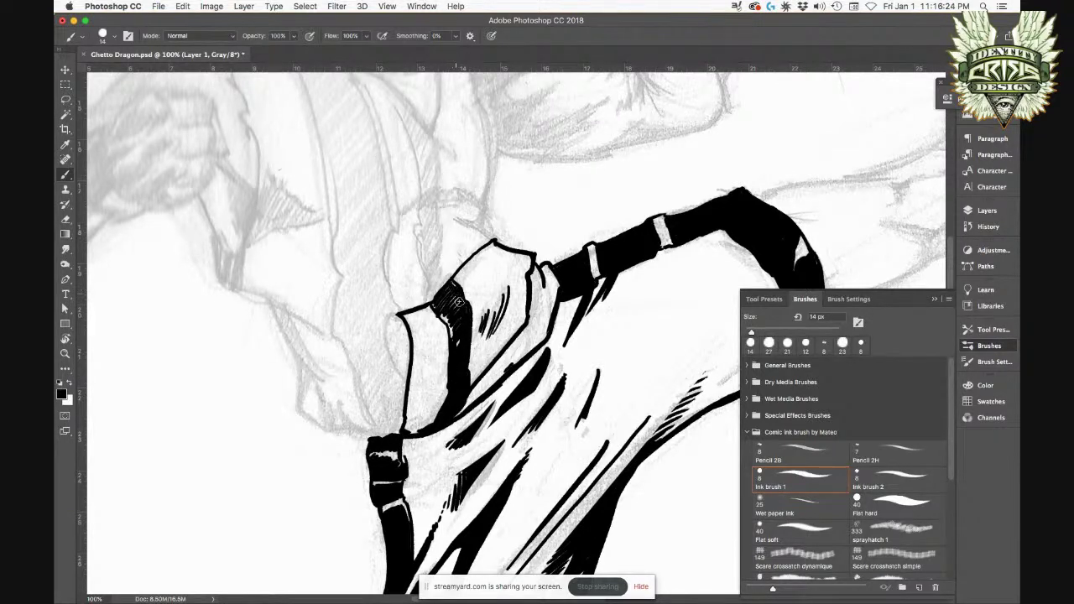
left_click_drag(452, 299, 459, 329)
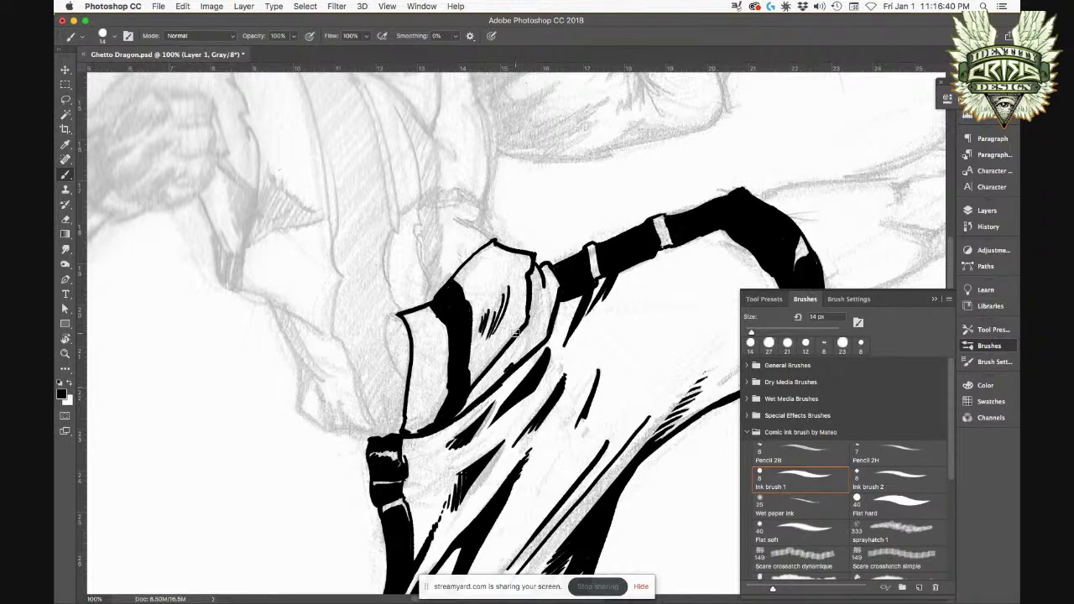
Step: Outline the narrow shadow strip running up the torso from the waist cloth and fill its lower part black
mouse_move(442, 282)
left_mouse_down()
mouse_move(440, 222)
mouse_move(437, 280)
left_mouse_up()
mouse_move(438, 228)
left_mouse_down()
mouse_move(433, 141)
mouse_move(426, 230)
left_mouse_up()
left_click_drag(415, 142, 423, 269)
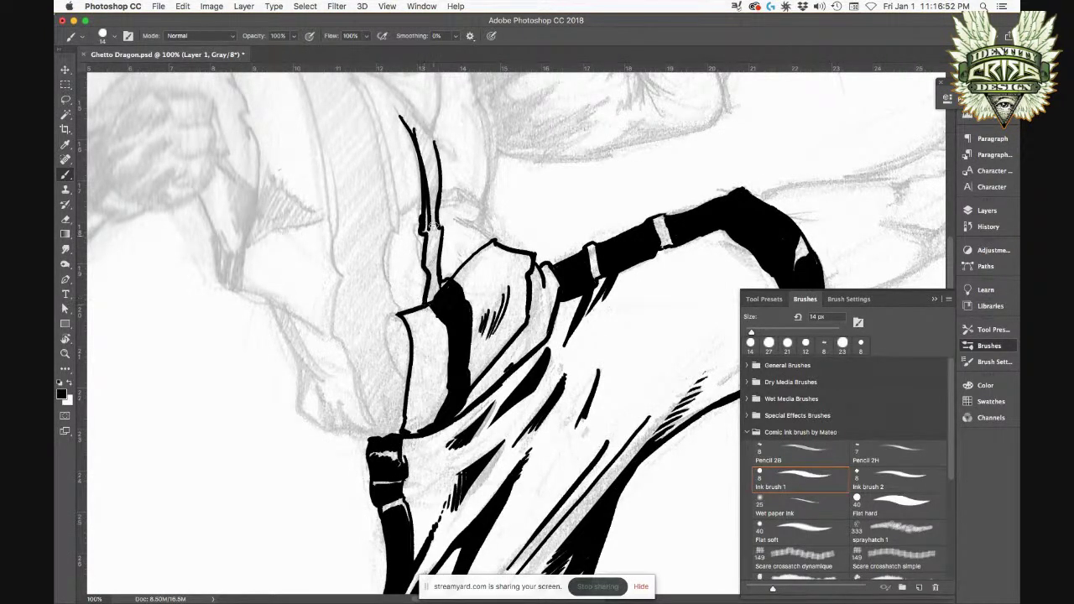
mouse_move(431, 225)
left_mouse_down()
mouse_move(429, 259)
mouse_move(429, 238)
left_mouse_up()
left_click_drag(433, 240, 435, 284)
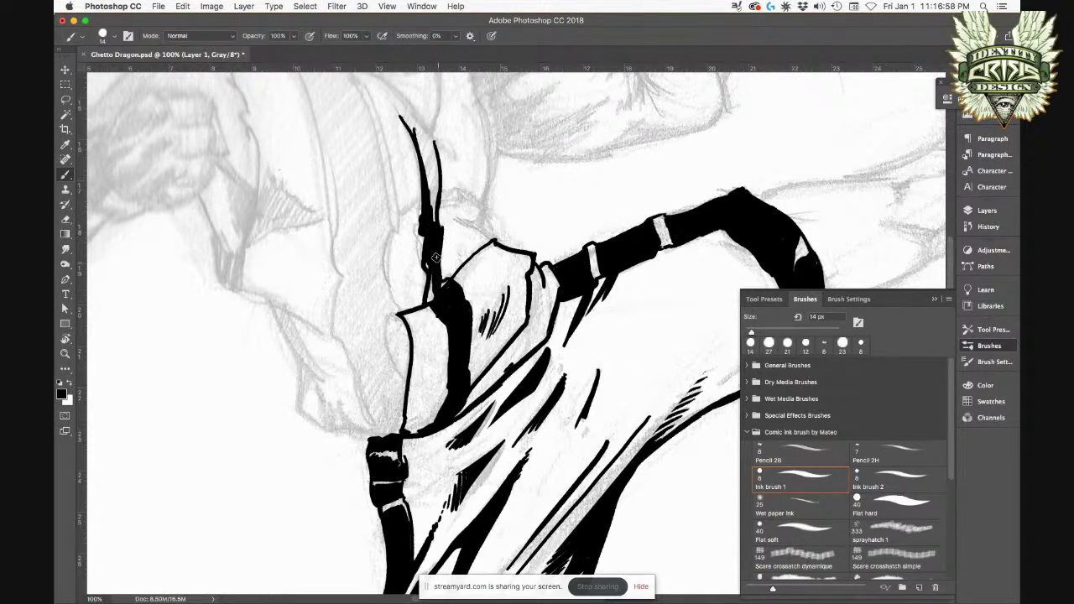
left_click_drag(430, 285, 429, 298)
Step: Fill the upper part of the torso's shadow strip black and taper it toward the collar
scroll(430, 167, "up", 5)
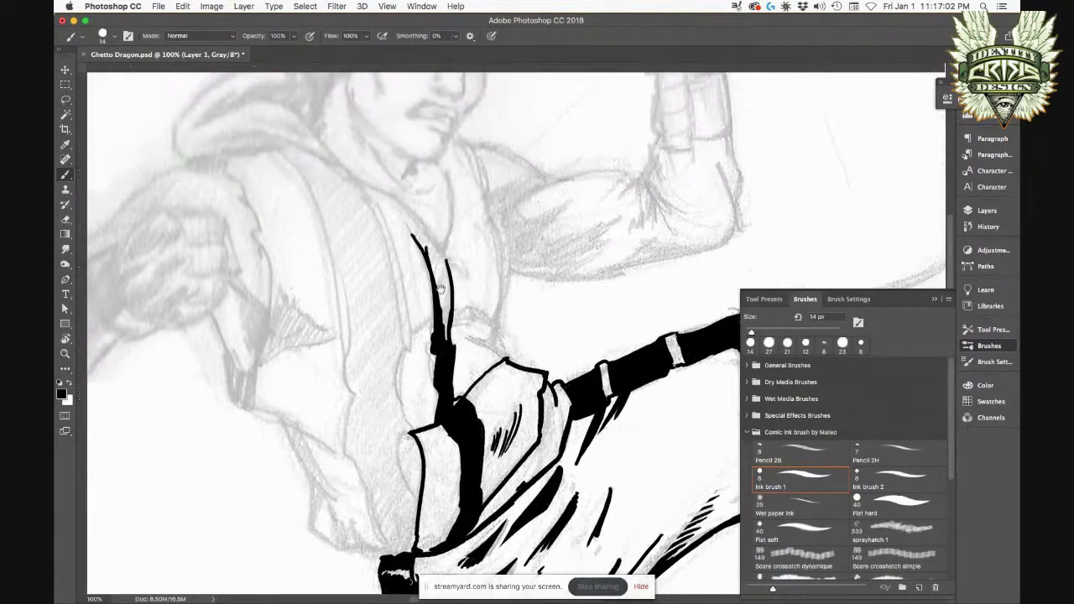
left_click_drag(414, 228, 437, 297)
mouse_move(431, 253)
left_mouse_down()
mouse_move(441, 317)
mouse_move(444, 266)
mouse_move(446, 297)
mouse_move(438, 248)
mouse_move(439, 263)
mouse_move(400, 218)
left_mouse_up()
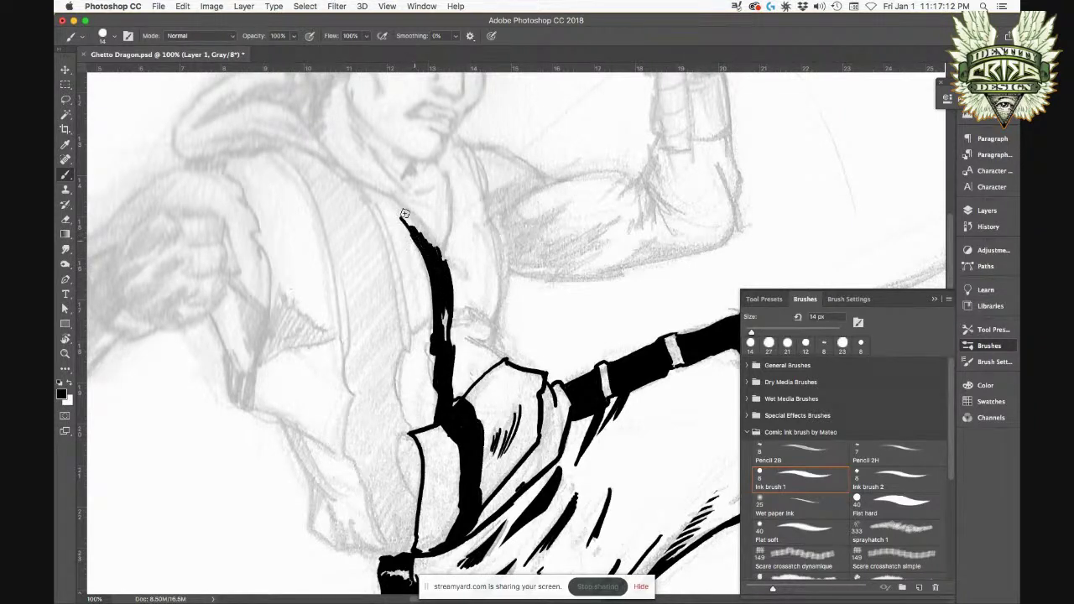
mouse_move(444, 304)
left_mouse_down()
mouse_move(445, 346)
mouse_move(442, 327)
left_mouse_up()
Step: Ink both long edges of the shaded vest panel from the shoulder area down to the waist
mouse_move(381, 546)
left_mouse_down()
mouse_move(366, 484)
mouse_move(344, 457)
mouse_move(354, 400)
mouse_move(340, 342)
left_mouse_up()
left_click_drag(285, 153, 349, 359)
mouse_move(358, 186)
left_mouse_down()
mouse_move(407, 338)
mouse_move(416, 509)
left_mouse_up()
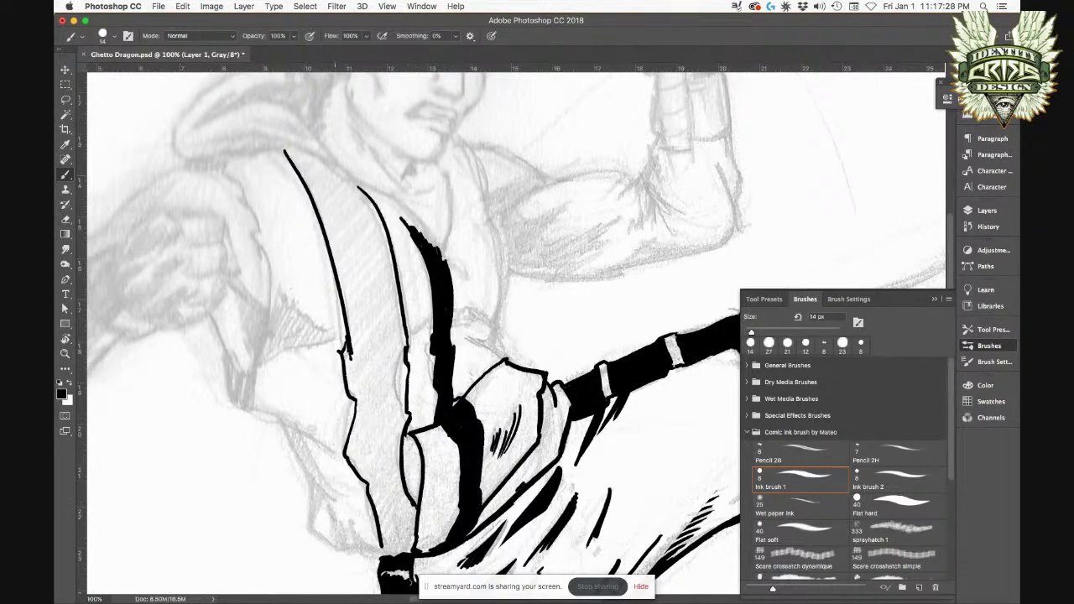
Step: Ink the torso's side contour from the raised arm's armpit down to the waist cloth
left_click_drag(499, 227, 509, 323)
key("ctrl+z")
mouse_move(501, 224)
left_mouse_down()
mouse_move(495, 347)
mouse_move(506, 353)
left_mouse_up()
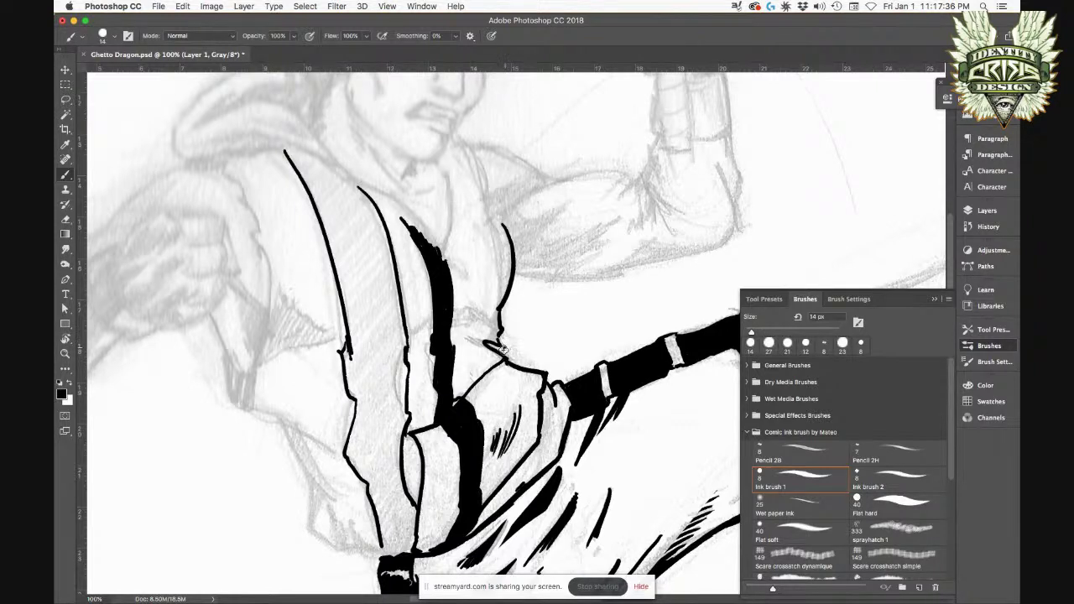
Step: Ink the first stretch of the raised arm's underside and the crease strokes at the inner elbow
left_click_drag(561, 200, 516, 215)
key("super+z")
left_click_drag(515, 274, 633, 271)
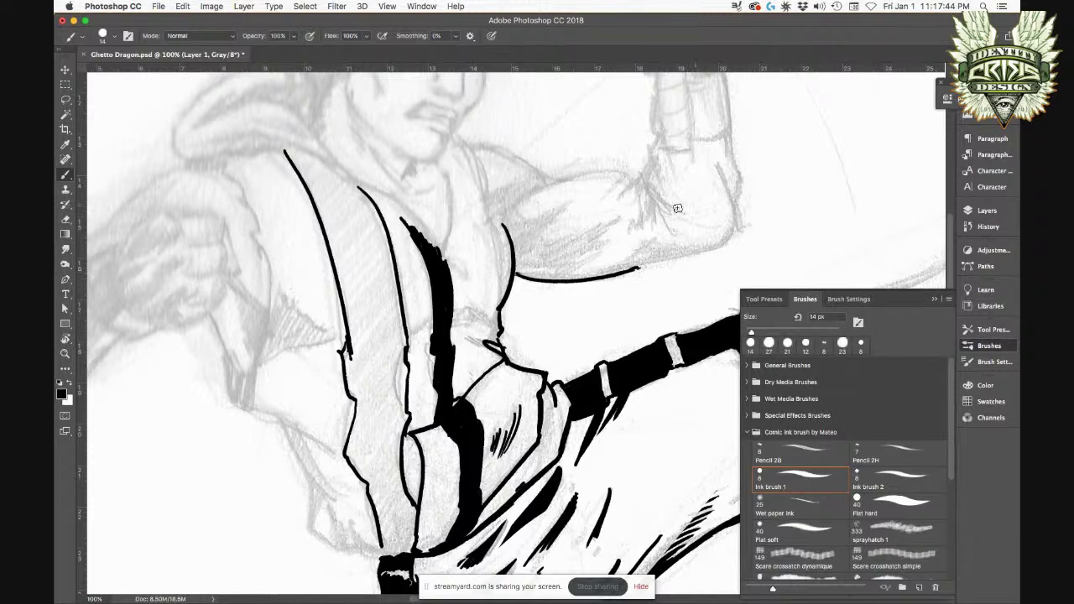
left_click_drag(646, 180, 664, 217)
left_click_drag(643, 178, 656, 222)
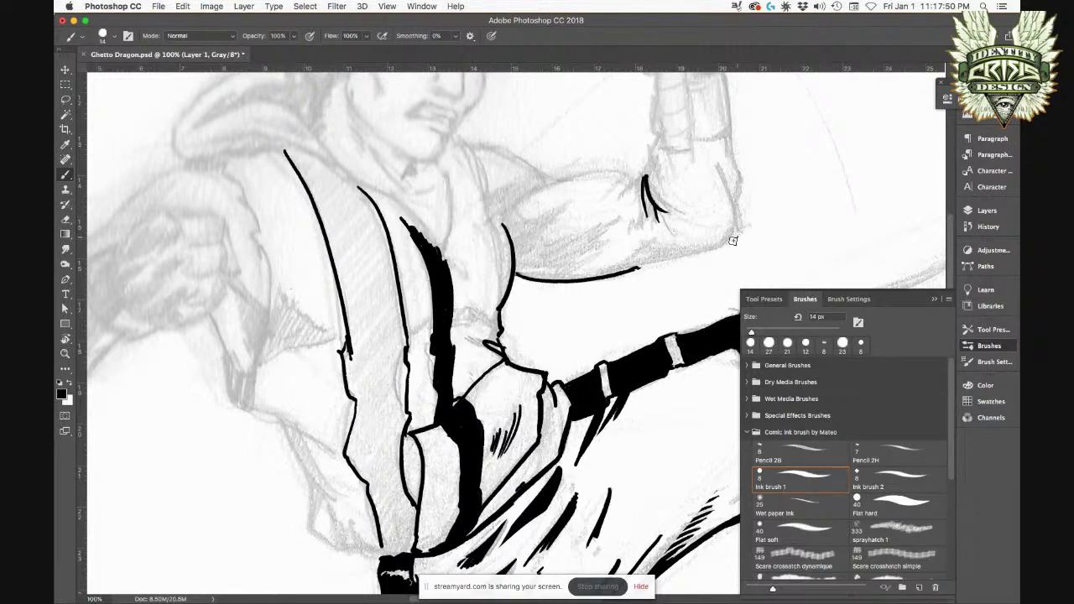
Step: Extend the raised arm's underside line to the elbow and ink the forearm's outer contour up to the wrist wrap
left_click_drag(719, 246, 665, 258)
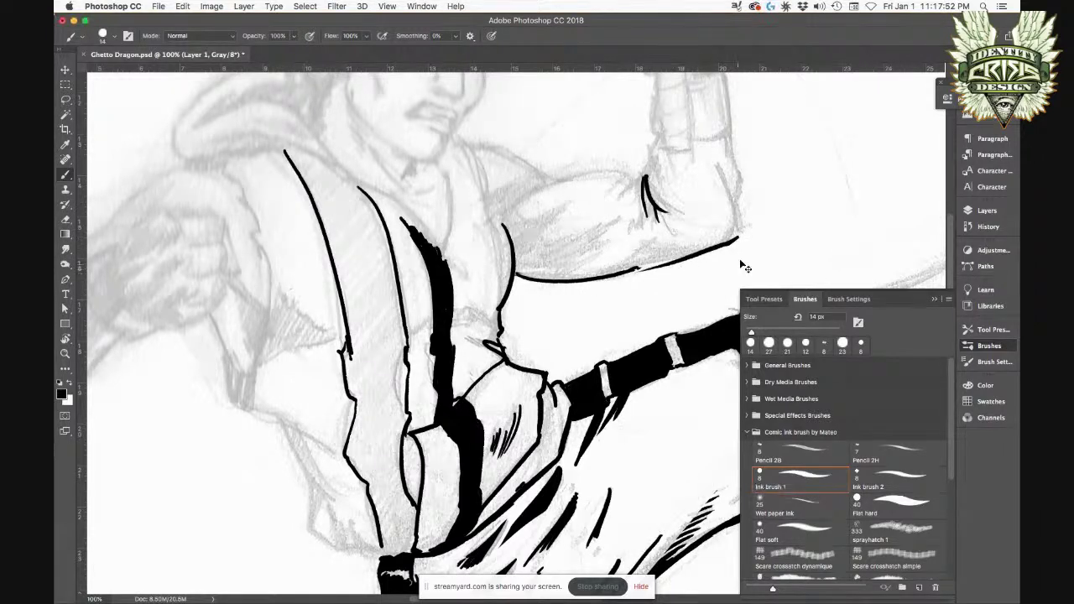
key("super+z")
left_click_drag(669, 266, 631, 271)
key("super+z")
mouse_move(733, 241)
left_mouse_down()
mouse_move(670, 262)
mouse_move(541, 277)
left_mouse_up()
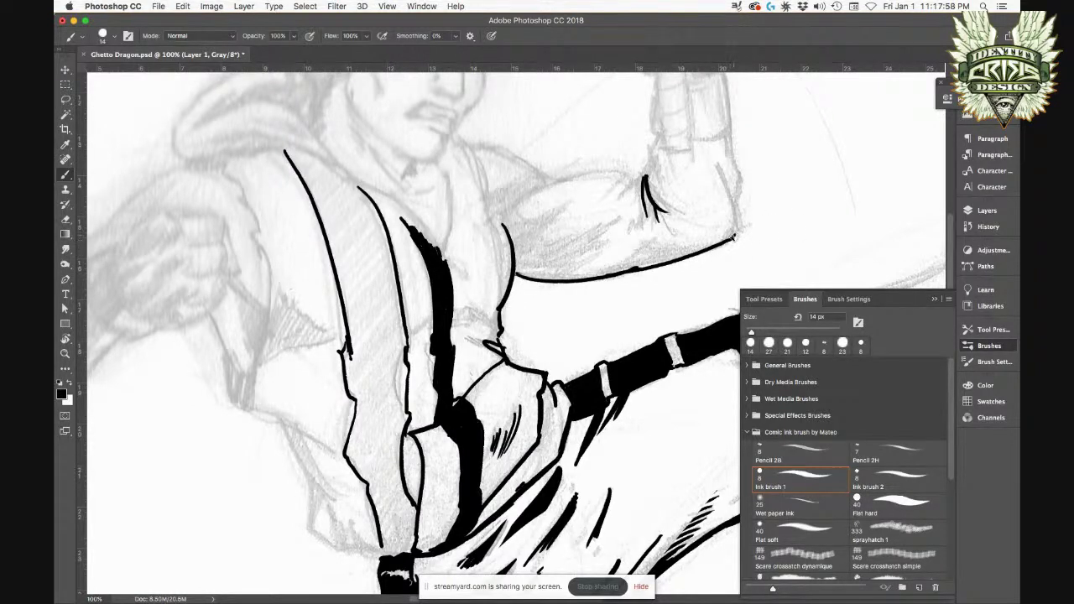
left_click_drag(735, 236, 741, 224)
left_click_drag(730, 138, 741, 225)
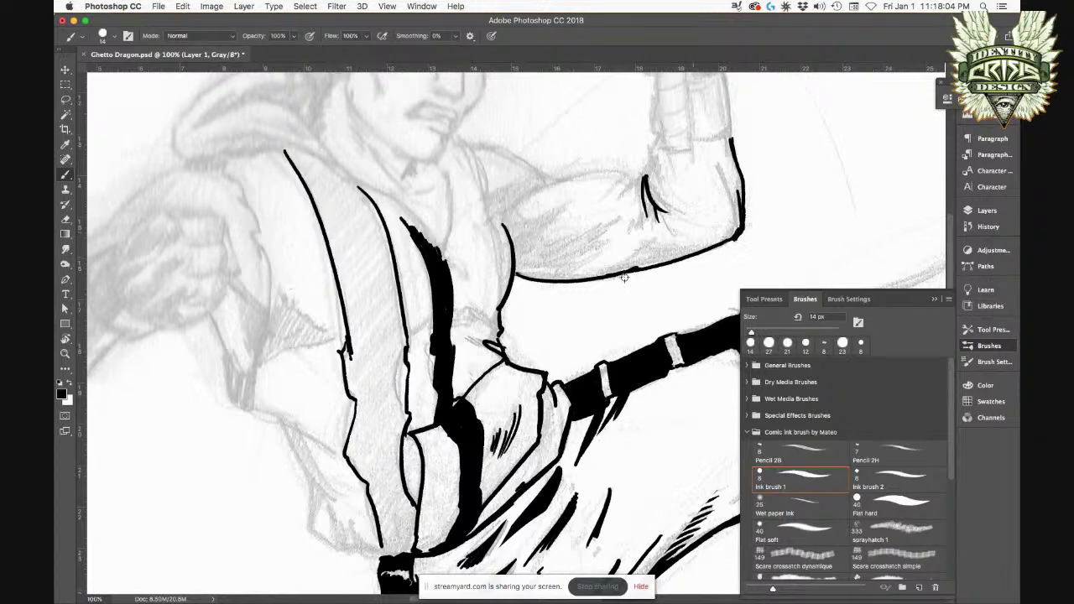
scroll(625, 277, "up", 3)
left_click_drag(558, 272, 475, 412)
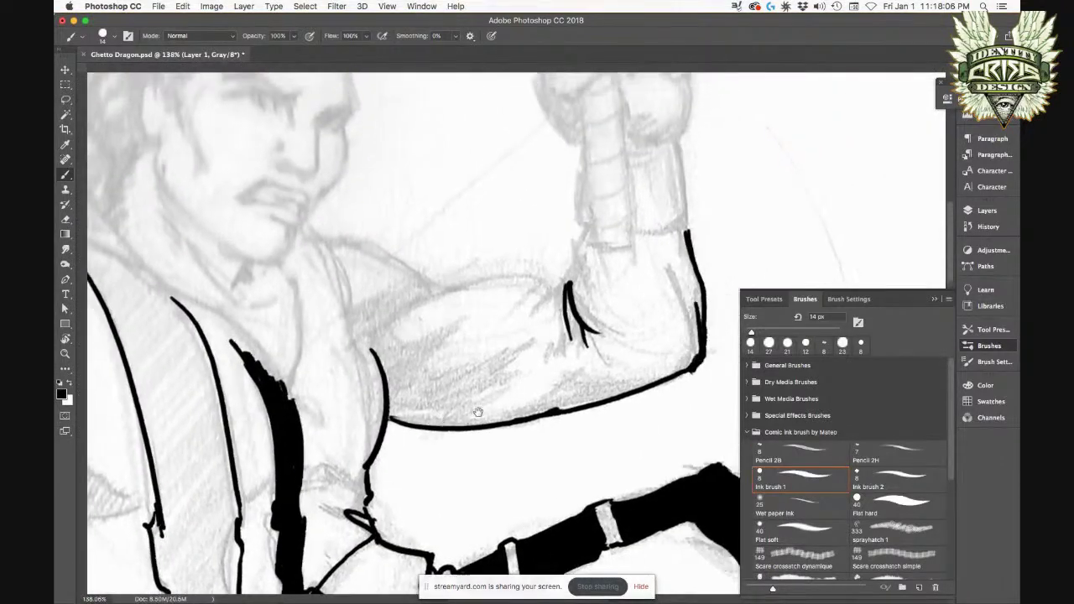
mouse_move(327, 240)
left_mouse_down()
mouse_move(346, 237)
mouse_move(386, 258)
left_mouse_up()
key("super+z")
left_click_drag(329, 241, 461, 311)
key("super+z")
left_click_drag(321, 243, 436, 279)
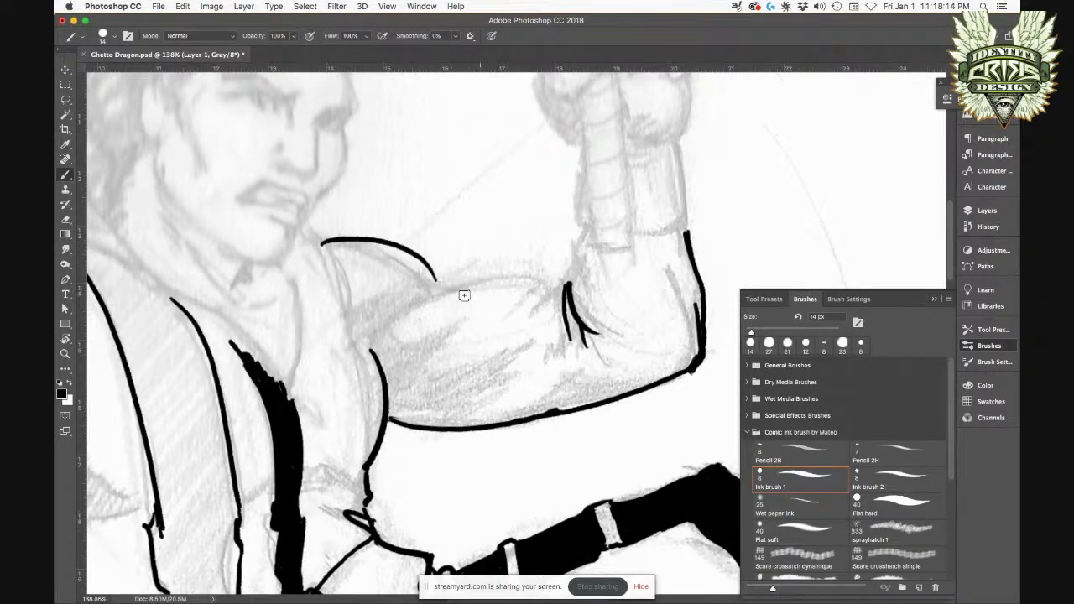
key("super+z")
left_click_drag(323, 240, 419, 291)
key("super+z")
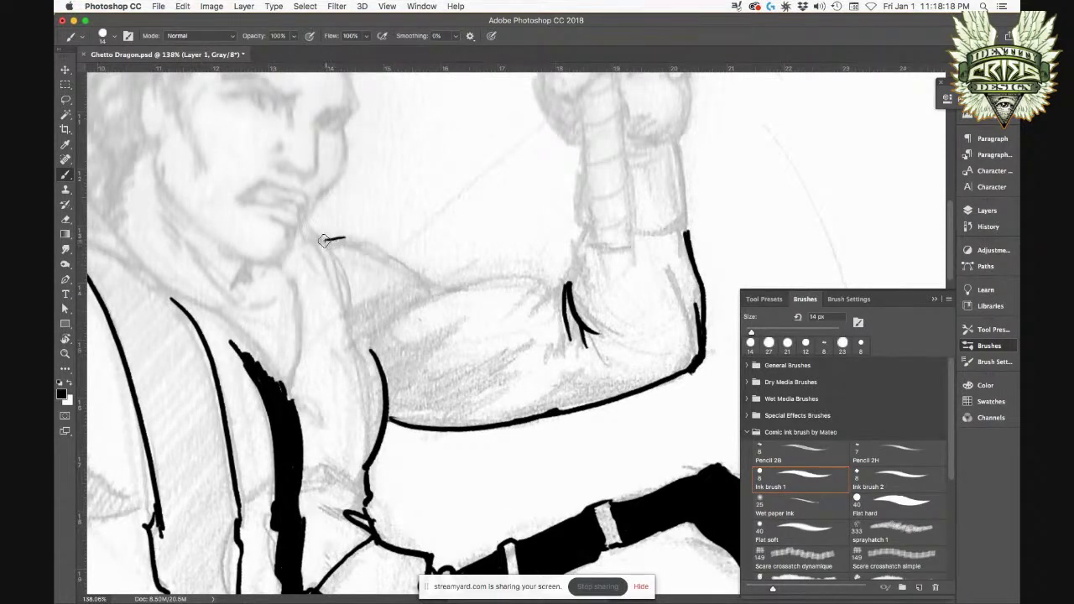
left_click_drag(323, 240, 453, 283)
key("super+z")
left_click_drag(325, 240, 420, 281)
key("super+z")
Step: Ink the raised arm's shoulder contour and the upper arm's top line, joining them with short strokes where they meet
left_click_drag(326, 240, 453, 283)
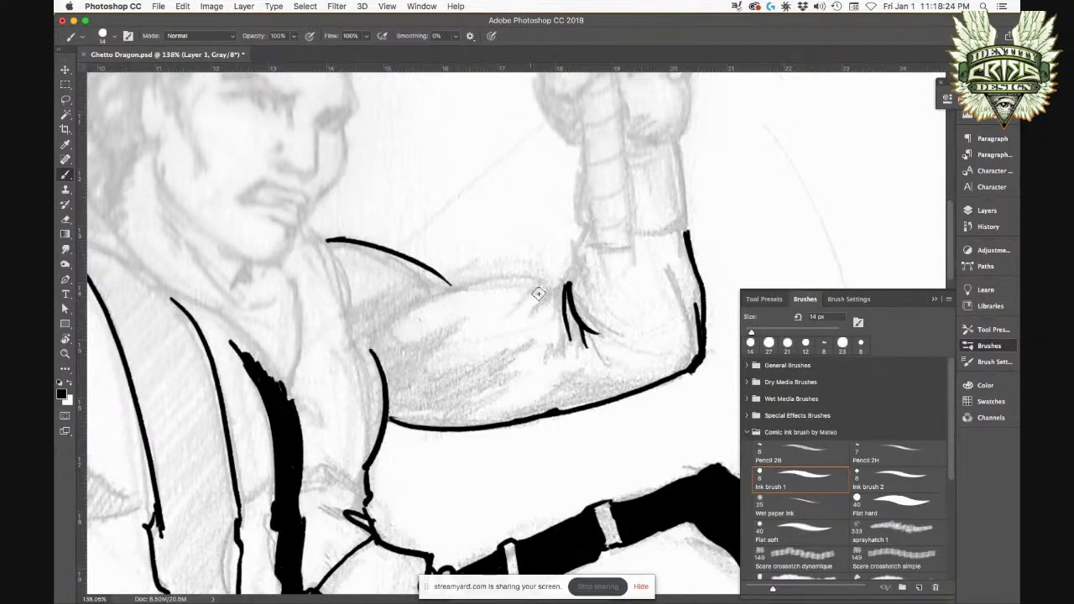
mouse_move(560, 290)
left_mouse_down()
mouse_move(494, 283)
mouse_move(390, 319)
left_mouse_up()
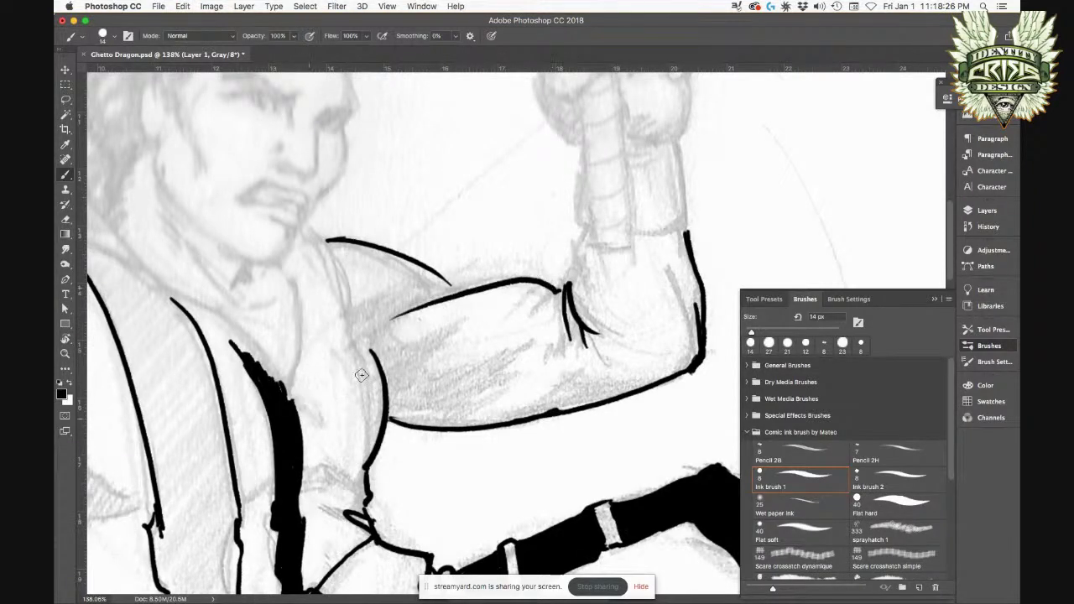
left_click_drag(454, 285, 394, 315)
left_click_drag(461, 289, 446, 289)
Step: Outline the jagged muscle shadows inside the raised upper arm and along its underside to the elbow
mouse_move(395, 349)
left_mouse_down()
mouse_move(492, 309)
mouse_move(419, 373)
mouse_move(505, 346)
mouse_move(484, 363)
mouse_move(535, 339)
mouse_move(446, 411)
left_mouse_up()
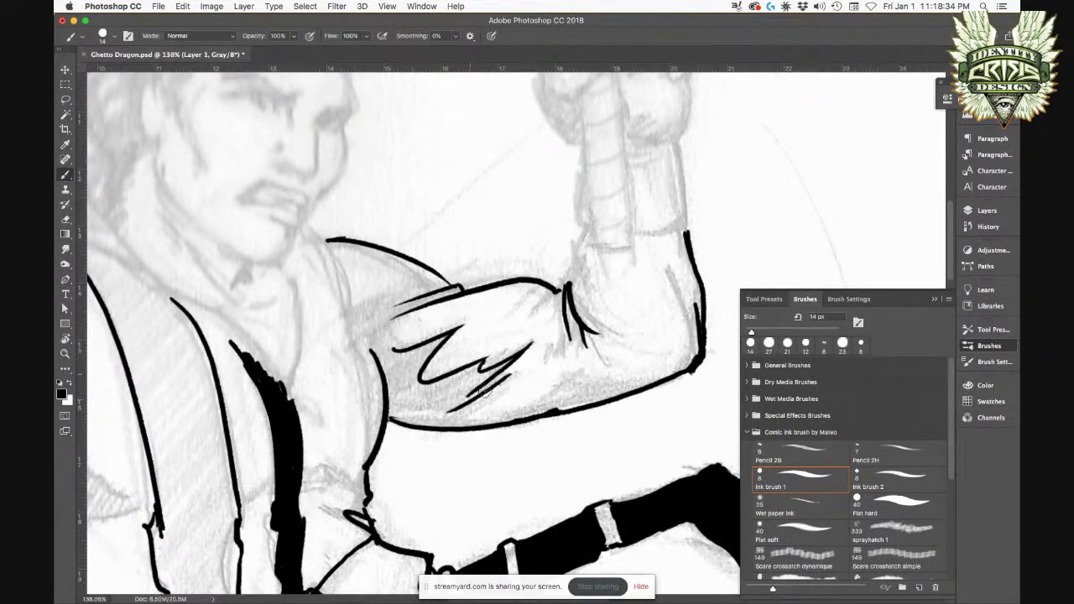
left_click_drag(503, 373, 451, 421)
mouse_move(545, 406)
left_mouse_down()
mouse_move(461, 425)
mouse_move(586, 376)
mouse_move(671, 375)
left_mouse_up()
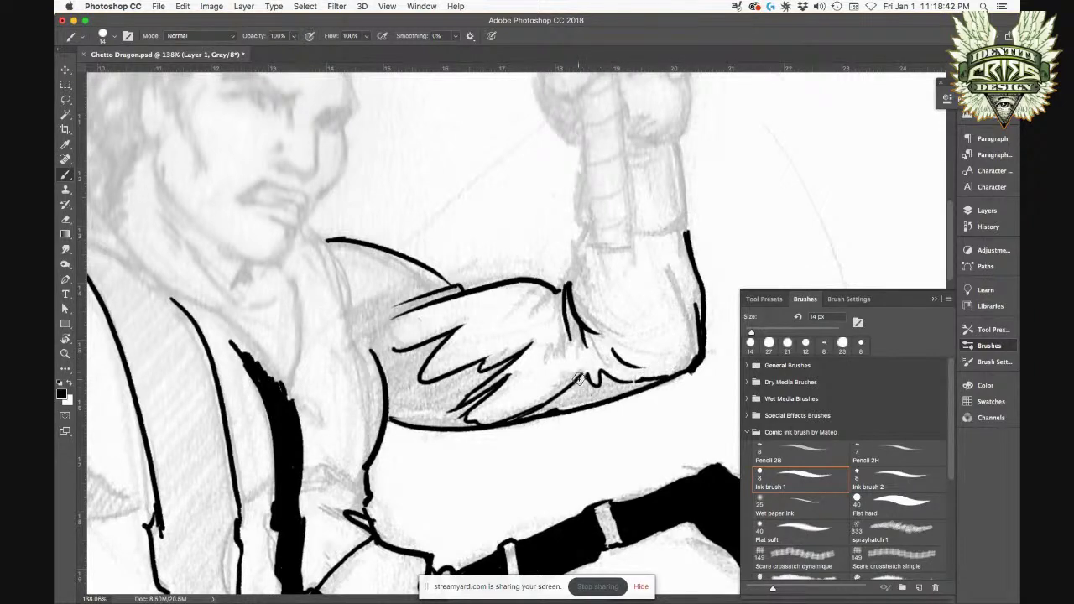
Step: Outline and fill the solid black shadow along the raised arm's underside near the elbow, adding a short crease stroke above it
left_click_drag(585, 378, 534, 415)
left_click_drag(577, 383, 505, 423)
mouse_move(575, 389)
left_mouse_down()
mouse_move(570, 401)
mouse_move(596, 394)
mouse_move(558, 404)
mouse_move(637, 381)
left_mouse_up()
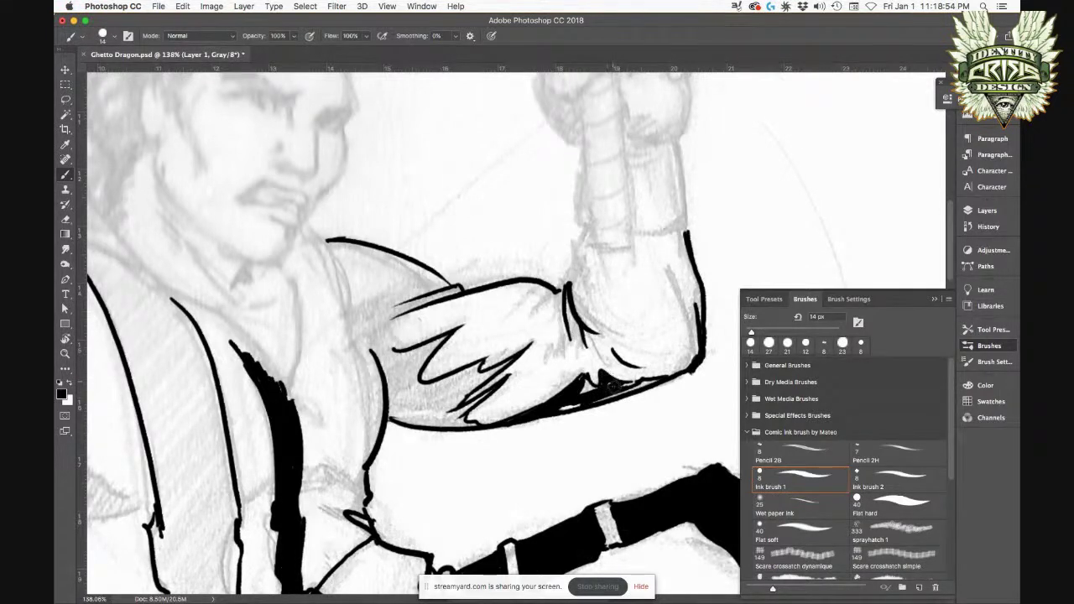
mouse_move(587, 382)
left_mouse_down()
mouse_move(589, 394)
mouse_move(582, 351)
left_mouse_up()
left_click_drag(621, 389, 633, 383)
left_click_drag(587, 399, 576, 391)
Step: Carve a thin highlight out of the underside shadow near the elbow and clear small gaps in the inner-elbow creases
key("e")
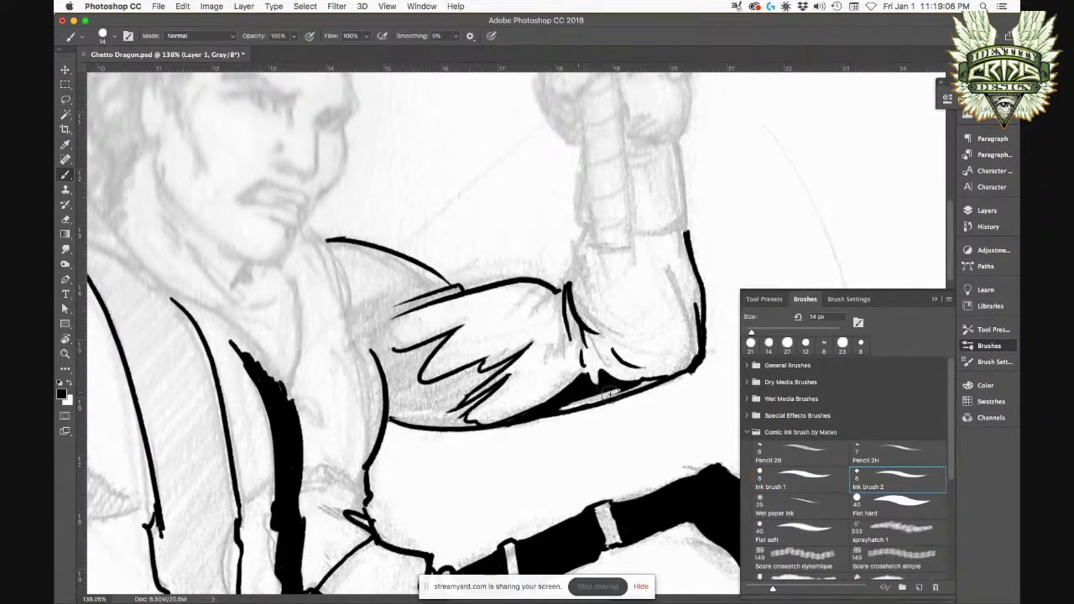
key("super+z")
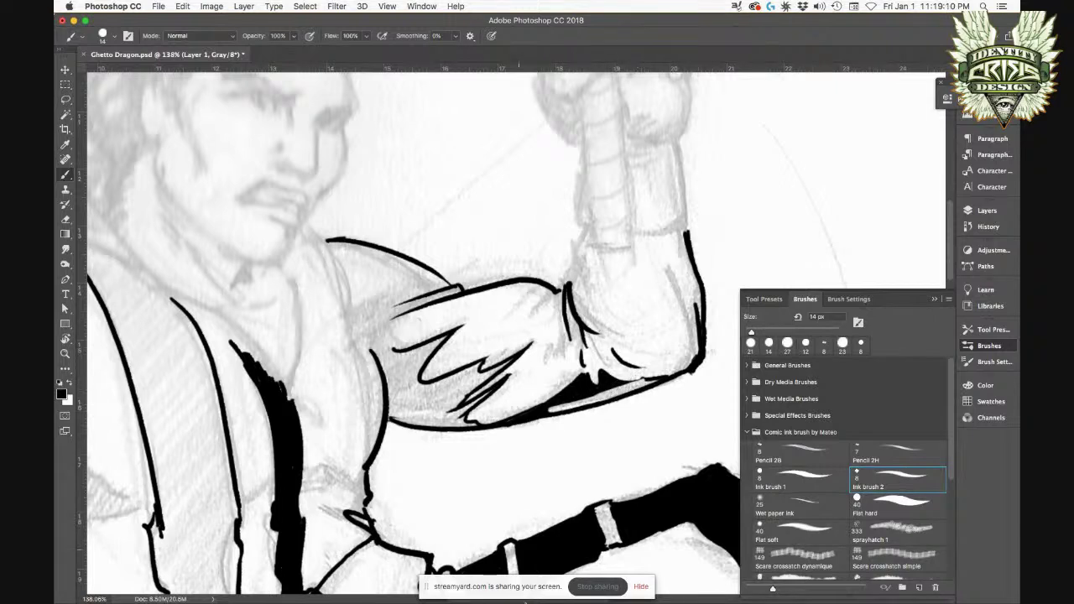
mouse_move(529, 579)
left_click_drag(647, 379, 626, 382)
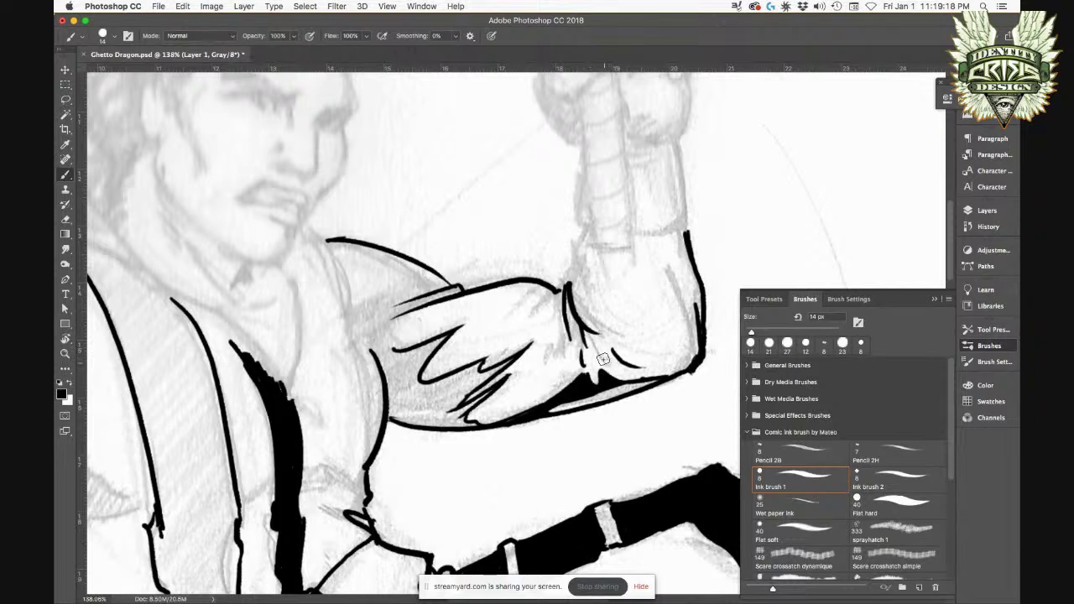
left_click_drag(599, 363, 598, 375)
Step: Fill the jagged muscle shadow inside the raised upper arm with solid black from the armpit to the underside line
mouse_move(379, 360)
left_mouse_down()
mouse_move(428, 345)
mouse_move(386, 360)
mouse_move(426, 355)
mouse_move(411, 380)
mouse_move(421, 356)
mouse_move(391, 372)
mouse_move(384, 391)
mouse_move(386, 356)
mouse_move(393, 412)
mouse_move(399, 370)
left_mouse_up()
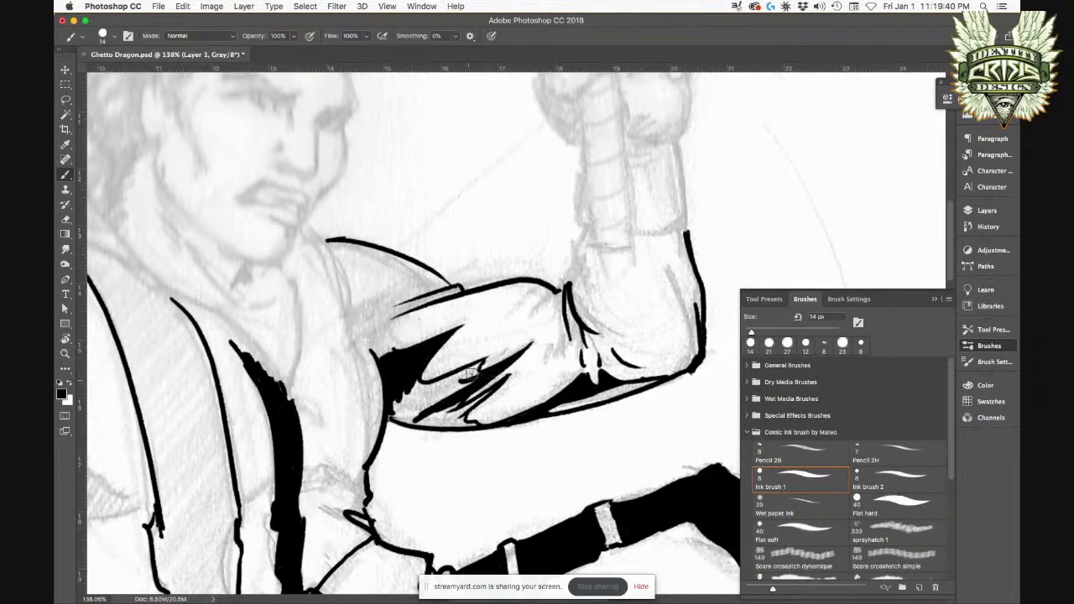
left_click_drag(473, 369, 403, 395)
mouse_move(475, 374)
left_mouse_down()
mouse_move(408, 394)
mouse_move(421, 389)
left_mouse_up()
right_click(432, 379)
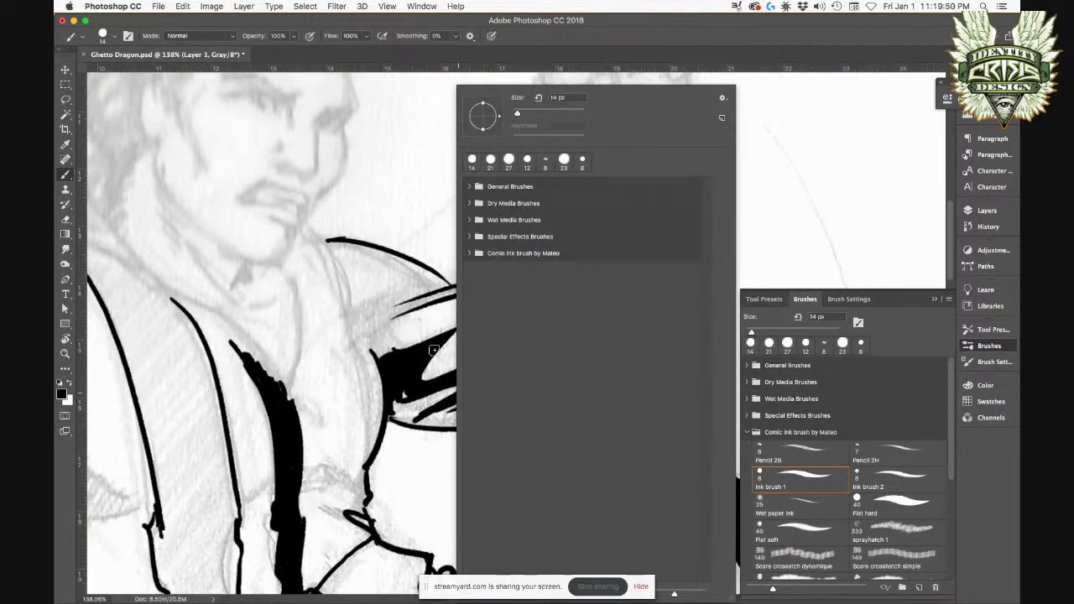
left_click(431, 385)
mouse_move(454, 393)
left_mouse_down()
mouse_move(478, 401)
mouse_move(455, 418)
mouse_move(472, 425)
mouse_move(451, 406)
mouse_move(436, 417)
mouse_move(458, 417)
mouse_move(451, 396)
mouse_move(404, 396)
mouse_move(399, 414)
mouse_move(453, 423)
mouse_move(399, 414)
mouse_move(428, 415)
mouse_move(395, 412)
left_mouse_up()
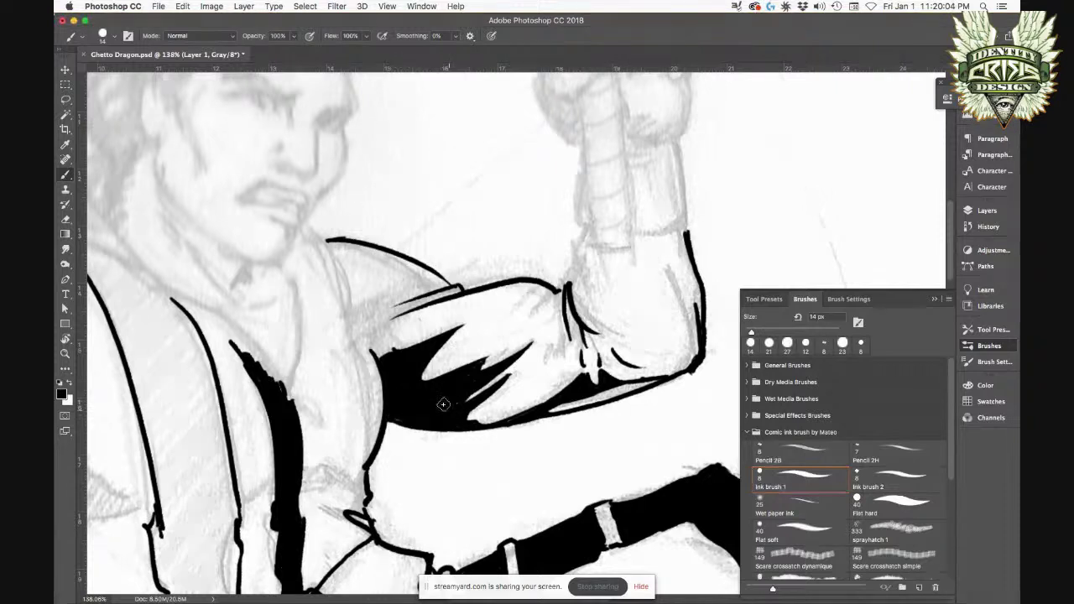
left_click_drag(375, 355, 406, 338)
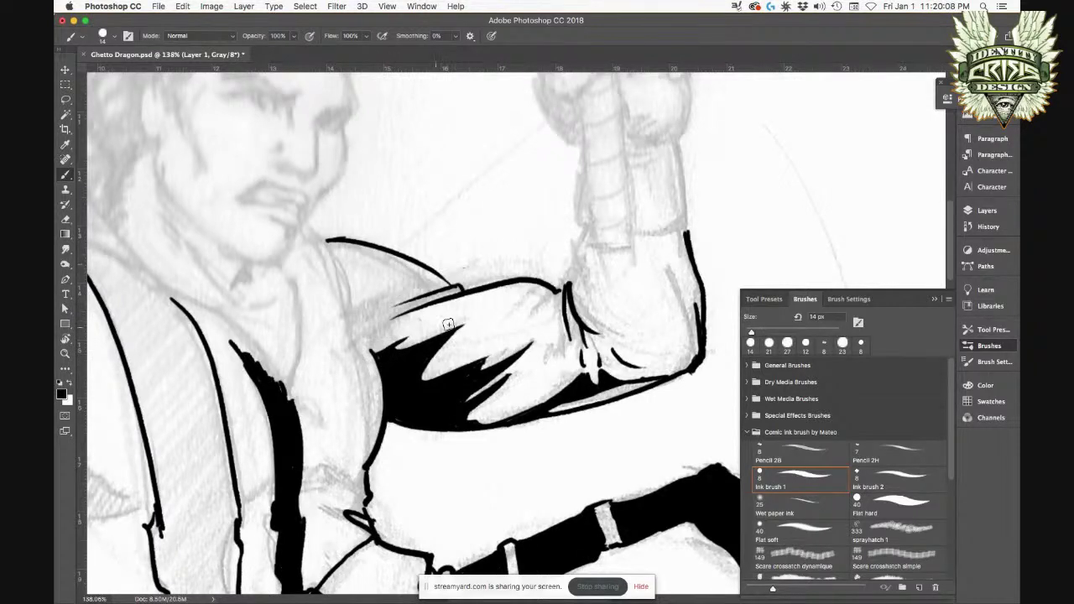
Step: Ink a short biceps shadow by the inner elbow, the forearm's inner contour, and small hatch strokes along its outer edge
left_click_drag(563, 340, 538, 371)
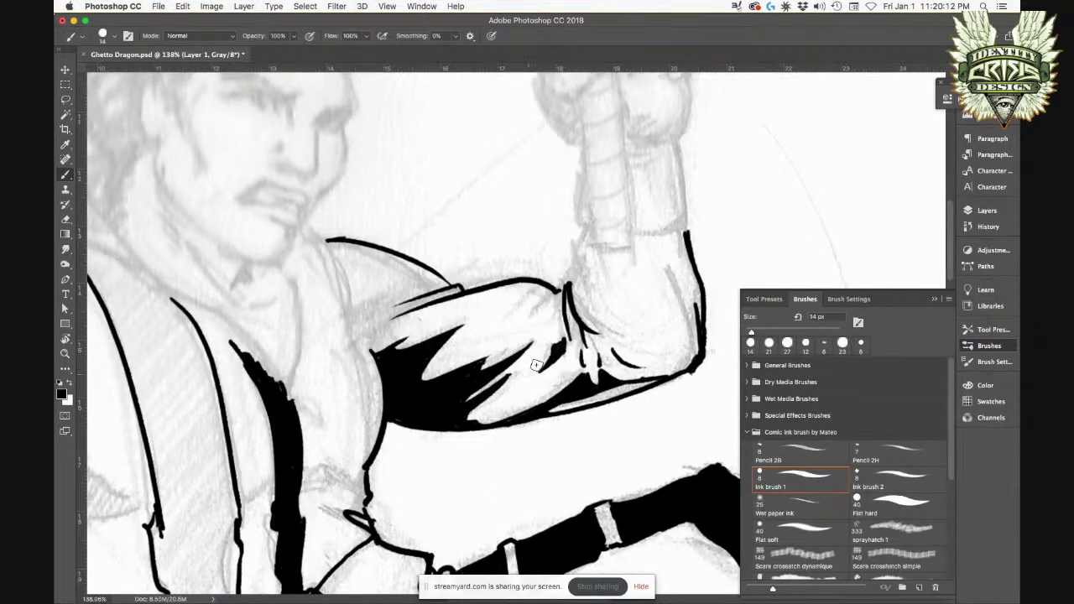
mouse_move(567, 290)
left_mouse_down()
mouse_move(575, 252)
mouse_move(571, 281)
left_mouse_up()
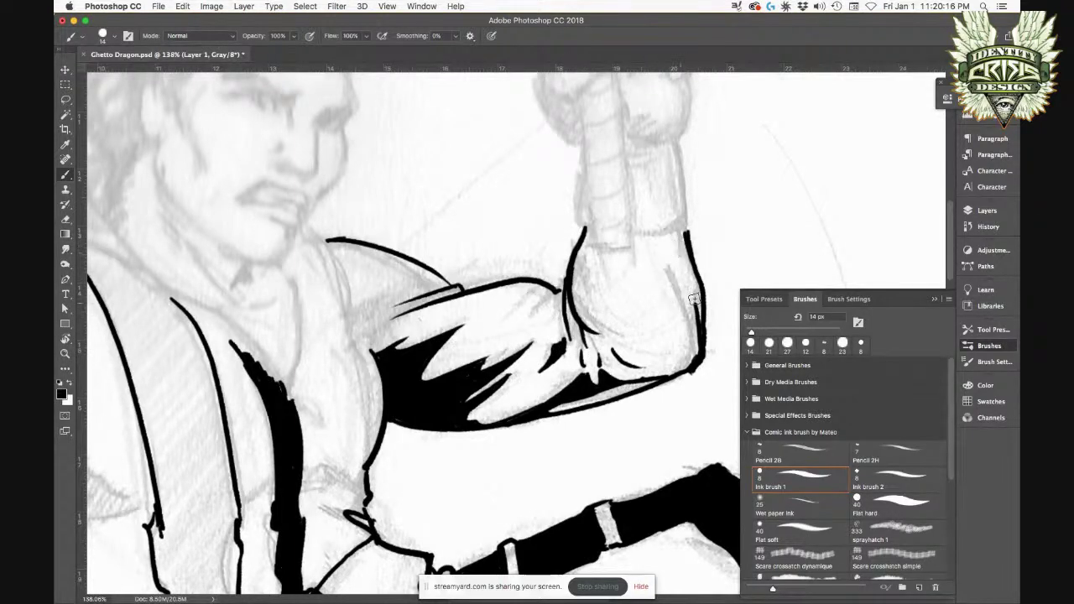
left_click_drag(695, 312, 686, 275)
Step: Ink the wrist wrap's lower edge and both of its side contours on the raised forearm
left_click_drag(638, 231, 689, 224)
mouse_move(591, 296)
left_mouse_down()
mouse_move(555, 339)
mouse_move(514, 510)
left_mouse_up()
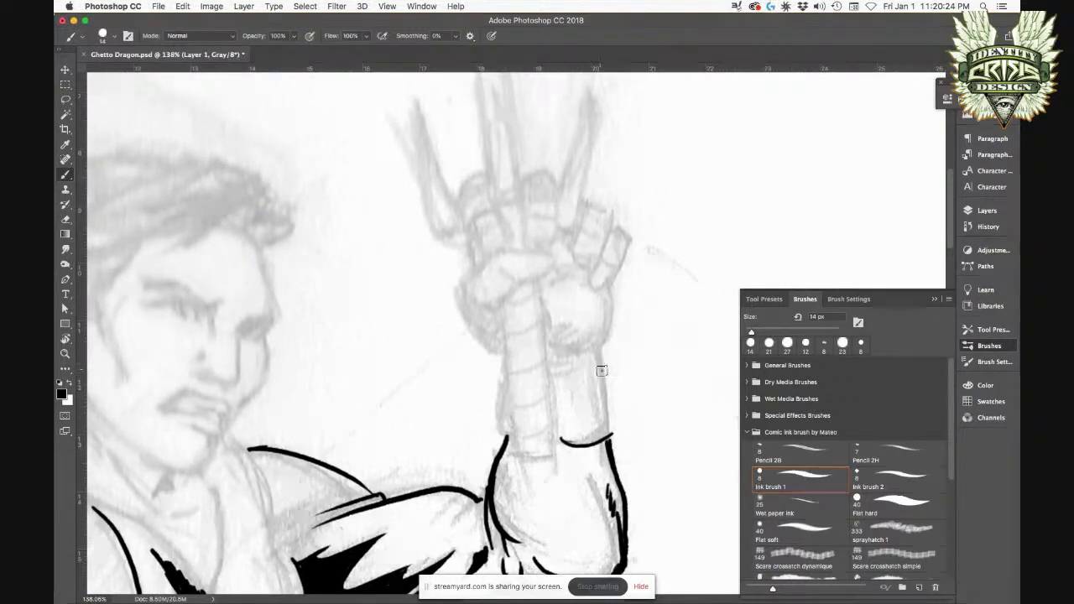
left_click_drag(600, 351, 615, 441)
left_click_drag(562, 445, 614, 435)
left_click_drag(506, 436, 513, 437)
left_click_drag(500, 379, 503, 438)
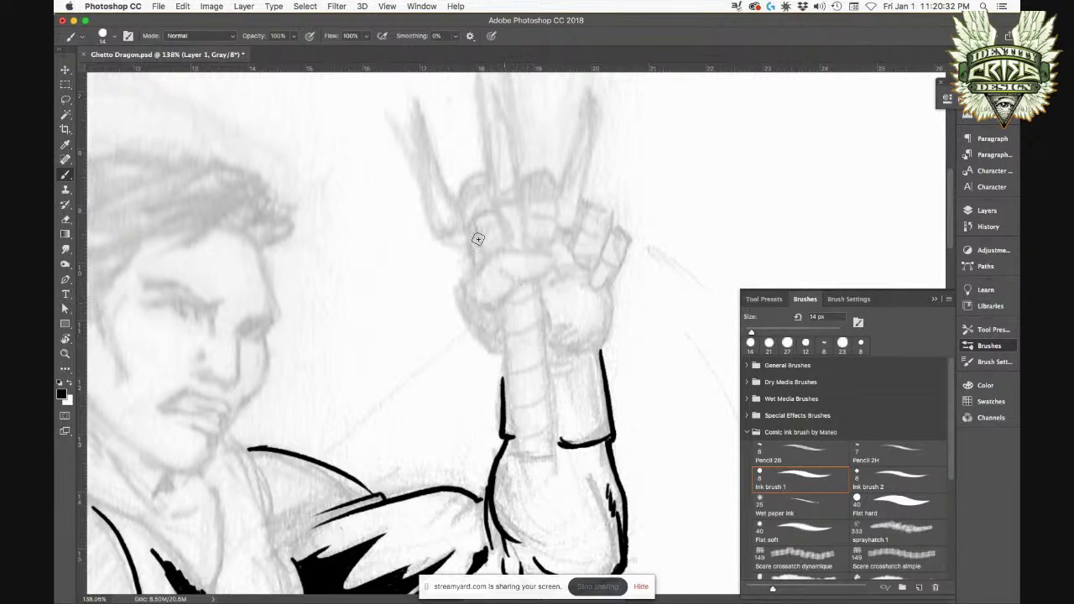
Step: Outline the raised hand's four curled fingers with their joint lines and ink the palm's outer contour down to the wrist
mouse_move(485, 185)
left_mouse_down()
mouse_move(463, 204)
mouse_move(467, 223)
mouse_move(496, 214)
left_mouse_up()
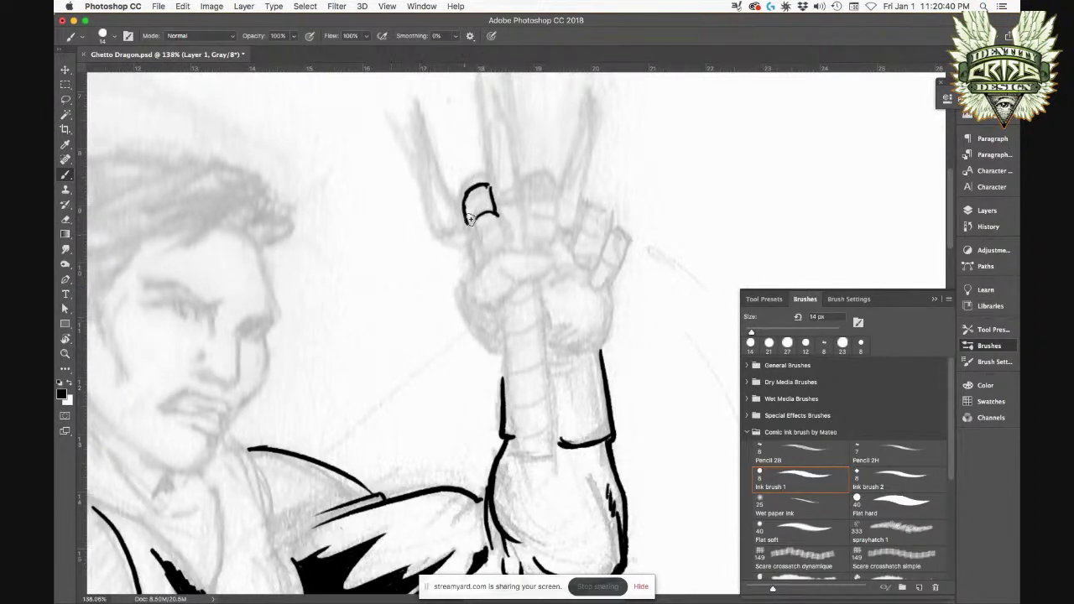
mouse_move(487, 186)
left_mouse_down()
mouse_move(506, 230)
mouse_move(476, 234)
mouse_move(483, 248)
mouse_move(507, 237)
left_mouse_up()
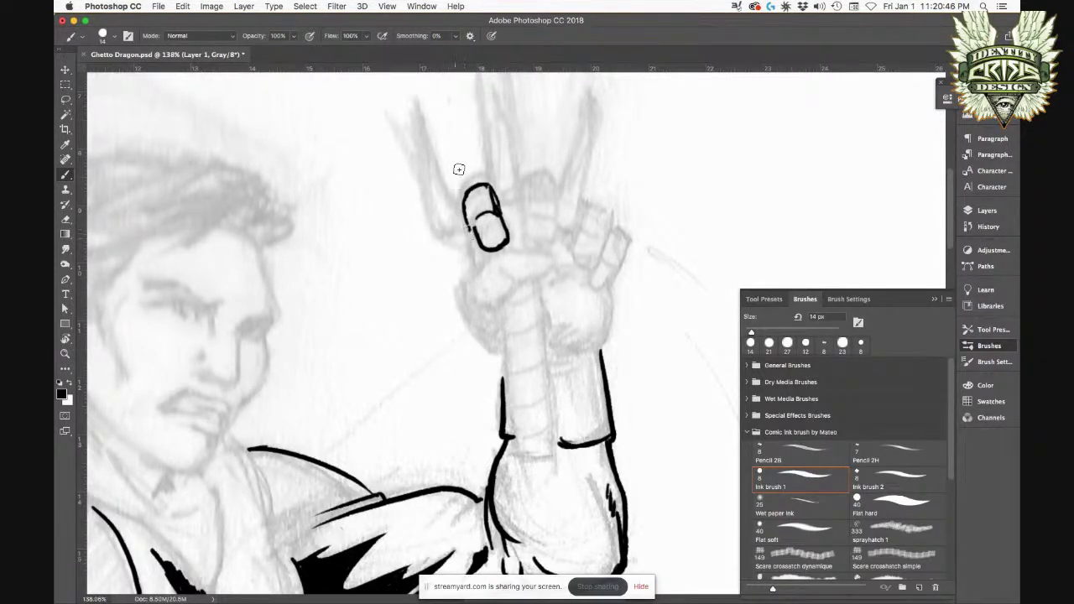
left_click_drag(521, 186, 546, 177)
mouse_move(546, 175)
left_mouse_down()
mouse_move(555, 226)
mouse_move(545, 246)
mouse_move(552, 216)
mouse_move(525, 193)
mouse_move(541, 248)
left_mouse_up()
mouse_move(581, 199)
left_mouse_down()
mouse_move(579, 219)
mouse_move(591, 195)
mouse_move(609, 220)
mouse_move(587, 270)
left_mouse_up()
mouse_move(578, 221)
left_mouse_down()
mouse_move(566, 264)
mouse_move(586, 270)
left_mouse_up()
mouse_move(611, 228)
left_mouse_down()
mouse_move(630, 245)
mouse_move(624, 267)
mouse_move(602, 271)
mouse_move(612, 275)
mouse_move(597, 285)
mouse_move(607, 336)
mouse_move(598, 351)
mouse_move(578, 353)
left_mouse_up()
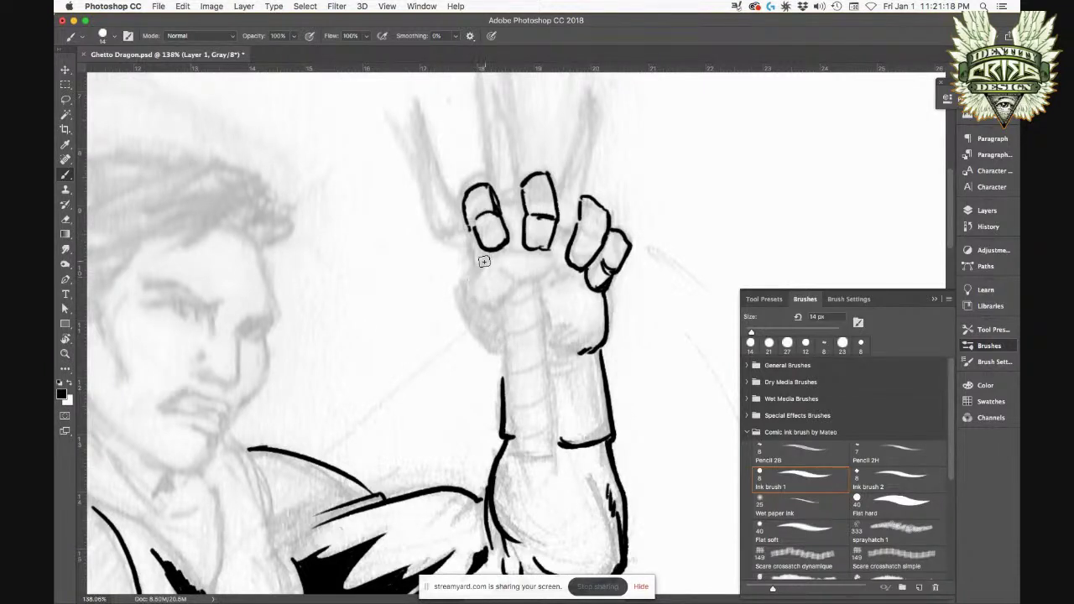
Step: Ink the raised hand's thumb, the contour at its base, and the thumb-side line running down the wrist wrap
mouse_move(471, 279)
left_mouse_down()
mouse_move(512, 240)
mouse_move(509, 248)
mouse_move(560, 258)
mouse_move(533, 278)
mouse_move(509, 278)
mouse_move(539, 277)
mouse_move(554, 257)
mouse_move(551, 269)
mouse_move(513, 283)
mouse_move(531, 283)
mouse_move(515, 283)
mouse_move(495, 314)
left_mouse_up()
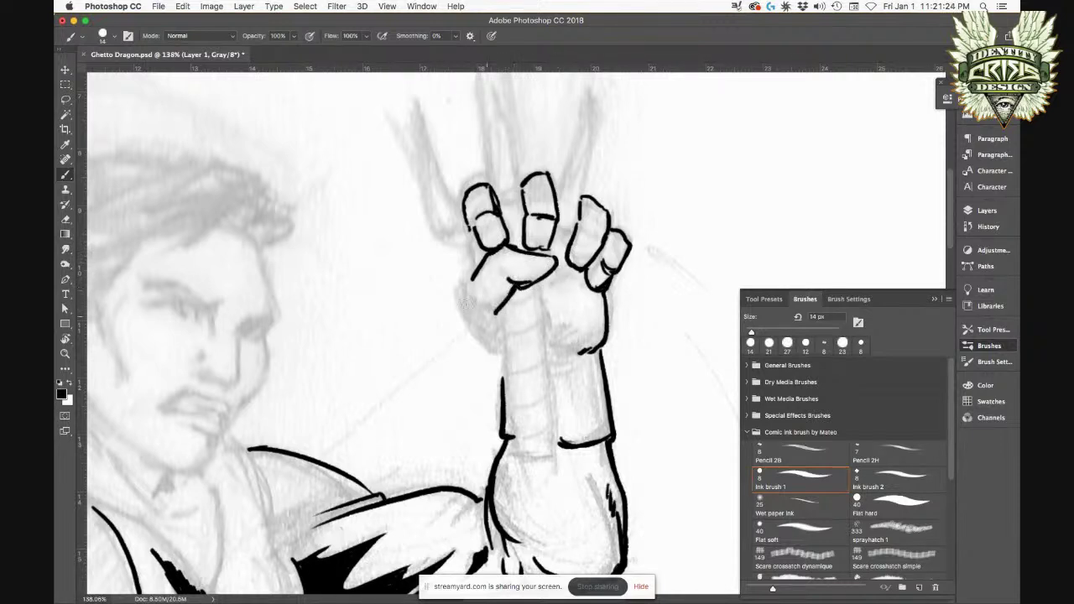
mouse_move(470, 251)
left_mouse_down()
mouse_move(461, 292)
mouse_move(472, 320)
mouse_move(460, 297)
mouse_move(503, 351)
left_mouse_up()
left_click_drag(497, 307, 512, 441)
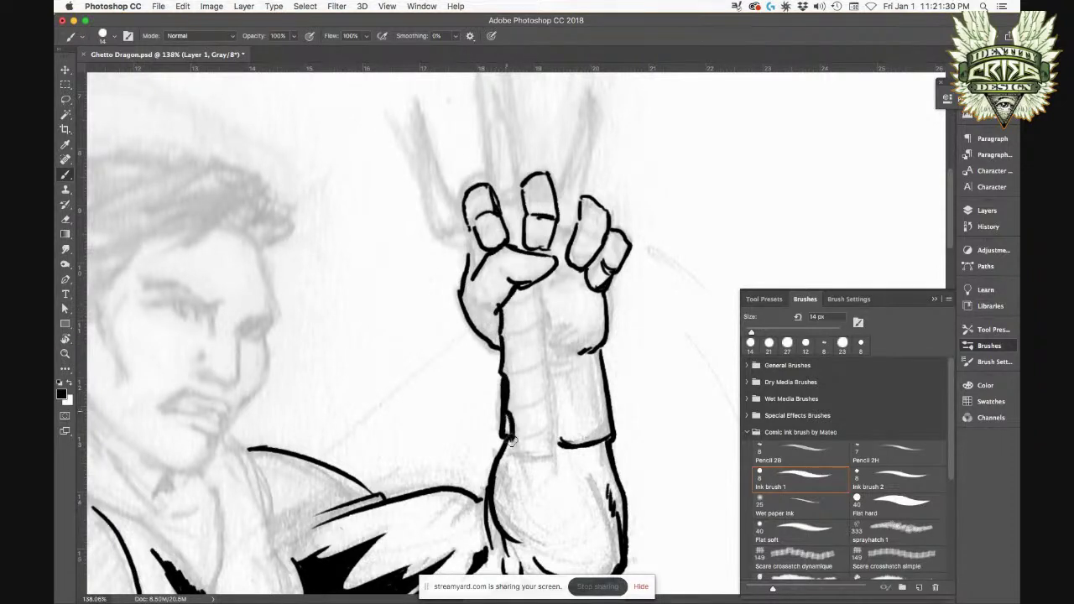
Step: Outline the segmented strip down the front of the wrist wrap and add its curved bands with small black shadows
mouse_move(538, 284)
left_mouse_down()
mouse_move(555, 420)
mouse_move(537, 453)
mouse_move(514, 463)
left_mouse_up()
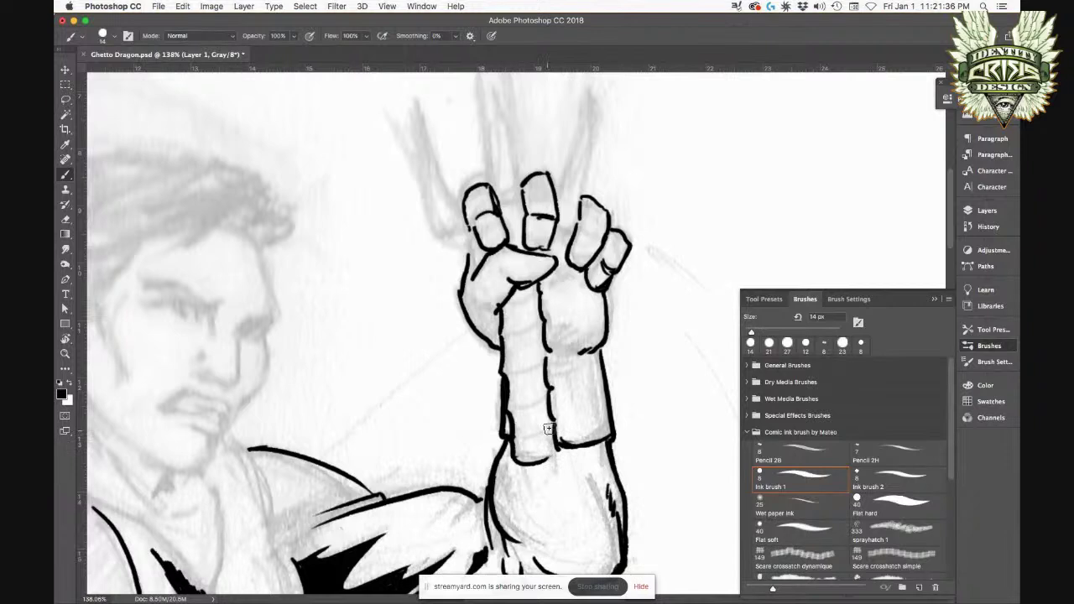
left_click_drag(547, 388, 532, 403)
left_click_drag(546, 349, 528, 363)
left_click_drag(543, 321, 524, 332)
mouse_move(539, 290)
left_mouse_down()
mouse_move(508, 333)
mouse_move(509, 317)
mouse_move(521, 448)
left_mouse_up()
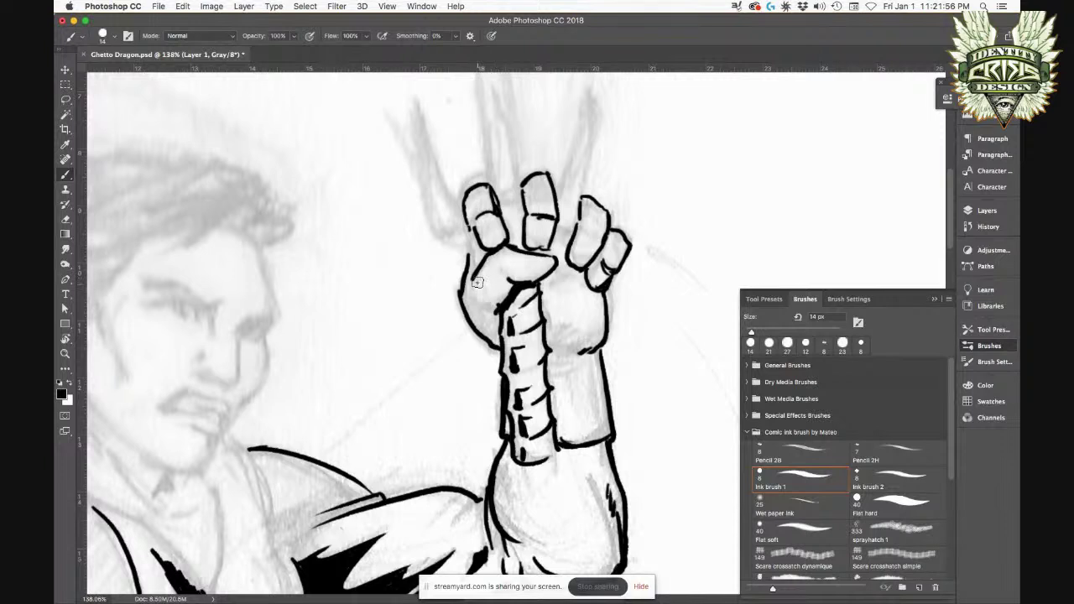
Step: Hatch the shadow at the base of the thumb and ink black shading along the shadow side of the fingers
mouse_move(467, 290)
left_mouse_down()
mouse_move(484, 345)
mouse_move(500, 345)
left_mouse_up()
left_click_drag(466, 186, 468, 219)
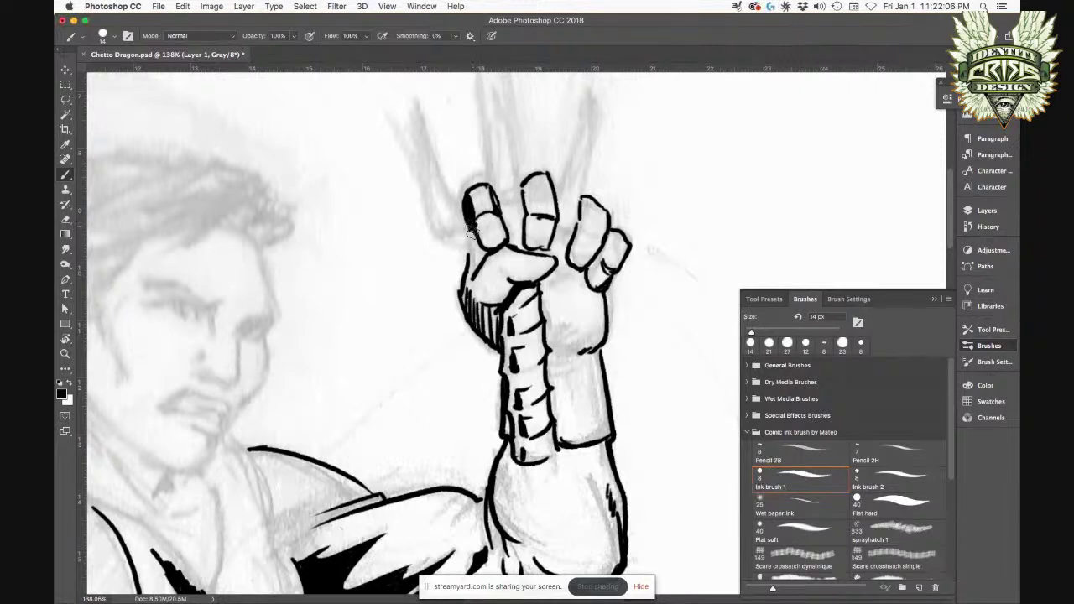
mouse_move(478, 216)
left_mouse_down()
mouse_move(488, 245)
mouse_move(479, 227)
mouse_move(488, 220)
mouse_move(471, 227)
mouse_move(492, 233)
mouse_move(484, 238)
left_mouse_up()
mouse_move(528, 188)
left_mouse_down()
mouse_move(530, 202)
mouse_move(534, 186)
left_mouse_up()
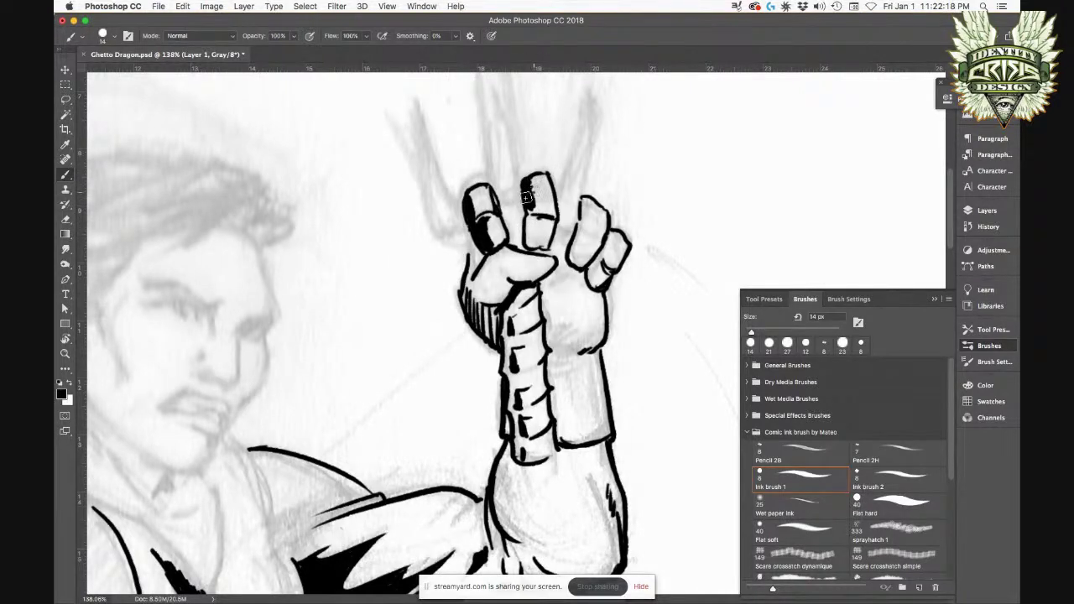
left_click_drag(533, 222, 531, 244)
mouse_move(552, 217)
left_mouse_down()
mouse_move(538, 238)
mouse_move(535, 221)
mouse_move(548, 208)
mouse_move(536, 219)
mouse_move(549, 218)
mouse_move(529, 216)
mouse_move(529, 246)
mouse_move(532, 217)
left_mouse_up()
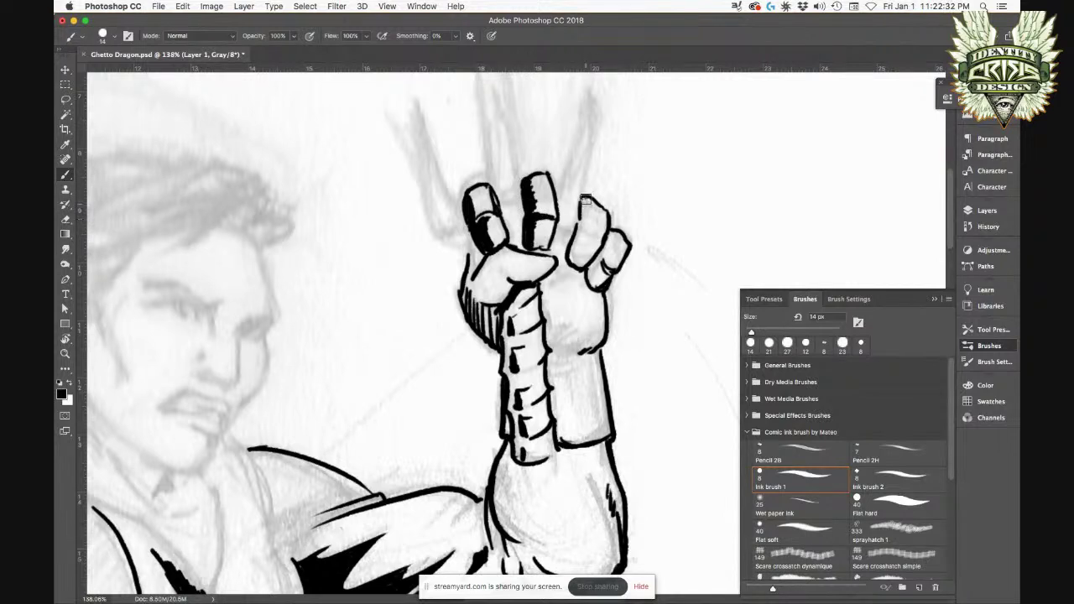
mouse_move(590, 198)
left_mouse_down()
mouse_move(574, 260)
mouse_move(600, 256)
mouse_move(583, 266)
mouse_move(613, 240)
left_mouse_up()
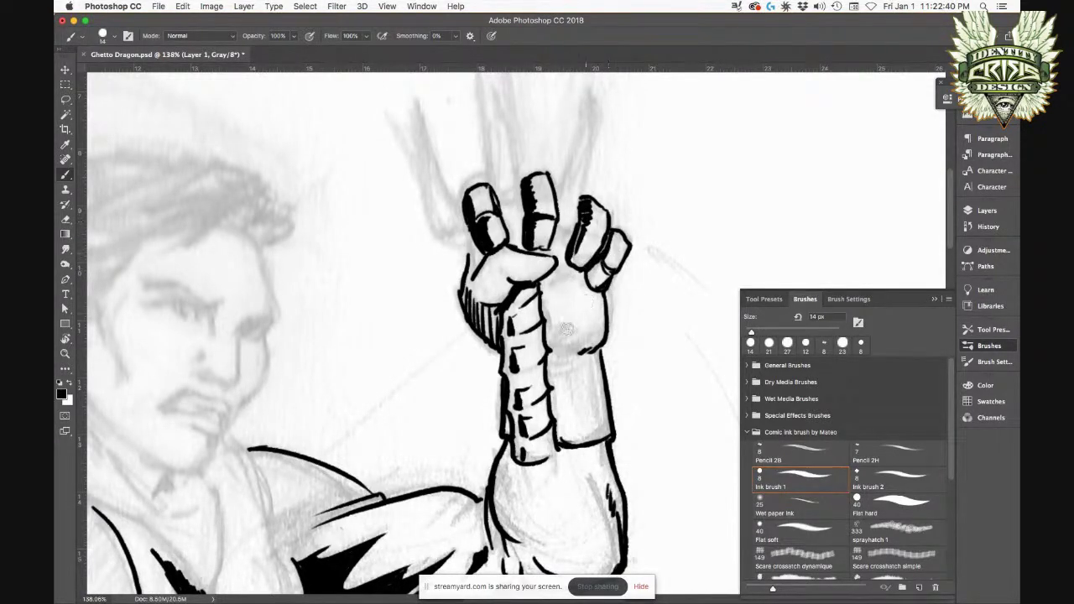
Step: Hatch the heel of the palm and shade the wrist wrap beside the strip with solid black and vertical strokes
mouse_move(563, 327)
left_mouse_down()
mouse_move(554, 344)
mouse_move(566, 350)
mouse_move(552, 351)
mouse_move(570, 335)
left_mouse_up()
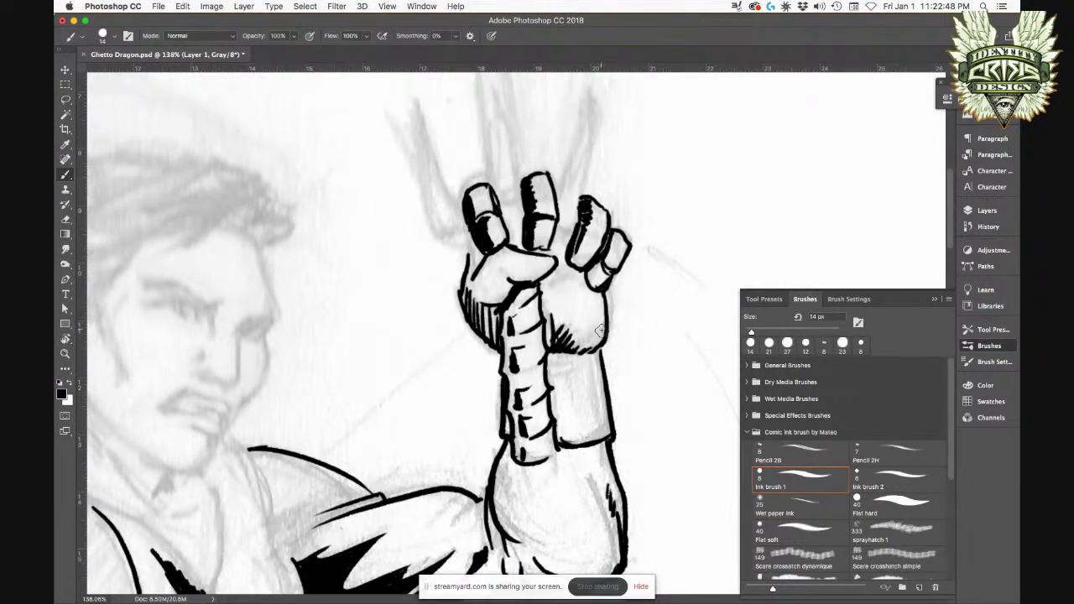
mouse_move(592, 347)
left_mouse_down()
mouse_move(600, 332)
mouse_move(545, 384)
mouse_move(557, 406)
left_mouse_up()
mouse_move(547, 364)
left_mouse_down()
mouse_move(562, 439)
mouse_move(566, 356)
left_mouse_up()
mouse_move(585, 407)
left_mouse_down()
mouse_move(603, 382)
mouse_move(598, 394)
mouse_move(591, 325)
left_mouse_up()
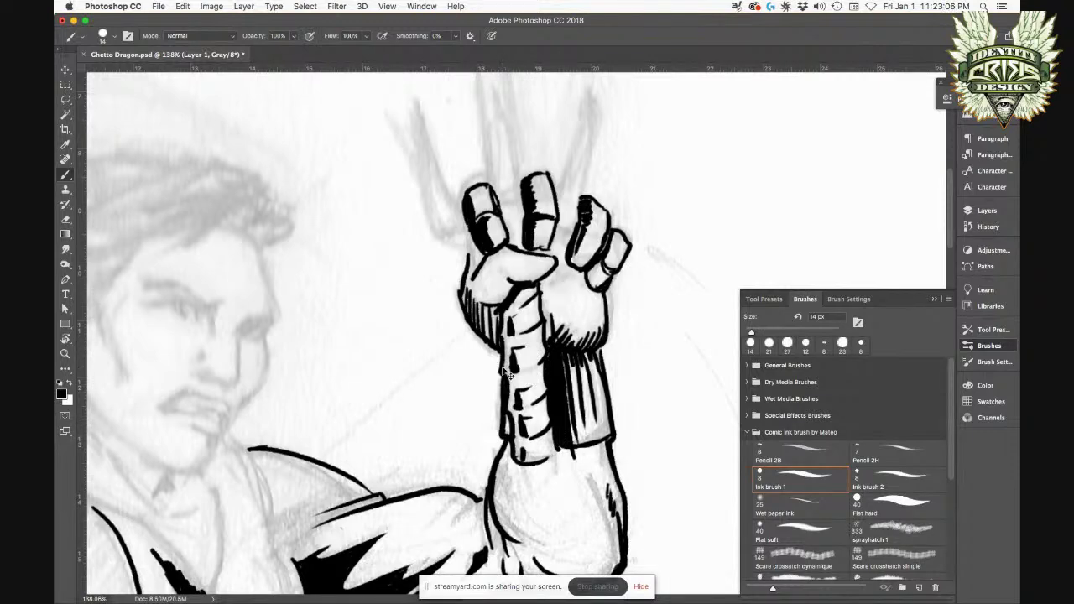
Step: Extend the raised upper arm's black shadow along the underside toward the elbow with jagged strokes
key("super+0")
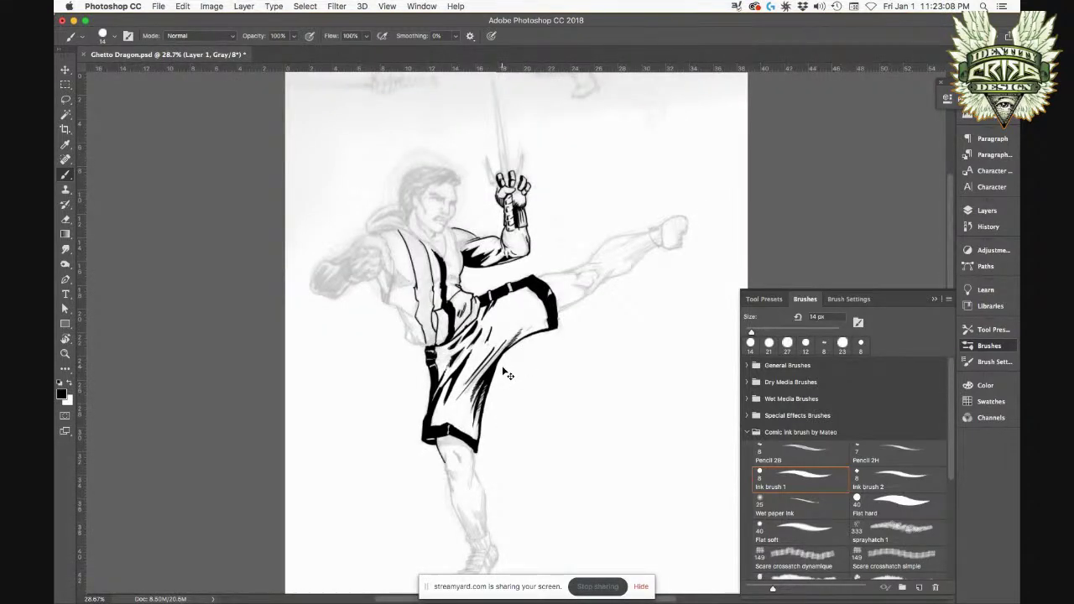
key("super+equal")
key("super+equal")
key("super+equal")
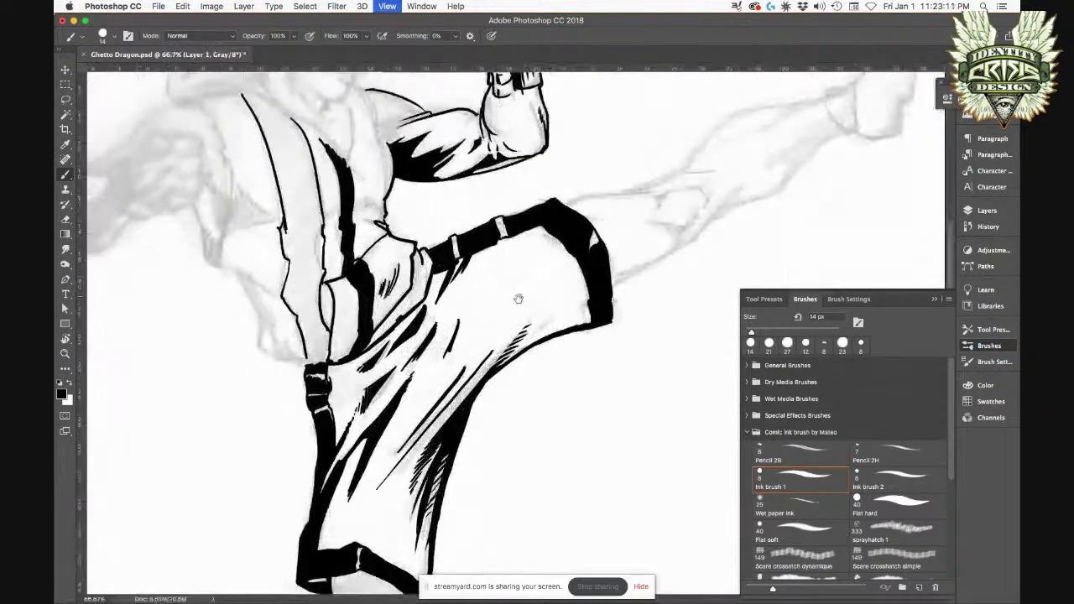
left_click_drag(518, 298, 531, 429)
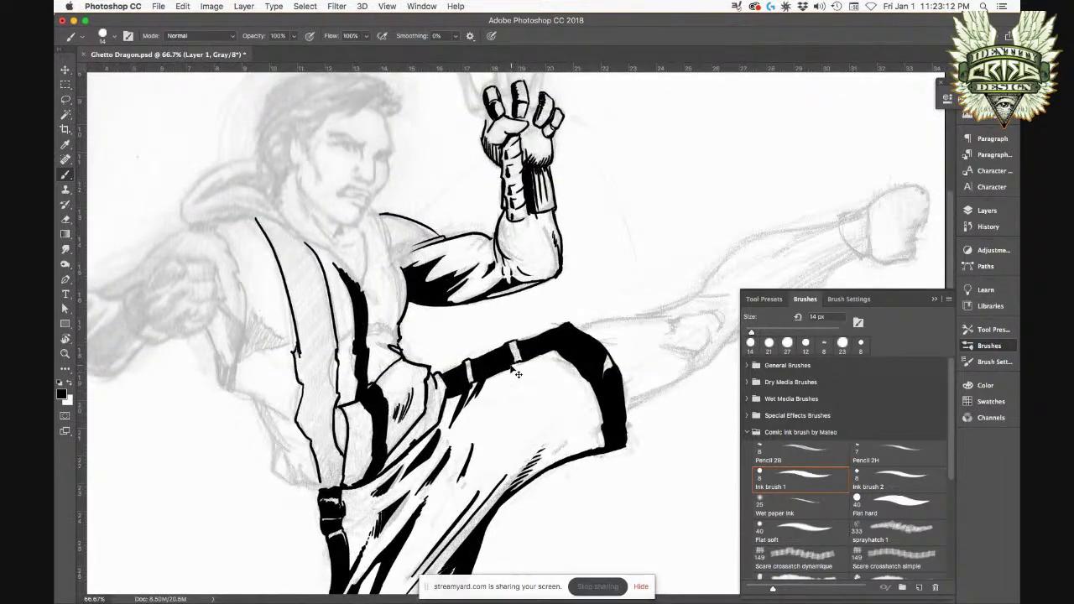
key("super+equal")
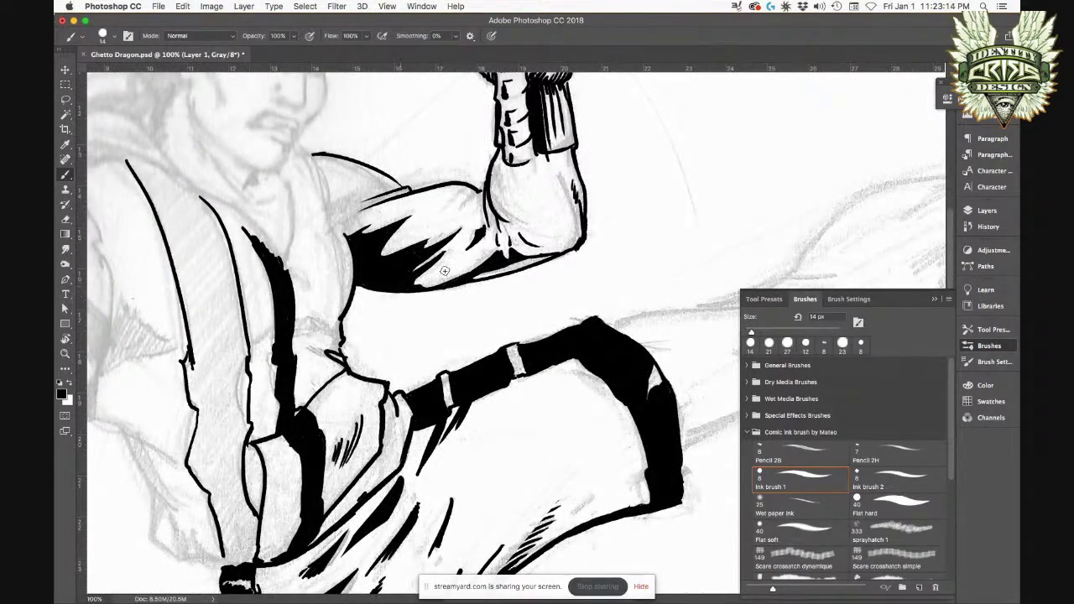
mouse_move(411, 285)
left_mouse_down()
mouse_move(449, 265)
mouse_move(416, 286)
mouse_move(449, 270)
mouse_move(430, 290)
mouse_move(440, 287)
mouse_move(471, 266)
mouse_move(461, 277)
mouse_move(467, 262)
mouse_move(452, 268)
mouse_move(494, 250)
left_mouse_up()
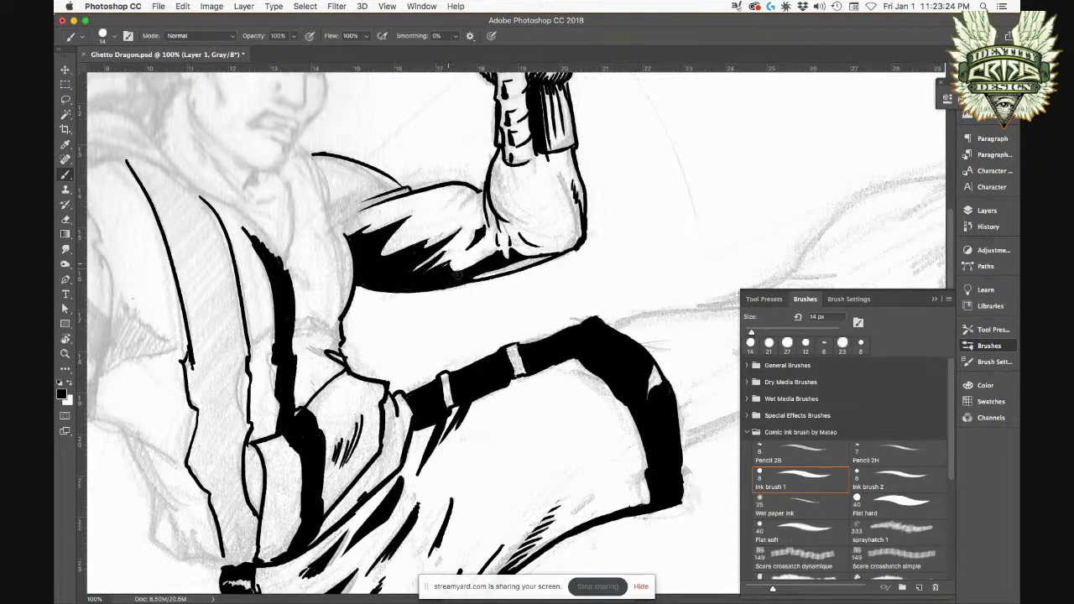
Step: Ink the crease beneath the chest, refine the upper end of the black vest edge, and draw the line from neck to vest
scroll(395, 294, "left", 5)
scroll(394, 294, "down", 2)
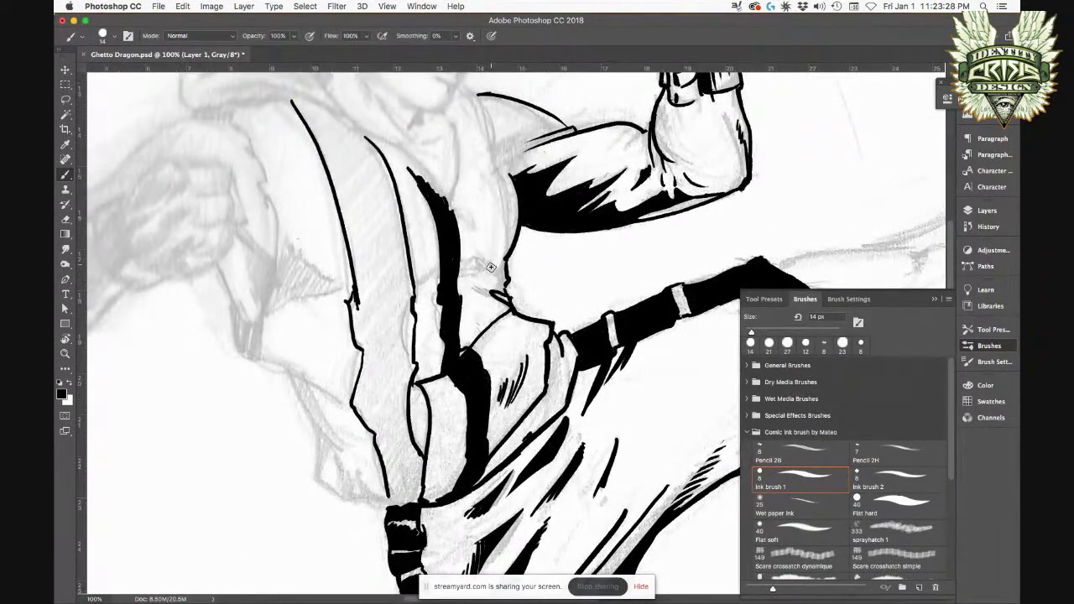
left_click_drag(474, 266, 460, 259)
scroll(444, 204, "up", 10)
left_click_drag(408, 357, 453, 418)
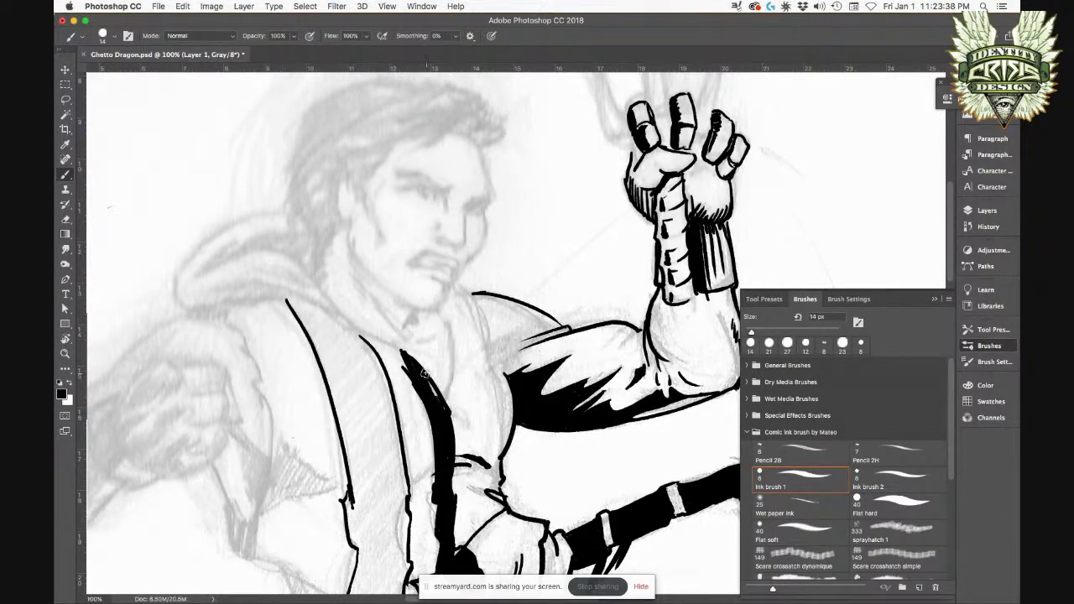
left_click_drag(447, 316, 446, 406)
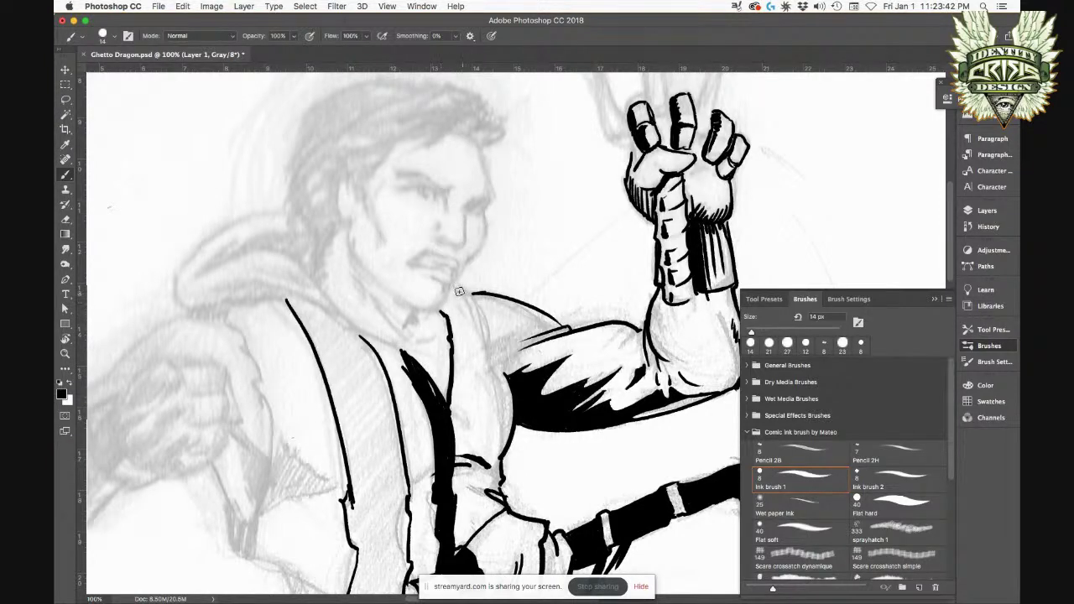
Step: Ink the vest's ragged armhole edges at both shoulders, running the far one down the side of the chest
left_click_drag(463, 289, 485, 325)
left_click_drag(496, 362, 509, 389)
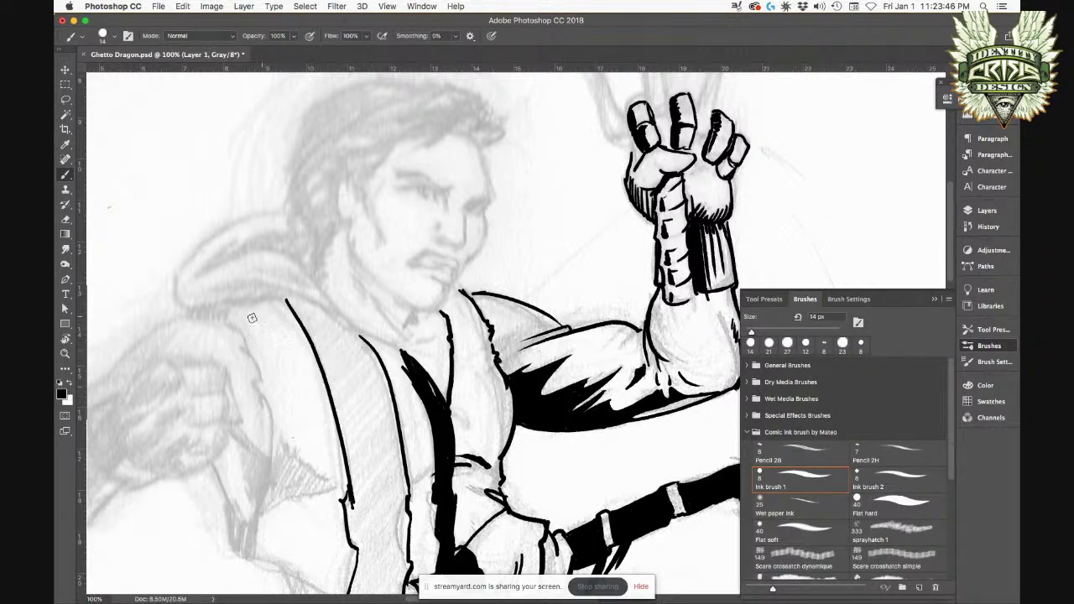
mouse_move(227, 320)
left_mouse_down()
mouse_move(244, 335)
mouse_move(270, 449)
left_mouse_up()
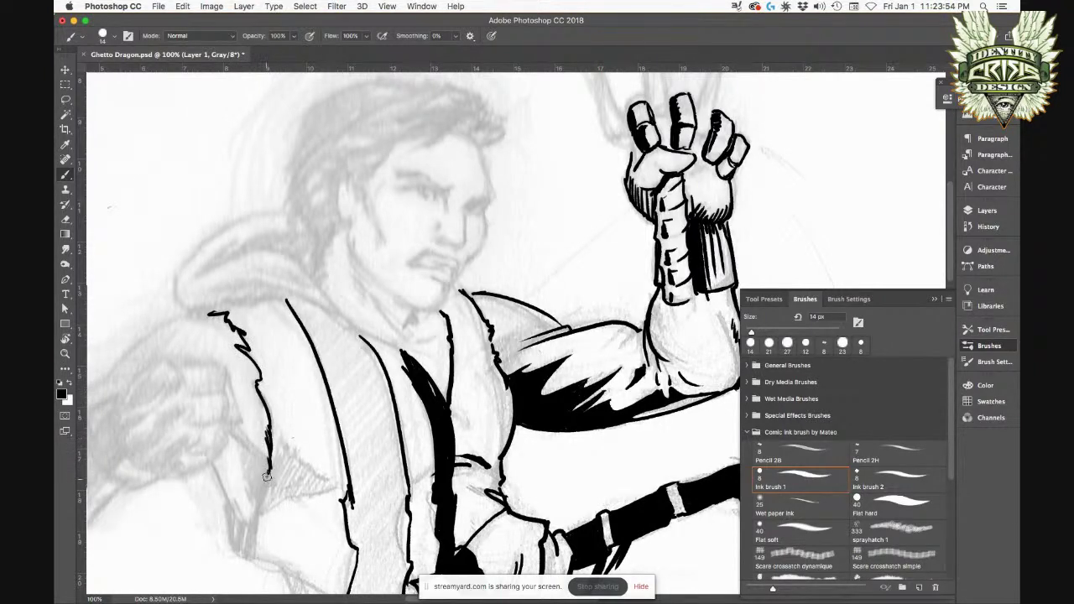
Step: Ink the vest's lower side edge down to a ragged point and hatch the triangular shadow beneath the chest
left_click_drag(269, 466, 241, 549)
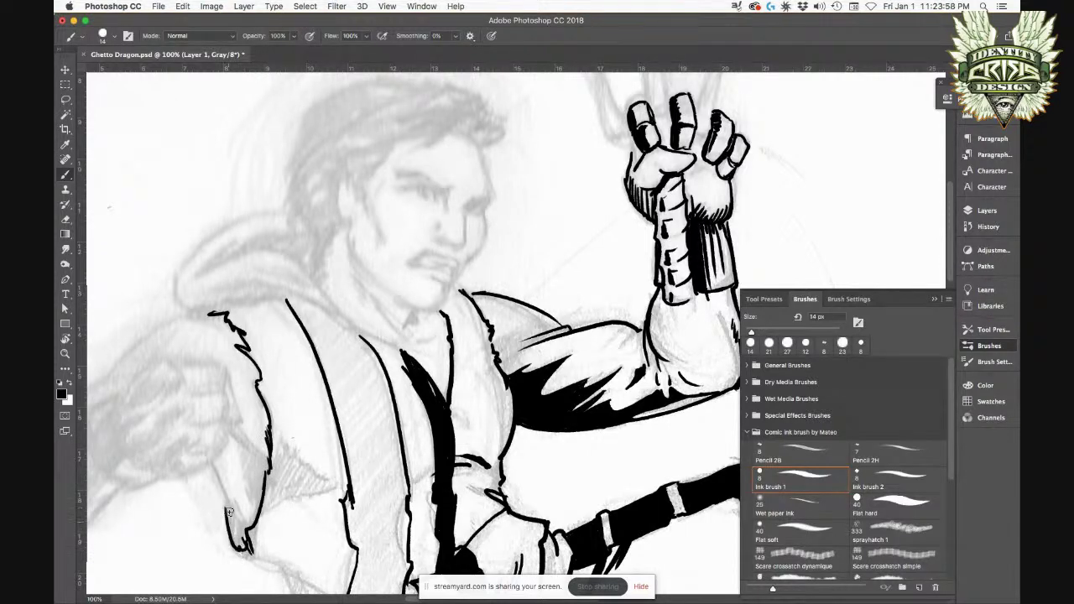
left_click_drag(211, 461, 239, 515)
left_click_drag(295, 459, 317, 486)
left_click_drag(318, 476, 323, 488)
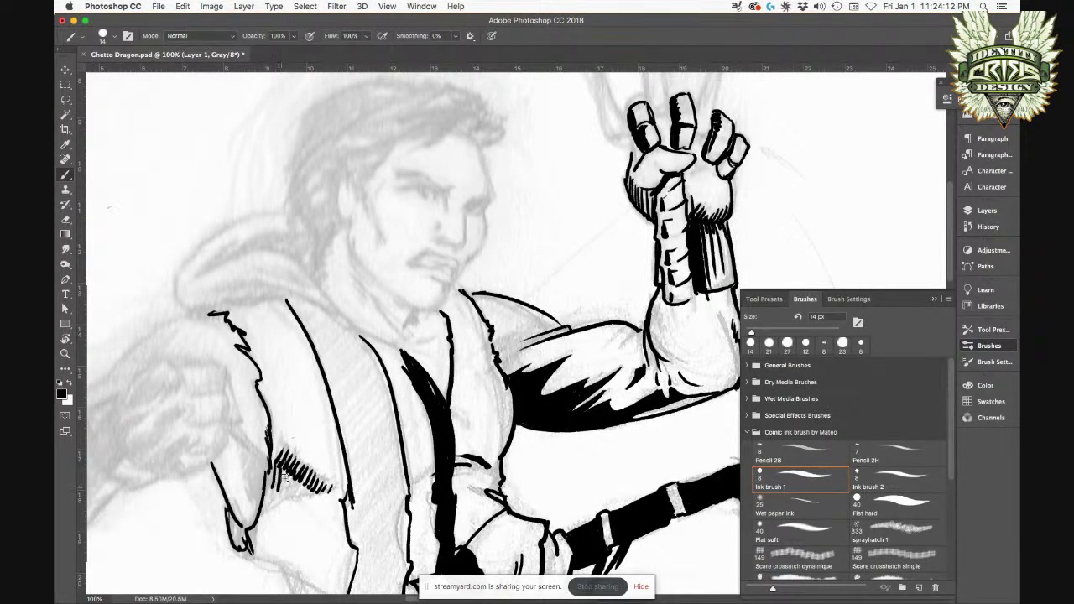
left_click_drag(286, 460, 307, 496)
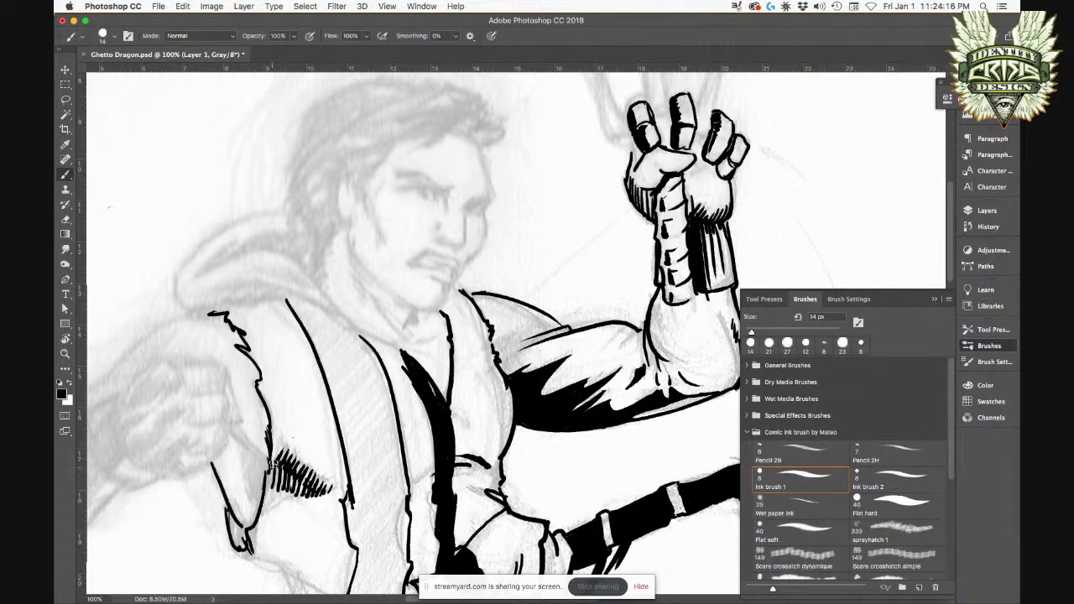
left_click_drag(284, 463, 307, 495)
mouse_move(208, 312)
left_mouse_down()
mouse_move(180, 307)
mouse_move(189, 315)
mouse_move(126, 362)
left_mouse_up()
key("super+minus")
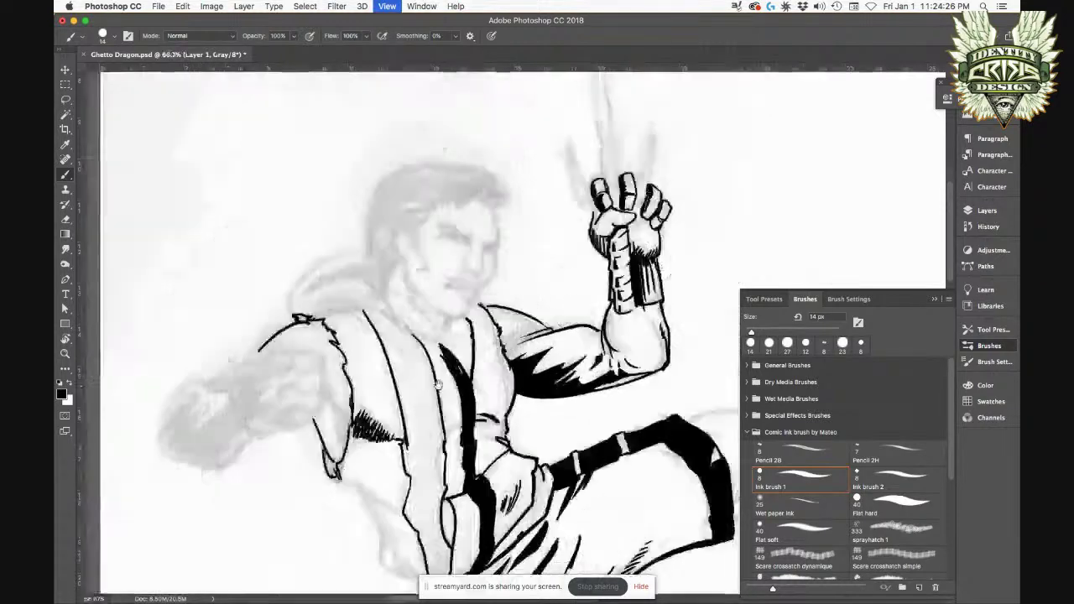
key("super+plus")
key("super+plus")
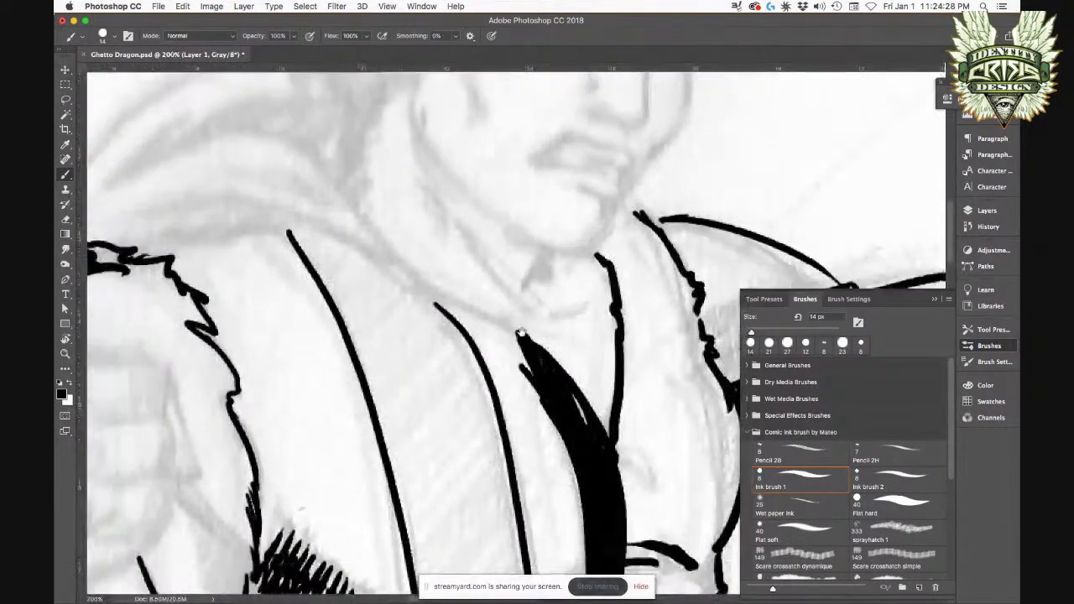
scroll(520, 333, "left", 5)
scroll(492, 335, "down", 2)
left_click_drag(343, 278, 226, 470)
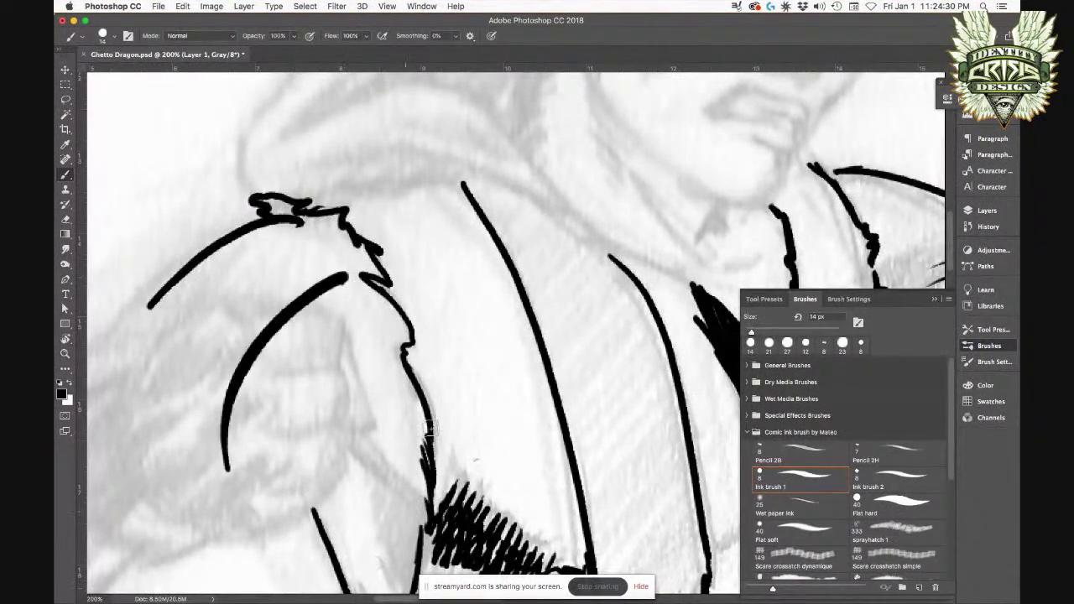
left_click_drag(296, 266, 178, 528)
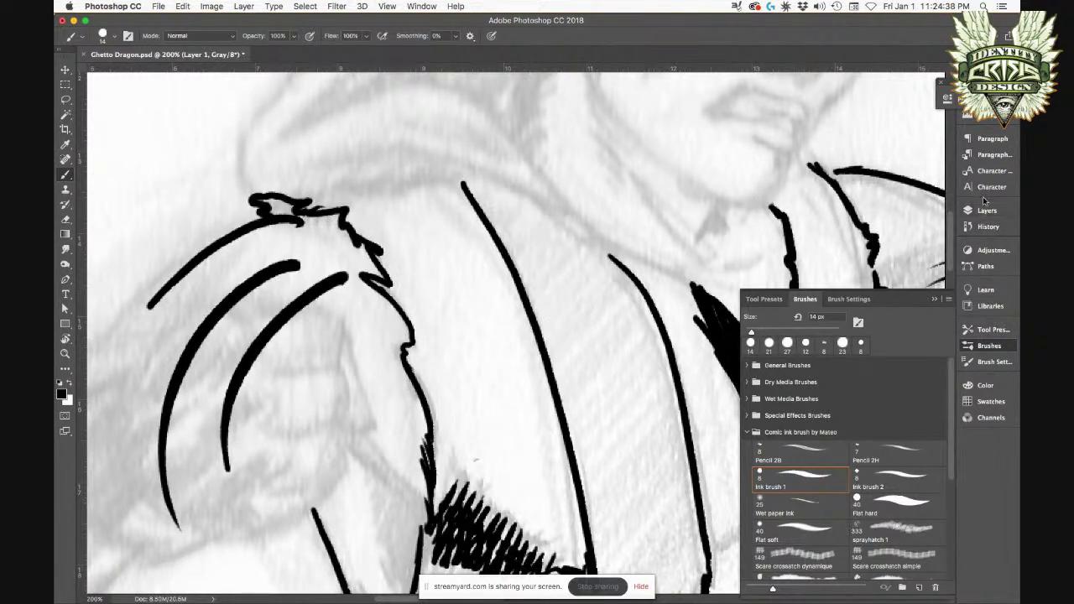
left_click(984, 226)
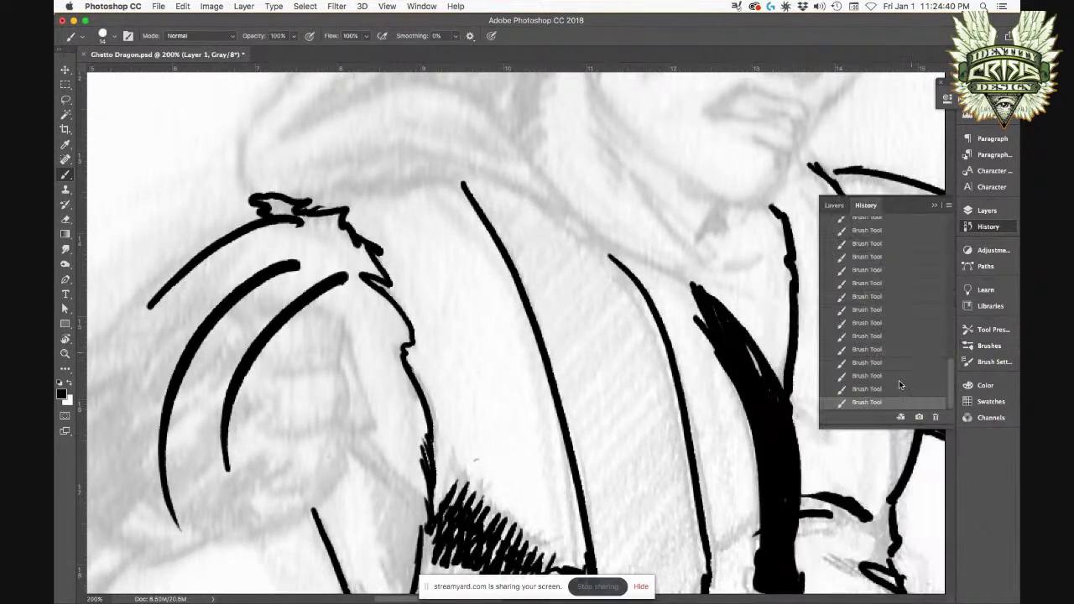
left_click(868, 376)
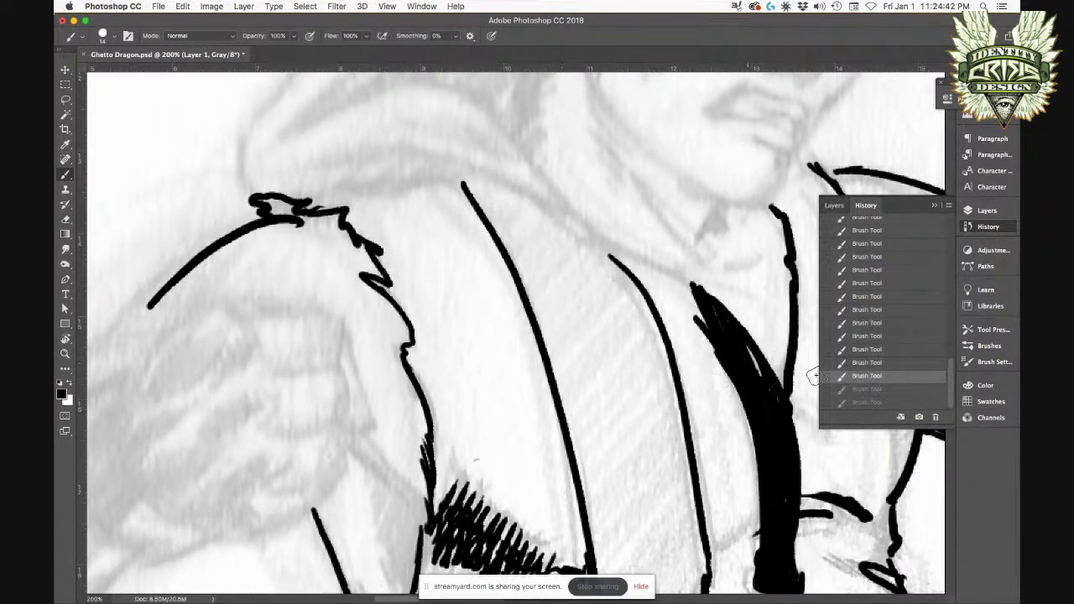
left_click(868, 363)
Step: Ink the bent arm's shoulder curve and upper-arm contour from the ragged armhole toward the elbow with thick tapered strokes
left_click_drag(236, 335, 440, 296)
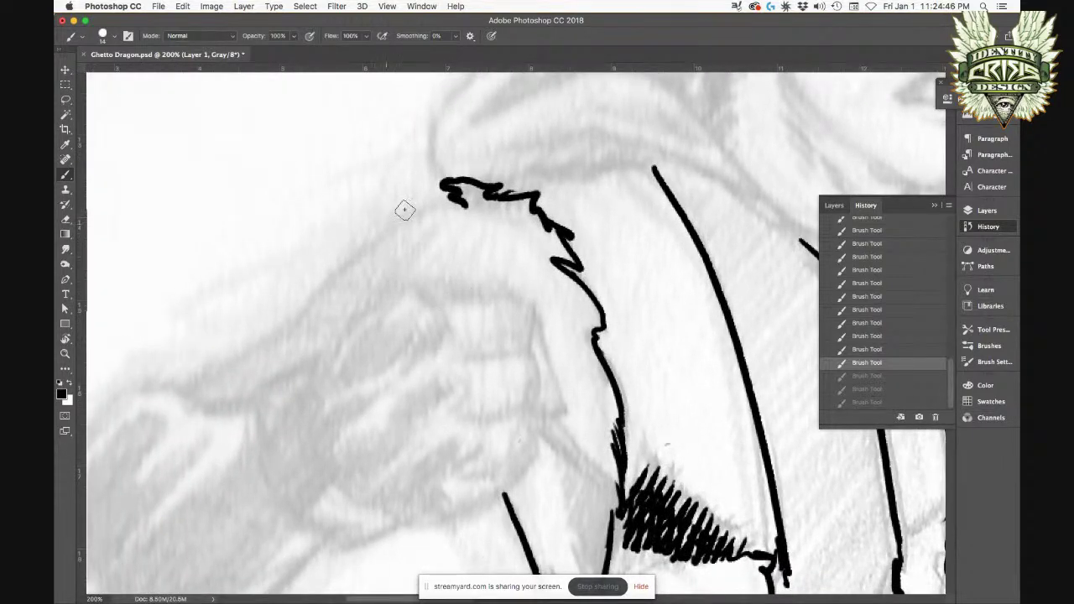
left_click_drag(462, 198, 298, 329)
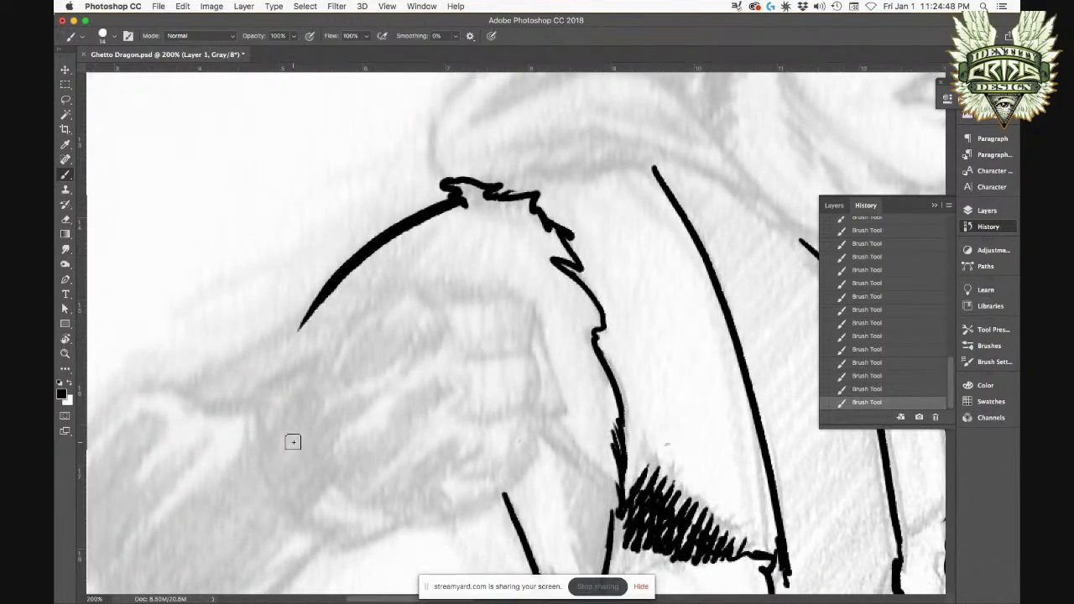
left_click_drag(304, 412, 510, 269)
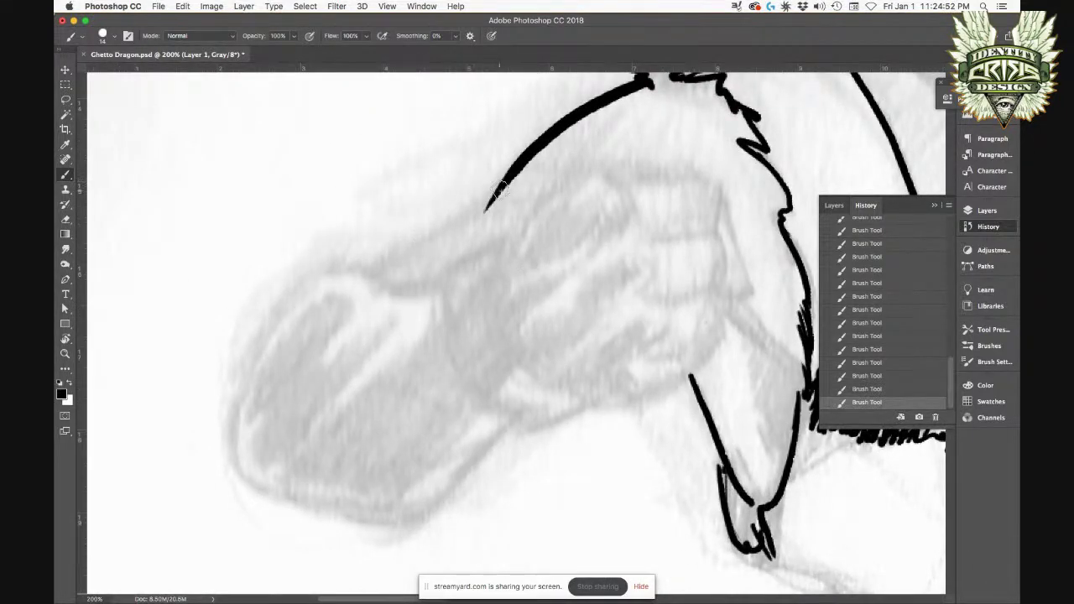
left_click_drag(497, 192, 379, 269)
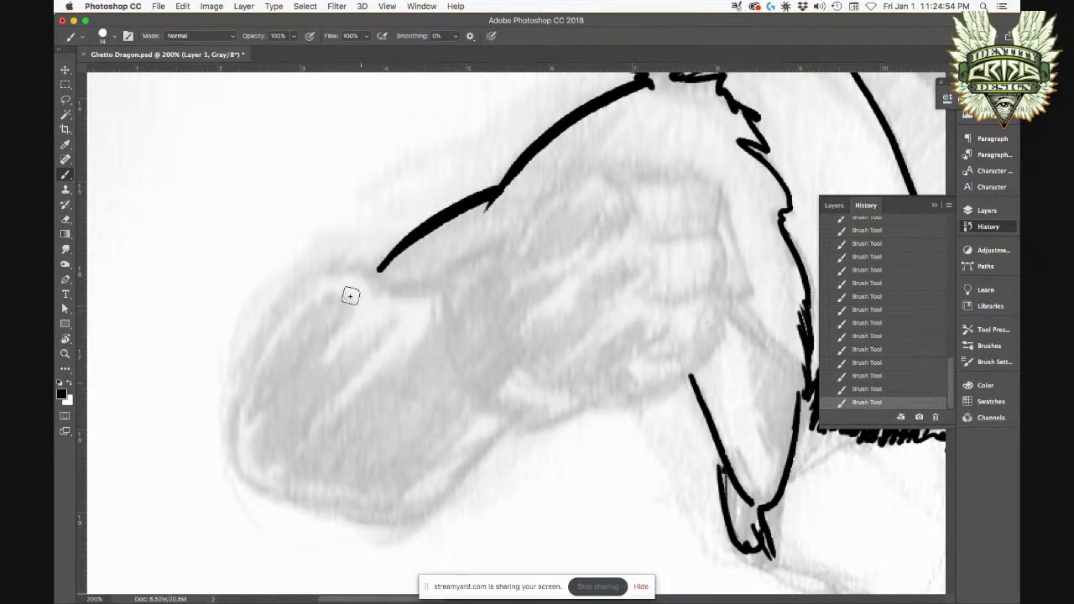
Step: Outline the curved wristband on the bent arm with closed ends and erase the line overshooting its lower corner
left_click_drag(485, 251, 431, 287)
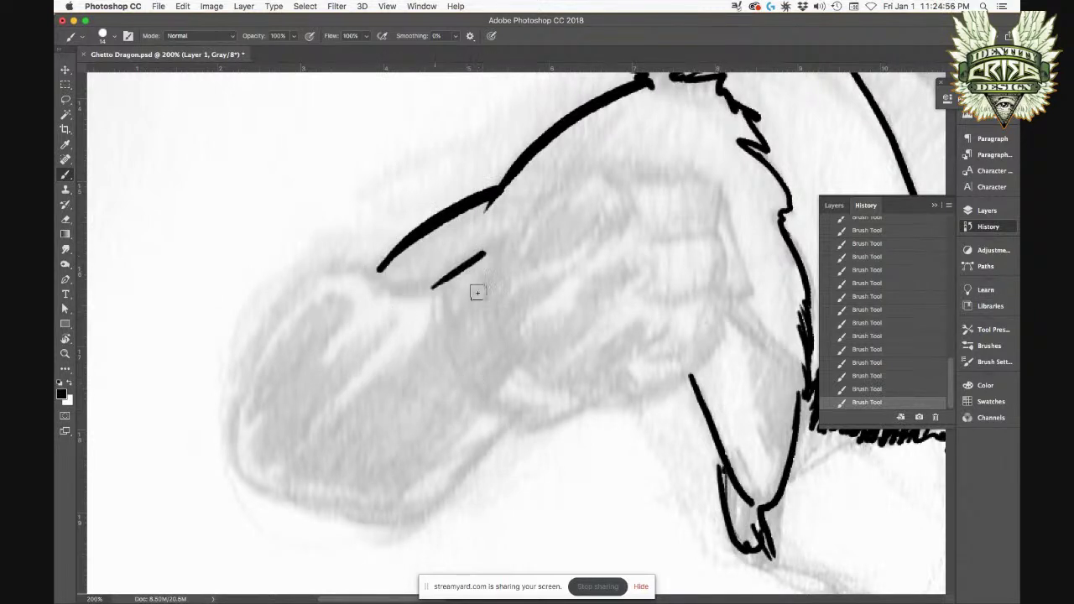
mouse_move(490, 252)
left_mouse_down()
mouse_move(488, 302)
mouse_move(591, 414)
left_mouse_up()
key("super+z")
left_click_drag(489, 254, 558, 389)
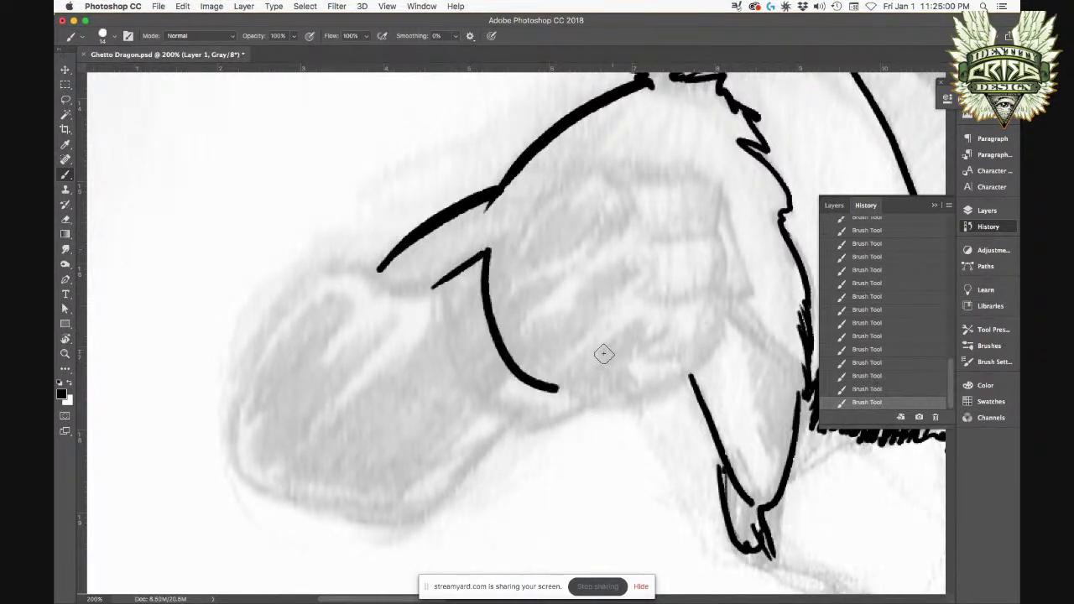
mouse_move(434, 286)
left_mouse_down()
mouse_move(436, 303)
mouse_move(587, 411)
left_mouse_up()
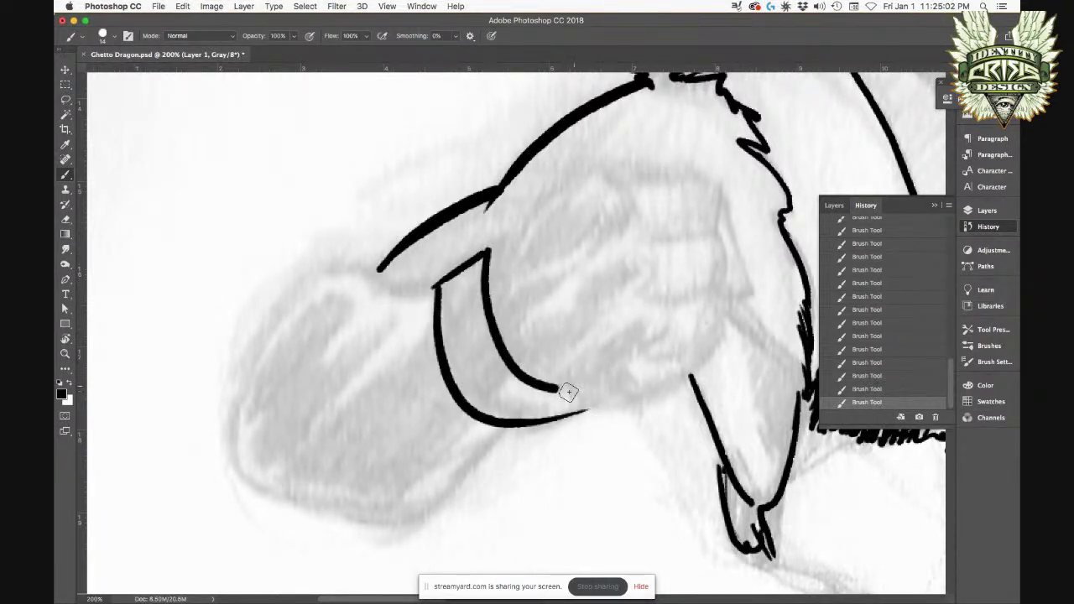
left_click_drag(508, 428, 560, 385)
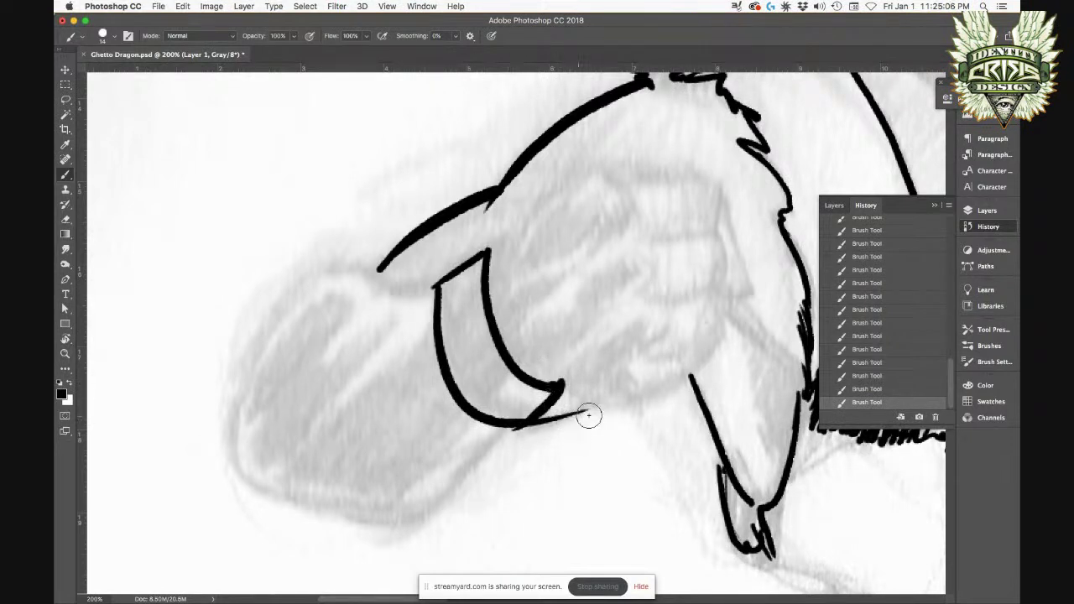
left_click_drag(596, 408, 513, 437)
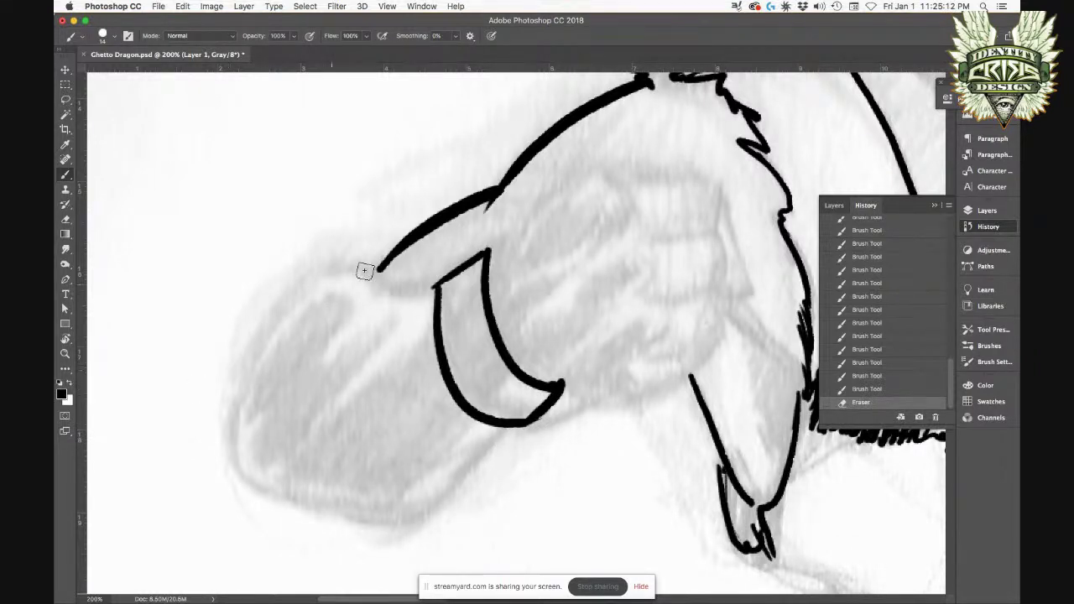
Step: Ink the foreshortened forearm's outline around the elbow and build a dense black shadow along its outer edge
mouse_move(369, 265)
left_mouse_down()
mouse_move(331, 274)
mouse_move(243, 436)
mouse_move(256, 491)
mouse_move(286, 509)
mouse_move(365, 507)
left_mouse_up()
mouse_move(503, 424)
left_mouse_down()
mouse_move(458, 458)
mouse_move(453, 480)
mouse_move(295, 516)
left_mouse_up()
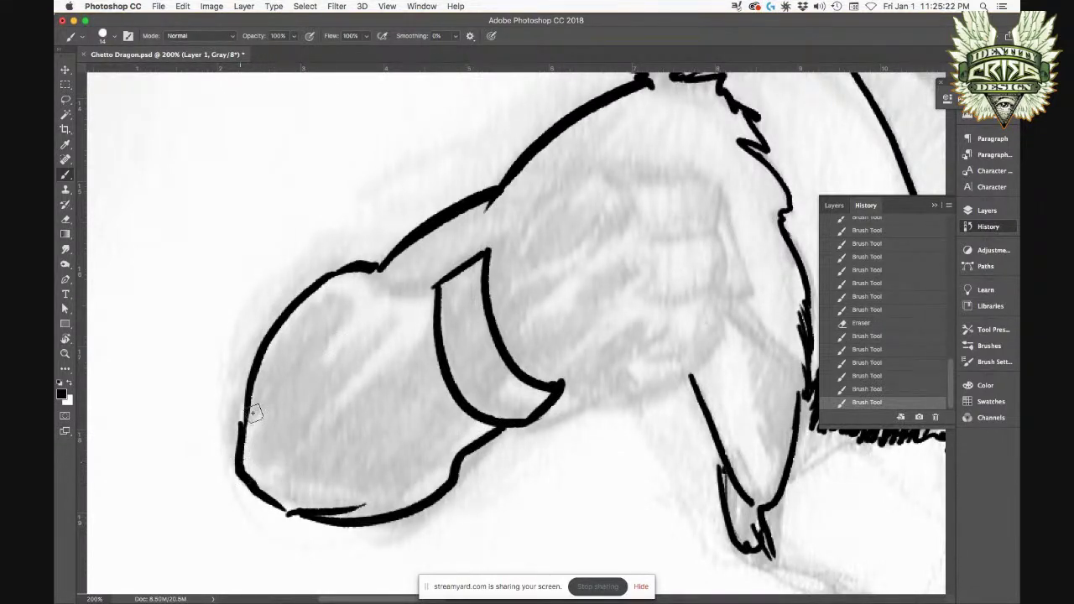
left_click_drag(290, 327, 282, 336)
left_click_drag(280, 339, 272, 353)
mouse_move(252, 446)
left_mouse_down()
mouse_move(278, 342)
mouse_move(257, 453)
left_mouse_up()
mouse_move(293, 337)
left_mouse_down()
mouse_move(260, 455)
mouse_move(264, 436)
left_mouse_up()
mouse_move(306, 312)
left_mouse_down()
mouse_move(277, 422)
mouse_move(314, 316)
mouse_move(288, 394)
left_mouse_up()
mouse_move(340, 285)
left_mouse_down()
mouse_move(310, 344)
mouse_move(325, 325)
left_mouse_up()
left_click_drag(345, 294, 332, 318)
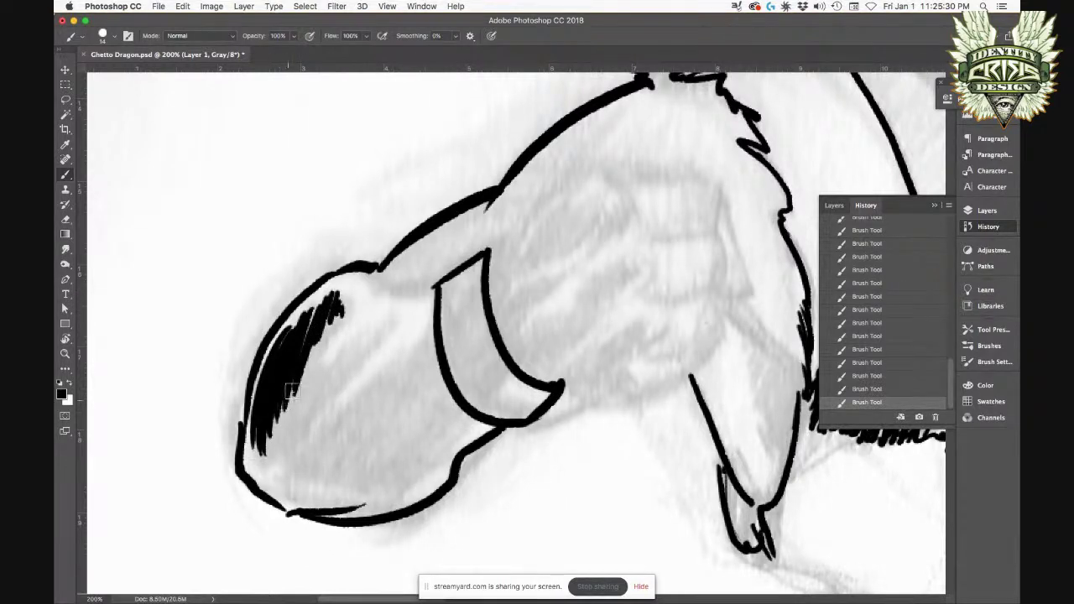
Step: Hatch a second diagonal band of shadow across the forearm, joining it to the black along the outer edge
left_click_drag(387, 333, 389, 316)
left_click_drag(369, 357, 381, 319)
mouse_move(357, 378)
left_mouse_down()
mouse_move(371, 323)
mouse_move(363, 329)
left_mouse_up()
left_click_drag(336, 403, 357, 327)
left_click_drag(326, 421, 340, 339)
mouse_move(306, 445)
left_mouse_down()
mouse_move(331, 357)
mouse_move(310, 388)
left_mouse_up()
mouse_move(281, 460)
left_mouse_down()
mouse_move(297, 374)
mouse_move(290, 420)
mouse_move(279, 421)
left_mouse_up()
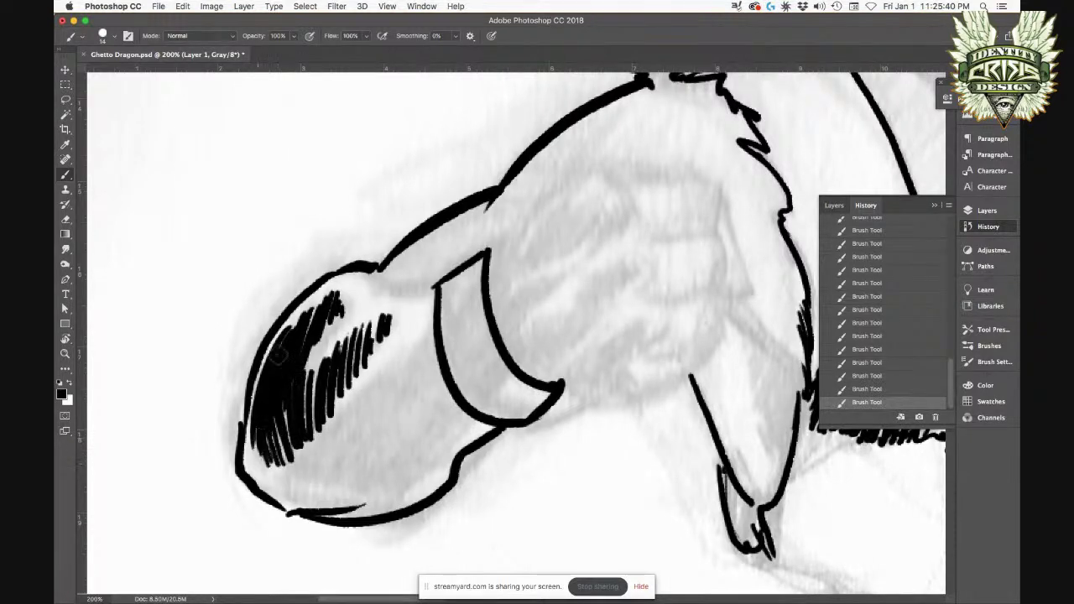
Step: Ink the diagonal muscle line across the forearm and hatch the shadow along its underside up to the wristband
left_click_drag(417, 347, 395, 374)
mouse_move(306, 458)
left_mouse_down()
mouse_move(403, 374)
mouse_move(353, 411)
left_mouse_up()
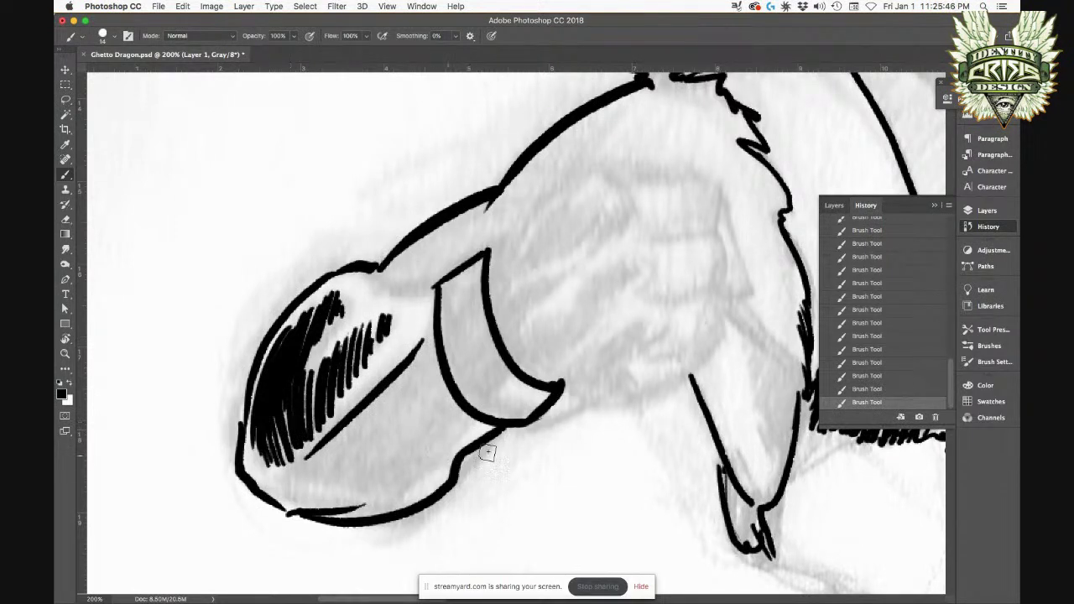
left_click_drag(475, 425, 430, 458)
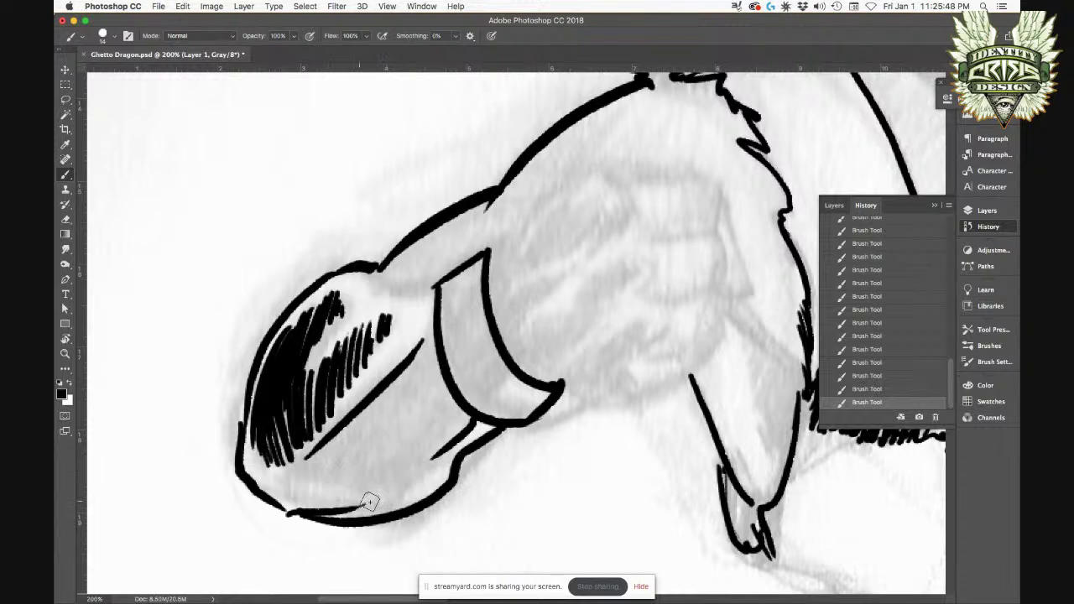
mouse_move(334, 503)
left_mouse_down()
mouse_move(395, 495)
mouse_move(442, 445)
left_mouse_up()
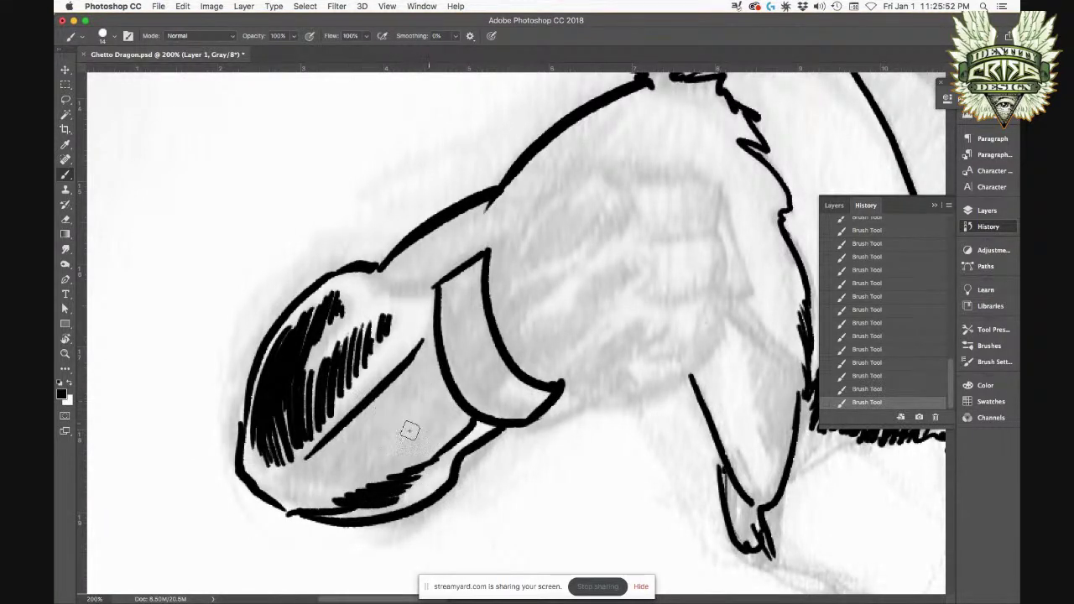
left_click_drag(302, 486, 433, 451)
left_click_drag(339, 478, 447, 436)
mouse_move(382, 457)
left_mouse_down()
mouse_move(460, 432)
mouse_move(468, 406)
left_mouse_up()
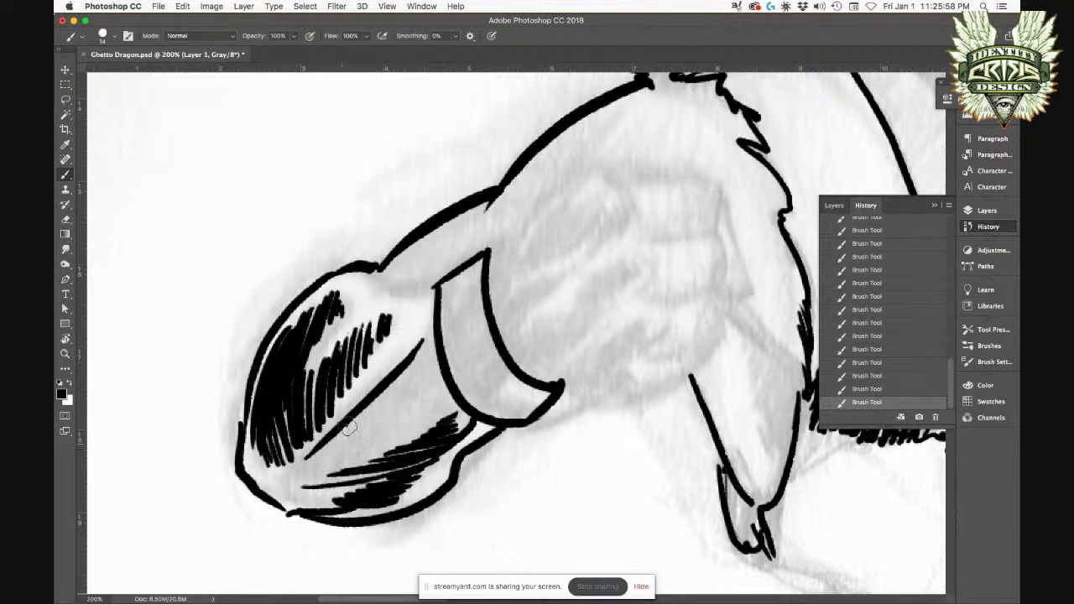
Step: Hatch downward strokes below the forearm's diagonal muscle line, from the wristband to the elbow
mouse_move(426, 334)
left_mouse_down()
mouse_move(421, 400)
mouse_move(408, 420)
left_mouse_up()
left_click_drag(411, 366, 384, 453)
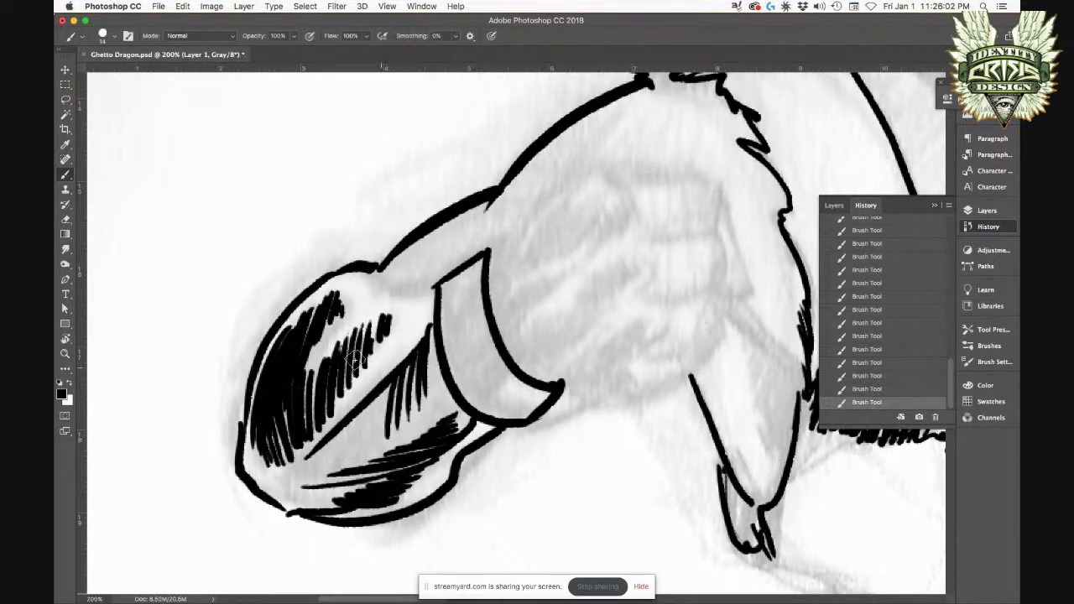
left_click_drag(403, 375, 373, 442)
left_click_drag(394, 379, 362, 461)
left_click_drag(369, 406, 334, 479)
mouse_move(344, 427)
left_mouse_down()
mouse_move(323, 498)
mouse_move(305, 514)
left_mouse_up()
mouse_move(318, 452)
left_mouse_down()
mouse_move(295, 517)
mouse_move(285, 510)
left_mouse_up()
mouse_move(300, 453)
left_mouse_down()
mouse_move(269, 497)
mouse_move(260, 486)
left_mouse_up()
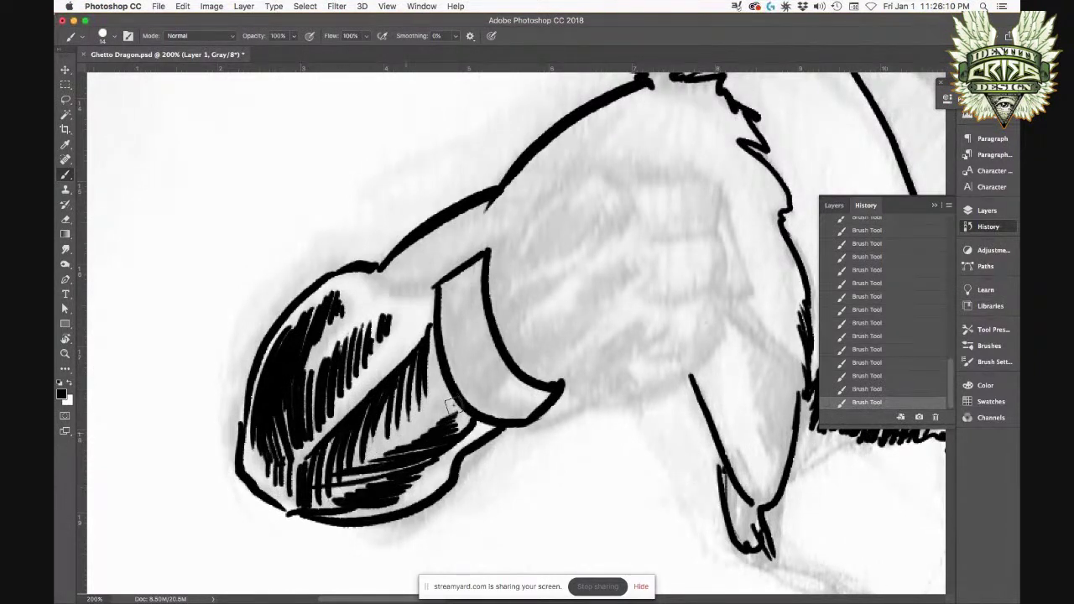
Step: Fill the hatched lower forearm and elbow with solid black, leaving a light diagonal highlight between the shadow bands
mouse_move(411, 438)
left_mouse_down()
mouse_move(353, 462)
mouse_move(362, 426)
mouse_move(336, 457)
mouse_move(369, 486)
mouse_move(381, 473)
mouse_move(331, 491)
mouse_move(323, 508)
mouse_move(311, 470)
mouse_move(292, 498)
mouse_move(284, 486)
left_mouse_up()
mouse_move(273, 426)
left_mouse_down()
mouse_move(287, 458)
mouse_move(297, 442)
mouse_move(269, 449)
left_mouse_up()
mouse_move(379, 328)
left_mouse_down()
mouse_move(292, 430)
mouse_move(375, 333)
mouse_move(305, 402)
mouse_move(290, 448)
left_mouse_up()
mouse_move(299, 366)
left_mouse_down()
mouse_move(282, 416)
mouse_move(273, 429)
mouse_move(266, 419)
mouse_move(254, 444)
mouse_move(259, 432)
mouse_move(304, 479)
left_mouse_up()
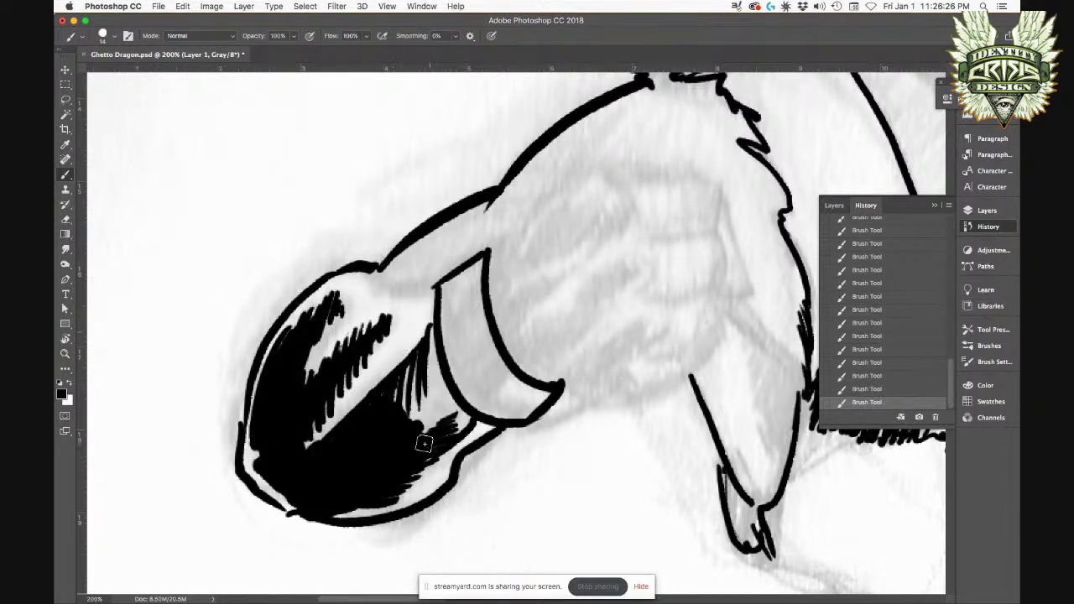
Step: Refine the forearm's black shadow with strokes beside the wristband, a jagged upper edge and a filled underside leaving a thin rim
left_click_drag(411, 434, 419, 384)
mouse_move(435, 438)
left_mouse_down()
mouse_move(433, 343)
mouse_move(441, 417)
mouse_move(441, 370)
left_mouse_up()
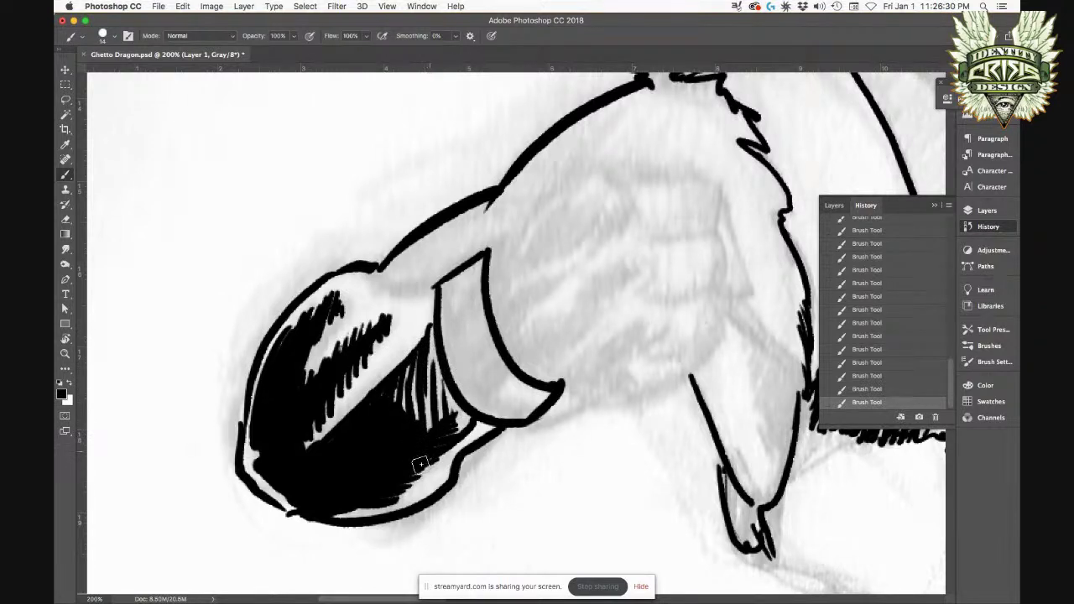
mouse_move(424, 475)
left_mouse_down()
mouse_move(314, 511)
mouse_move(412, 475)
mouse_move(383, 482)
mouse_move(401, 461)
left_mouse_up()
mouse_move(409, 357)
left_mouse_down()
mouse_move(394, 381)
mouse_move(380, 398)
mouse_move(377, 383)
mouse_move(349, 437)
left_mouse_up()
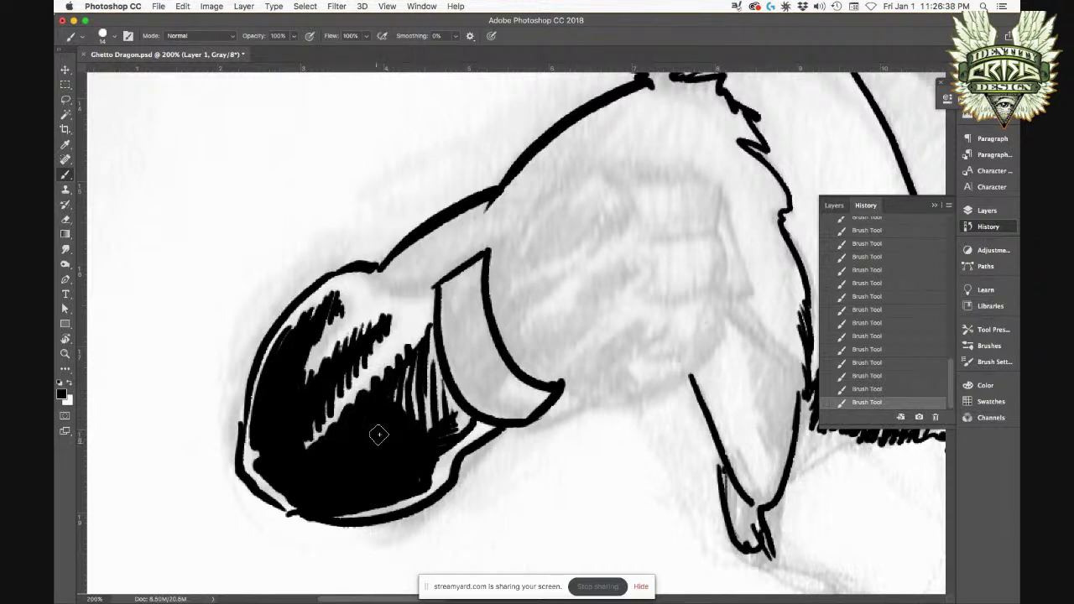
mouse_move(284, 480)
left_mouse_down()
mouse_move(306, 496)
mouse_move(268, 474)
mouse_move(346, 488)
left_mouse_up()
mouse_move(450, 433)
left_mouse_down()
mouse_move(460, 422)
mouse_move(428, 480)
left_mouse_up()
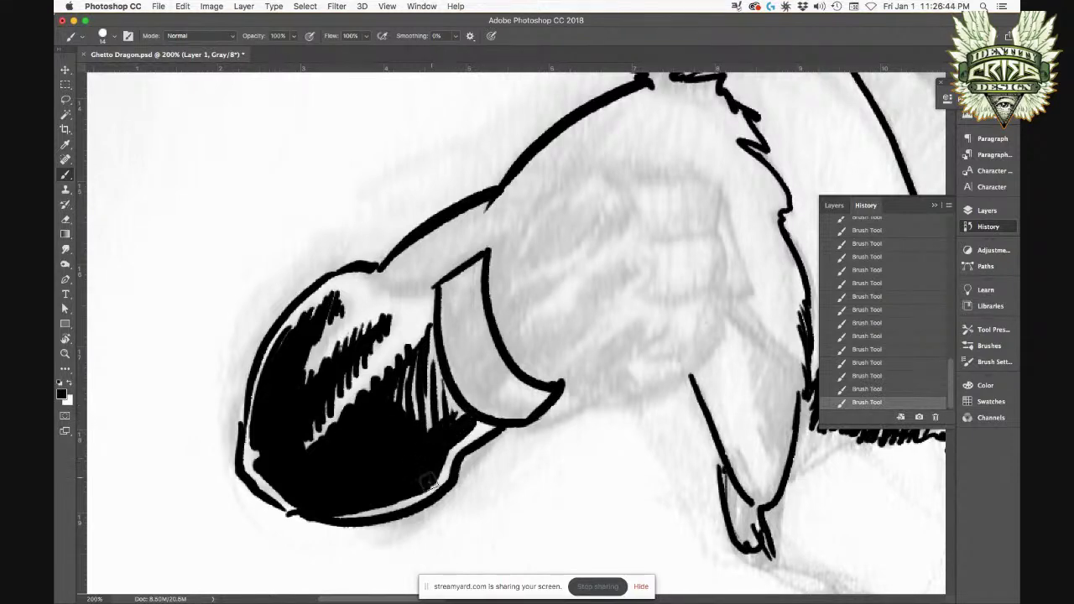
Step: Ink the crease between the upper forearm and the wristband, and draw the top contour of the clenched fist
mouse_move(460, 344)
left_mouse_down()
mouse_move(307, 479)
mouse_move(373, 460)
mouse_move(381, 469)
left_mouse_up()
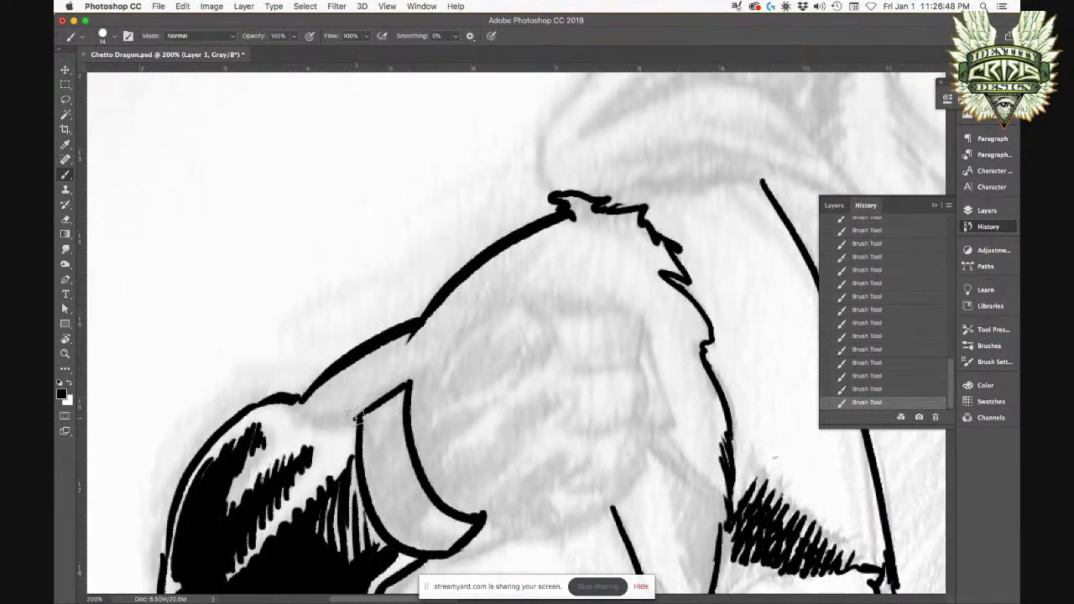
mouse_move(351, 420)
left_mouse_down()
mouse_move(295, 440)
mouse_move(343, 422)
mouse_move(265, 409)
left_mouse_up()
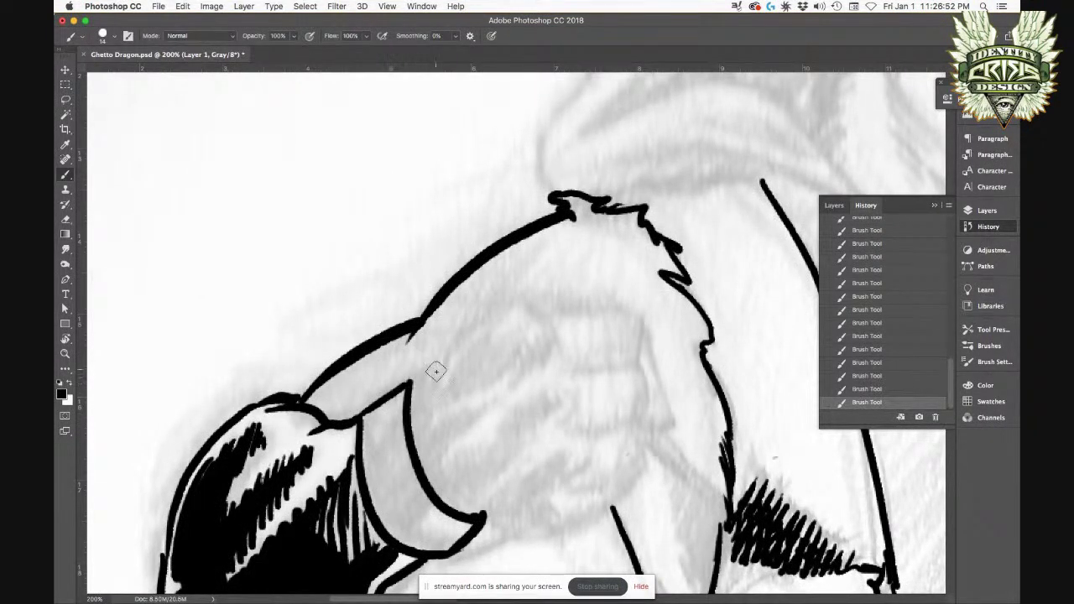
left_click_drag(499, 376, 412, 340)
mouse_move(324, 354)
left_mouse_down()
mouse_move(410, 282)
mouse_move(437, 275)
mouse_move(471, 292)
mouse_move(520, 276)
mouse_move(549, 293)
mouse_move(543, 324)
left_mouse_up()
Step: Ink the fist's knuckle creases, finger divisions and fingertips, and close its underside back to the wristband
mouse_move(461, 334)
left_mouse_down()
mouse_move(472, 321)
mouse_move(451, 323)
mouse_move(453, 311)
left_mouse_up()
mouse_move(501, 335)
left_mouse_down()
mouse_move(539, 331)
mouse_move(552, 352)
left_mouse_up()
mouse_move(495, 400)
left_mouse_down()
mouse_move(558, 376)
mouse_move(557, 366)
mouse_move(477, 391)
mouse_move(482, 398)
mouse_move(470, 388)
mouse_move(429, 426)
mouse_move(504, 417)
mouse_move(544, 391)
mouse_move(499, 400)
mouse_move(544, 399)
mouse_move(541, 425)
mouse_move(486, 452)
left_mouse_up()
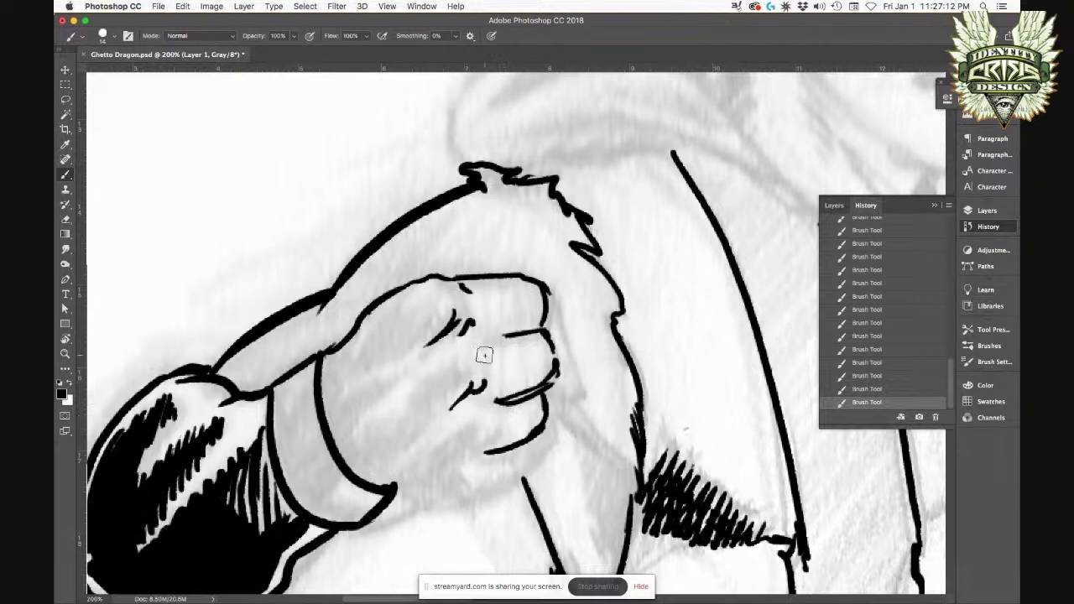
mouse_move(535, 452)
left_mouse_down()
mouse_move(535, 468)
mouse_move(507, 488)
mouse_move(474, 502)
mouse_move(477, 485)
left_mouse_up()
mouse_move(394, 495)
left_mouse_down()
mouse_move(460, 484)
mouse_move(386, 488)
mouse_move(419, 493)
mouse_move(441, 482)
mouse_move(370, 481)
mouse_move(447, 476)
mouse_move(395, 475)
mouse_move(460, 440)
left_mouse_up()
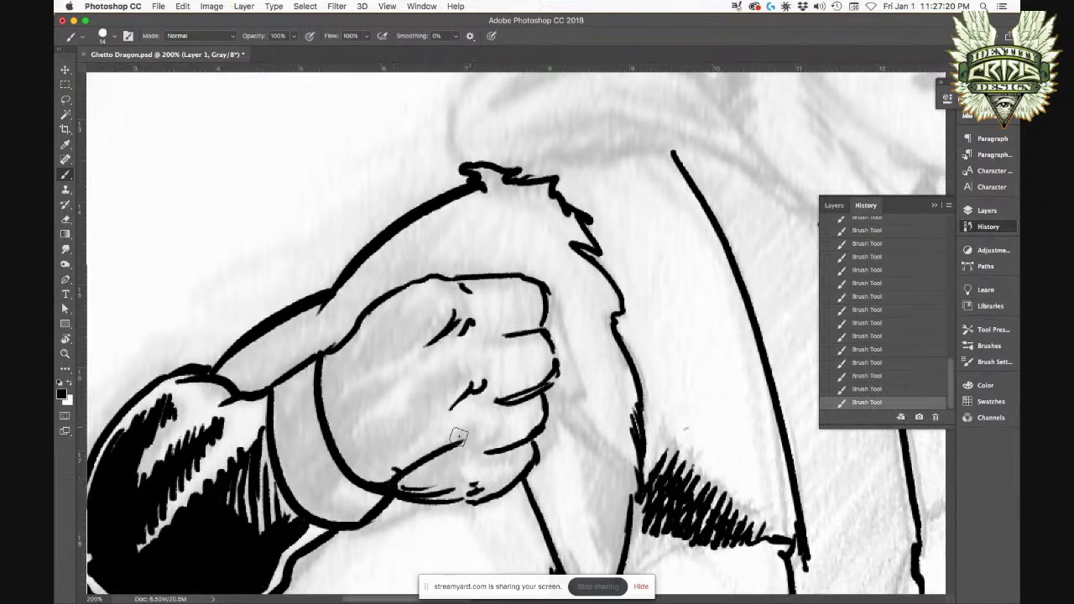
Step: Add diagonal hatching to the back of the fist, a raised knuckle on its top edge, and the thumb tip beyond the fingers
left_click_drag(398, 485, 441, 459)
left_click_drag(446, 393, 371, 454)
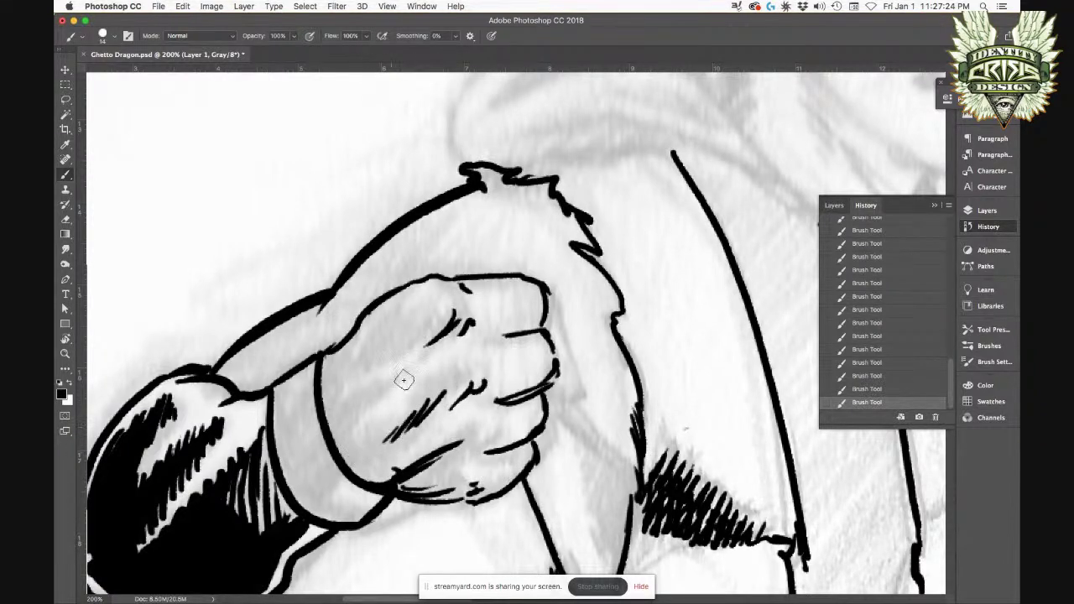
left_click_drag(417, 336, 352, 378)
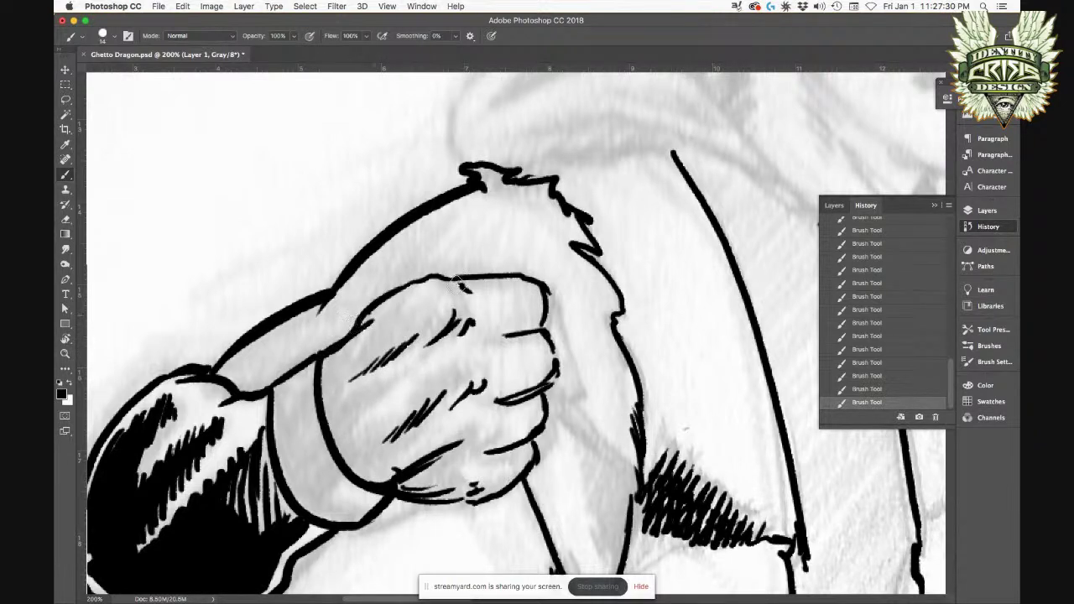
mouse_move(438, 278)
left_mouse_down()
mouse_move(476, 261)
mouse_move(502, 274)
left_mouse_up()
mouse_move(551, 319)
left_mouse_down()
mouse_move(576, 386)
mouse_move(554, 373)
mouse_move(578, 366)
mouse_move(568, 342)
mouse_move(561, 385)
left_mouse_up()
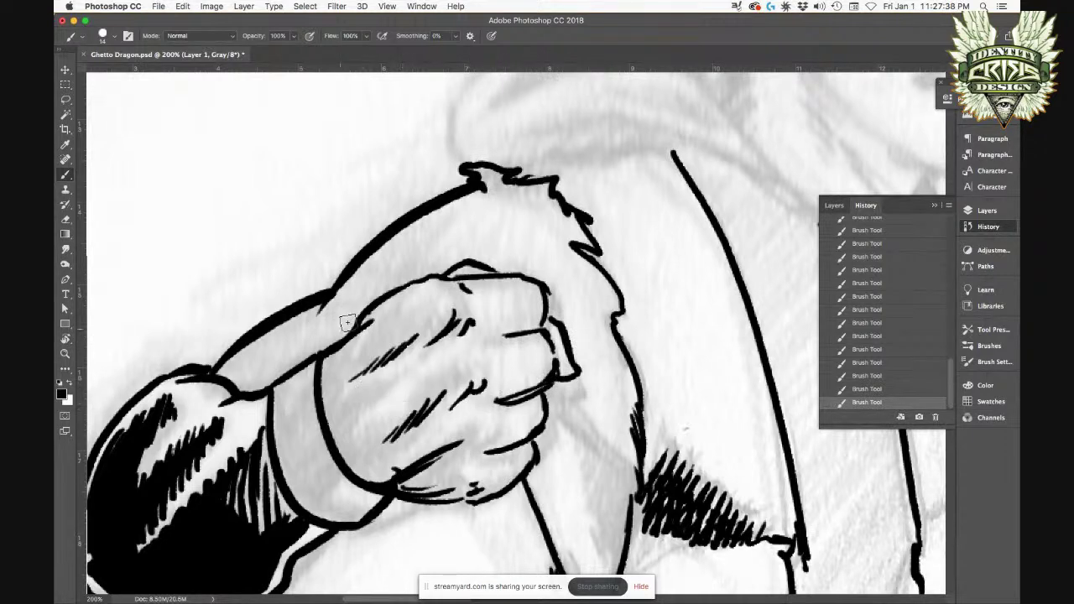
Step: Shade the back of the fist beside the wristband with rows of dense diagonal hatching thickening toward the band
mouse_move(325, 376)
left_mouse_down()
mouse_move(346, 349)
mouse_move(354, 369)
mouse_move(379, 325)
left_mouse_up()
left_click_drag(364, 369, 398, 317)
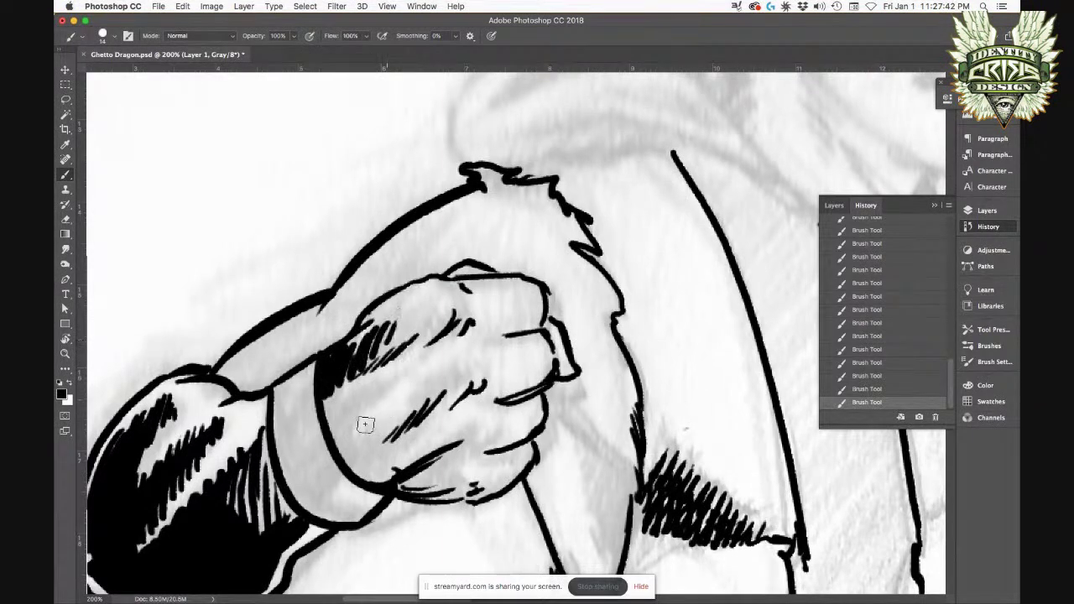
mouse_move(328, 446)
left_mouse_down()
mouse_move(348, 394)
mouse_move(351, 424)
mouse_move(384, 374)
left_mouse_up()
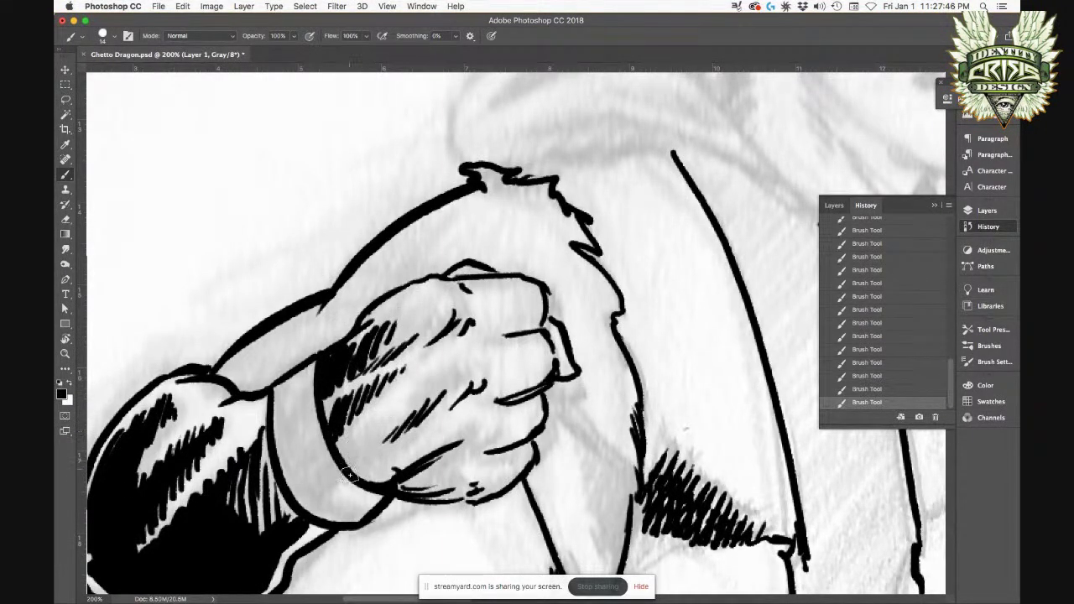
mouse_move(347, 483)
left_mouse_down()
mouse_move(373, 425)
mouse_move(419, 399)
left_mouse_up()
left_click_drag(347, 463, 317, 396)
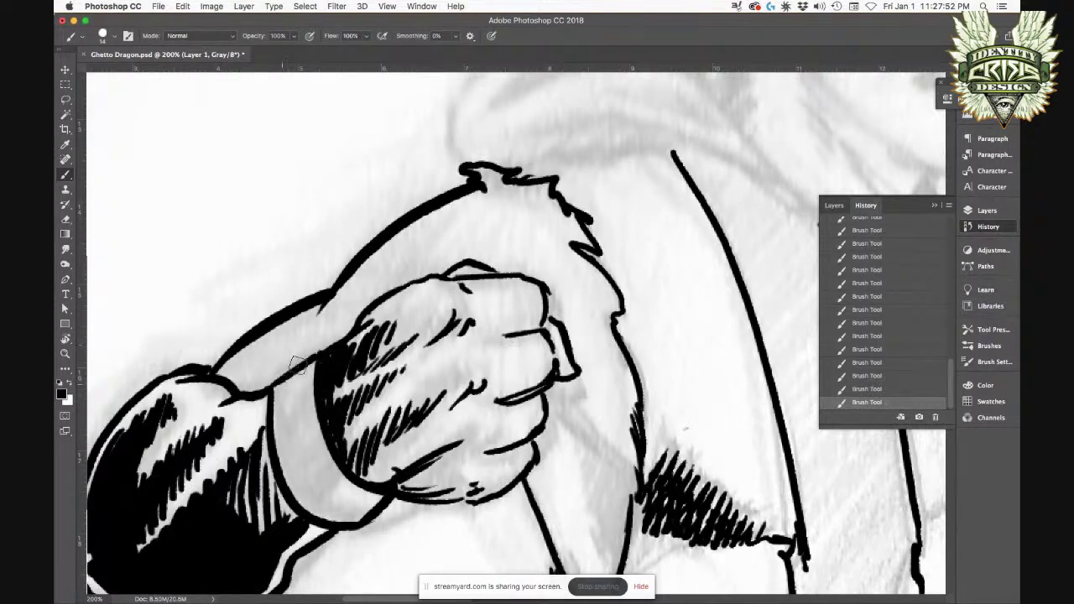
Step: Rework the wristband's upper edge with black strokes, erasing the excess ink to leave a clean rounded corner
left_click_drag(321, 345, 272, 385)
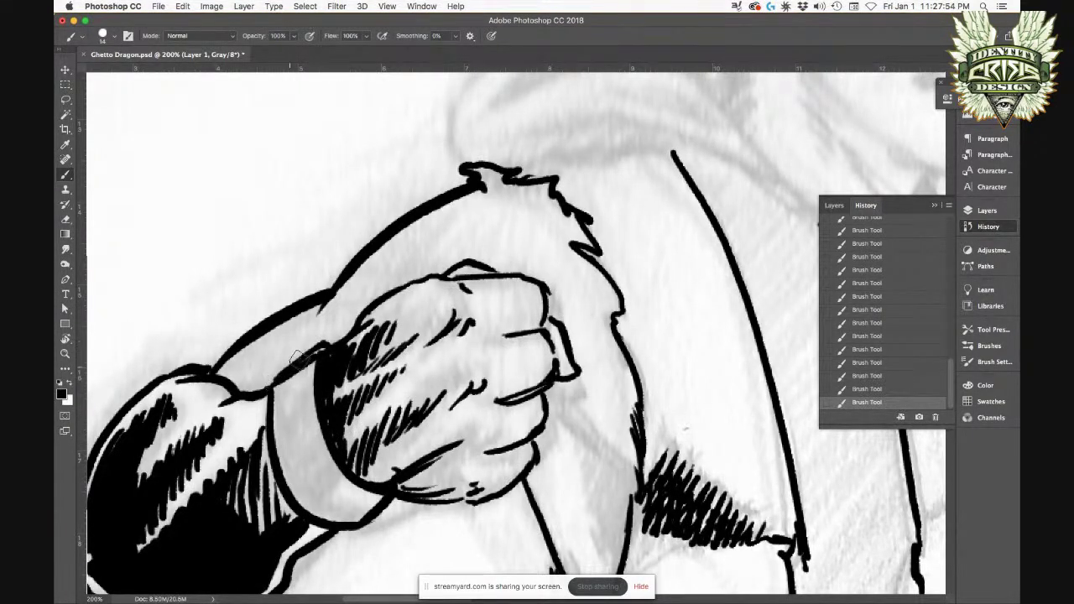
left_click_drag(327, 346, 269, 384)
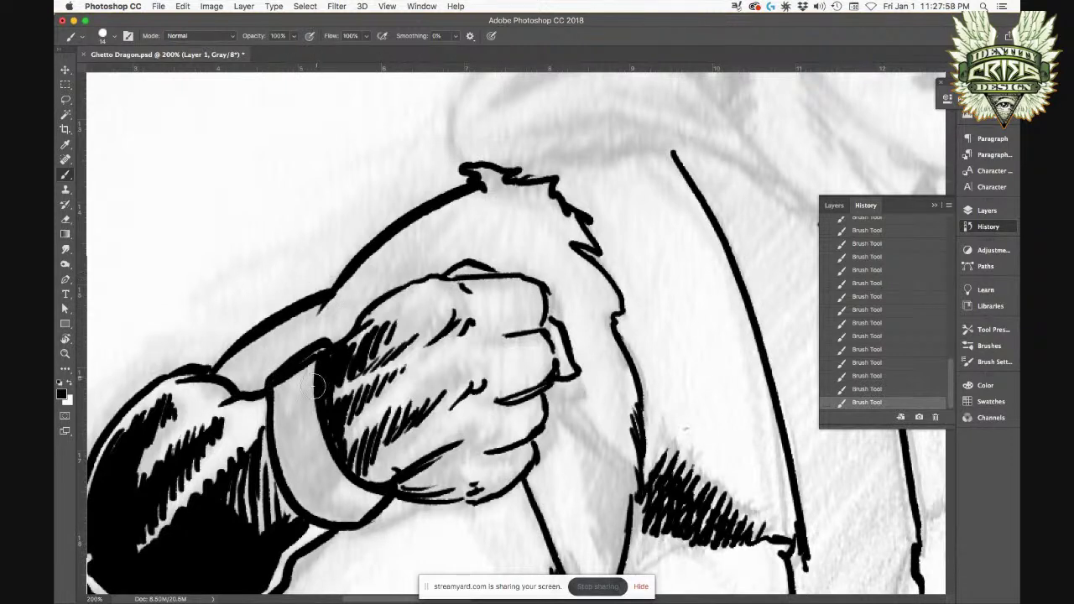
left_click_drag(318, 351, 277, 394)
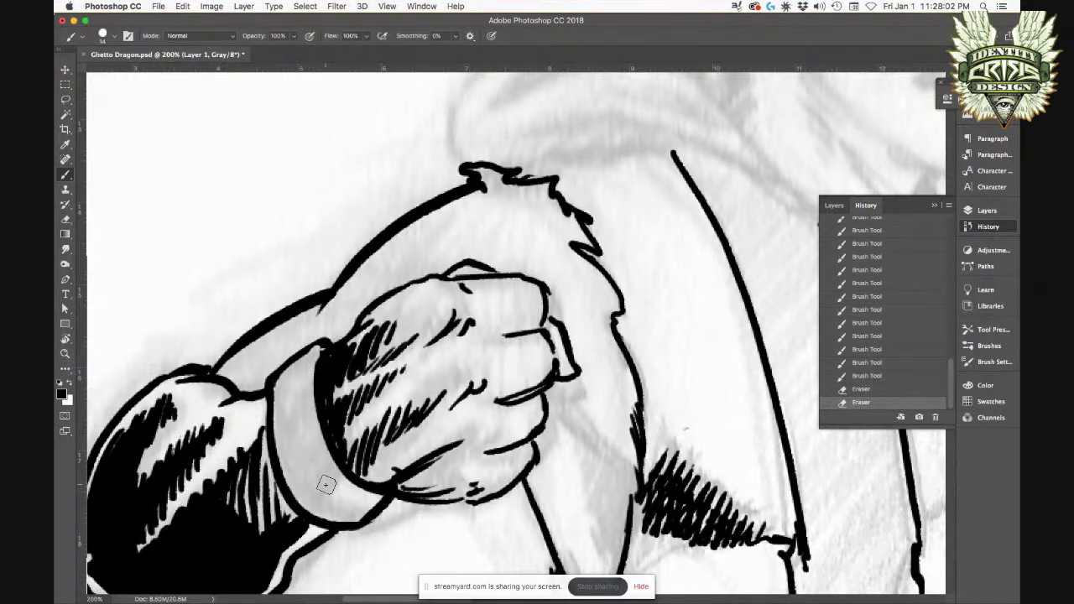
mouse_move(327, 351)
left_mouse_down()
mouse_move(317, 344)
mouse_move(260, 393)
left_mouse_up()
left_click(272, 379)
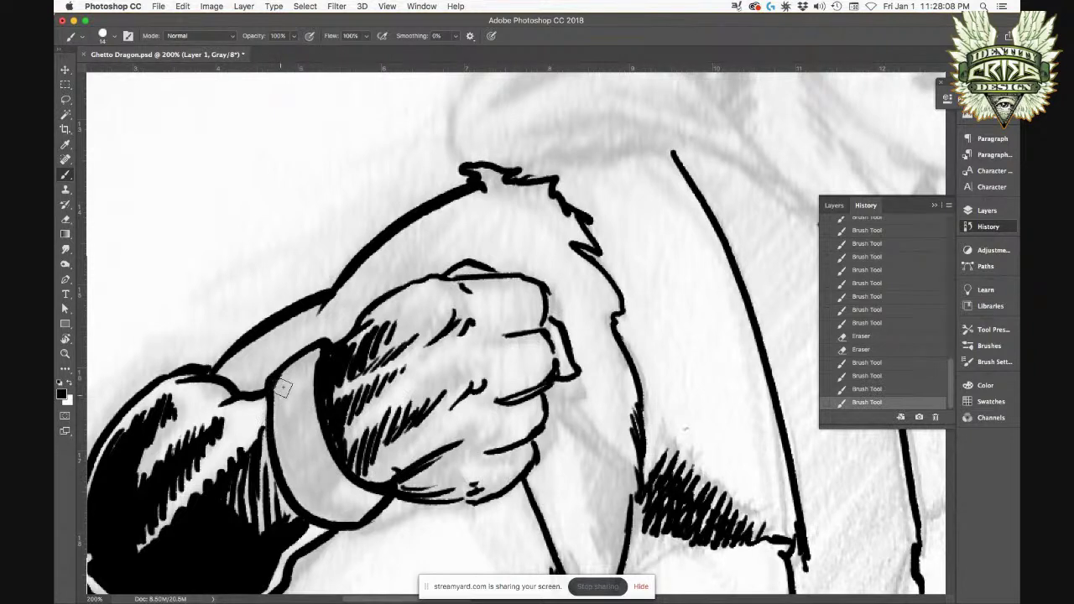
Step: Hatch the wristband with long curved black strokes running along its width, leaving its lower end light
left_click_drag(270, 422, 279, 387)
mouse_move(284, 387)
left_mouse_down()
mouse_move(277, 462)
mouse_move(301, 374)
mouse_move(297, 490)
left_mouse_up()
mouse_move(310, 377)
left_mouse_down()
mouse_move(312, 503)
mouse_move(308, 434)
mouse_move(313, 503)
left_mouse_up()
left_click_drag(332, 409, 319, 503)
left_click_drag(334, 443, 321, 491)
left_click_drag(349, 451, 342, 483)
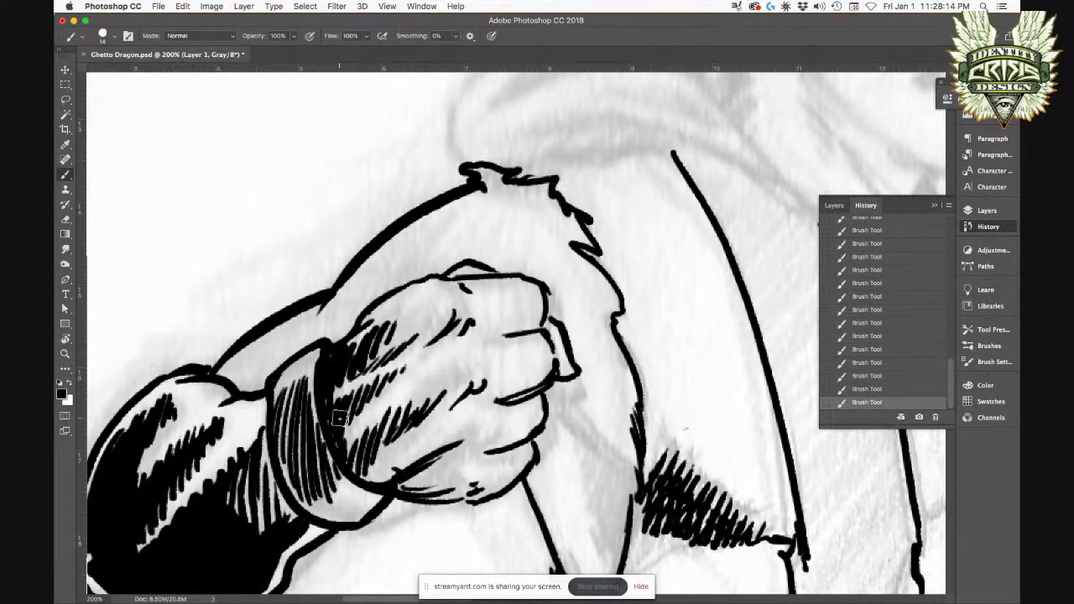
Step: Ink a hatched shadow band from the fist's fingers to the armhole trim, with a solid black lower edge
key("super+minus")
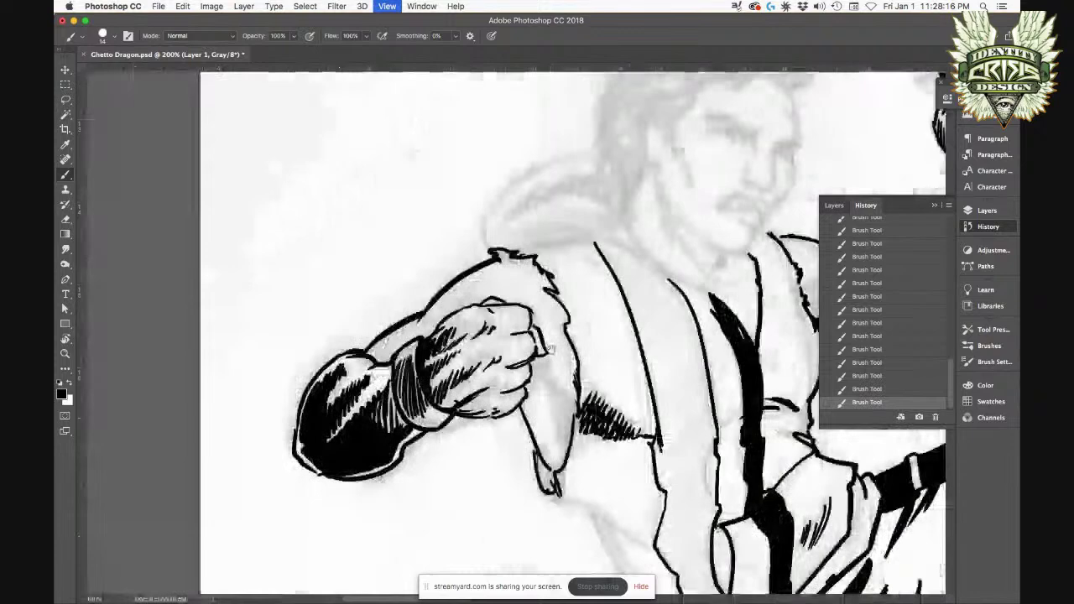
left_click_drag(560, 317, 444, 294)
key("super+plus")
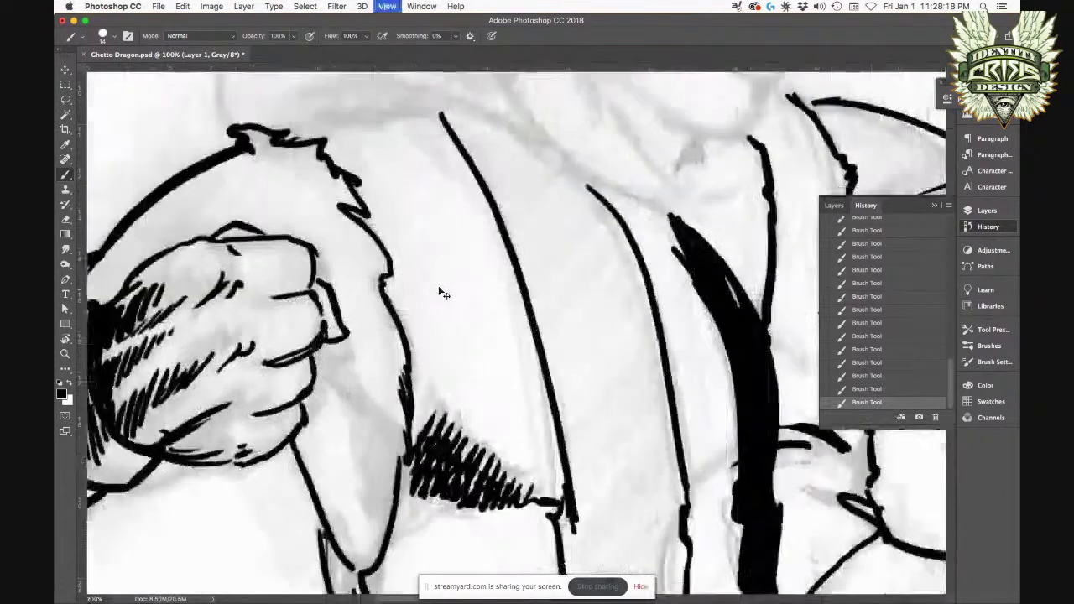
key("super+plus")
left_click_drag(433, 400, 522, 345)
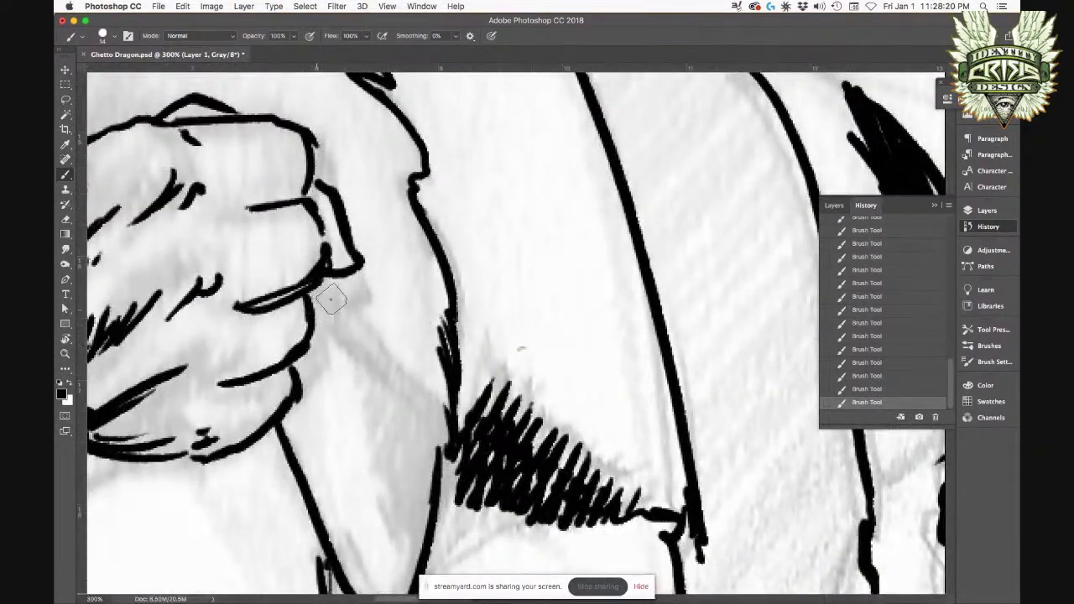
mouse_move(334, 282)
left_mouse_down()
mouse_move(312, 320)
mouse_move(348, 295)
mouse_move(327, 319)
mouse_move(344, 326)
mouse_move(380, 295)
mouse_move(388, 307)
mouse_move(353, 353)
mouse_move(370, 357)
mouse_move(404, 330)
mouse_move(384, 371)
mouse_move(396, 387)
mouse_move(423, 377)
mouse_move(448, 415)
left_mouse_up()
left_click_drag(317, 326, 458, 422)
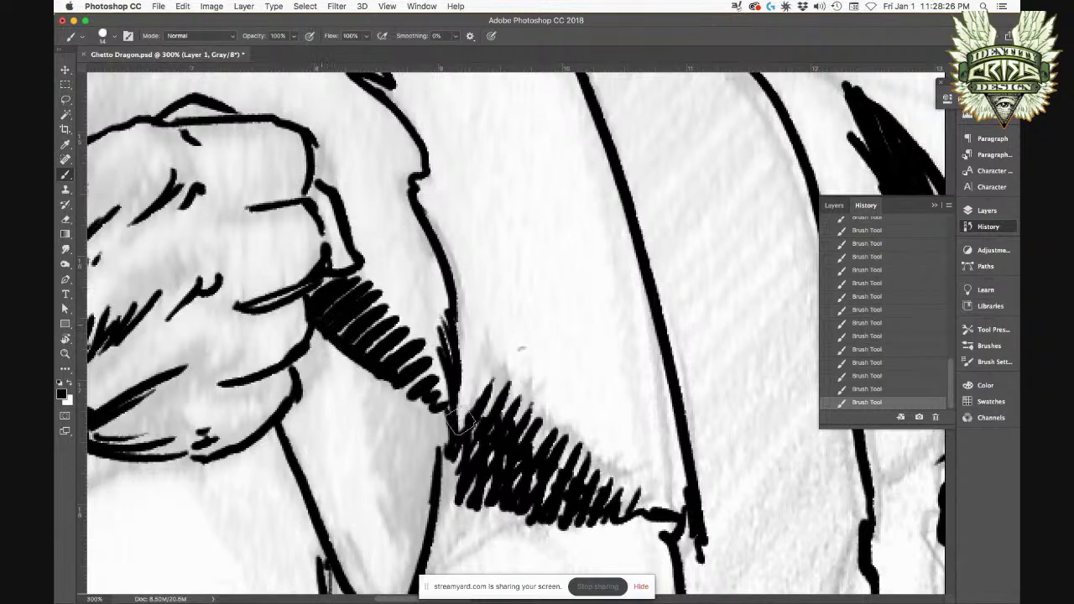
left_click_drag(319, 334, 457, 433)
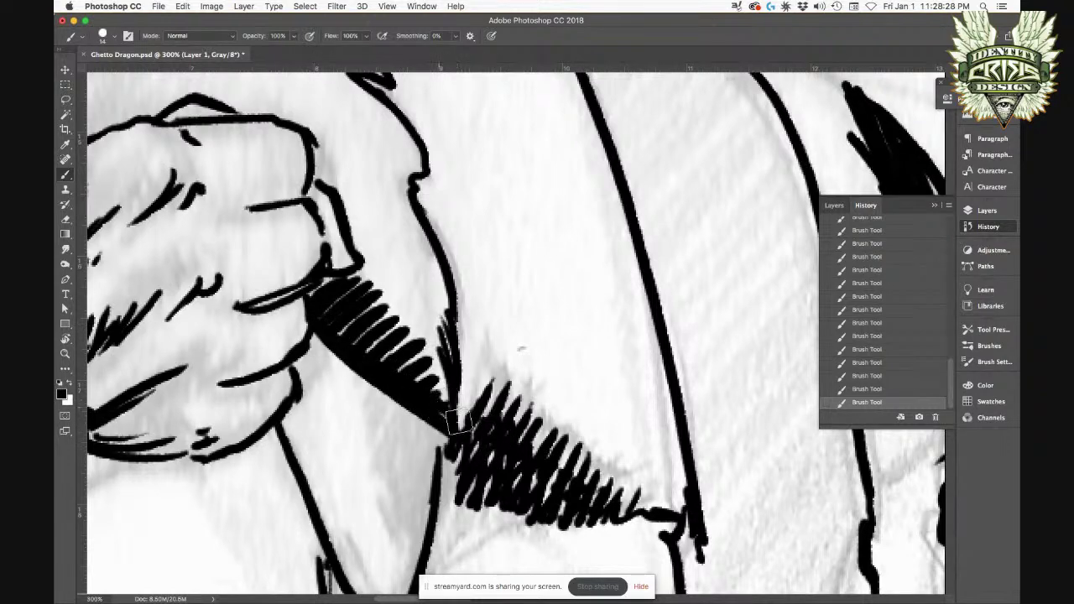
Step: Fill the hanging armhole flap below the fist with solid black, leaving a thin light rim along its outer edge
key("super+minus")
key("super+1")
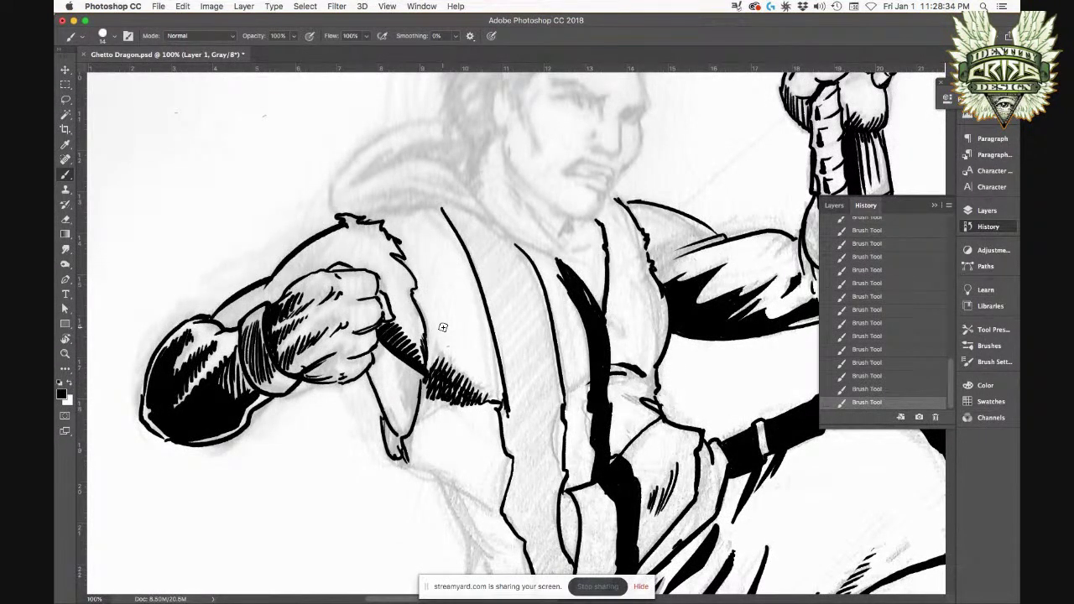
key("super+minus")
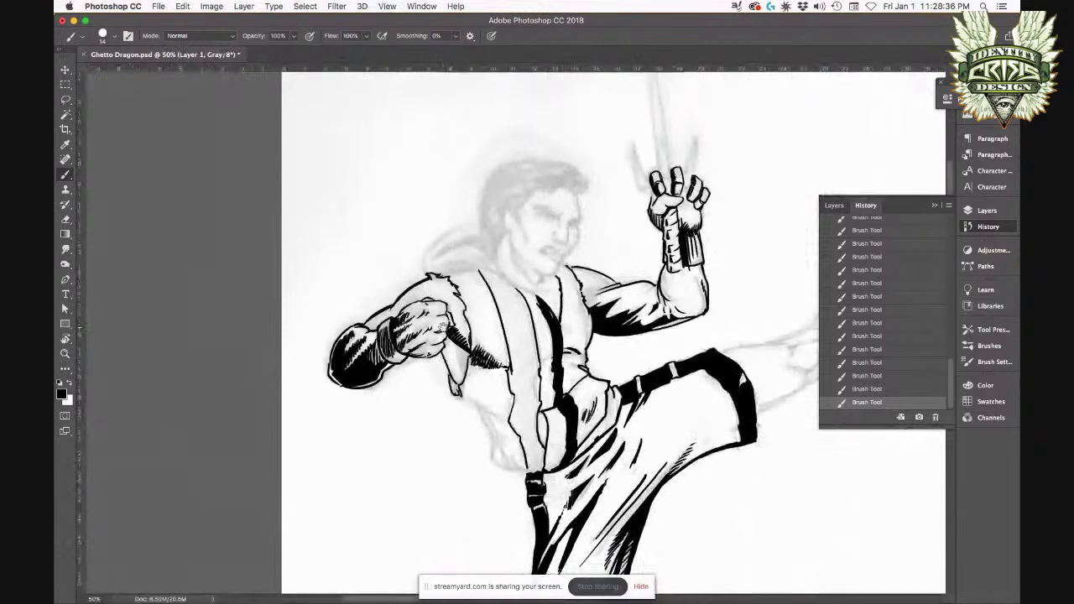
left_click_drag(680, 436, 532, 418)
key("super+plus")
key("super+plus")
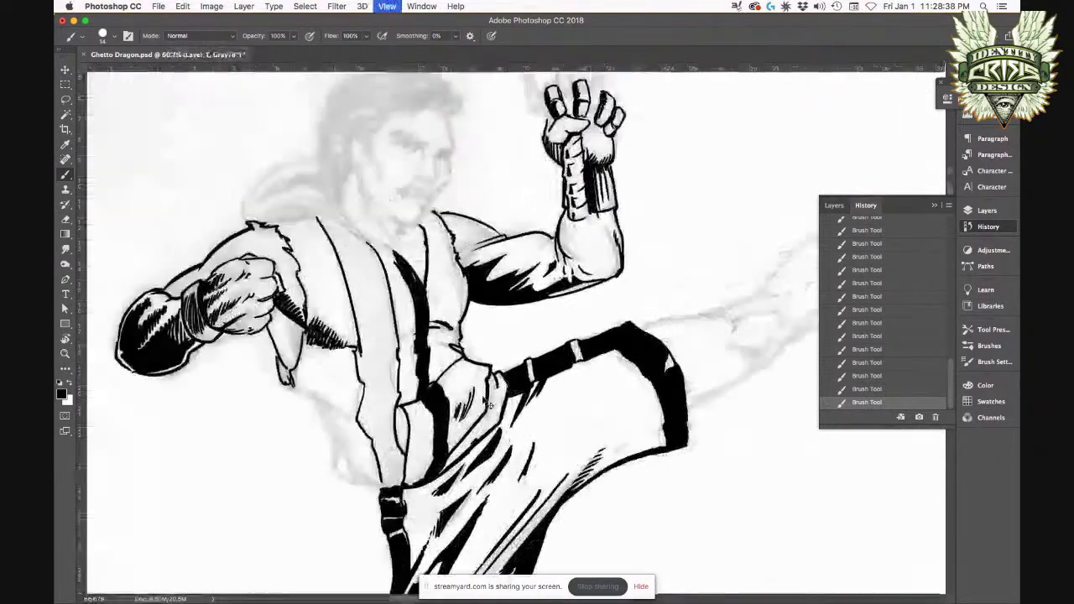
left_click_drag(383, 350, 504, 422)
key("super+plus")
left_click_drag(367, 417, 673, 316)
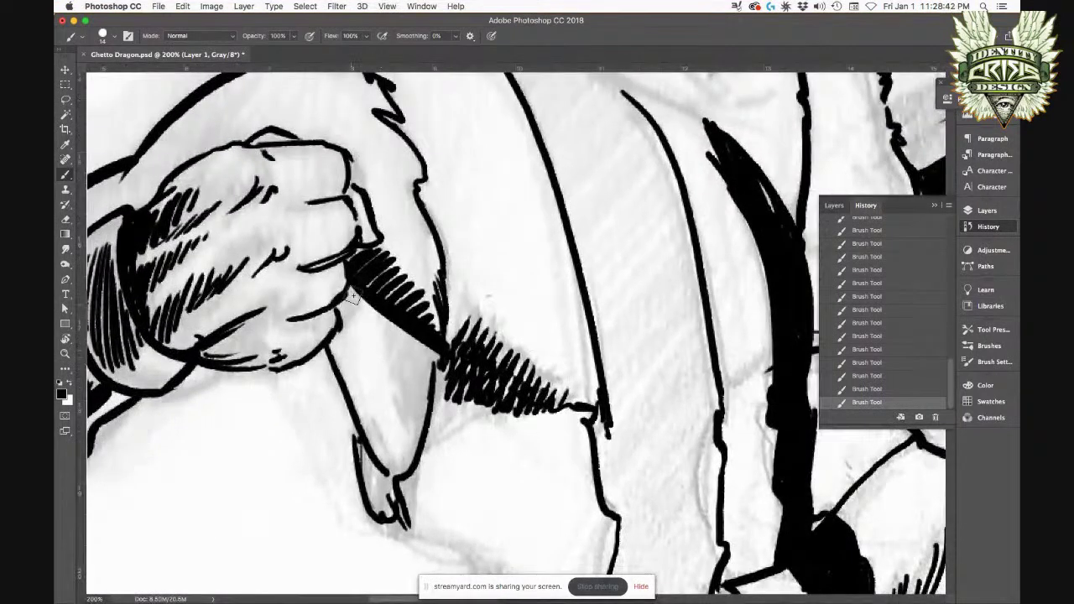
mouse_move(351, 288)
left_mouse_down()
mouse_move(337, 321)
mouse_move(406, 468)
left_mouse_up()
mouse_move(355, 303)
left_mouse_down()
mouse_move(361, 335)
mouse_move(378, 340)
mouse_move(365, 301)
mouse_move(351, 319)
mouse_move(373, 369)
mouse_move(401, 348)
mouse_move(411, 361)
mouse_move(406, 340)
mouse_move(443, 387)
mouse_move(389, 329)
mouse_move(437, 410)
mouse_move(401, 377)
mouse_move(420, 419)
mouse_move(395, 432)
mouse_move(388, 403)
mouse_move(415, 467)
mouse_move(428, 387)
mouse_move(403, 475)
left_mouse_up()
left_click_drag(440, 362, 405, 470)
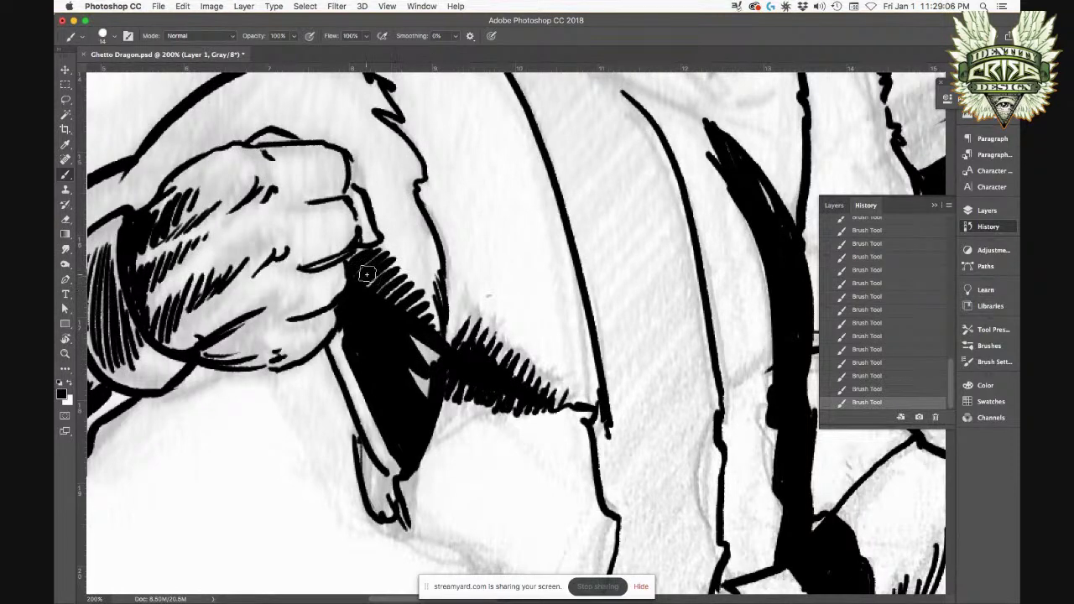
Step: Ink the chest's lower contour across the vest front from the armpit hatching to the black central shadow
key("super+minus")
key("super+minus")
left_click_drag(662, 259, 559, 280)
key("super+equal")
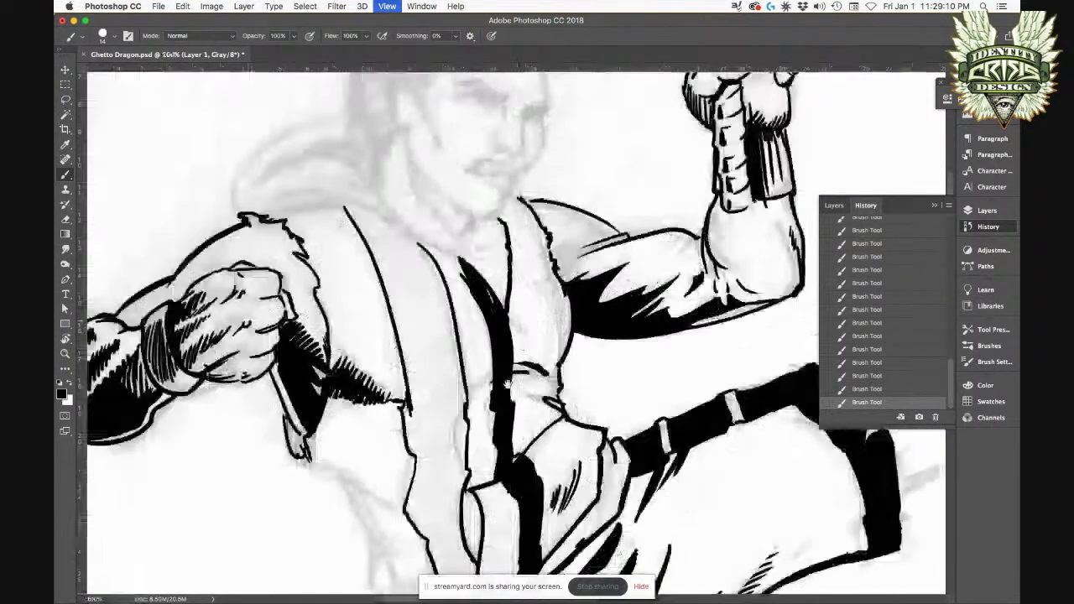
scroll(500, 367, "down", 1)
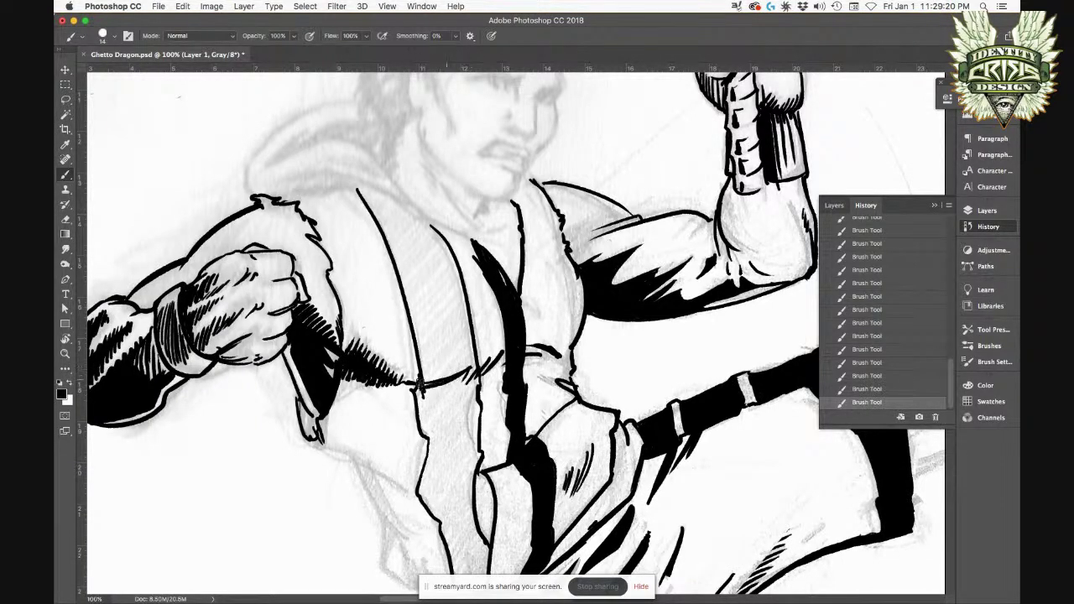
Step: Ink the side contour and bunched waist of the garment below the fist, adding fold lines above the belt
left_click_drag(609, 344, 559, 225)
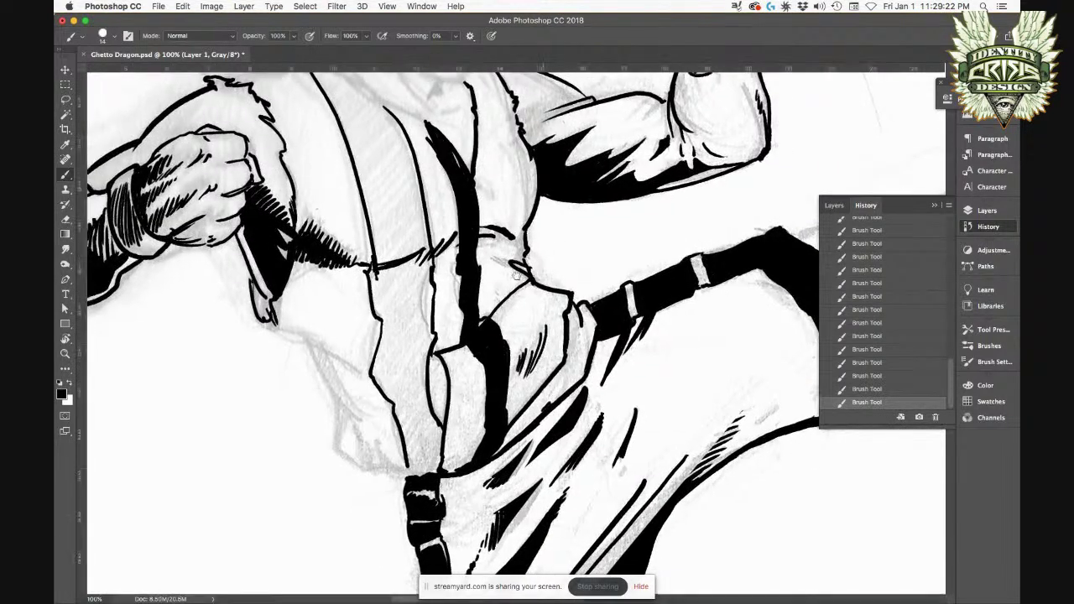
mouse_move(343, 337)
left_mouse_down()
mouse_move(403, 309)
mouse_move(415, 344)
mouse_move(401, 344)
mouse_move(431, 375)
left_mouse_up()
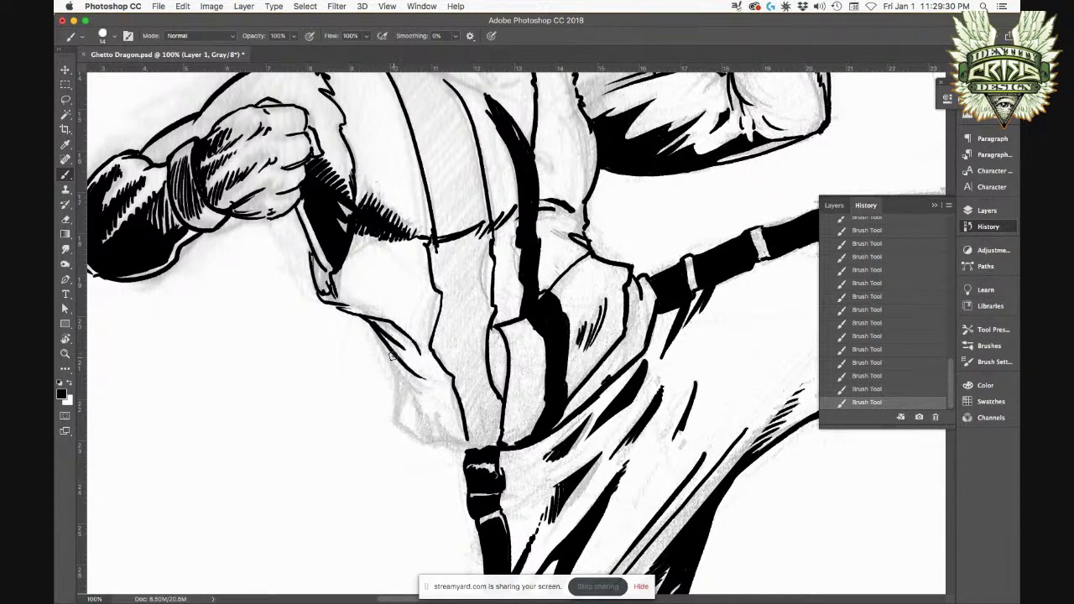
mouse_move(395, 361)
left_mouse_down()
mouse_move(391, 418)
mouse_move(436, 451)
mouse_move(429, 417)
left_mouse_up()
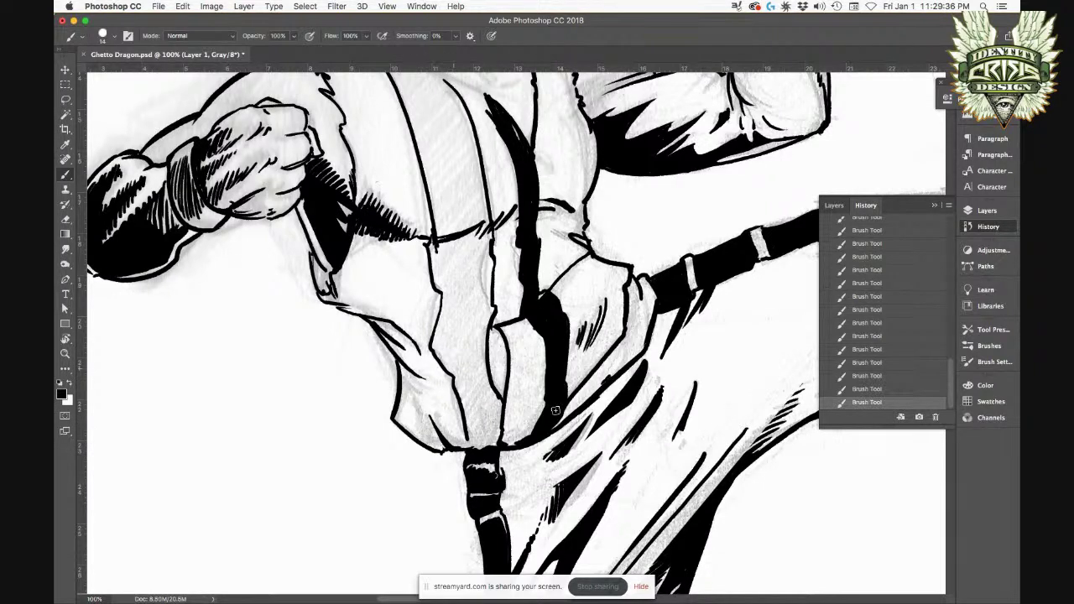
left_click_drag(491, 451, 484, 404)
Step: Ink the upper edge of the vest's front strip, joining its two long contours below the neck
scroll(433, 344, "up", 5)
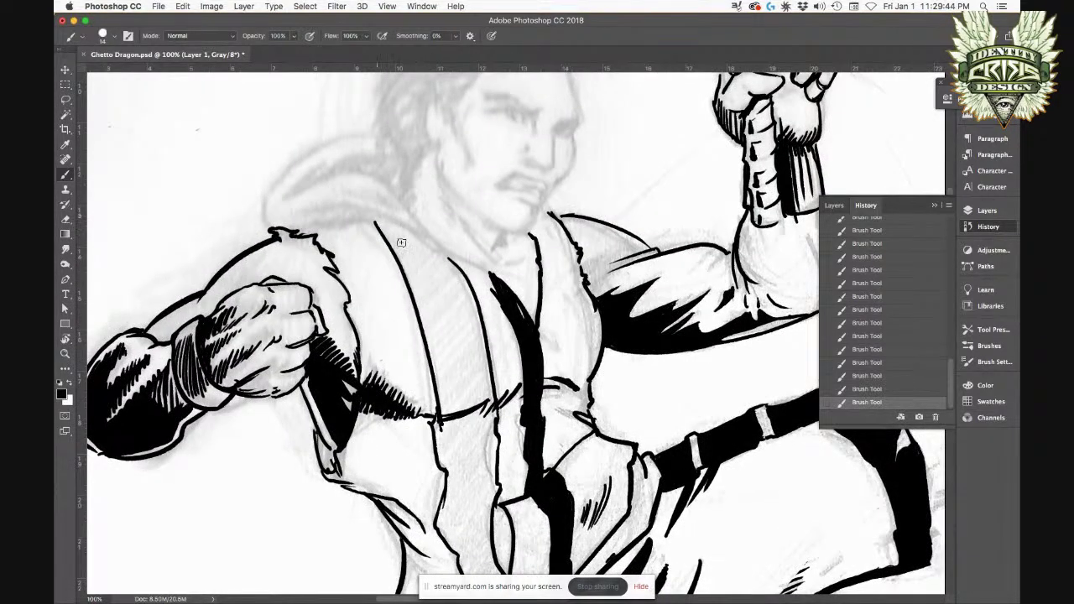
left_click_drag(448, 261, 380, 221)
key("c")
scroll(487, 378, "down", 3)
scroll(487, 378, "right", 1)
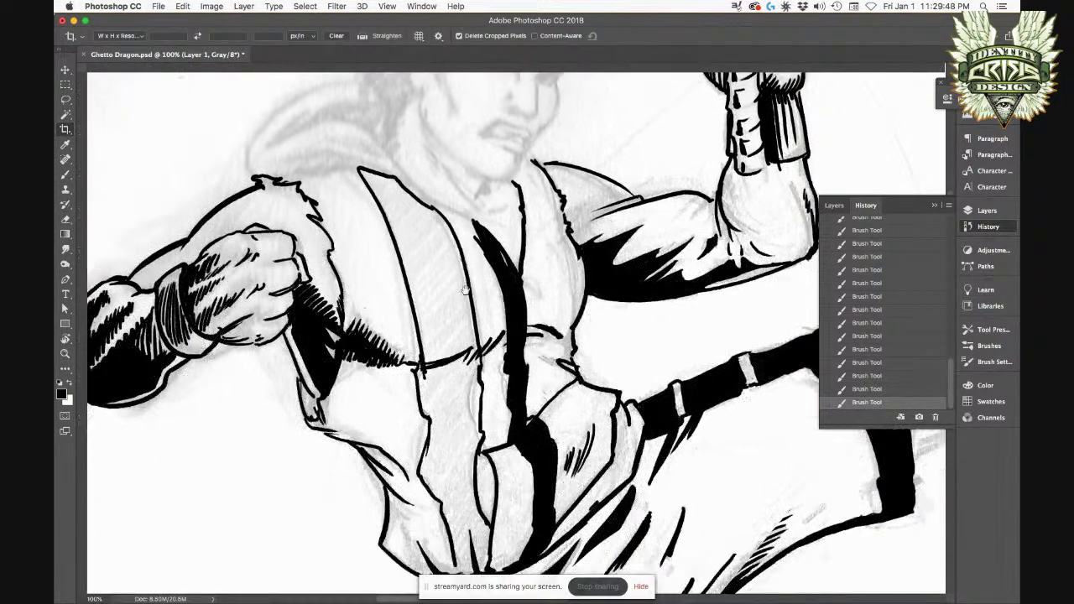
left_click(436, 534)
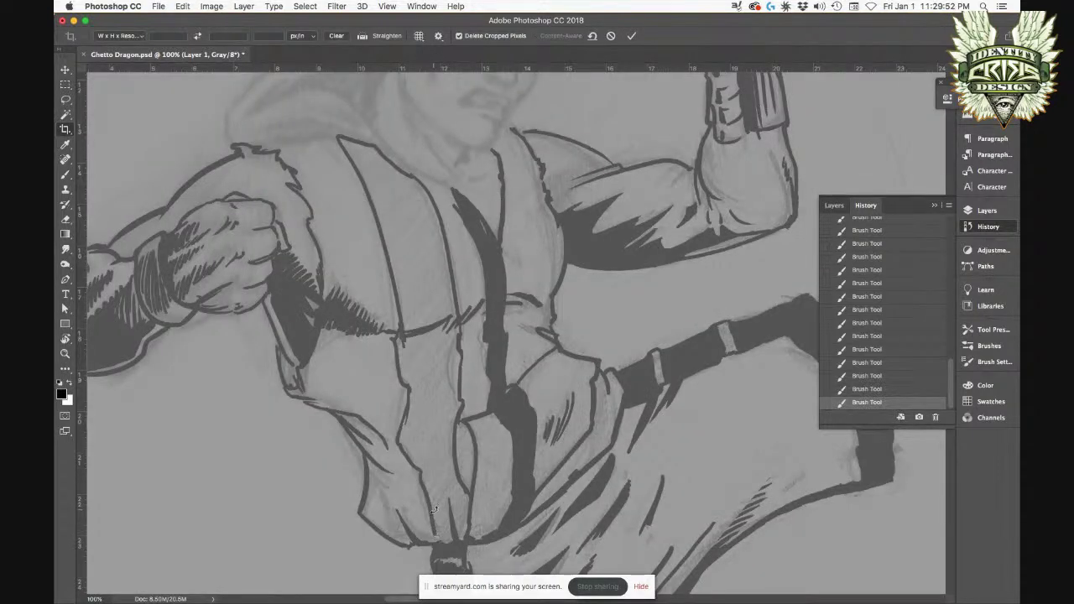
key("Escape")
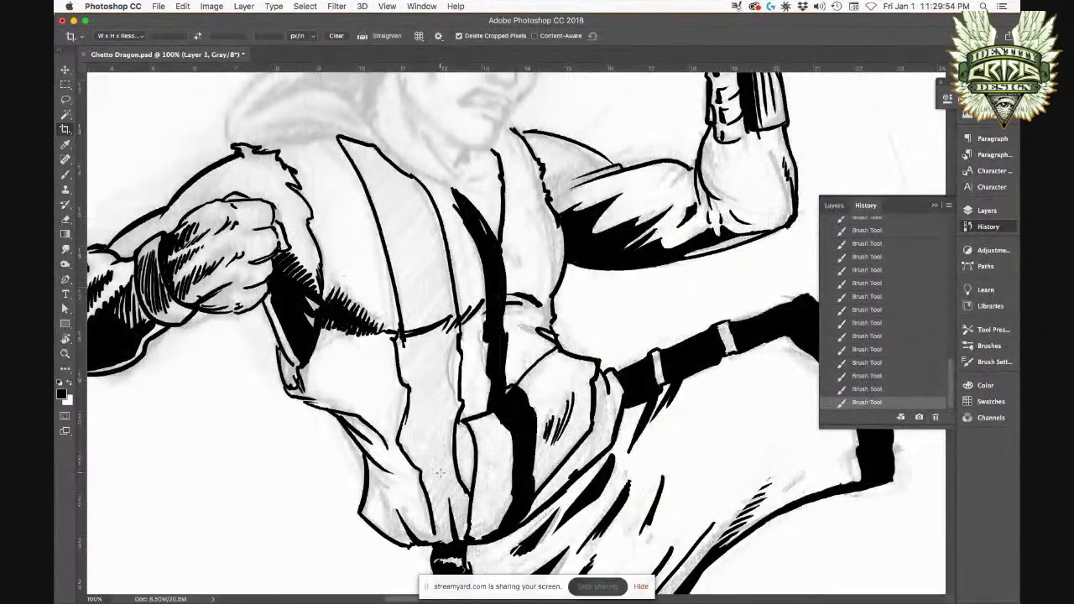
key("b")
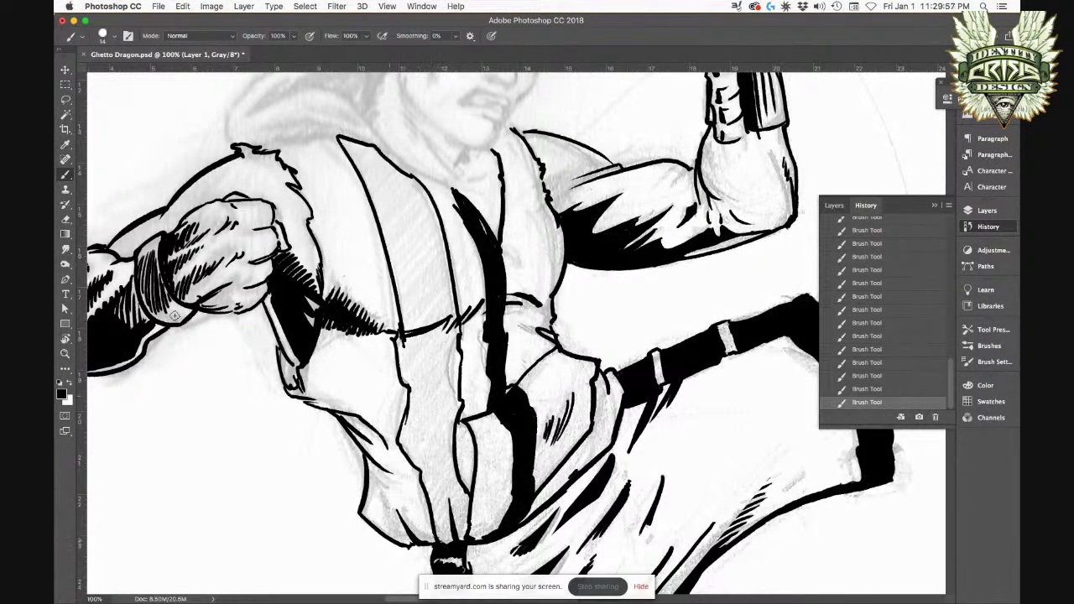
Step: Fill the vest's front strip with solid black using the Paint Bucket, and brush over the gap where the chest contour crosses it
left_click(65, 309)
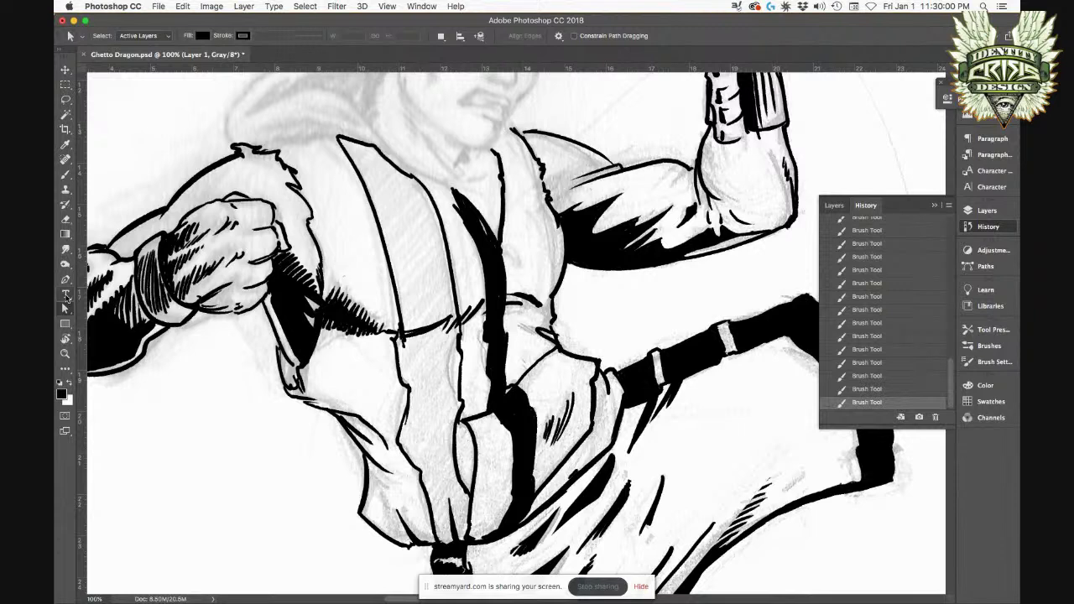
left_click(66, 296)
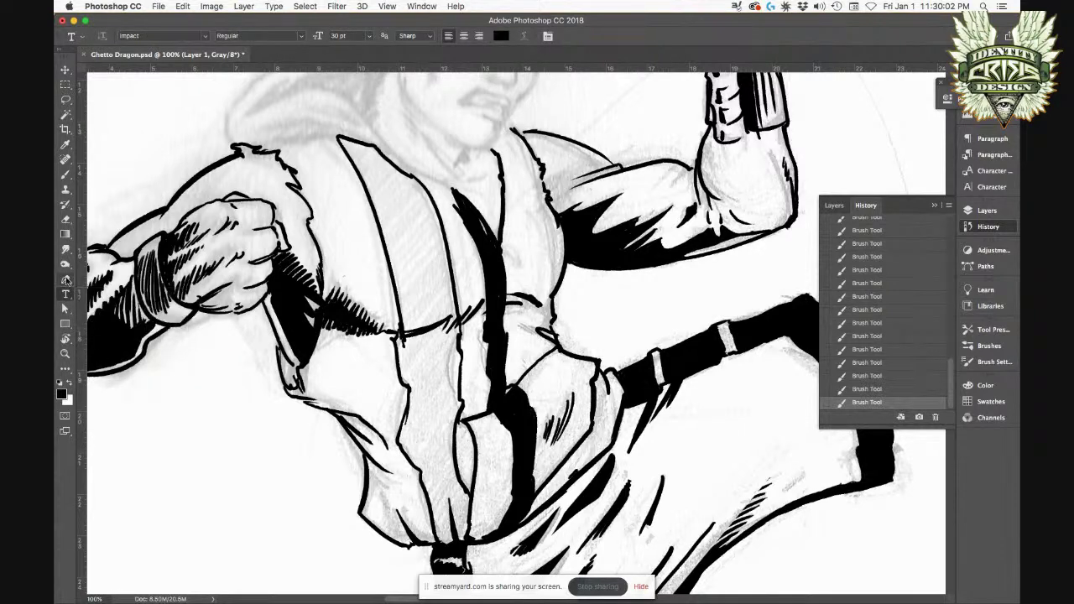
left_click(66, 280)
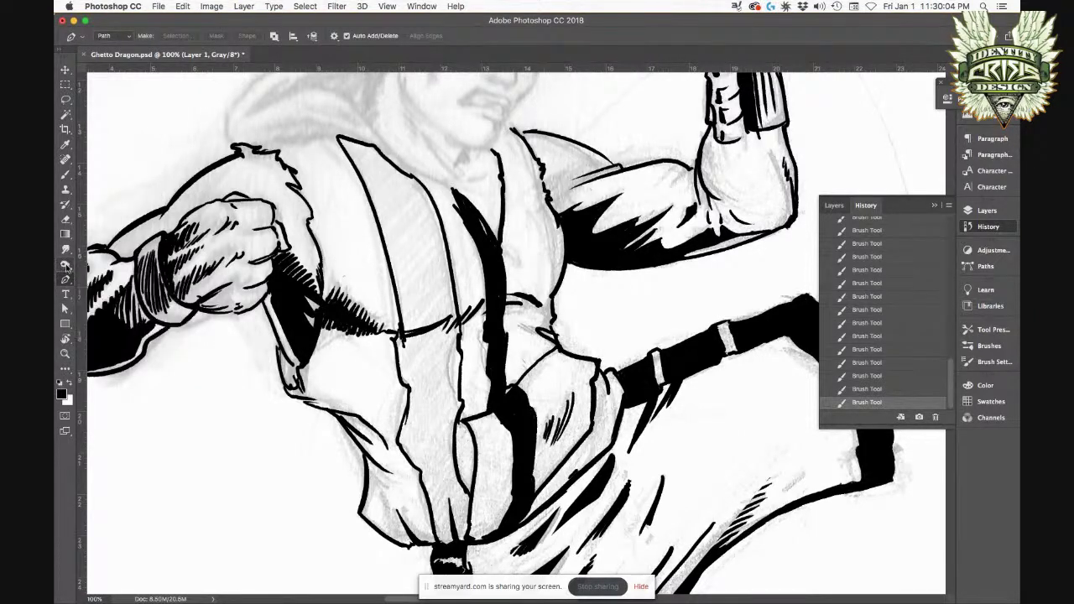
left_click(65, 145)
left_click(65, 144)
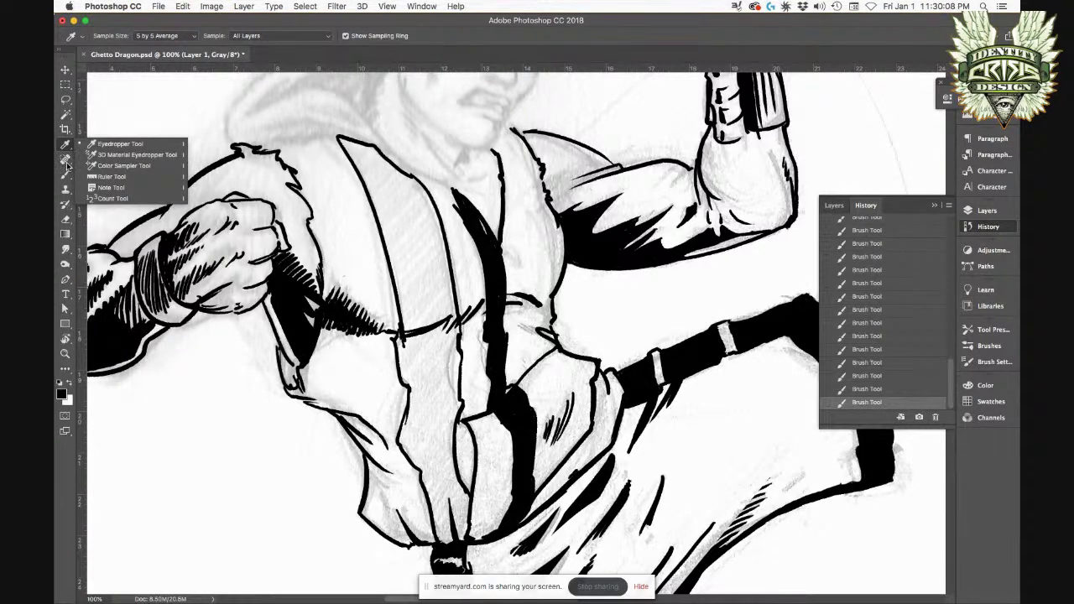
left_click(65, 164)
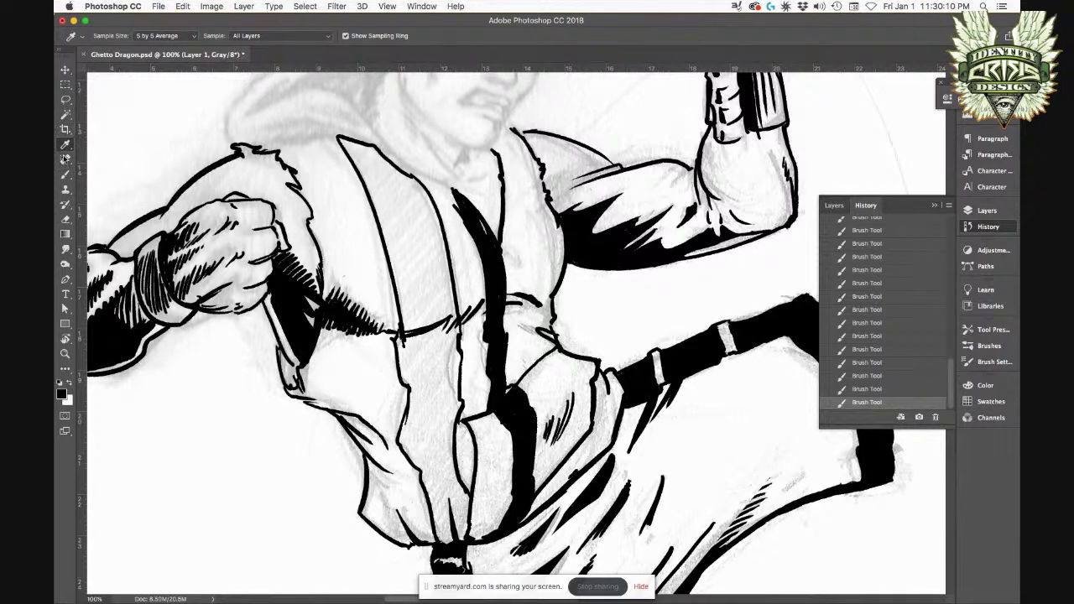
left_click(66, 173)
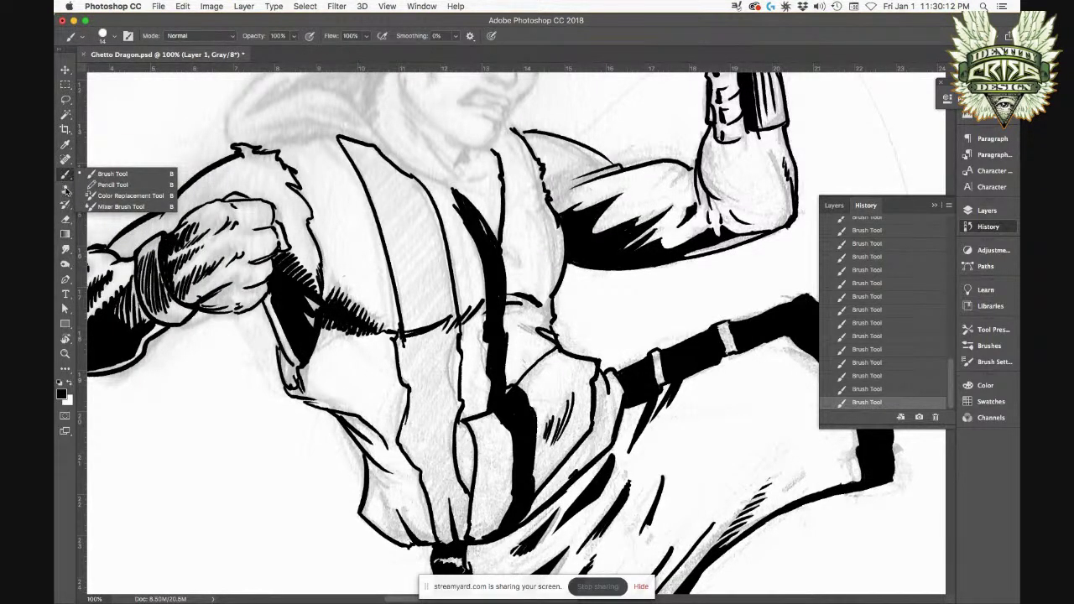
left_click(67, 204)
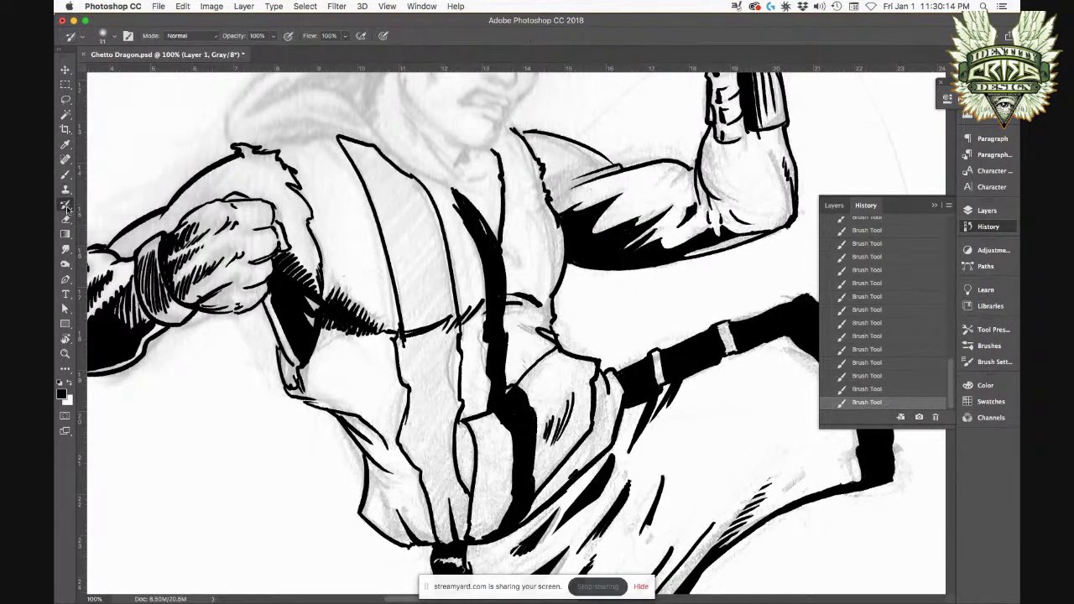
left_click(67, 221)
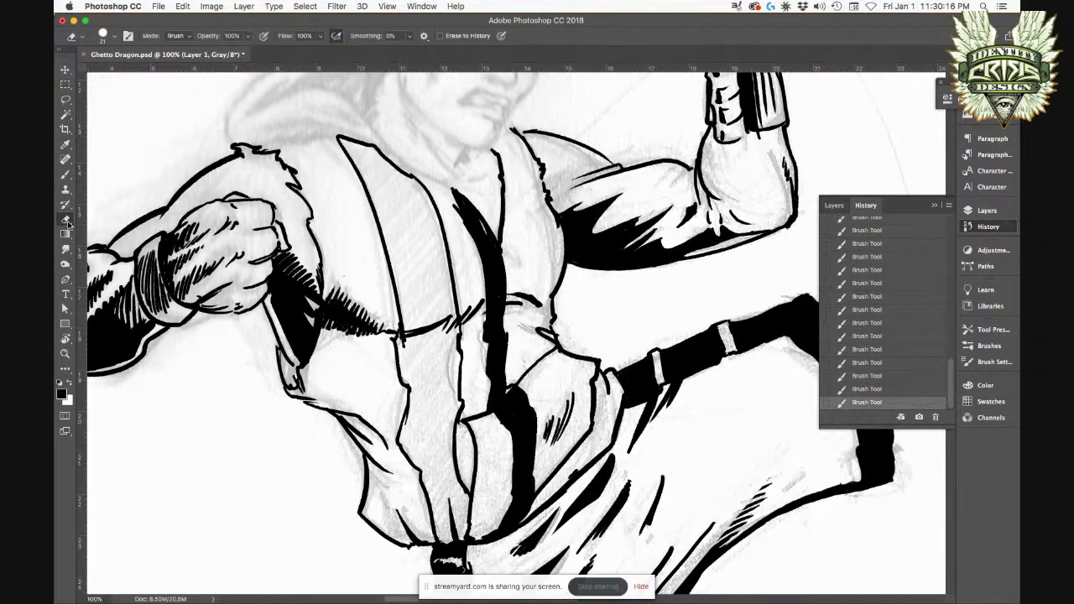
left_click(67, 236)
left_click(67, 236)
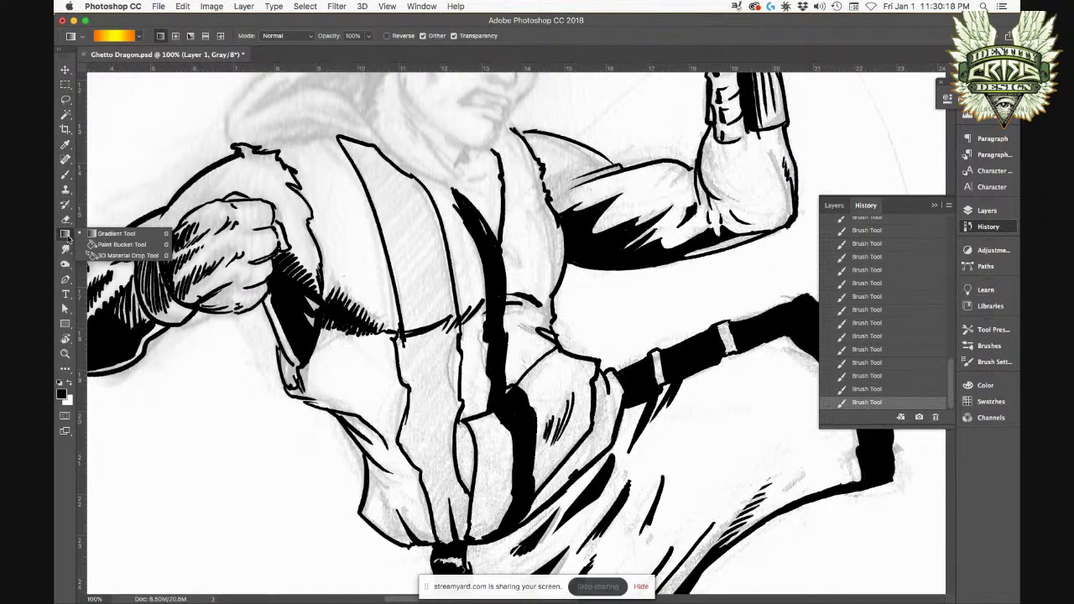
left_click(90, 244)
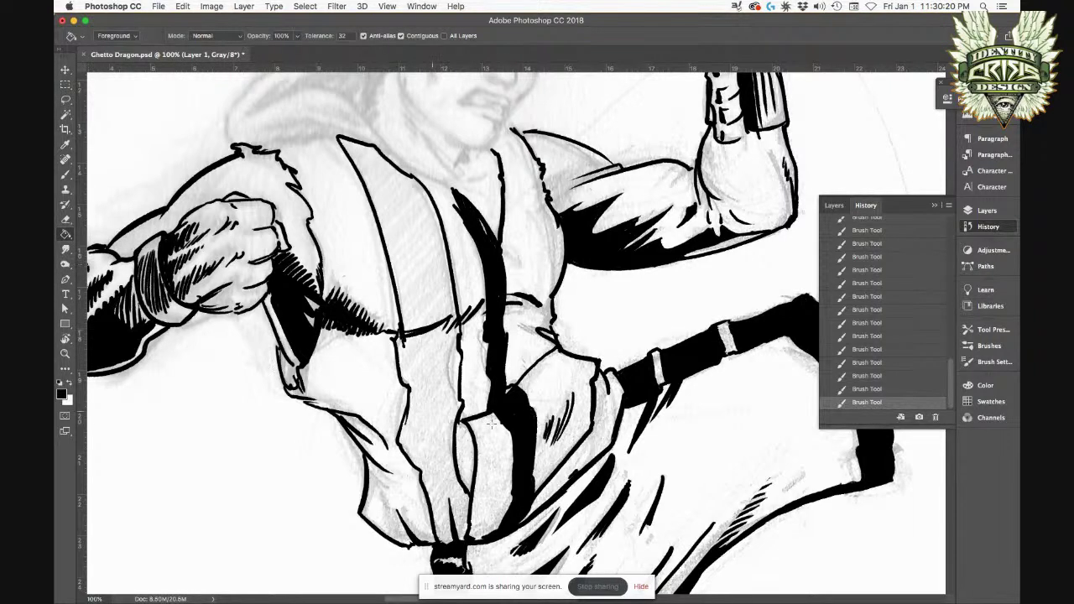
left_click(448, 380)
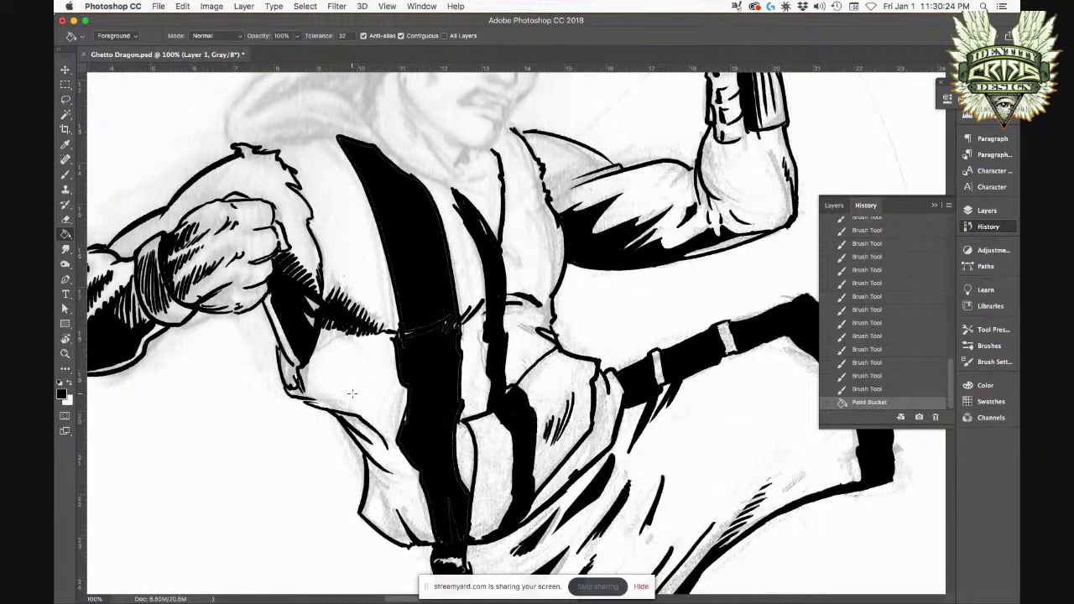
key("b")
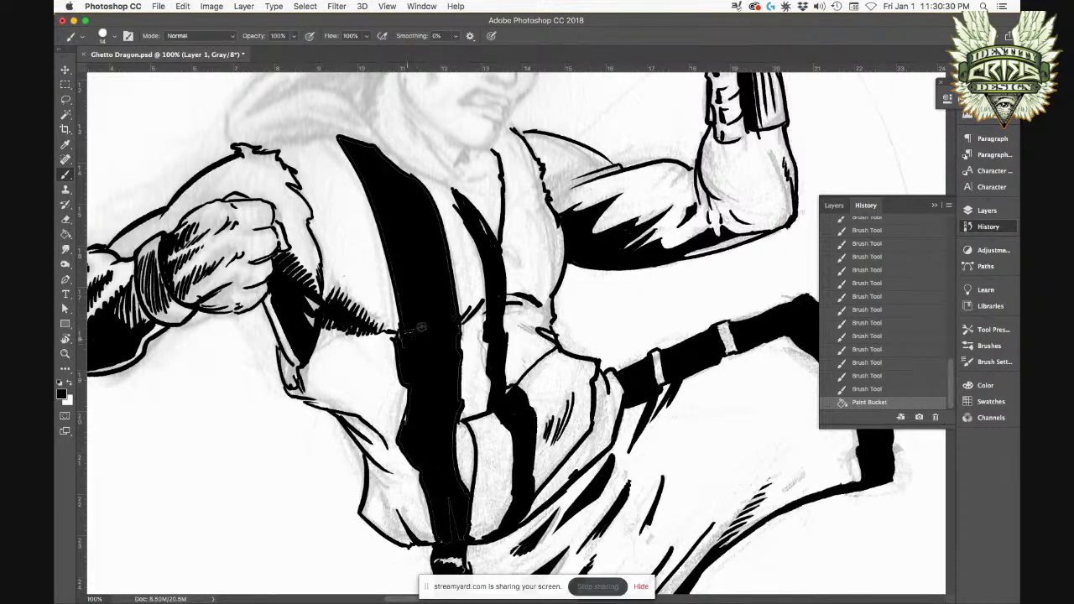
left_click(403, 347)
Step: Try to fill the thin light seams inside the black vest strip with the Paint Bucket, and undo that fill
left_click(66, 235)
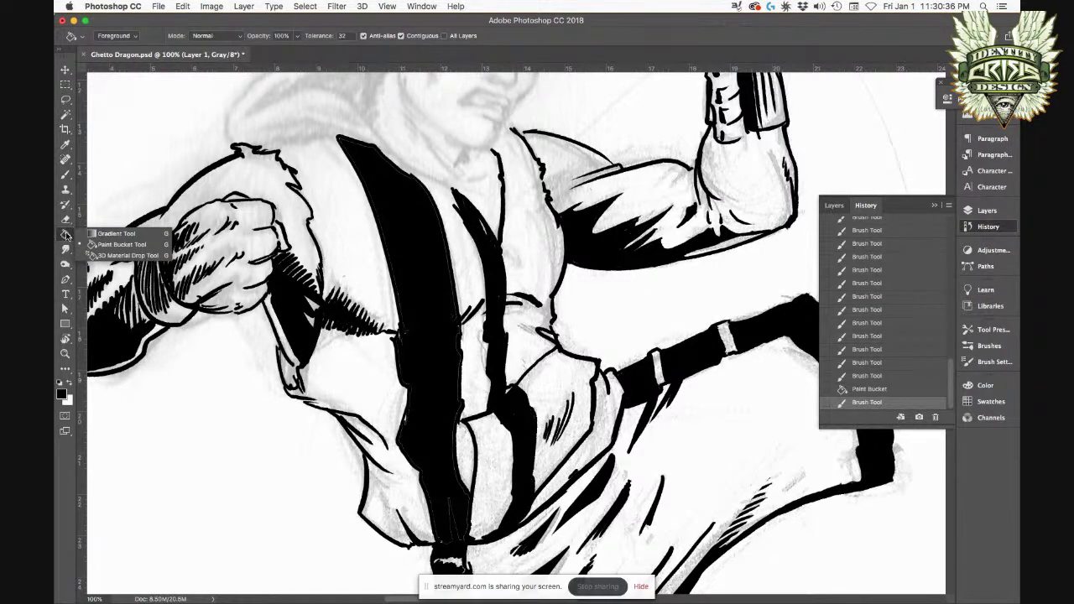
left_click(426, 282)
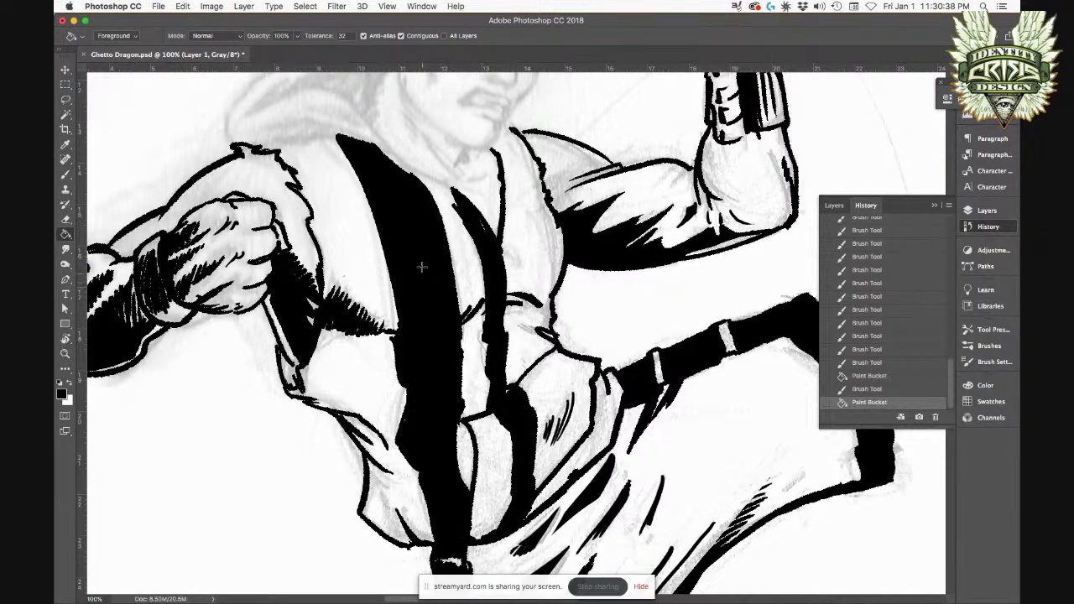
key("super+z")
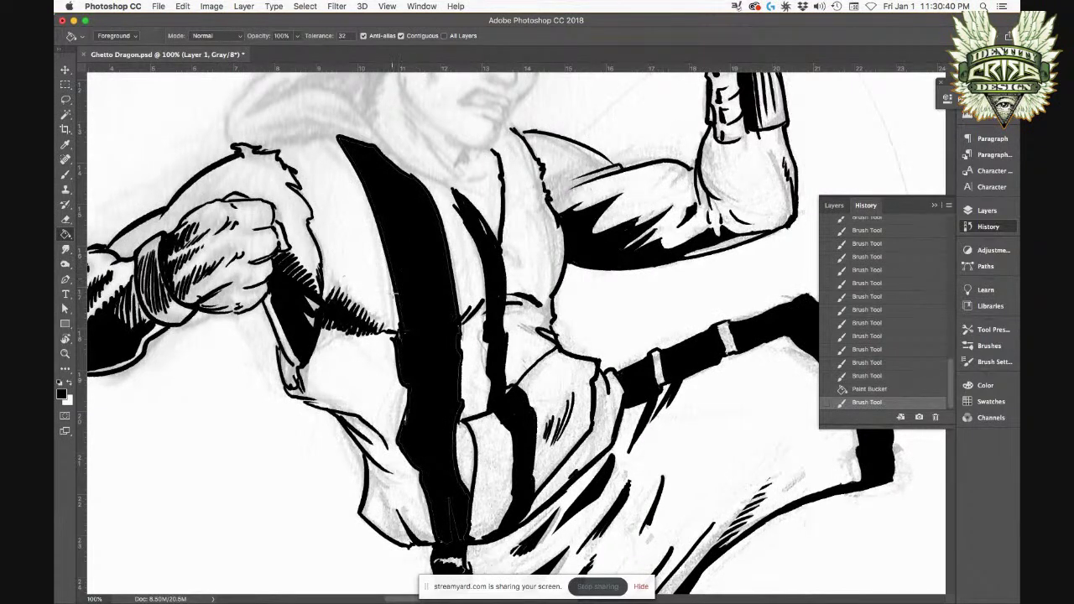
Step: Brush black over the light seam along the vest strip's inner edge, beside and below the chest contour
key("b")
key("super+equal")
key("super+equal")
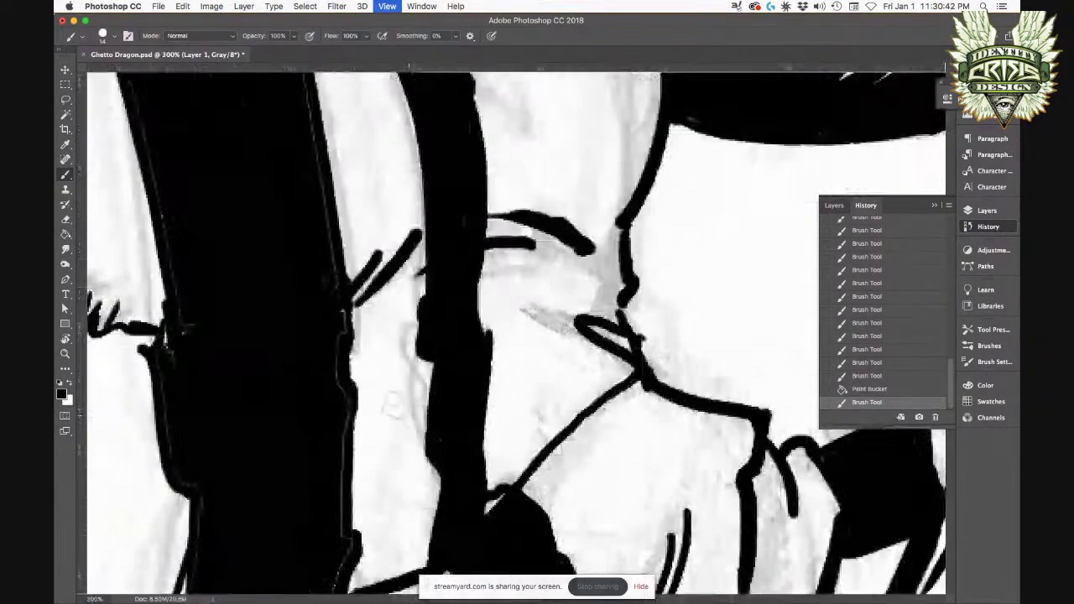
mouse_move(334, 352)
left_mouse_down()
mouse_move(343, 413)
mouse_move(341, 519)
mouse_move(343, 315)
mouse_move(318, 270)
left_mouse_up()
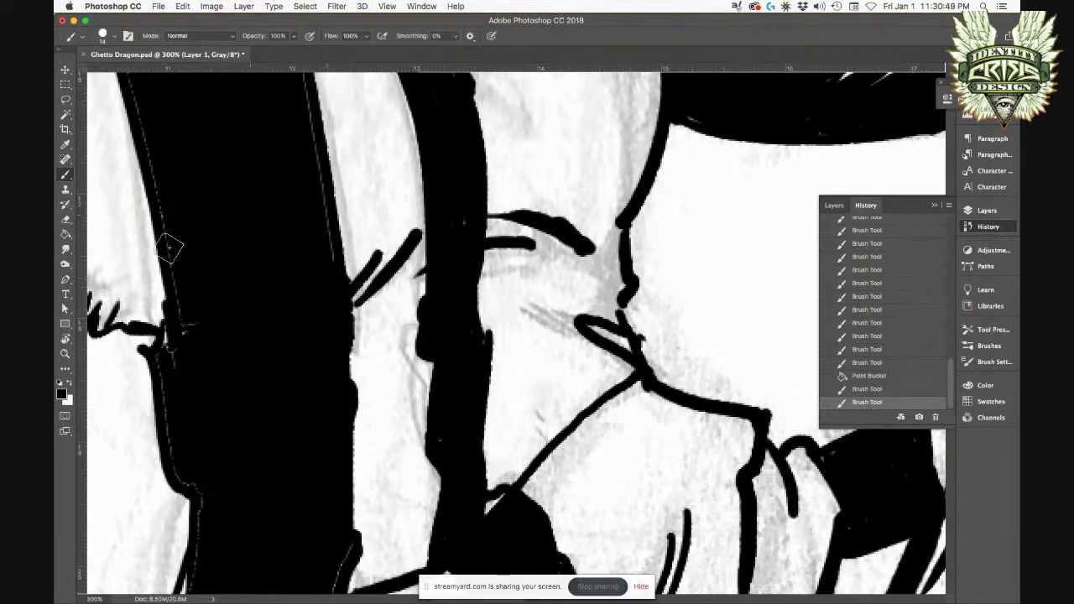
Step: Try refilling the black vest strip with the Paint Bucket at a tolerance of 50, and undo that fill
left_click(66, 233)
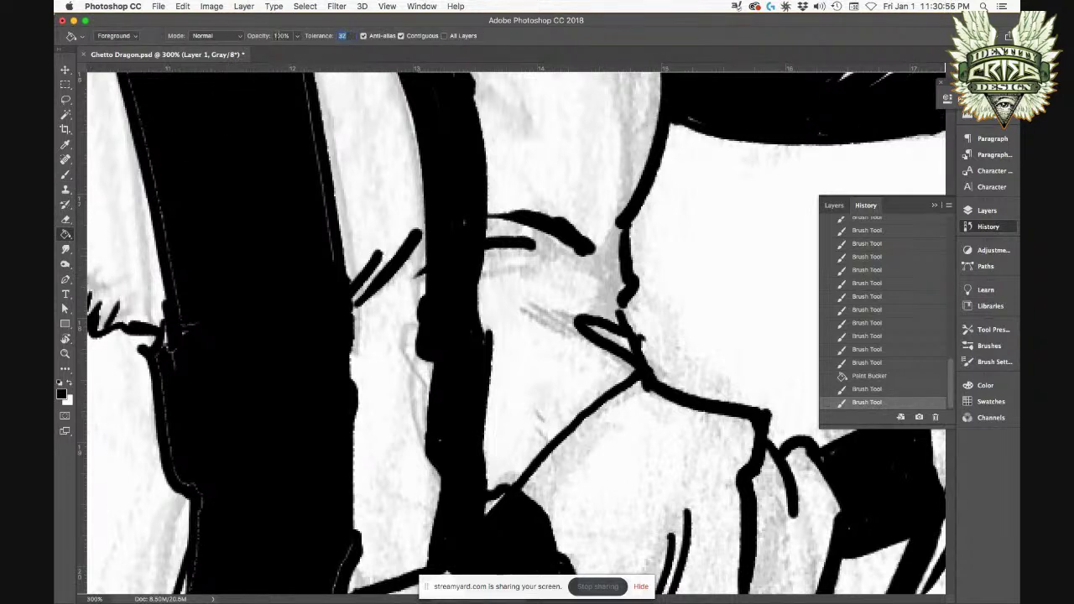
type("0")
left_click(310, 255)
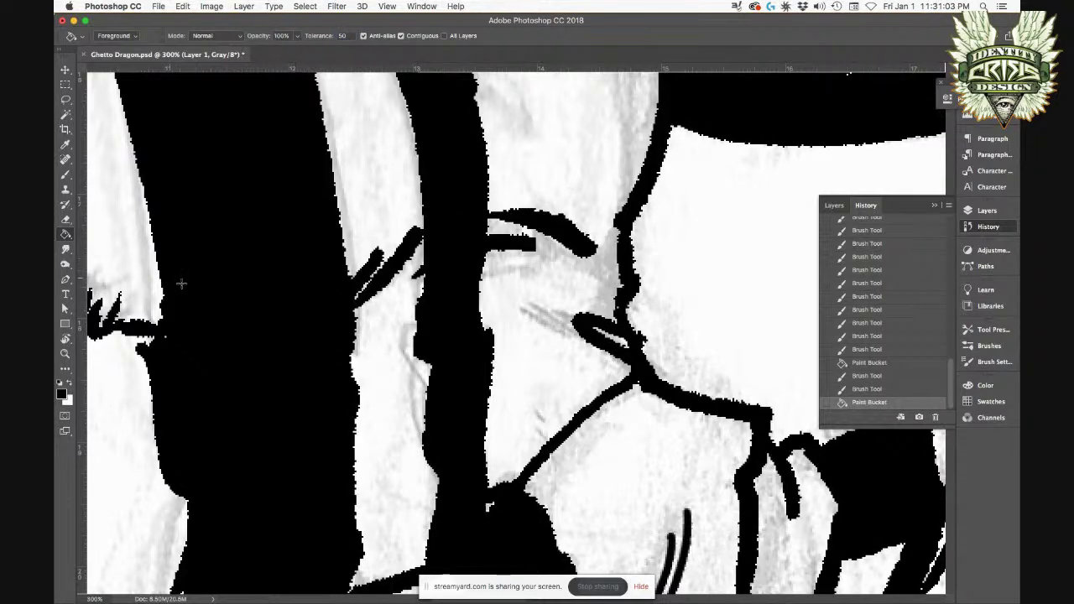
key("ctrl+z")
Step: Brush black over the light seam along the vest strip's outer edge, around the armpit hatching and toward the waist
key("b")
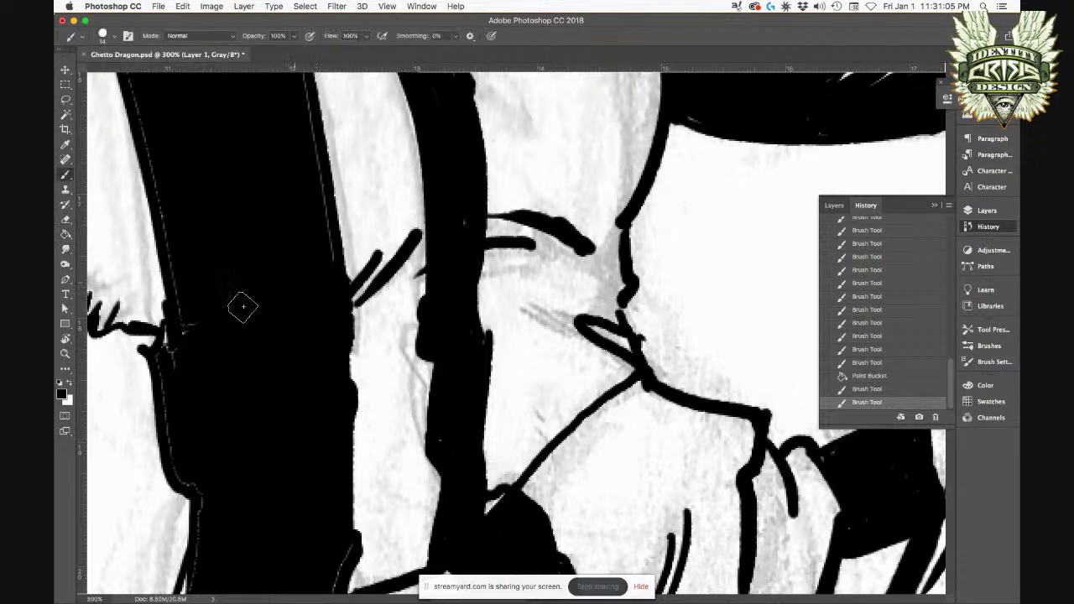
mouse_move(200, 337)
left_mouse_down()
mouse_move(166, 359)
mouse_move(166, 379)
mouse_move(193, 480)
mouse_move(178, 470)
mouse_move(194, 482)
mouse_move(206, 520)
mouse_move(183, 494)
left_mouse_up()
left_click_drag(140, 100, 215, 367)
mouse_move(159, 172)
left_mouse_down()
mouse_move(192, 357)
mouse_move(195, 266)
left_mouse_up()
mouse_move(227, 218)
left_mouse_down()
mouse_move(280, 378)
mouse_move(305, 517)
left_mouse_up()
Step: Cover the remaining light seams along both edges of the vest strip's upper half and its pointed top with black
mouse_move(122, 114)
left_mouse_down()
mouse_move(165, 173)
mouse_move(266, 414)
left_mouse_up()
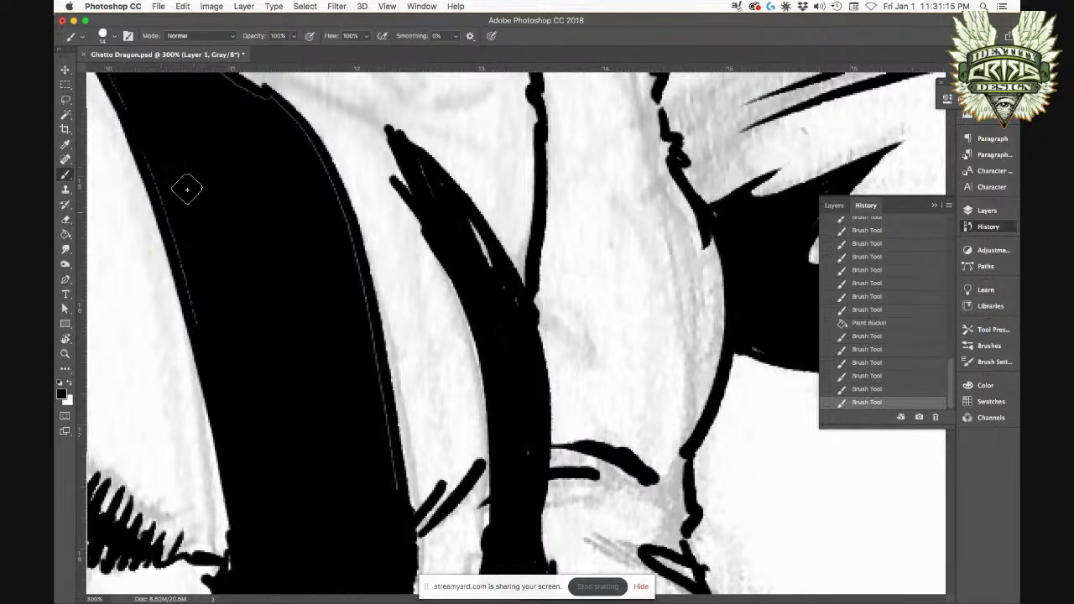
mouse_move(159, 172)
left_mouse_down()
mouse_move(211, 320)
mouse_move(168, 220)
left_mouse_up()
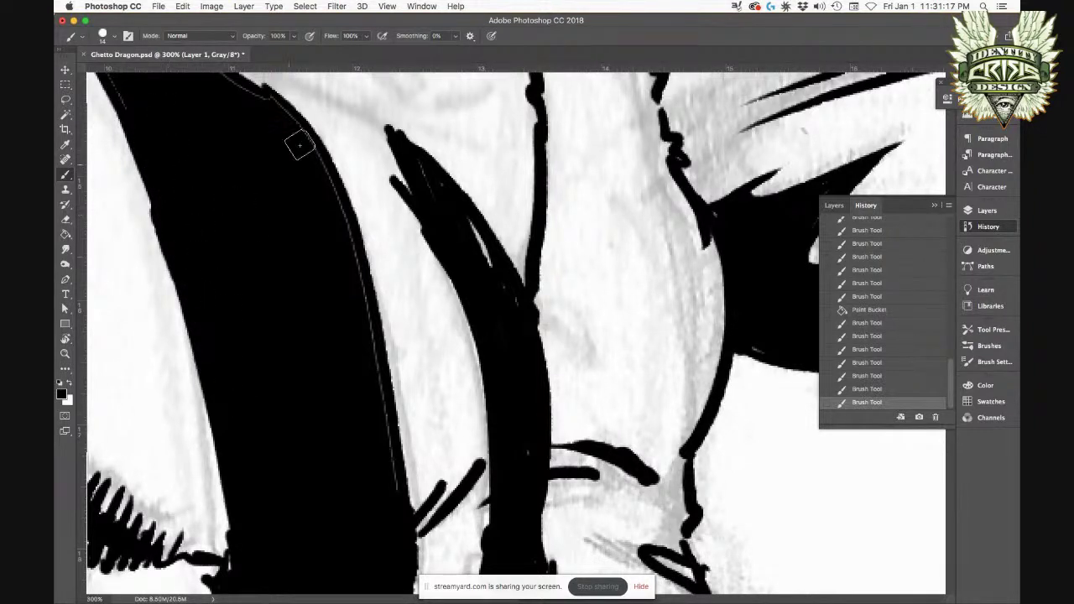
mouse_move(304, 151)
left_mouse_down()
mouse_move(369, 336)
mouse_move(401, 504)
left_mouse_up()
scroll(350, 386, "up", 10)
scroll(350, 386, "left", 3)
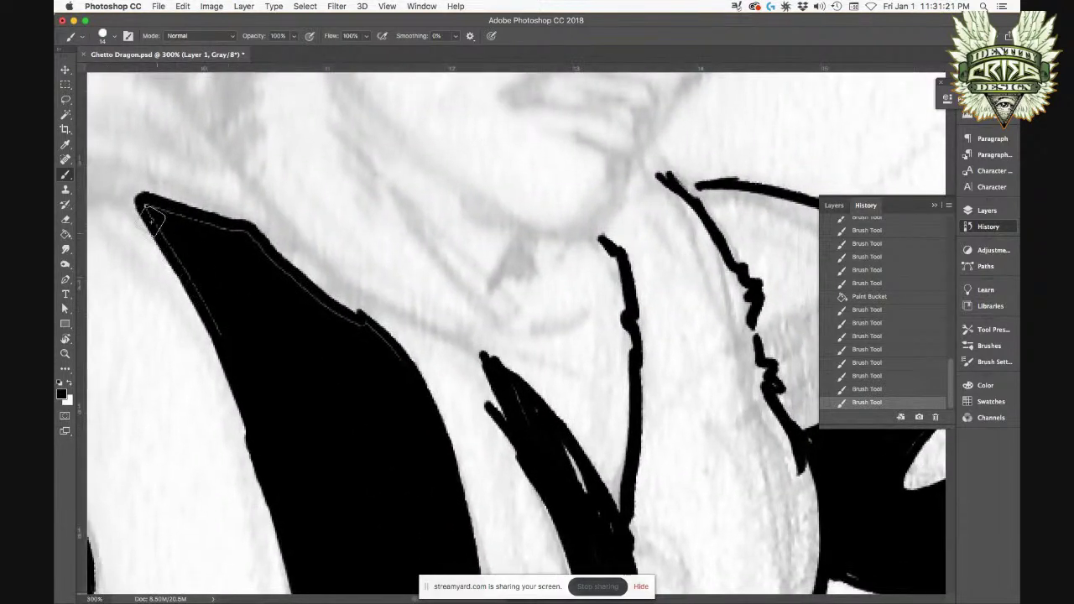
mouse_move(151, 210)
left_mouse_down()
mouse_move(233, 347)
mouse_move(153, 214)
mouse_move(236, 235)
mouse_move(369, 335)
mouse_move(396, 359)
left_mouse_up()
left_click_drag(316, 163, 290, 84)
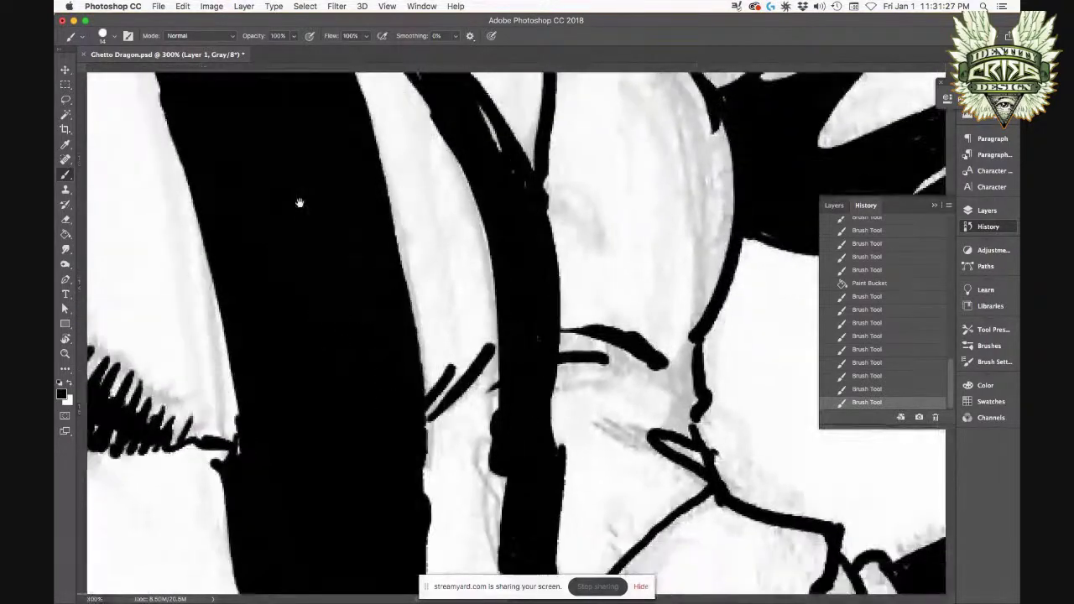
Step: Erase a light band across the black vest strip along the chest contour and hatch it with diagonal black strokes
key("e")
mouse_move(415, 365)
left_mouse_down()
mouse_move(358, 408)
mouse_move(323, 411)
mouse_move(336, 398)
mouse_move(285, 431)
mouse_move(211, 419)
left_mouse_up()
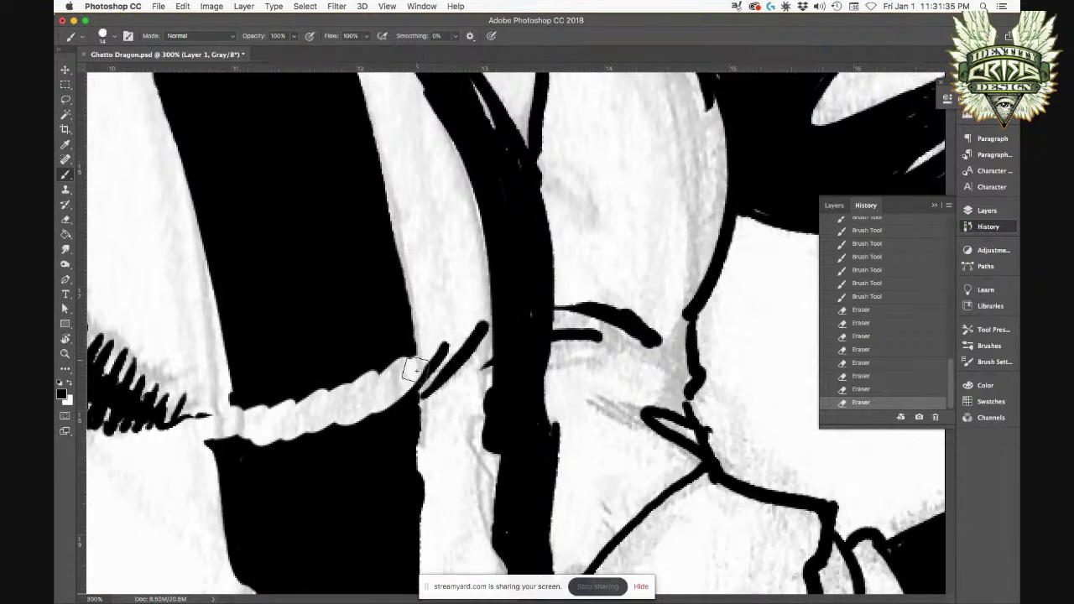
mouse_move(418, 344)
left_mouse_down()
mouse_move(401, 386)
mouse_move(361, 419)
left_mouse_up()
mouse_move(384, 367)
left_mouse_down()
mouse_move(339, 427)
mouse_move(378, 355)
mouse_move(302, 450)
mouse_move(360, 359)
mouse_move(285, 442)
left_mouse_up()
mouse_move(342, 370)
left_mouse_down()
mouse_move(259, 453)
mouse_move(254, 440)
left_mouse_up()
left_click_drag(297, 394, 235, 436)
mouse_move(234, 398)
left_mouse_down()
mouse_move(225, 445)
mouse_move(221, 394)
left_mouse_up()
mouse_move(210, 260)
left_mouse_down()
mouse_move(229, 390)
mouse_move(214, 434)
mouse_move(207, 406)
left_mouse_up()
left_click_drag(198, 401, 190, 411)
key("comma")
key("super+minus")
key("super+minus")
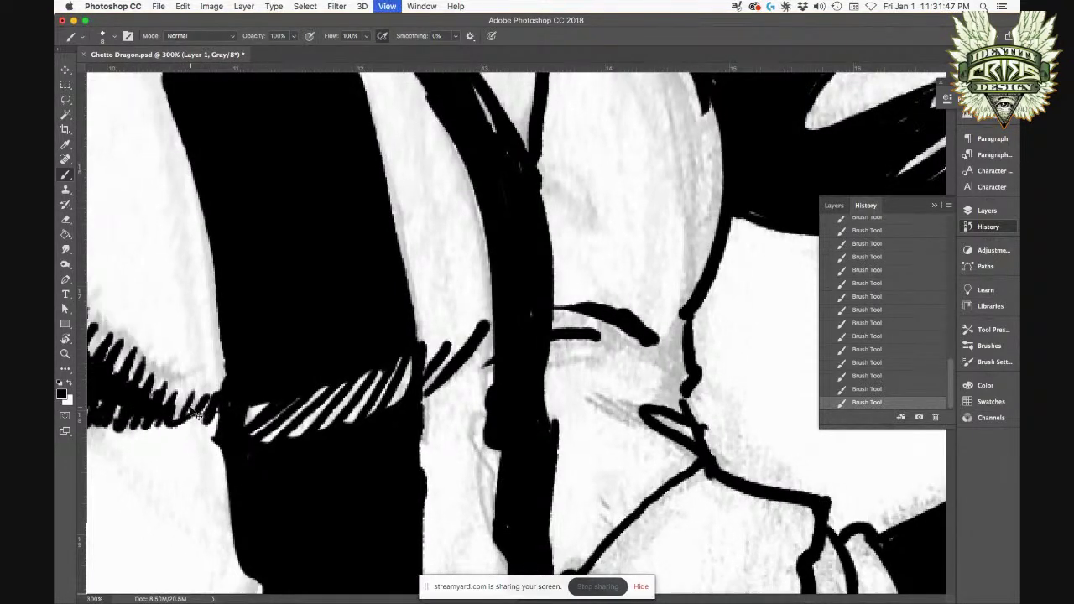
key("super+minus")
left_click_drag(450, 302, 484, 251)
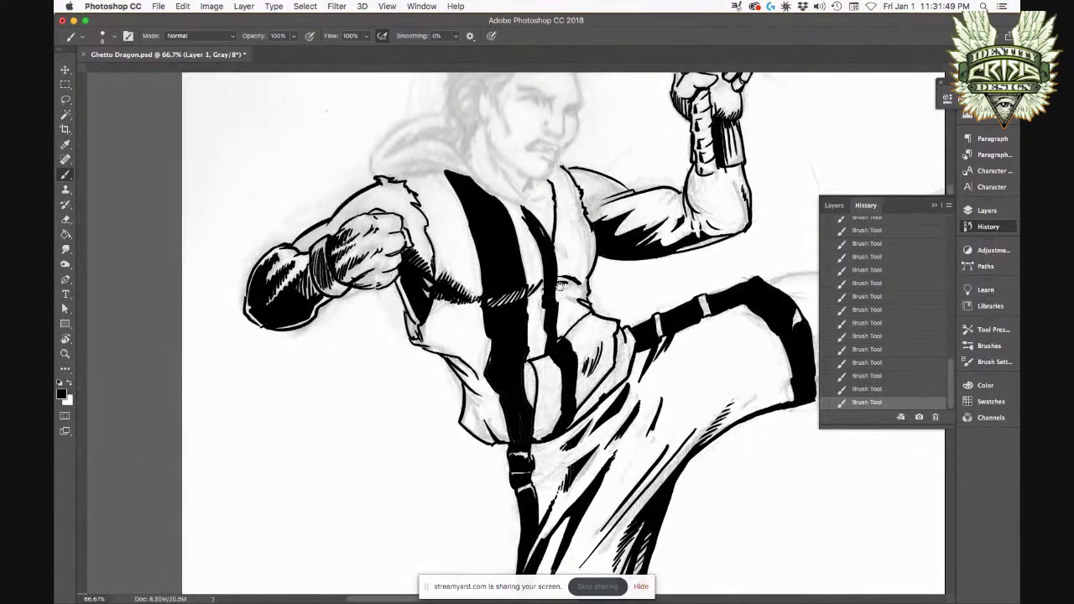
Step: Erase two slanted fold highlights into the black vest strip below the hatched chest band
key("super+plus")
mouse_move(594, 579)
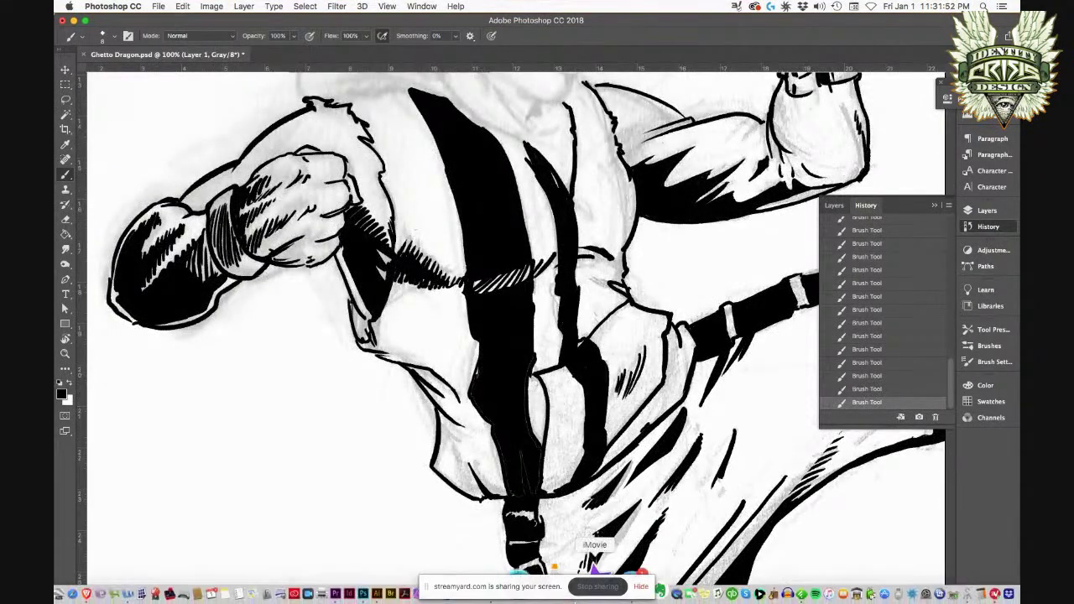
key("e")
mouse_move(520, 309)
left_mouse_down()
mouse_move(487, 340)
mouse_move(491, 385)
mouse_move(469, 396)
left_mouse_up()
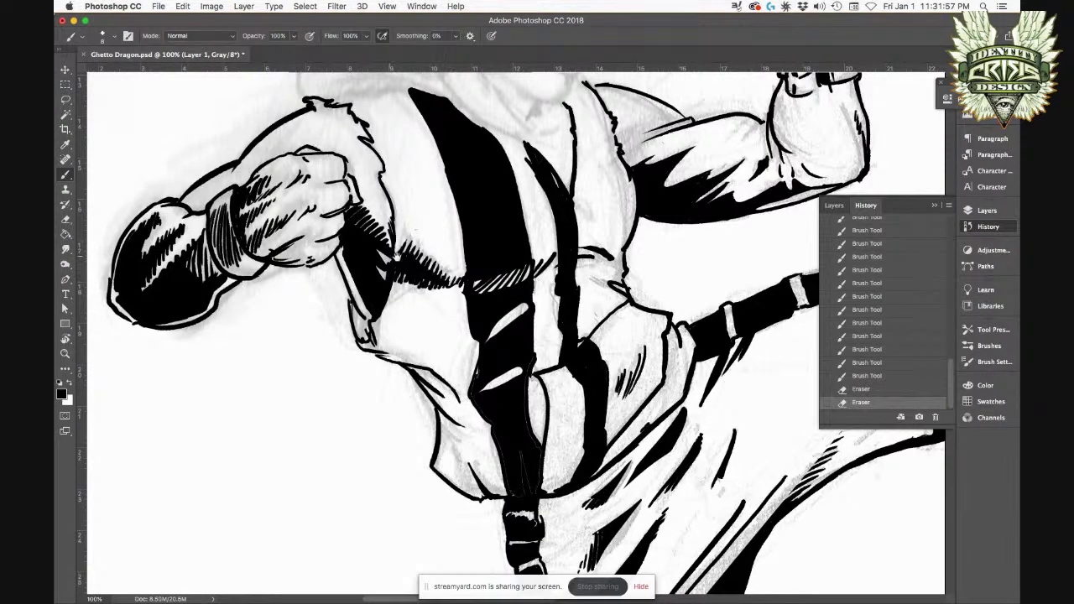
Step: Hatch the bent arm's section above the wristband with short black strokes and darken its lower edge
scroll(516, 335, "up", 8)
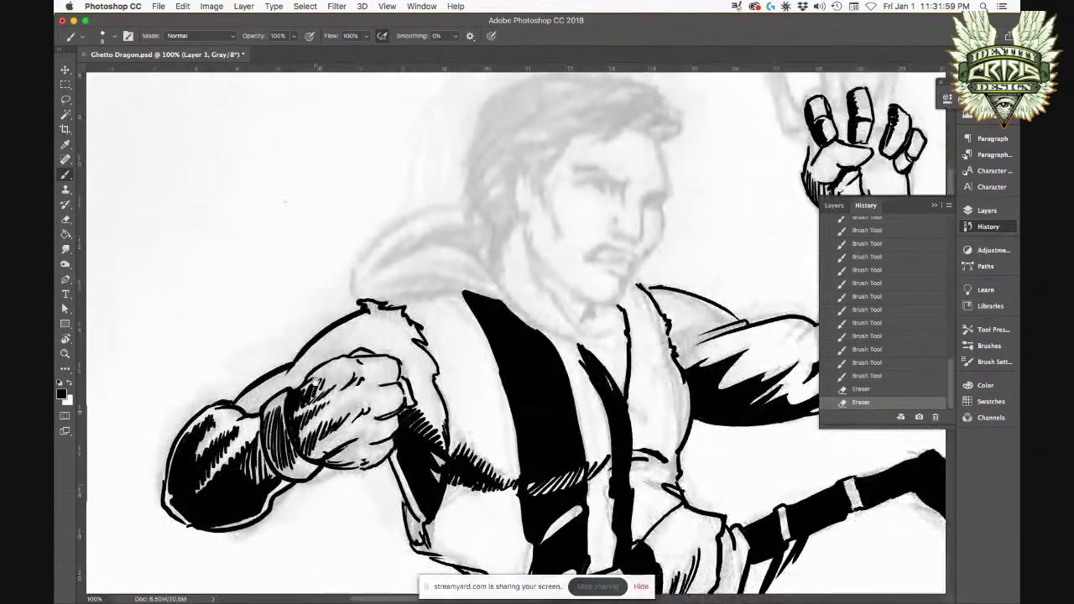
left_click_drag(367, 418, 405, 458)
key("super+plus")
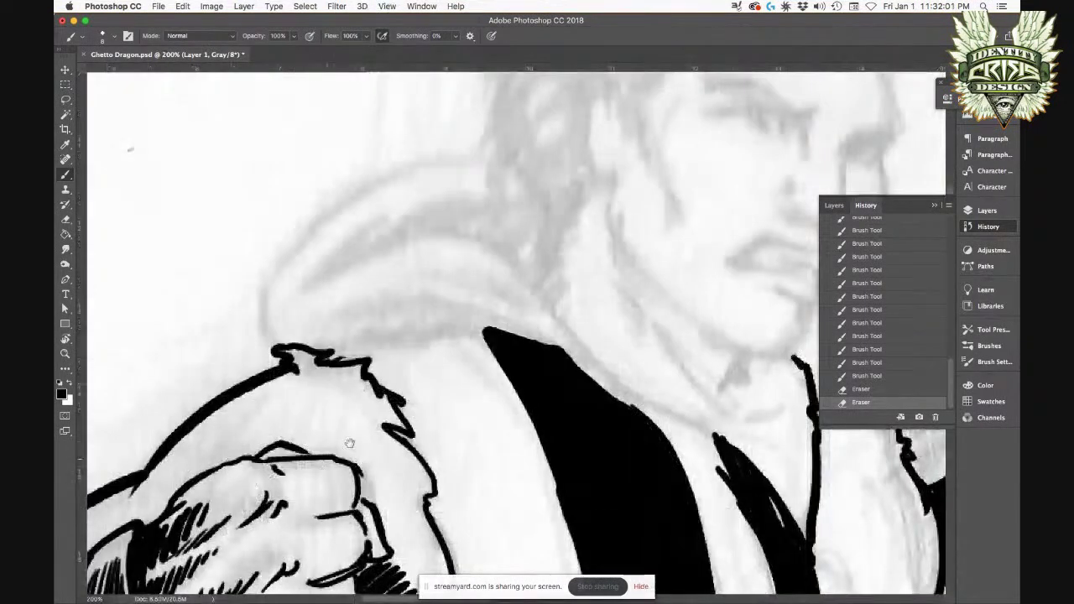
scroll(350, 443, "left", 5)
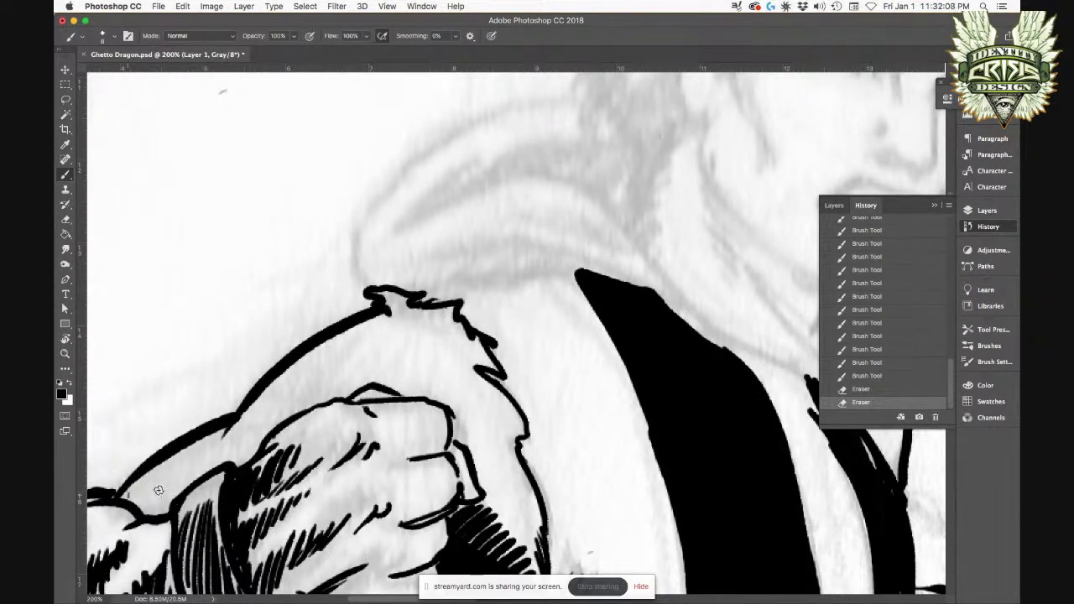
left_click(157, 487)
left_click(128, 497)
left_click(131, 498)
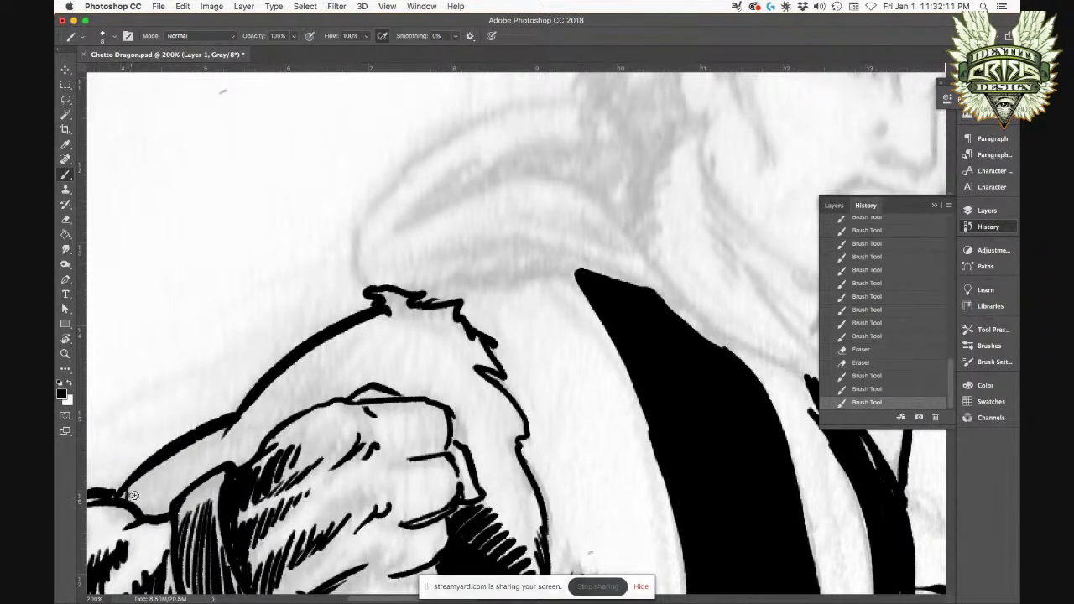
left_click(132, 499)
mouse_move(144, 471)
left_mouse_down()
mouse_move(147, 517)
mouse_move(153, 473)
mouse_move(154, 514)
mouse_move(163, 469)
mouse_move(159, 519)
mouse_move(168, 465)
mouse_move(166, 511)
left_mouse_up()
mouse_move(178, 464)
left_mouse_down()
mouse_move(173, 504)
mouse_move(187, 490)
left_mouse_up()
mouse_move(207, 446)
left_mouse_down()
mouse_move(198, 481)
mouse_move(226, 469)
left_mouse_up()
left_click_drag(238, 458, 232, 470)
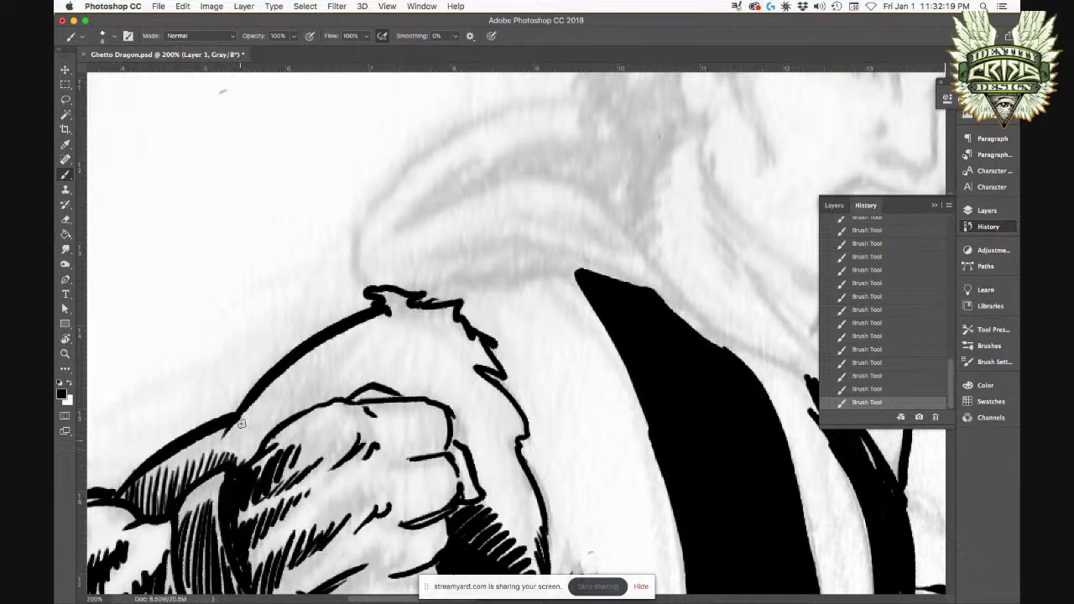
mouse_move(139, 483)
left_mouse_down()
mouse_move(151, 513)
mouse_move(174, 514)
left_mouse_up()
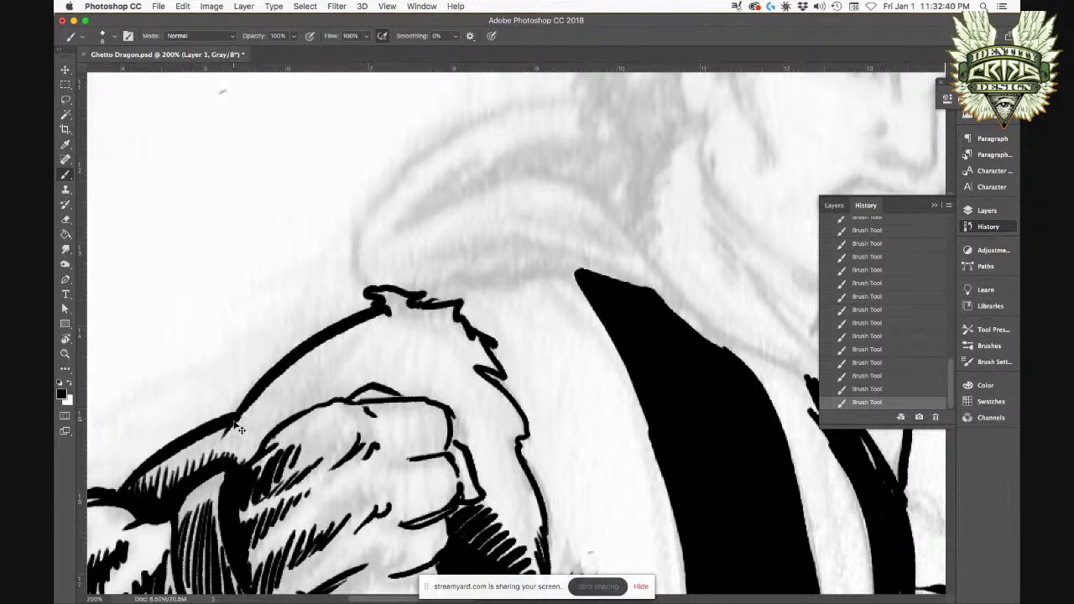
Step: Ink a curved inner contour beneath the jagged armhole edge, from the shoulder top toward the chest
key("super+minus")
mouse_move(474, 310)
left_mouse_down()
mouse_move(483, 340)
mouse_move(468, 318)
left_mouse_up()
key("super+plus")
left_click_drag(227, 304, 312, 348)
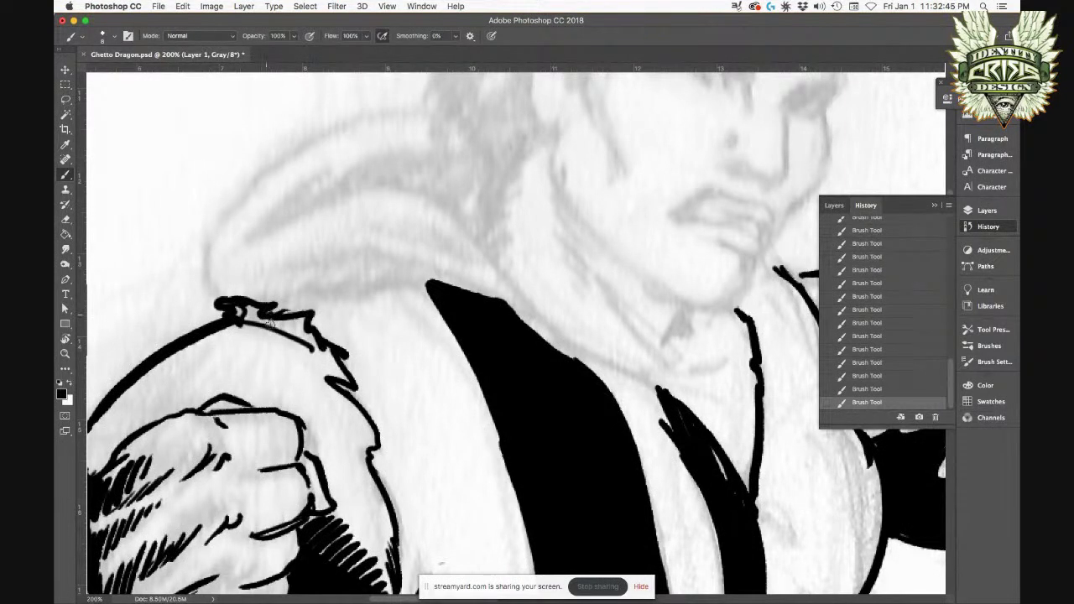
left_click_drag(241, 323, 332, 374)
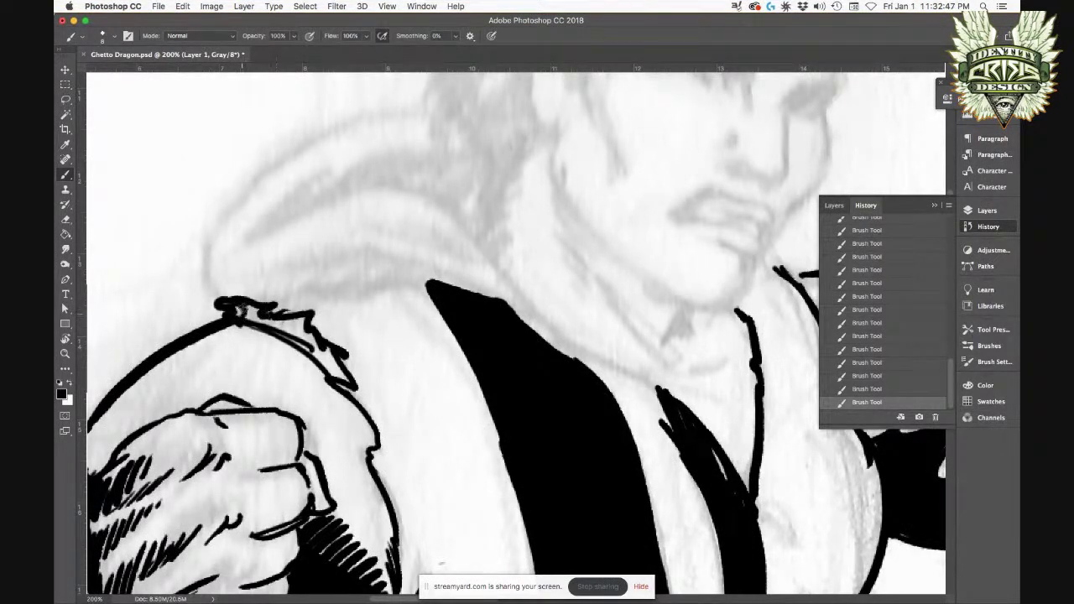
mouse_move(250, 322)
left_mouse_down()
mouse_move(294, 340)
mouse_move(329, 378)
left_mouse_up()
Step: Set the brush size to 14 px and fill the jagged armhole border solid black down to the armpit
right_click(342, 384)
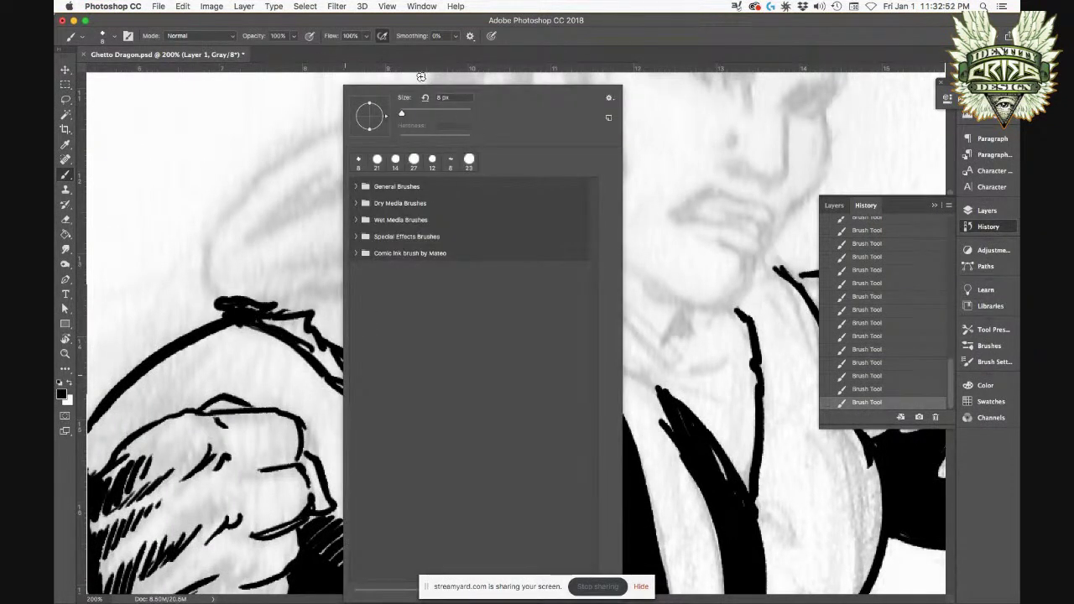
left_click(406, 113)
left_click_drag(407, 114, 403, 114)
left_click(296, 334)
mouse_move(300, 323)
left_mouse_down()
mouse_move(283, 332)
mouse_move(260, 319)
mouse_move(312, 313)
mouse_move(289, 331)
mouse_move(336, 371)
left_mouse_up()
left_click_drag(342, 379, 312, 336)
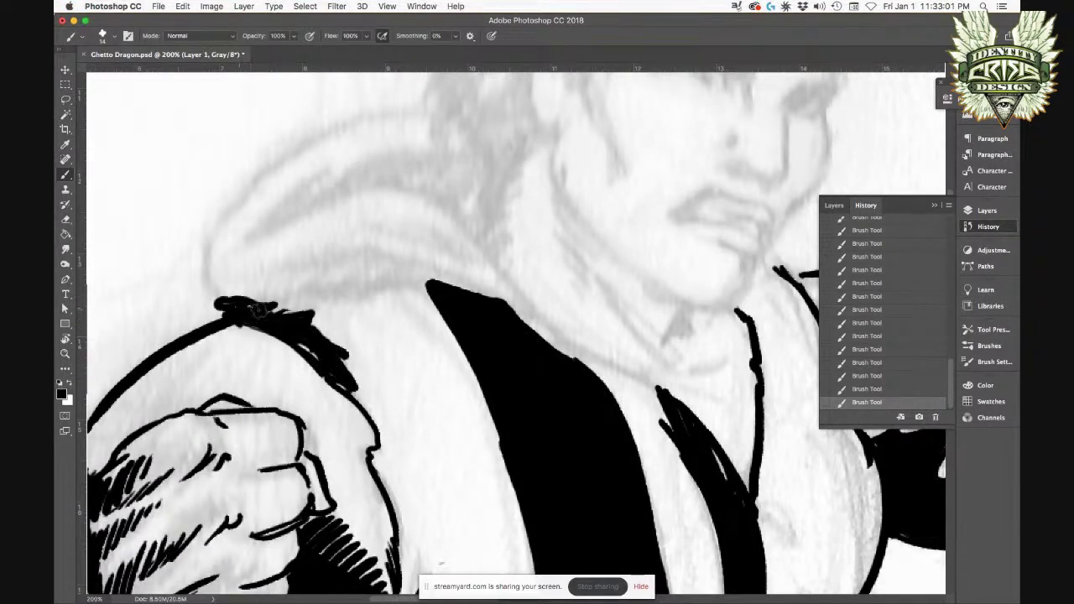
mouse_move(313, 359)
left_mouse_down()
mouse_move(374, 444)
mouse_move(374, 413)
mouse_move(358, 436)
left_mouse_up()
mouse_move(366, 476)
left_mouse_down()
mouse_move(369, 435)
mouse_move(360, 437)
mouse_move(365, 465)
mouse_move(322, 367)
mouse_move(391, 548)
mouse_move(369, 471)
left_mouse_up()
left_click_drag(251, 324, 213, 333)
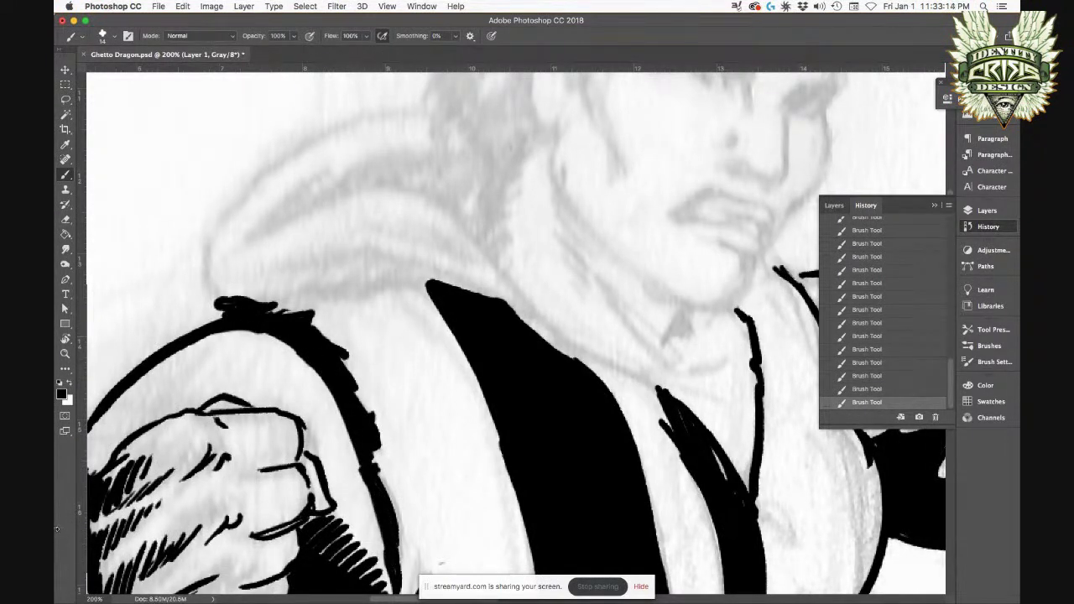
Step: Ink the vest's shoulder edge up to the black strip and the long collar line from the chest opening around the neck
key("super+minus")
left_click_drag(389, 340, 356, 387)
key("super+plus")
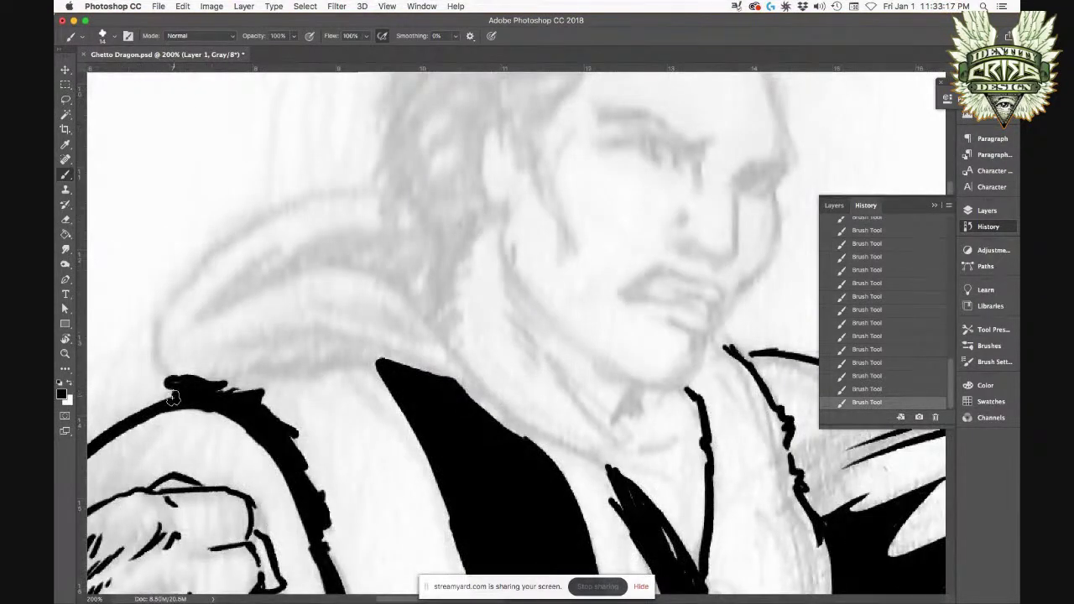
mouse_move(170, 401)
left_mouse_down()
mouse_move(141, 379)
mouse_move(189, 357)
mouse_move(234, 351)
mouse_move(391, 382)
mouse_move(338, 354)
mouse_move(392, 355)
left_mouse_up()
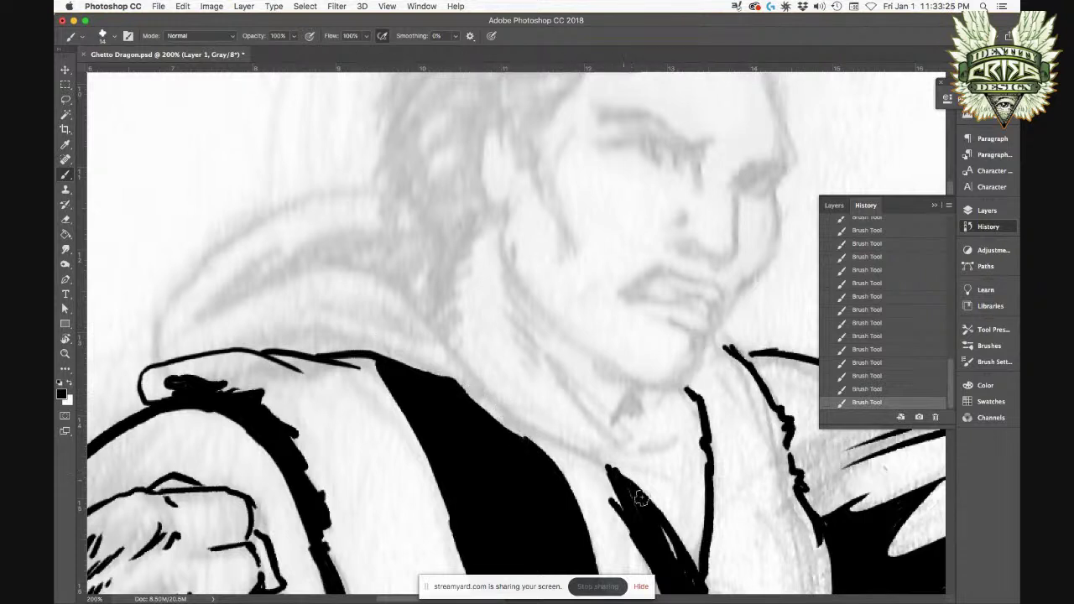
mouse_move(609, 470)
left_mouse_down()
mouse_move(410, 302)
mouse_move(313, 296)
mouse_move(186, 315)
left_mouse_up()
Step: Brush a ragged black shadow into the collar fold behind the neck and ink the collar's outer contour
mouse_move(402, 228)
left_mouse_down()
mouse_move(336, 242)
mouse_move(241, 293)
left_mouse_up()
left_click_drag(309, 246, 208, 313)
mouse_move(255, 264)
left_mouse_down()
mouse_move(205, 308)
mouse_move(284, 275)
mouse_move(277, 268)
mouse_move(230, 294)
mouse_move(293, 269)
mouse_move(283, 291)
mouse_move(393, 256)
mouse_move(397, 241)
mouse_move(213, 307)
mouse_move(297, 284)
left_mouse_up()
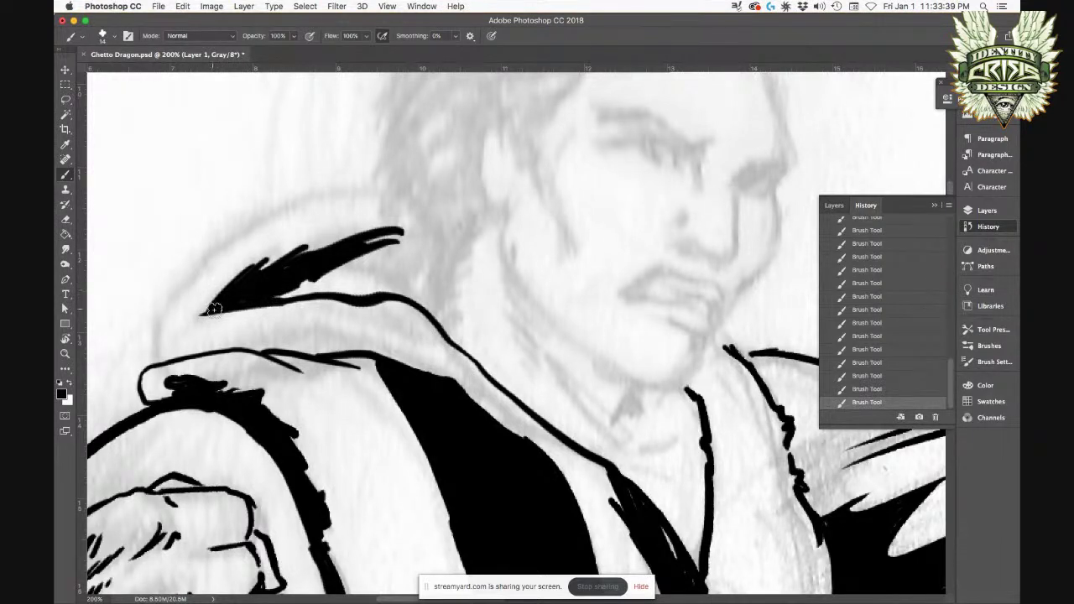
left_click_drag(203, 312, 171, 328)
mouse_move(384, 200)
left_mouse_down()
mouse_move(333, 209)
mouse_move(232, 256)
mouse_move(164, 328)
mouse_move(164, 363)
left_mouse_up()
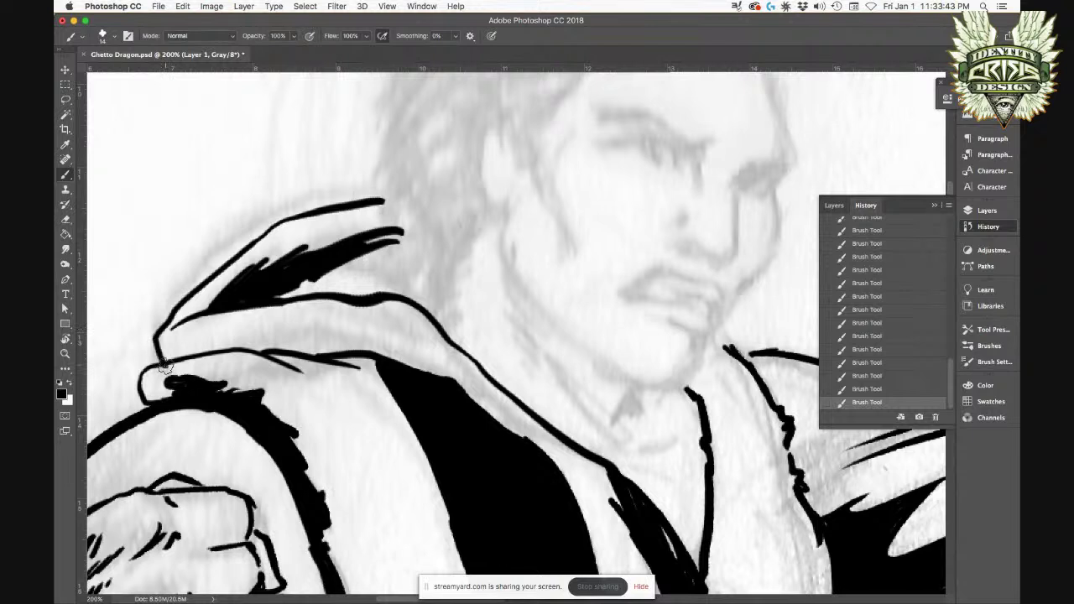
Step: Hatch the collar's end near the hair with black strokes and extend the solid shadow down to the collar line
left_click_drag(391, 204, 324, 226)
left_click_drag(403, 219, 308, 247)
mouse_move(326, 288)
left_mouse_down()
mouse_move(290, 293)
mouse_move(293, 273)
mouse_move(277, 252)
left_mouse_up()
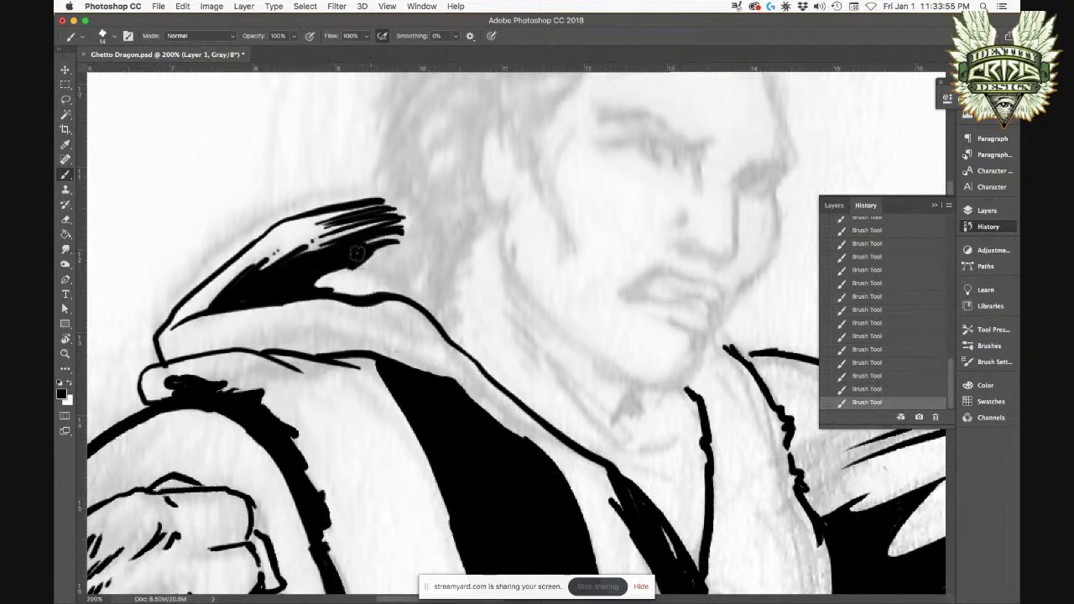
mouse_move(320, 279)
left_mouse_down()
mouse_move(374, 291)
mouse_move(351, 280)
left_mouse_up()
Step: Hatch the neck below the ear and ink the jawline, the chin and the short line below the lower lip
mouse_move(626, 355)
left_mouse_down()
mouse_move(578, 319)
mouse_move(458, 265)
mouse_move(415, 311)
left_mouse_up()
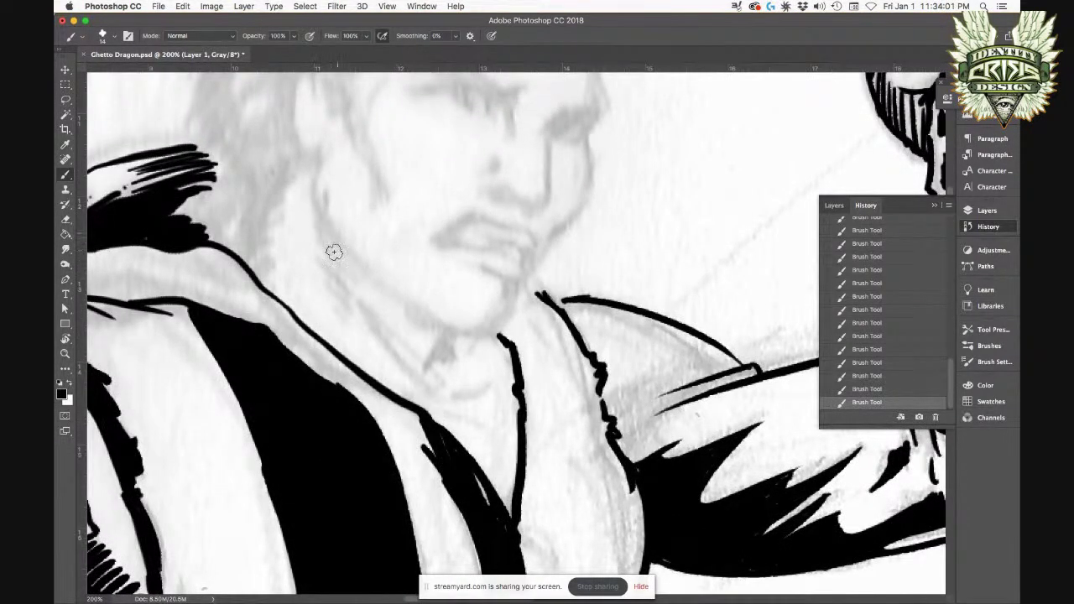
left_click_drag(327, 226, 356, 284)
left_click_drag(329, 248, 361, 322)
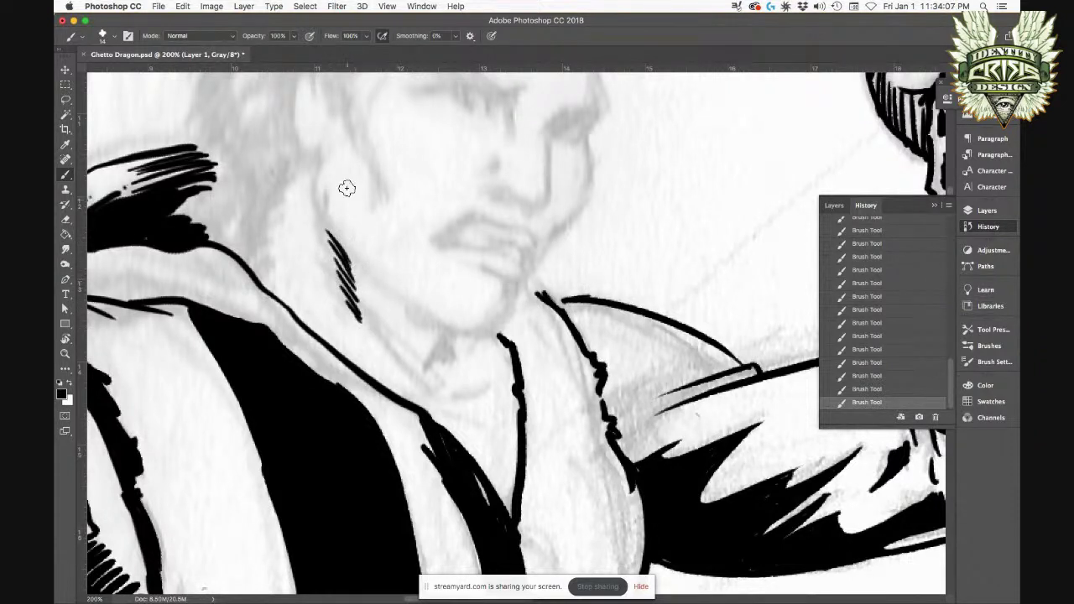
mouse_move(323, 174)
left_mouse_down()
mouse_move(326, 210)
mouse_move(391, 289)
mouse_move(466, 335)
mouse_move(499, 336)
left_mouse_up()
left_click_drag(511, 287, 493, 333)
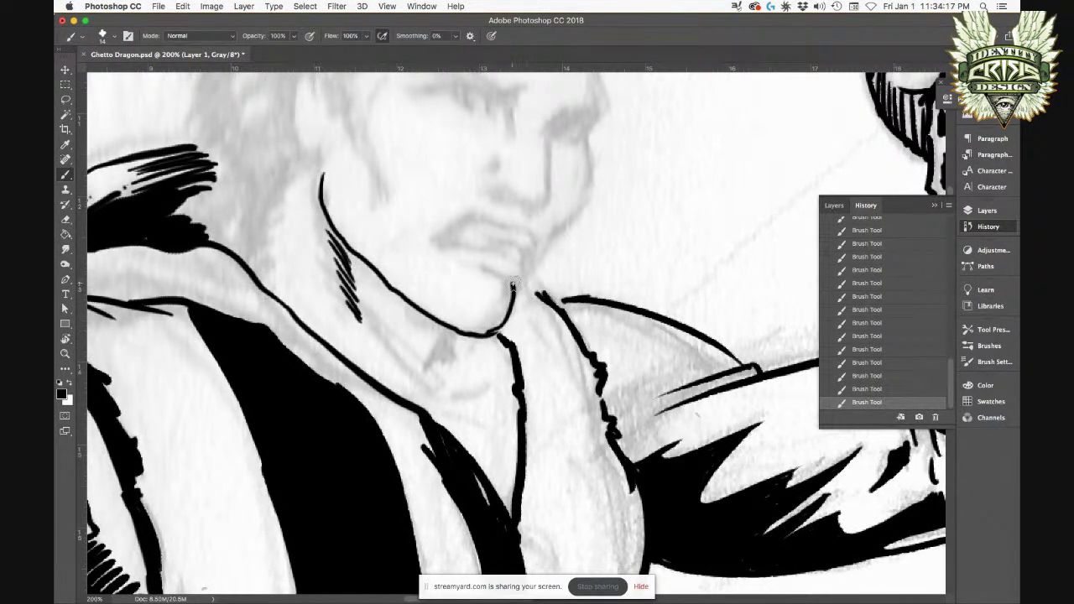
mouse_move(486, 276)
left_mouse_down()
mouse_move(512, 282)
mouse_move(499, 496)
mouse_move(509, 541)
left_mouse_up()
Step: Ink the nose's bridge and tip, the nostril marks and two short creases at the near eye's inner corner
key("super+plus")
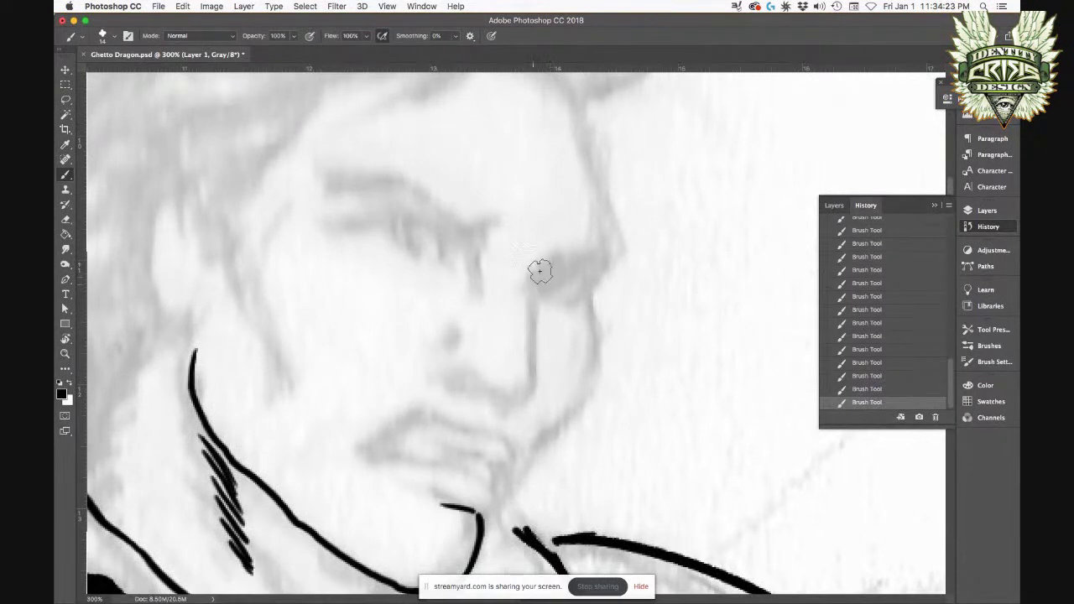
mouse_move(534, 282)
left_mouse_down()
mouse_move(548, 266)
mouse_move(530, 307)
mouse_move(534, 376)
mouse_move(525, 396)
mouse_move(501, 403)
mouse_move(458, 375)
mouse_move(478, 379)
mouse_move(449, 377)
left_mouse_up()
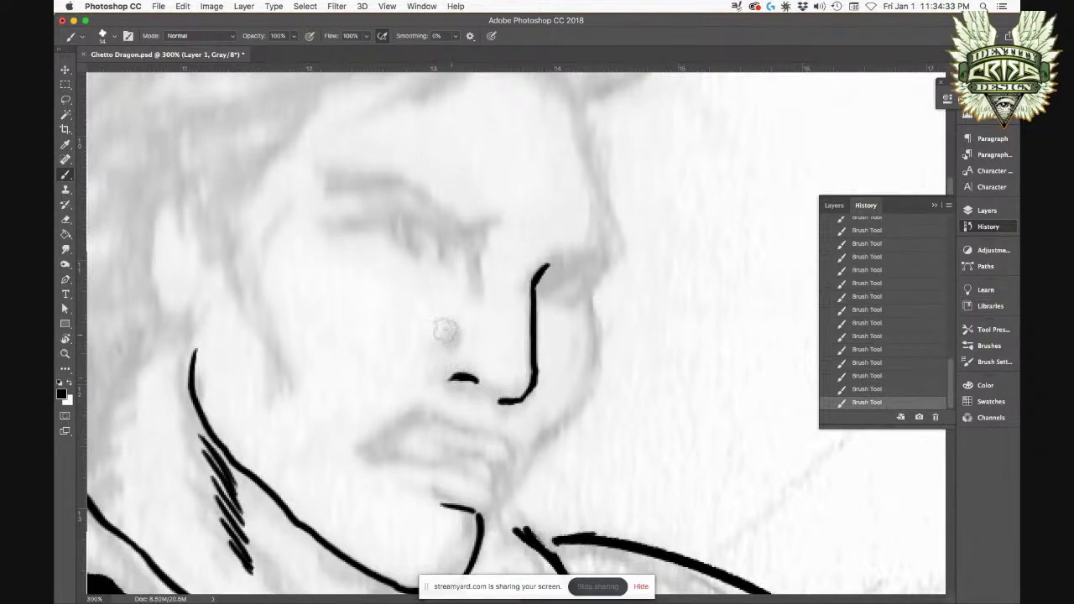
left_click_drag(464, 333, 429, 350)
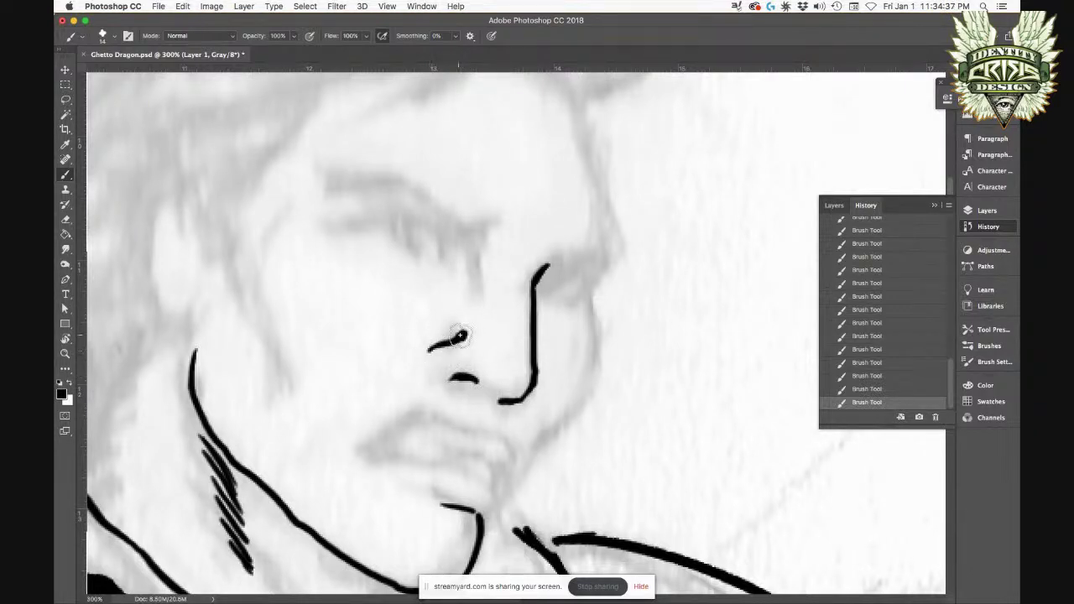
mouse_move(490, 260)
left_mouse_down()
mouse_move(484, 249)
mouse_move(485, 280)
mouse_move(471, 269)
mouse_move(480, 248)
left_mouse_up()
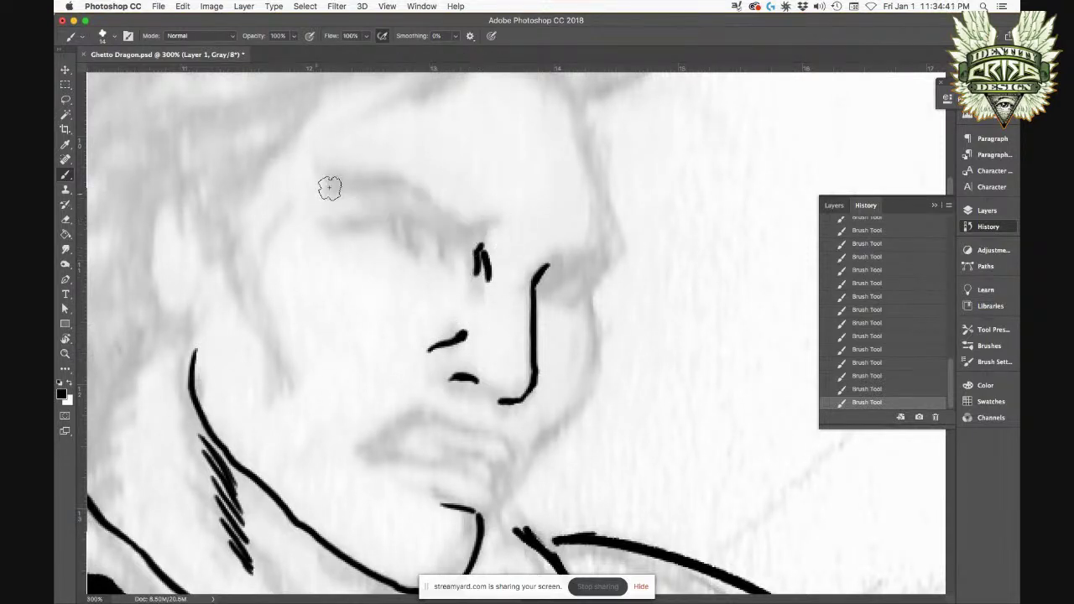
Step: Ink the near eyebrow thick toward the nose and draw the eye below it with a solid black pupil
mouse_move(348, 186)
left_mouse_down()
mouse_move(410, 187)
mouse_move(492, 218)
mouse_move(433, 190)
mouse_move(474, 222)
mouse_move(504, 229)
mouse_move(474, 229)
mouse_move(504, 224)
mouse_move(492, 236)
mouse_move(504, 225)
mouse_move(459, 221)
mouse_move(400, 188)
left_mouse_up()
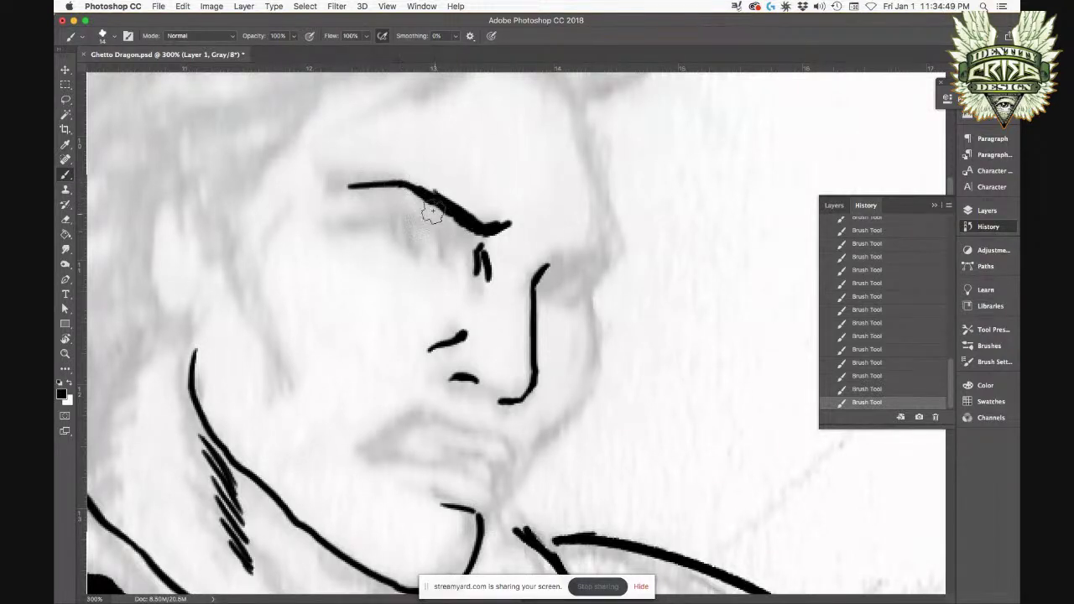
left_click_drag(457, 240, 461, 245)
mouse_move(349, 226)
left_mouse_down()
mouse_move(432, 222)
mouse_move(458, 239)
mouse_move(390, 235)
mouse_move(436, 231)
left_mouse_up()
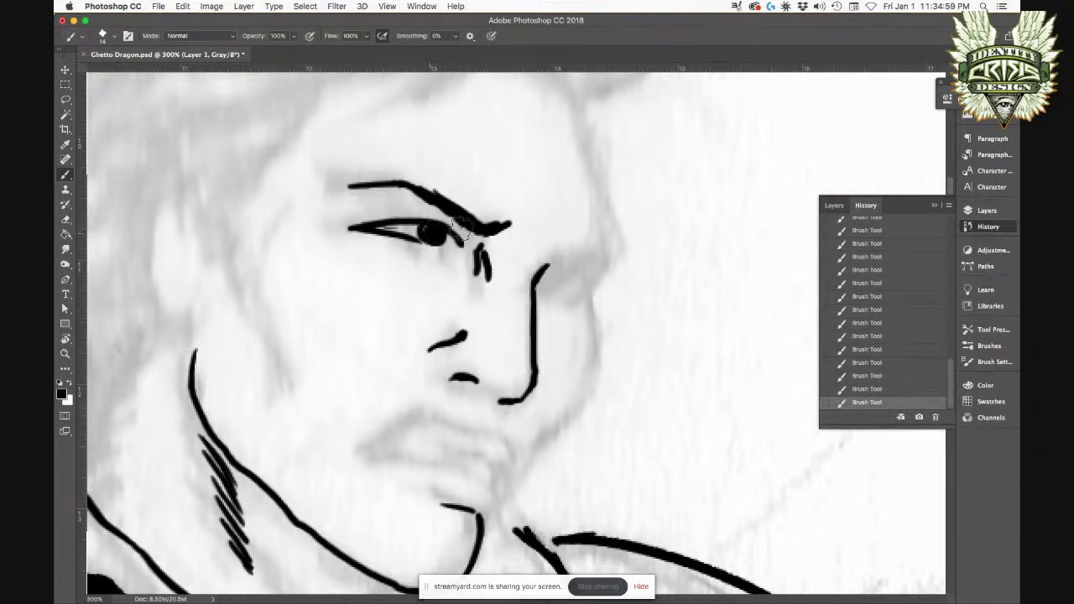
left_click_drag(378, 227, 411, 232)
left_click_drag(524, 339, 528, 404)
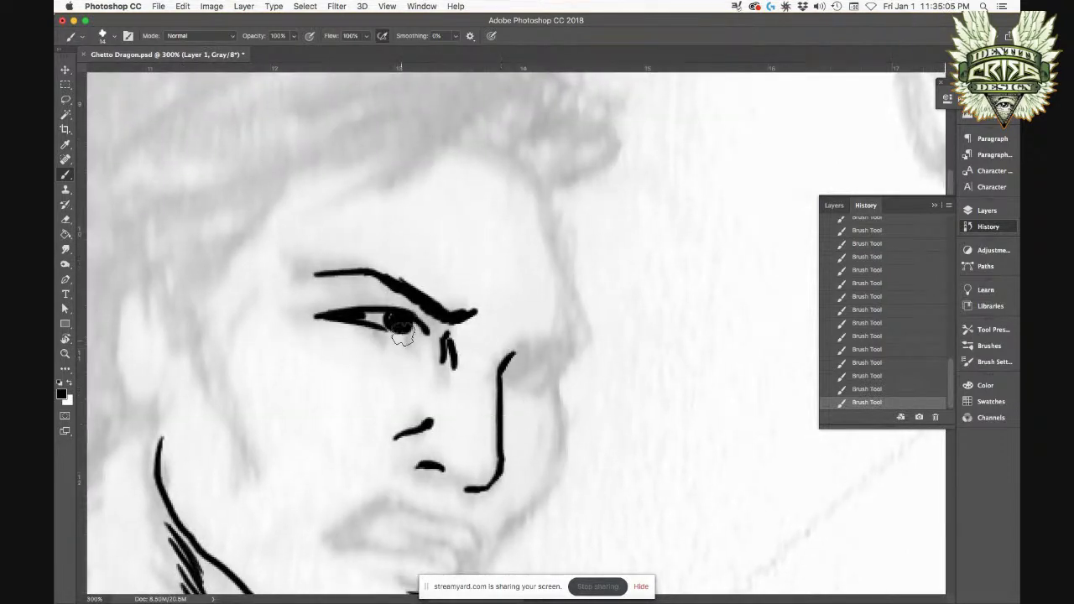
left_click(393, 320)
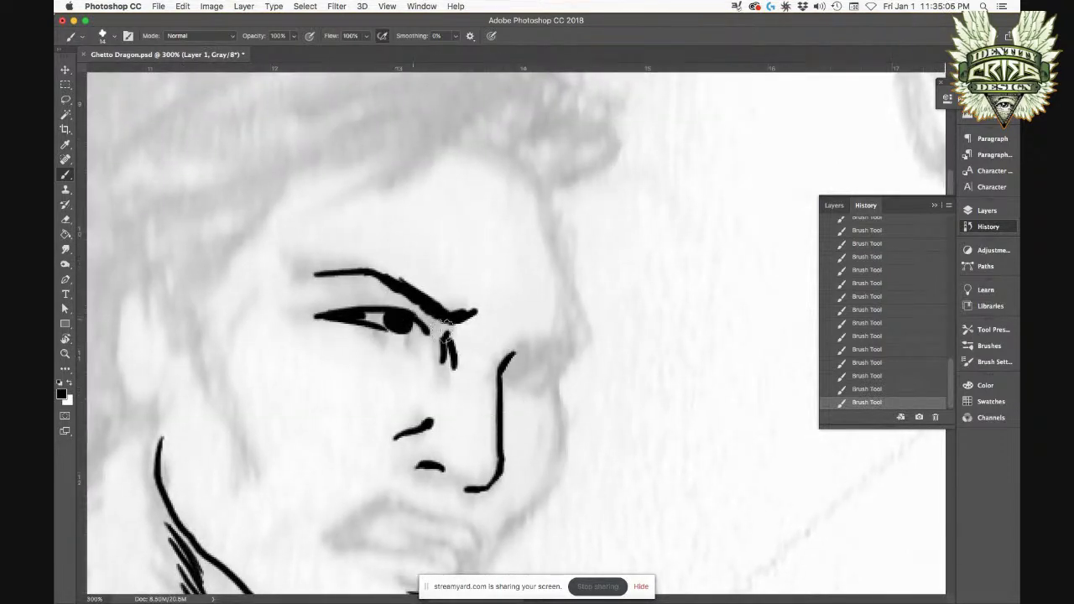
Step: Ink the far eyebrow and eye with its dark pupil, plus the forehead contour running down to the brow
left_click(520, 340)
left_click_drag(519, 345, 573, 354)
mouse_move(509, 361)
left_mouse_down()
mouse_move(552, 376)
mouse_move(540, 366)
left_mouse_up()
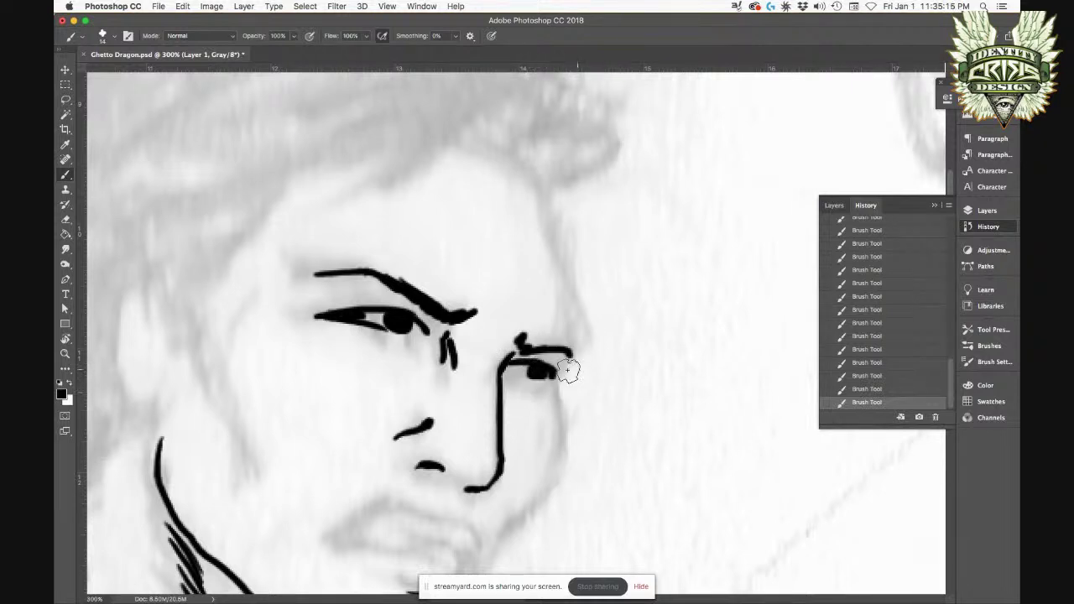
left_click_drag(549, 372, 572, 355)
mouse_move(561, 235)
left_mouse_down()
mouse_move(549, 207)
mouse_move(573, 347)
mouse_move(564, 367)
left_mouse_up()
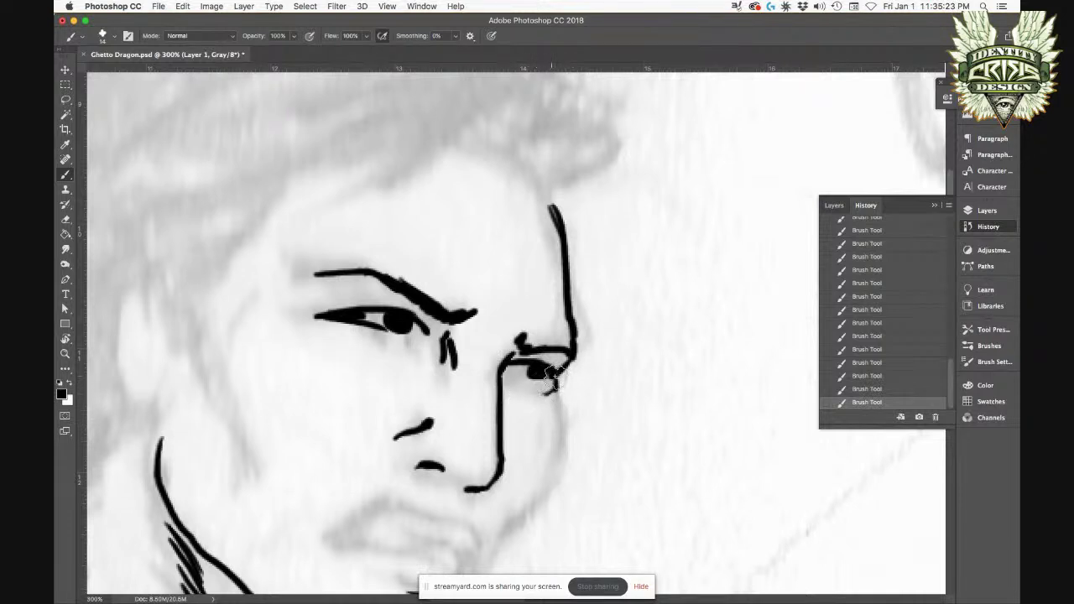
left_click_drag(512, 372, 554, 382)
Step: Reduce the brush size to 3 px and add fine lashes, lower-lid lines and the nostril wing's curve
right_click(666, 312)
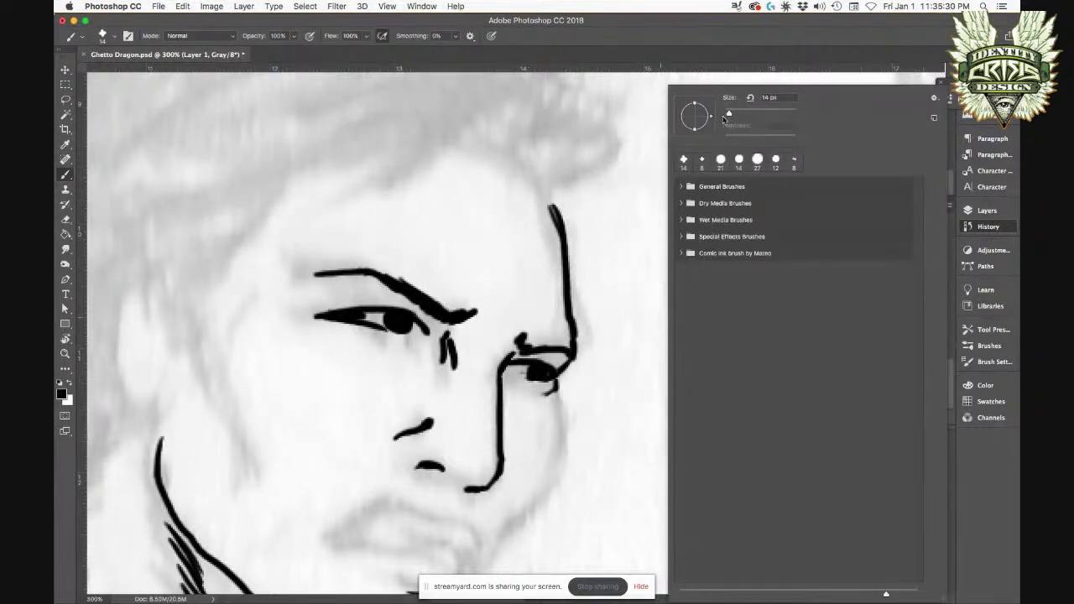
left_click_drag(728, 116, 725, 115)
left_click(530, 377)
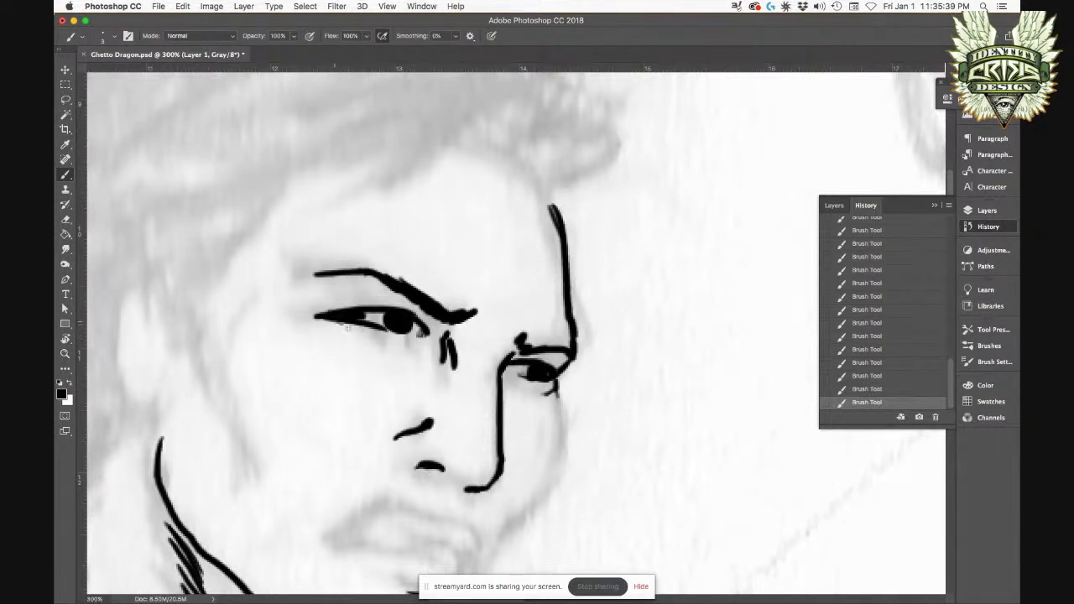
left_click_drag(341, 327, 403, 346)
Step: Ink the far cheek's contour from the eye down to the mouth and outline the upper lip with thin lines
scroll(525, 419, "down", 5)
scroll(524, 419, "left", 4)
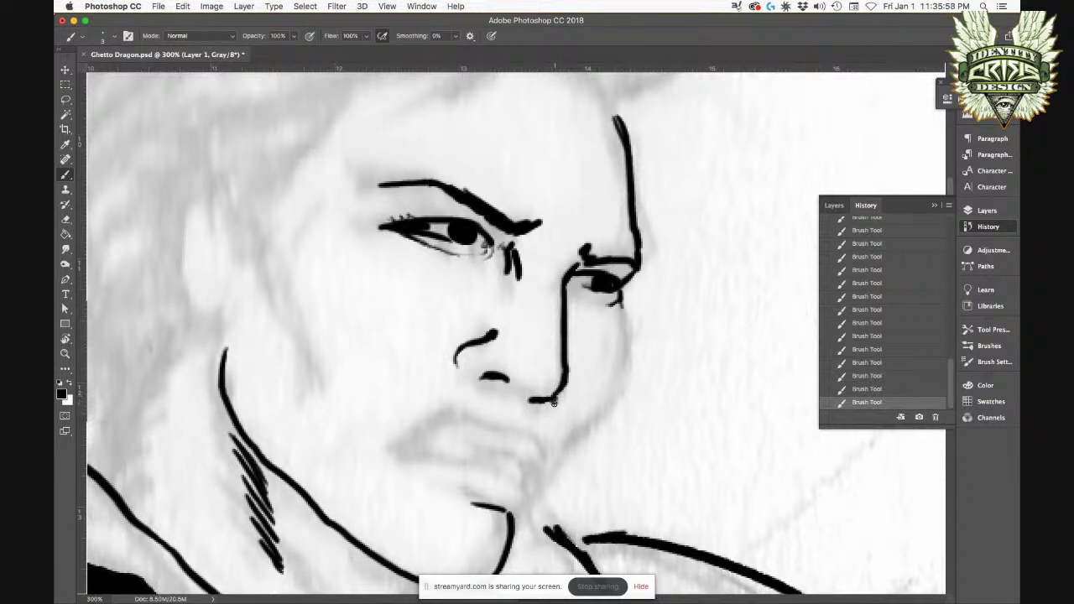
mouse_move(621, 317)
left_mouse_down()
mouse_move(625, 337)
mouse_move(603, 408)
mouse_move(523, 502)
left_mouse_up()
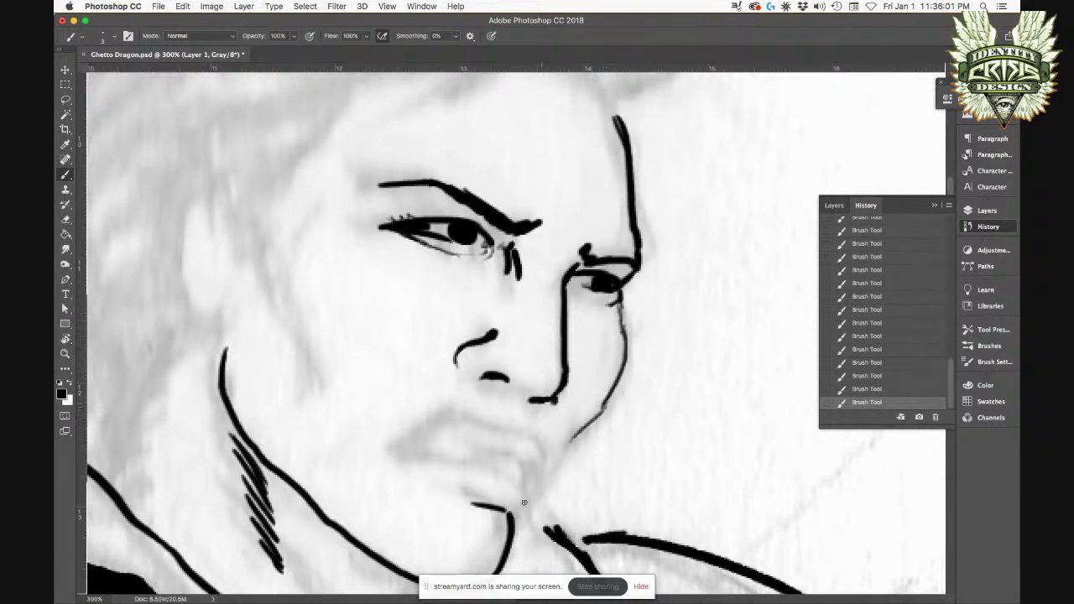
left_click_drag(604, 403, 548, 482)
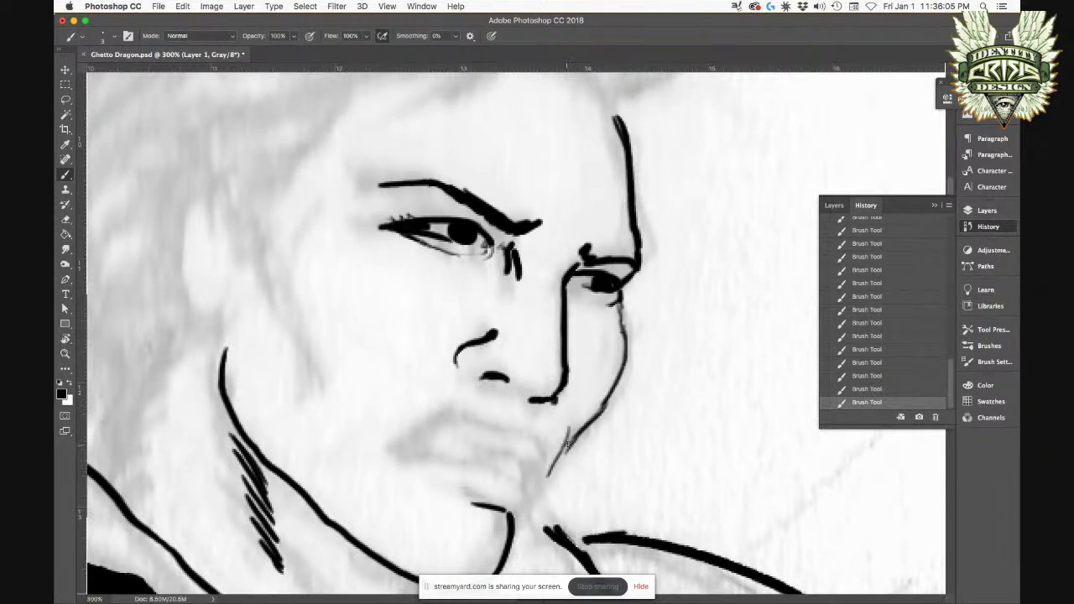
left_click_drag(398, 439, 468, 420)
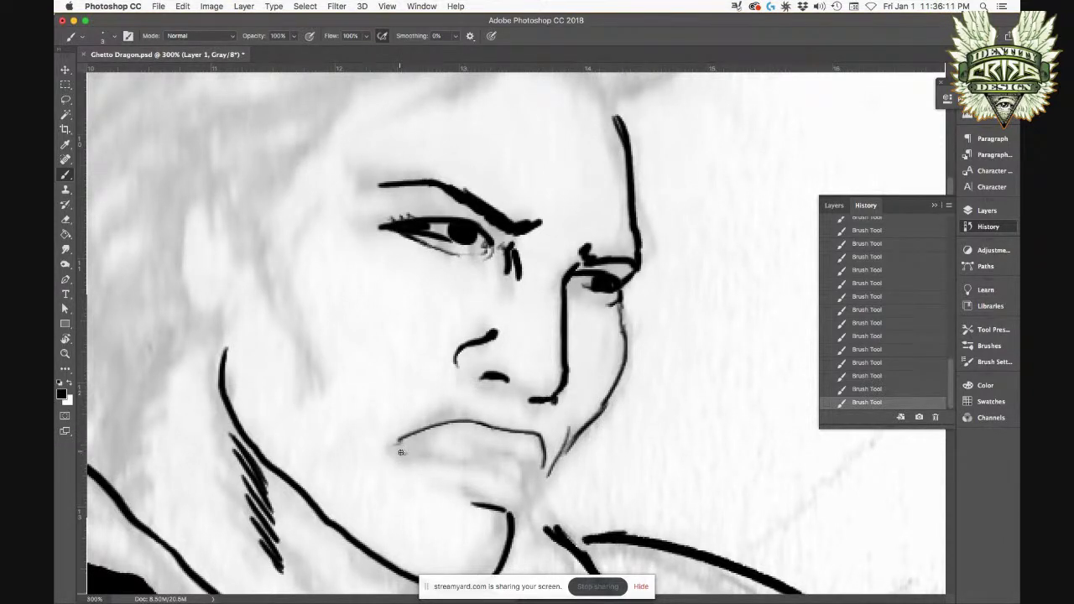
Step: Ink the upper lip's lower edge and inner line, hatch its far half and draw the lower lip's contour to the chin
left_click_drag(391, 453, 496, 469)
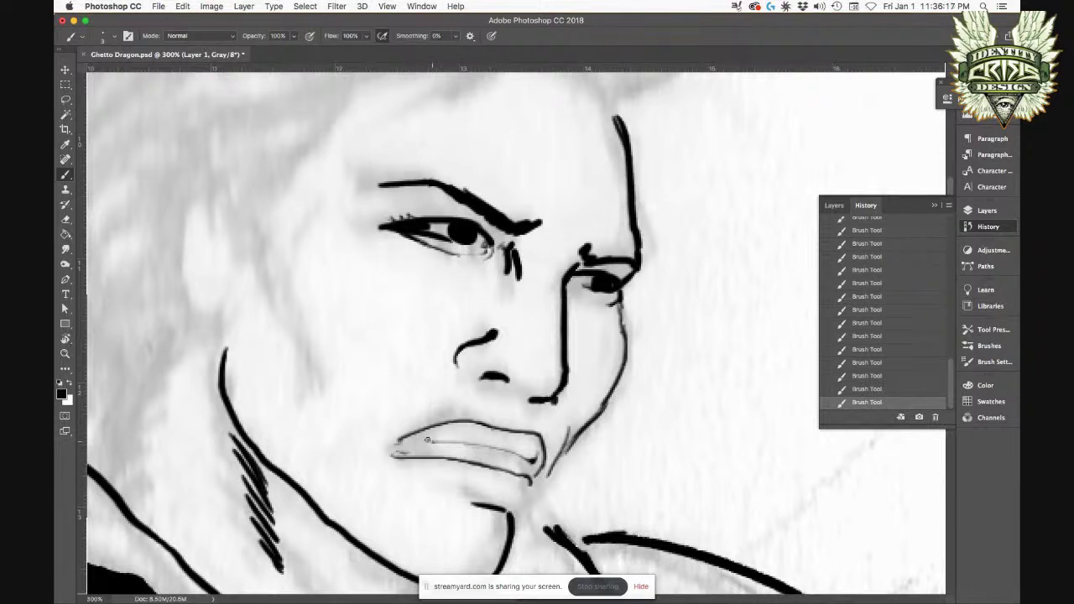
mouse_move(479, 446)
left_mouse_down()
mouse_move(496, 464)
mouse_move(534, 471)
left_mouse_up()
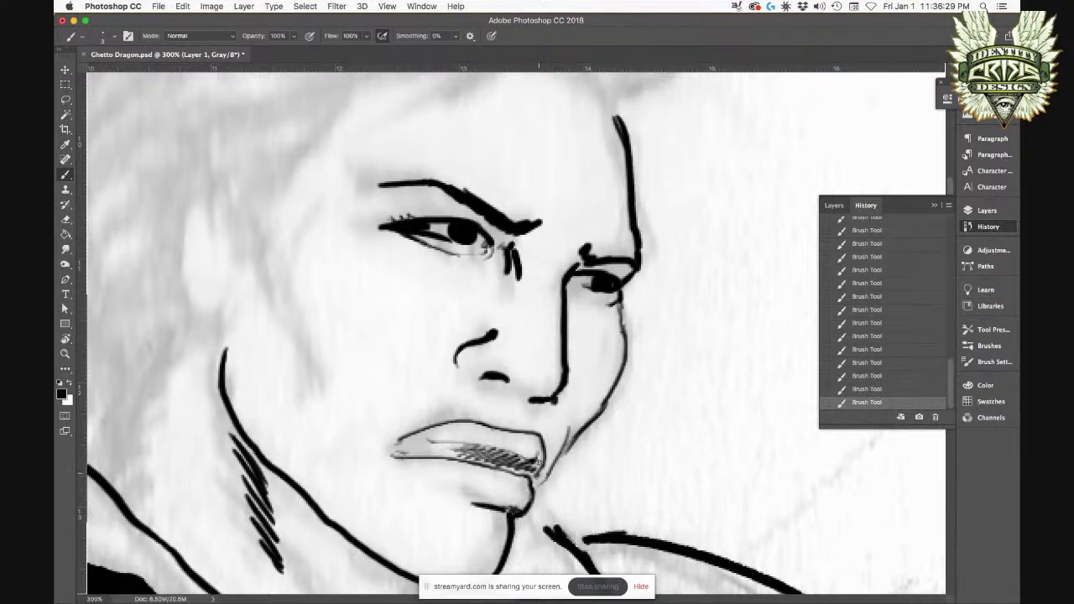
key("super+minus")
key("super+minus")
key("super+minus")
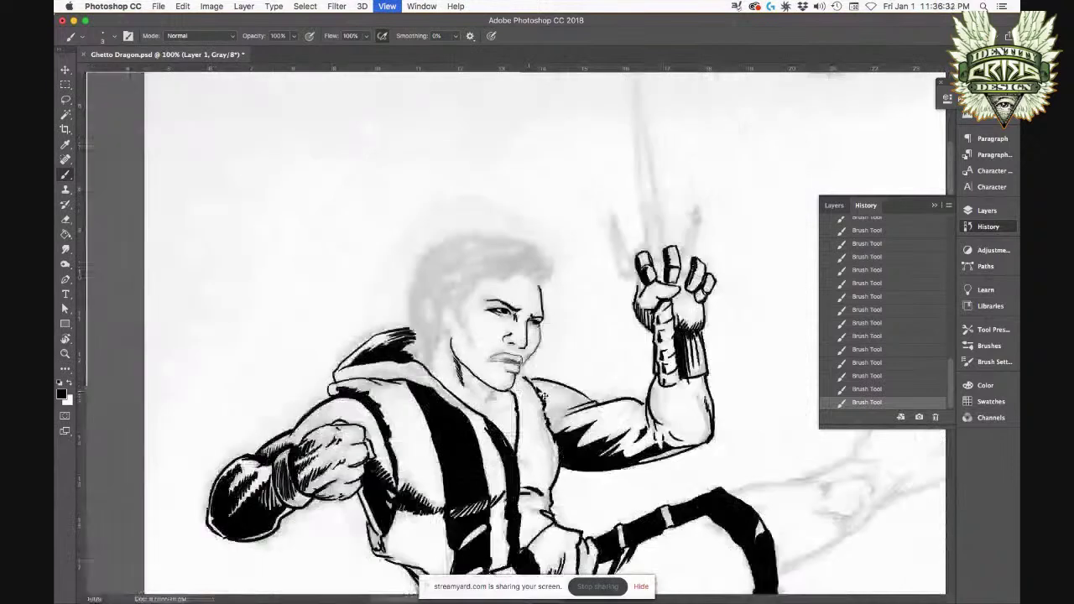
Step: Thicken the upper lip's outline around the far mouth corner and hatch the lip's near half
key("super+plus")
key("super+plus")
key("super+plus")
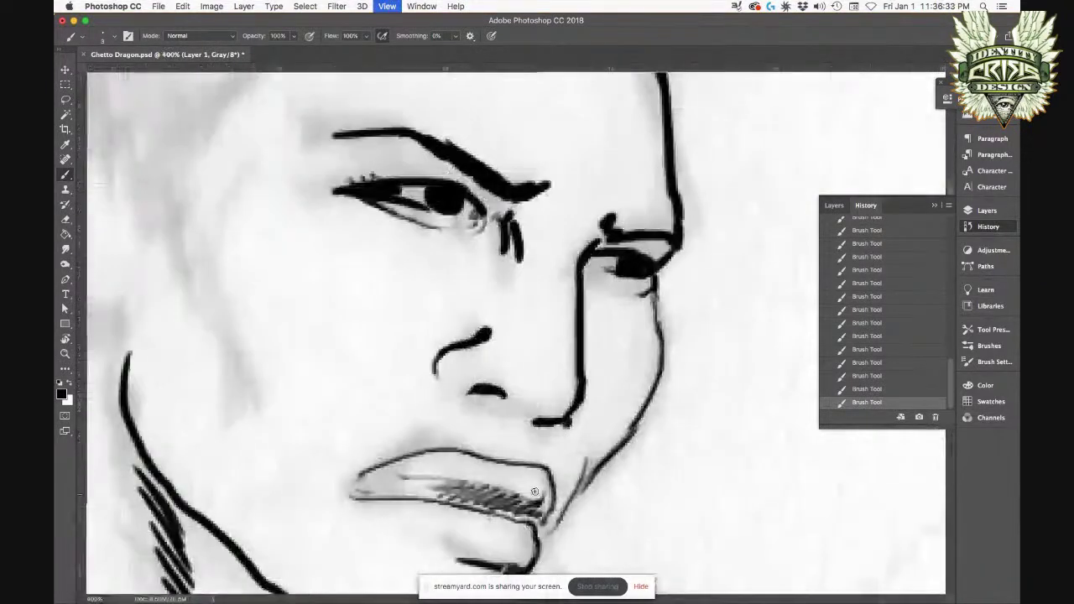
mouse_move(540, 488)
left_mouse_down()
mouse_move(531, 506)
mouse_move(543, 511)
left_mouse_up()
mouse_move(507, 467)
left_mouse_down()
mouse_move(536, 470)
mouse_move(544, 485)
mouse_move(444, 451)
mouse_move(393, 457)
mouse_move(394, 467)
mouse_move(431, 450)
mouse_move(445, 460)
mouse_move(386, 485)
mouse_move(461, 490)
mouse_move(445, 479)
left_mouse_up()
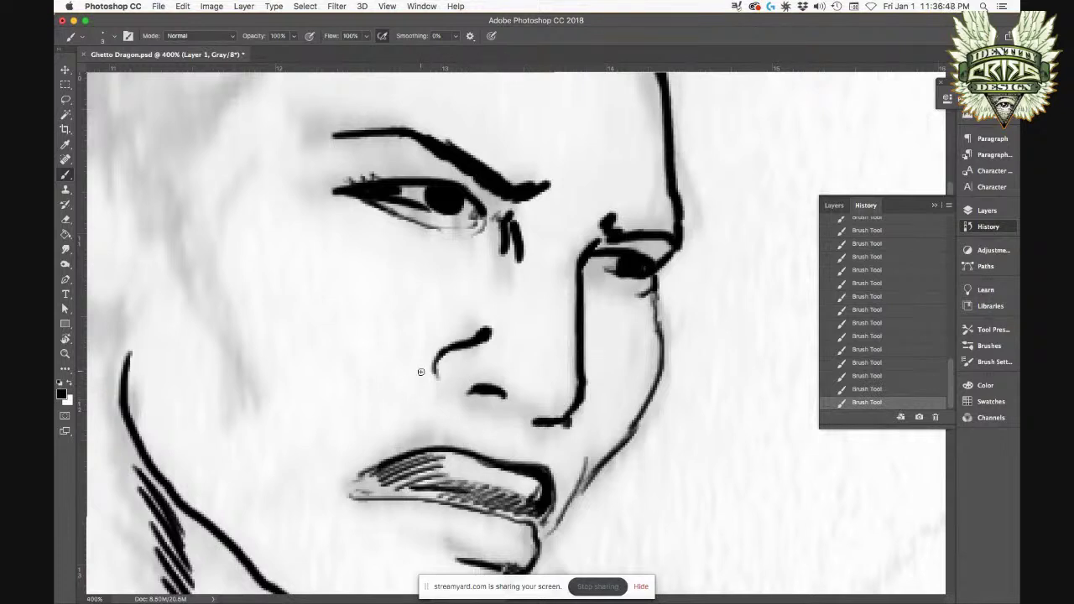
Step: Switch to a thicker ink brush and fill the whole upper lip with solid black
right_click(484, 342)
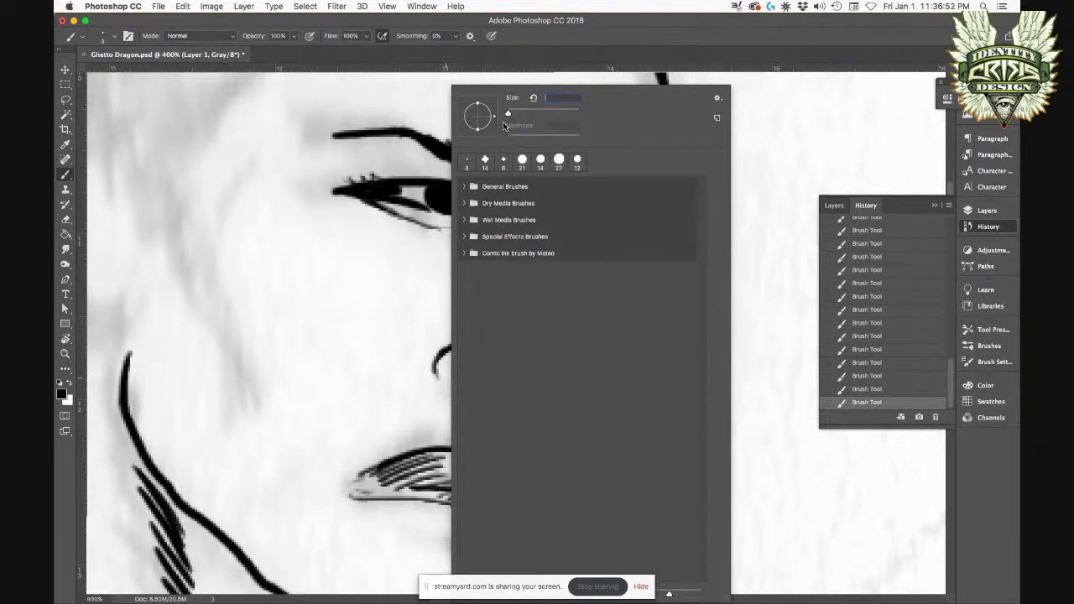
key("Return")
mouse_move(434, 471)
left_mouse_down()
mouse_move(401, 475)
mouse_move(428, 458)
mouse_move(409, 460)
mouse_move(372, 482)
mouse_move(503, 495)
mouse_move(512, 510)
mouse_move(470, 493)
mouse_move(515, 506)
mouse_move(386, 490)
mouse_move(419, 480)
mouse_move(384, 477)
mouse_move(476, 466)
mouse_move(420, 467)
left_mouse_up()
mouse_move(527, 491)
left_mouse_down()
mouse_move(539, 478)
mouse_move(538, 503)
mouse_move(496, 463)
mouse_move(448, 446)
mouse_move(504, 463)
mouse_move(459, 451)
mouse_move(403, 466)
left_mouse_up()
mouse_move(530, 505)
left_mouse_down()
mouse_move(510, 515)
mouse_move(539, 509)
left_mouse_up()
key("super+minus")
key("super+minus")
key("super+minus")
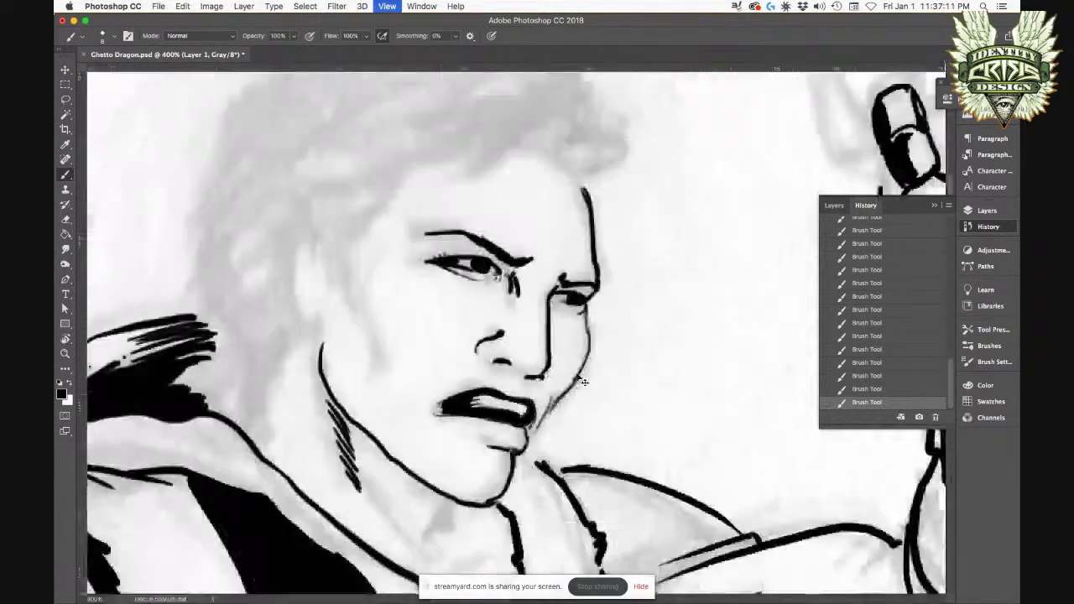
key("super+minus")
key("super+plus")
key("super+plus")
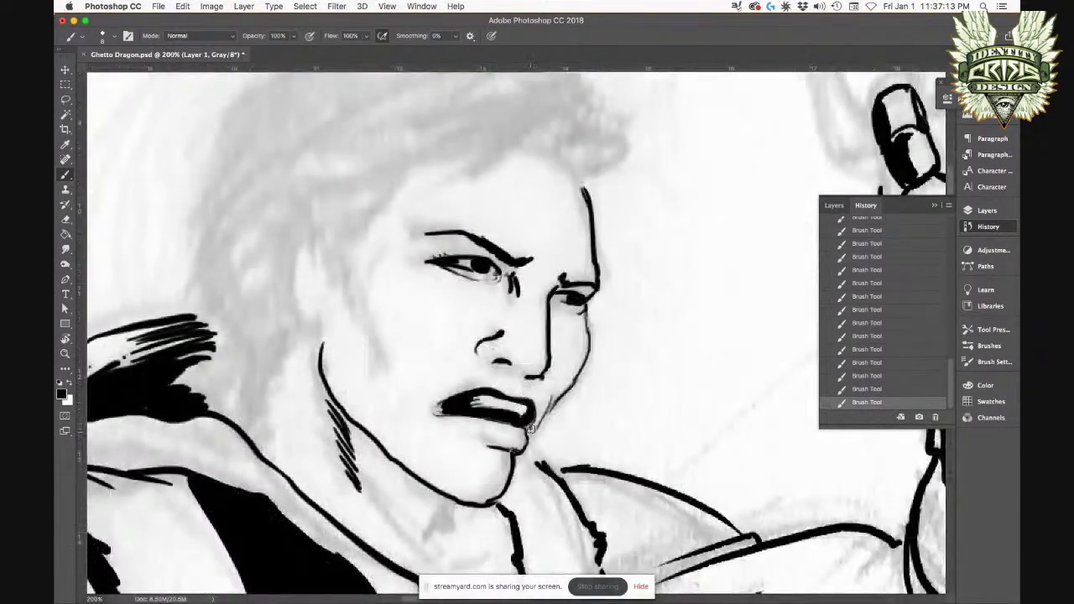
left_click_drag(486, 403, 521, 410)
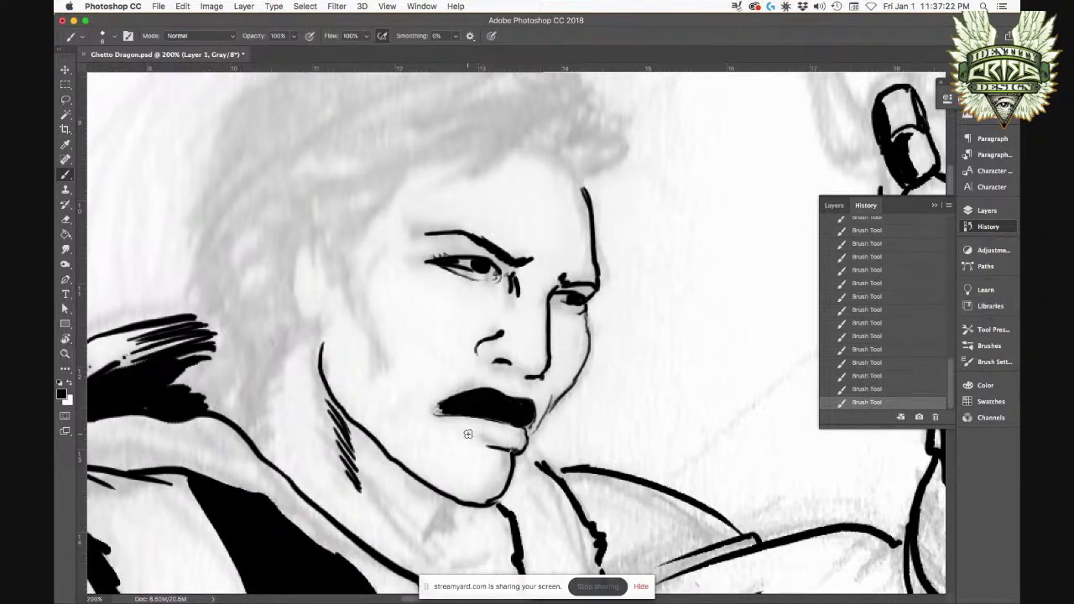
Step: Clean up the ink around the mouth corners and lower lip with the Eraser and redraw the lower lip's short shadow line
mouse_move(409, 434)
left_mouse_down()
mouse_move(452, 428)
mouse_move(442, 423)
mouse_move(476, 431)
mouse_move(411, 416)
mouse_move(464, 423)
mouse_move(402, 423)
mouse_move(519, 432)
mouse_move(425, 421)
mouse_move(498, 432)
mouse_move(426, 420)
mouse_move(473, 427)
mouse_move(468, 447)
mouse_move(504, 451)
left_mouse_up()
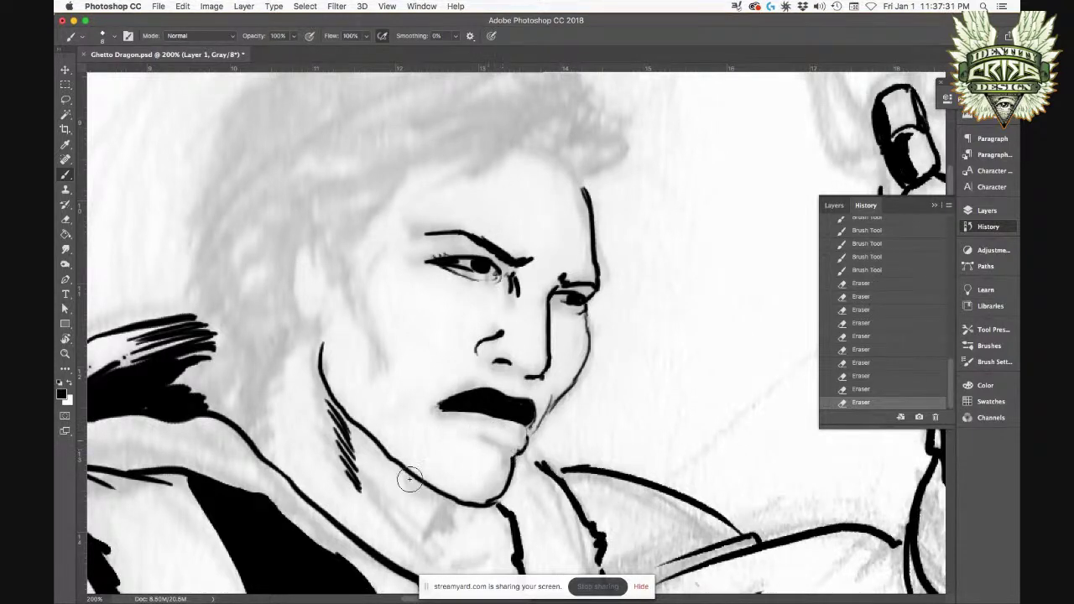
mouse_move(320, 579)
mouse_move(495, 440)
left_mouse_down()
mouse_move(457, 432)
mouse_move(504, 455)
left_mouse_up()
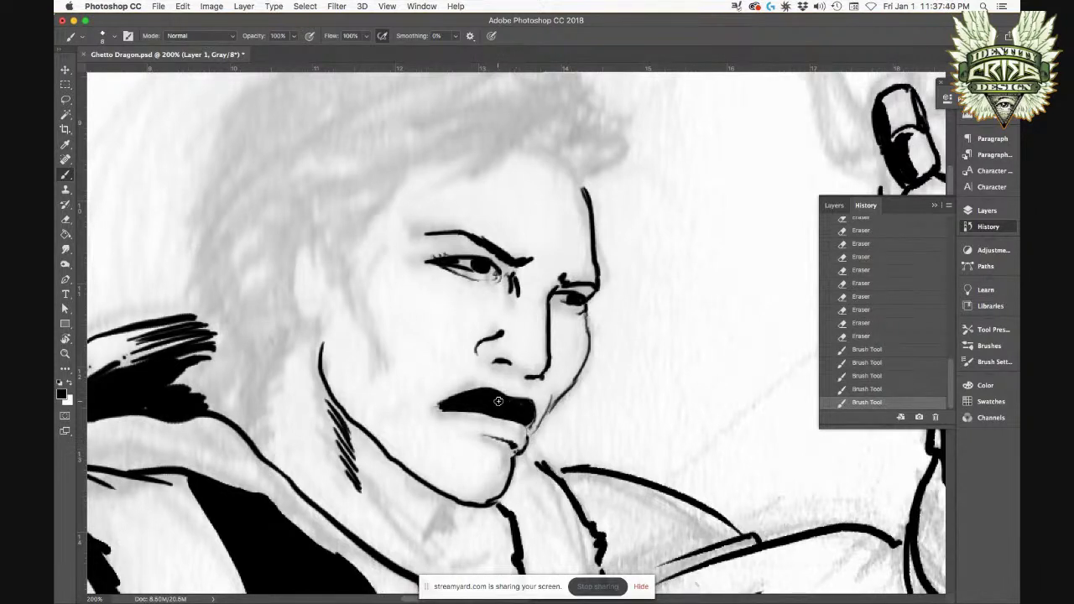
Step: Try erasing a small highlight into the black upper lip and trimming it with black strokes
mouse_move(524, 392)
left_mouse_down()
mouse_move(502, 391)
mouse_move(519, 408)
mouse_move(482, 399)
left_mouse_up()
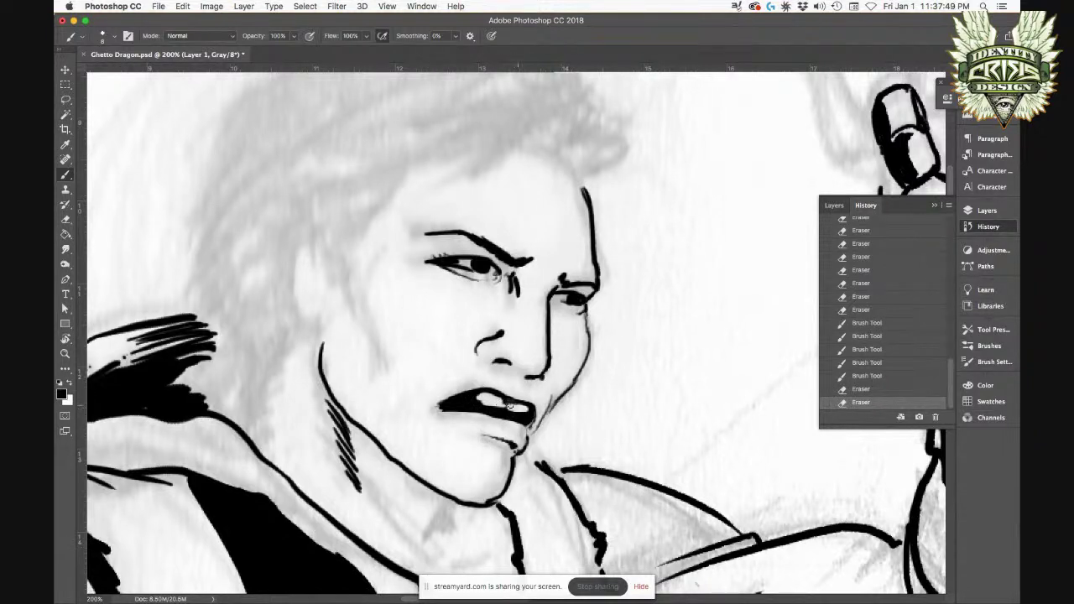
left_click_drag(530, 409, 508, 399)
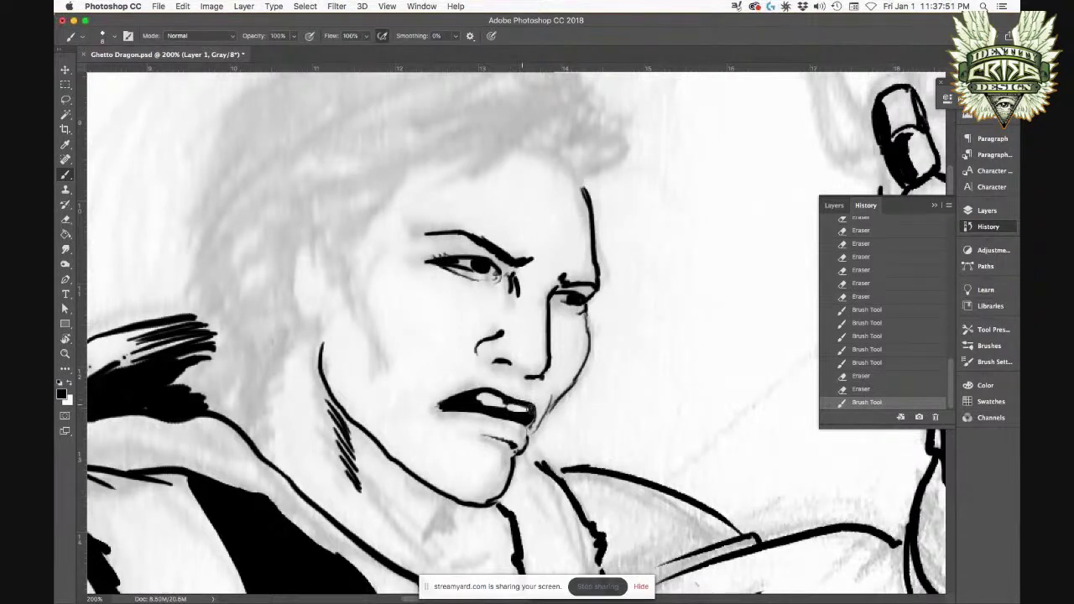
mouse_move(466, 398)
left_mouse_down()
mouse_move(526, 408)
mouse_move(489, 405)
mouse_move(517, 404)
mouse_move(515, 416)
mouse_move(508, 401)
mouse_move(473, 398)
mouse_move(524, 405)
mouse_move(523, 393)
mouse_move(486, 402)
mouse_move(512, 417)
left_mouse_up()
Step: Try a broad rounded highlight on the far half of the upper lip with the Eraser
key("e")
key("bracketleft")
key("bracketleft")
key("bracketleft")
key("super+equal")
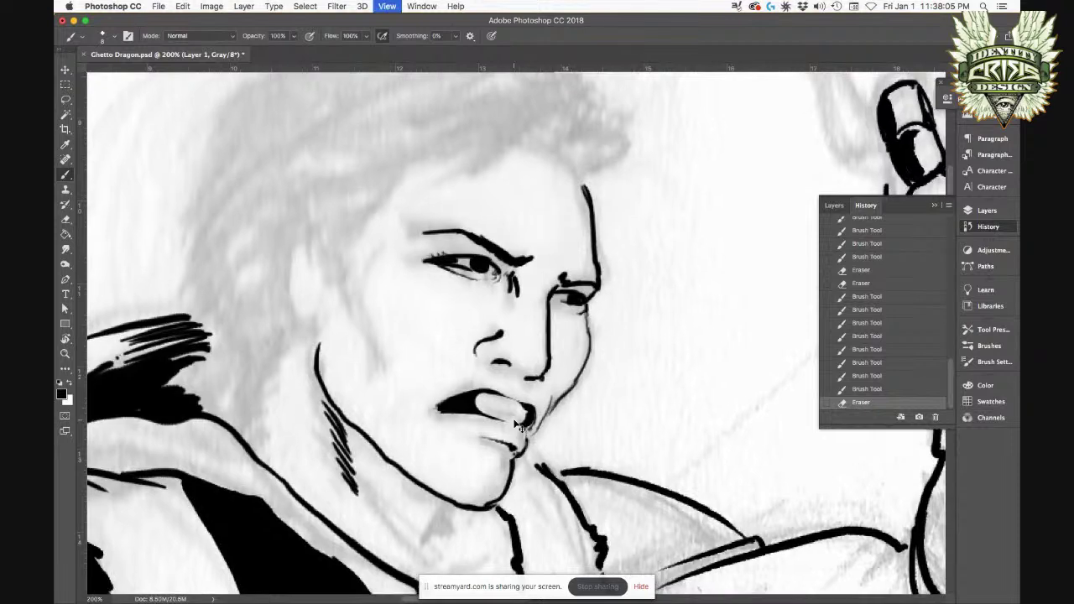
key("super+equal")
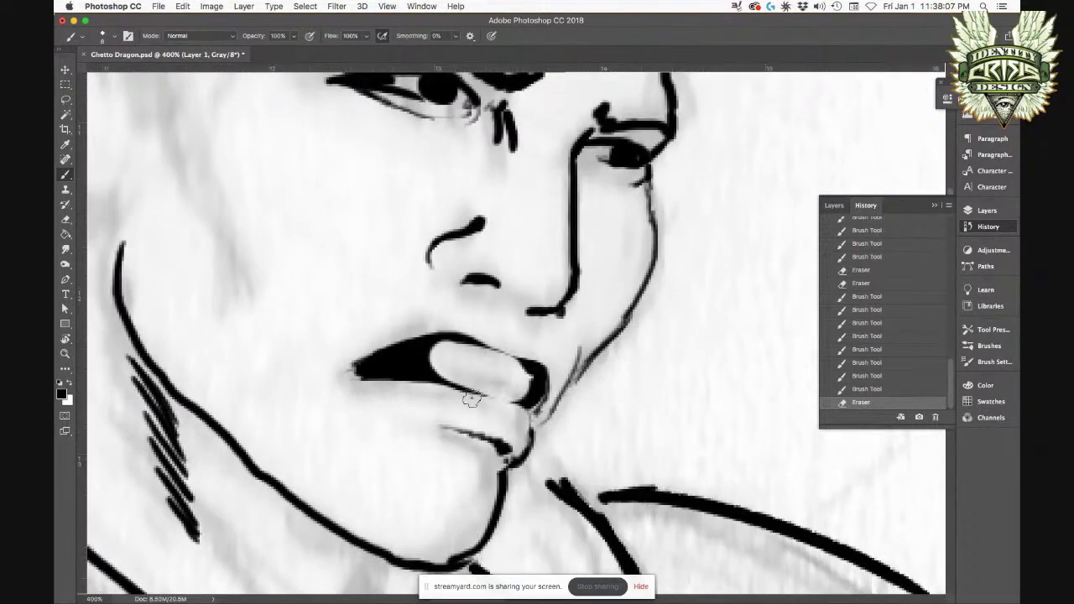
Step: Redraw the upper lip's edges around the erased area and ink over it, leaving only a thin streaked highlight
left_click_drag(448, 386, 520, 402)
left_click_drag(445, 342, 515, 362)
left_click_drag(443, 342, 528, 367)
mouse_move(517, 362)
left_mouse_down()
mouse_move(451, 345)
mouse_move(411, 352)
mouse_move(478, 355)
left_mouse_up()
left_click_drag(412, 359, 503, 373)
mouse_move(424, 369)
left_mouse_down()
mouse_move(494, 372)
mouse_move(529, 396)
mouse_move(458, 370)
left_mouse_up()
mouse_move(514, 392)
left_mouse_down()
mouse_move(526, 399)
mouse_move(535, 386)
left_mouse_up()
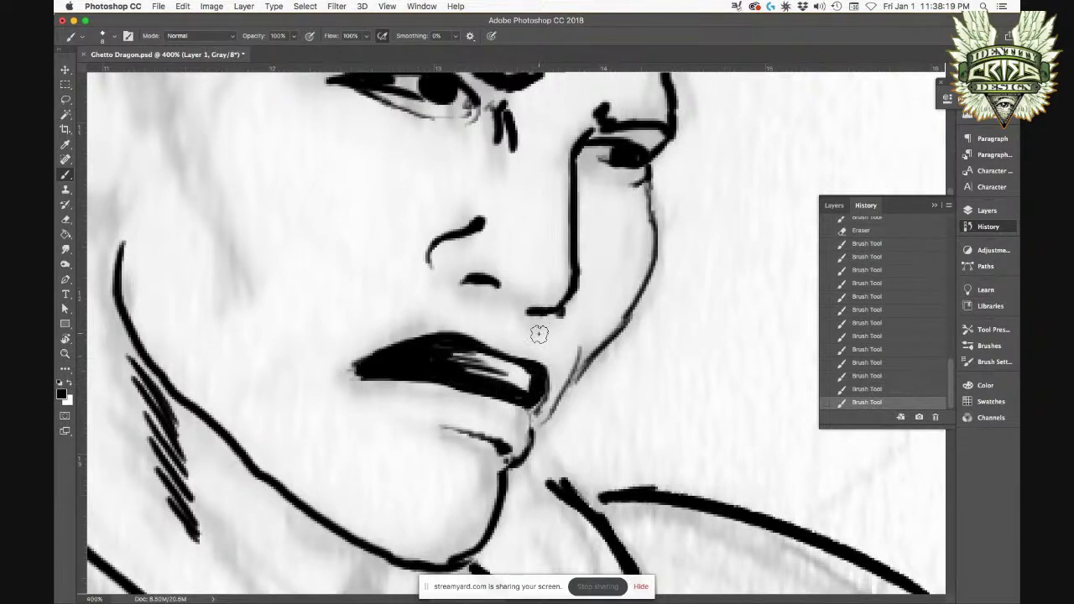
Step: Cover the remaining highlight near the far mouth corner so the upper lip is solid black
key("super+minus")
key("super+minus")
key("super+minus")
key("super+minus")
key("super+minus")
key("super+plus")
key("super+plus")
key("super+plus")
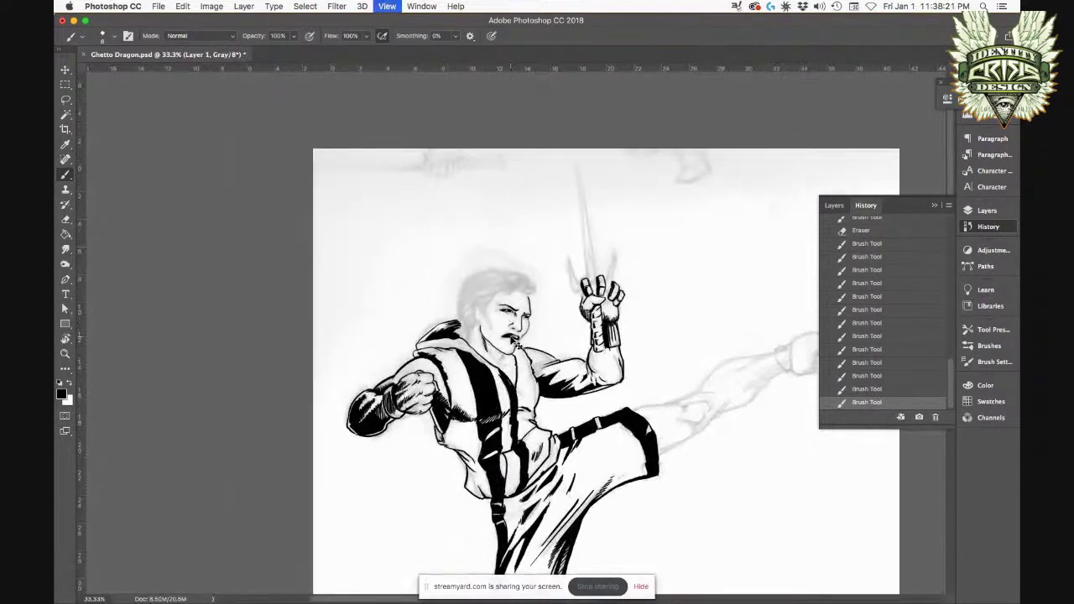
key("super+plus")
key("super+plus")
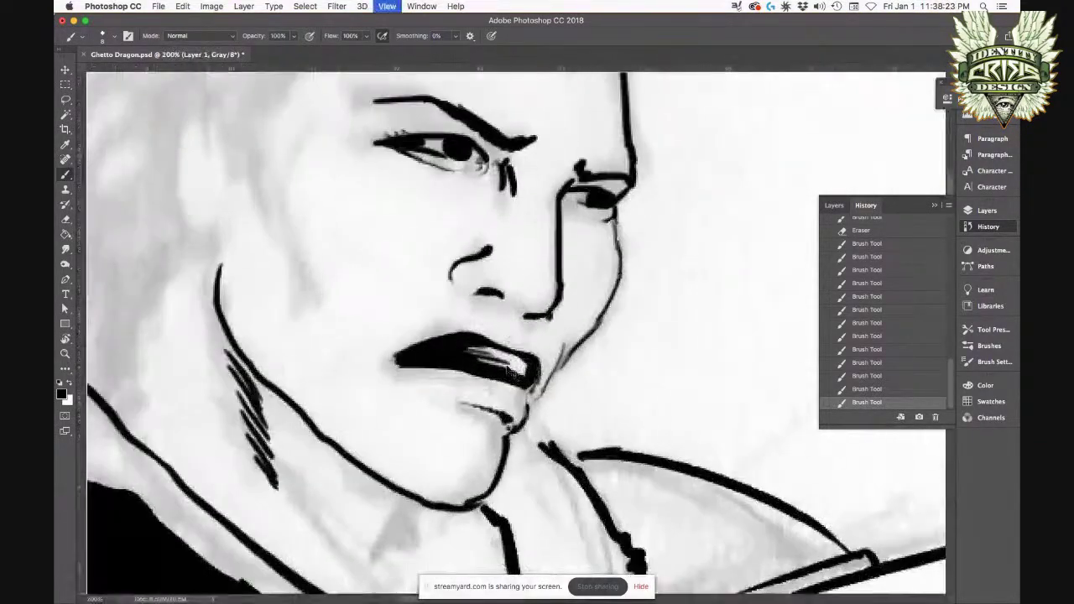
mouse_move(522, 369)
left_mouse_down()
mouse_move(474, 352)
mouse_move(529, 376)
mouse_move(509, 361)
left_mouse_up()
Step: Ink the ear's outer contour and the jagged hairline from the far temple across the forehead to the ear
key("super+minus")
key("super+minus")
key("super+minus")
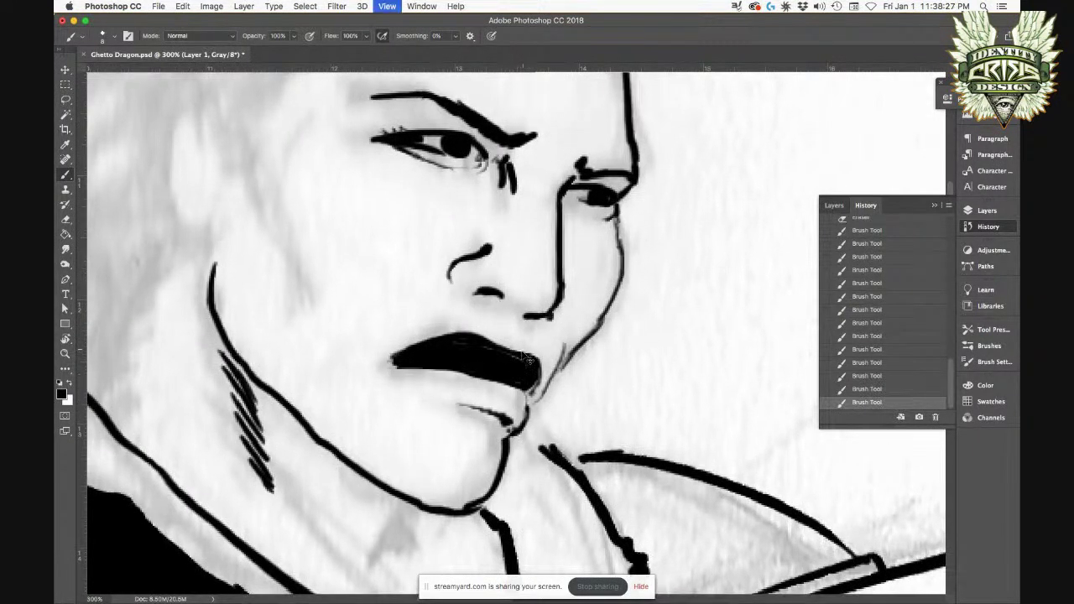
key("super+plus")
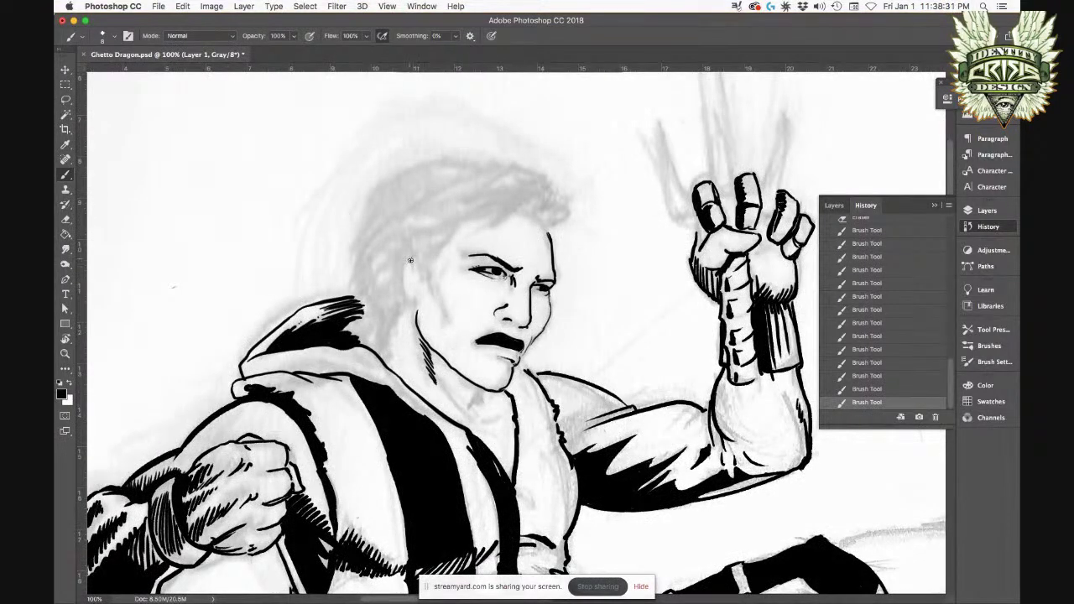
left_click_drag(409, 253, 414, 303)
left_click_drag(554, 234, 539, 218)
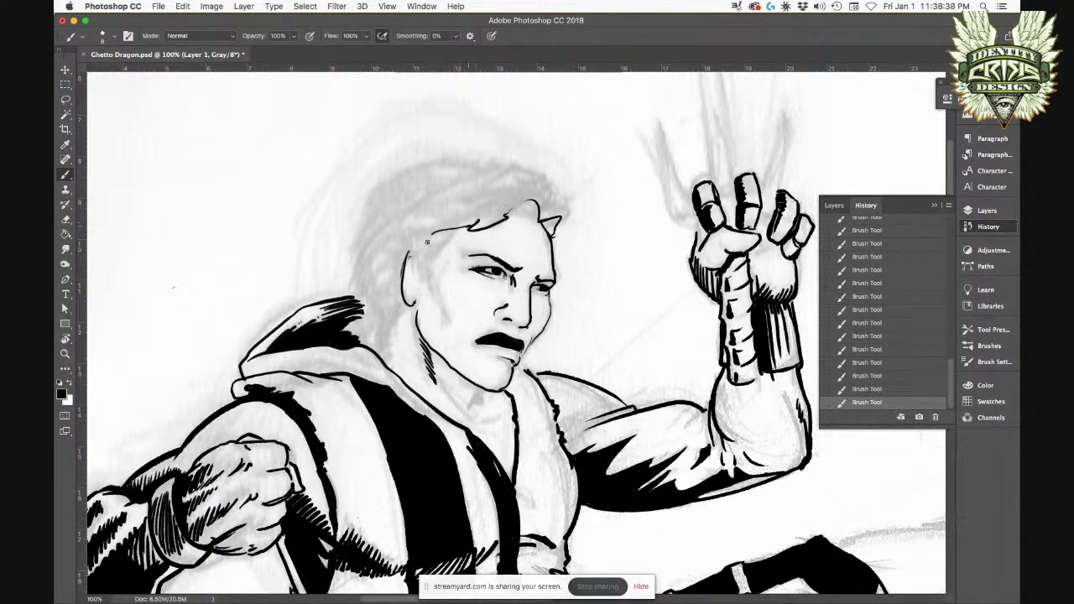
left_click_drag(453, 233, 406, 250)
key("super+minus")
key("super+minus")
key("super+minus")
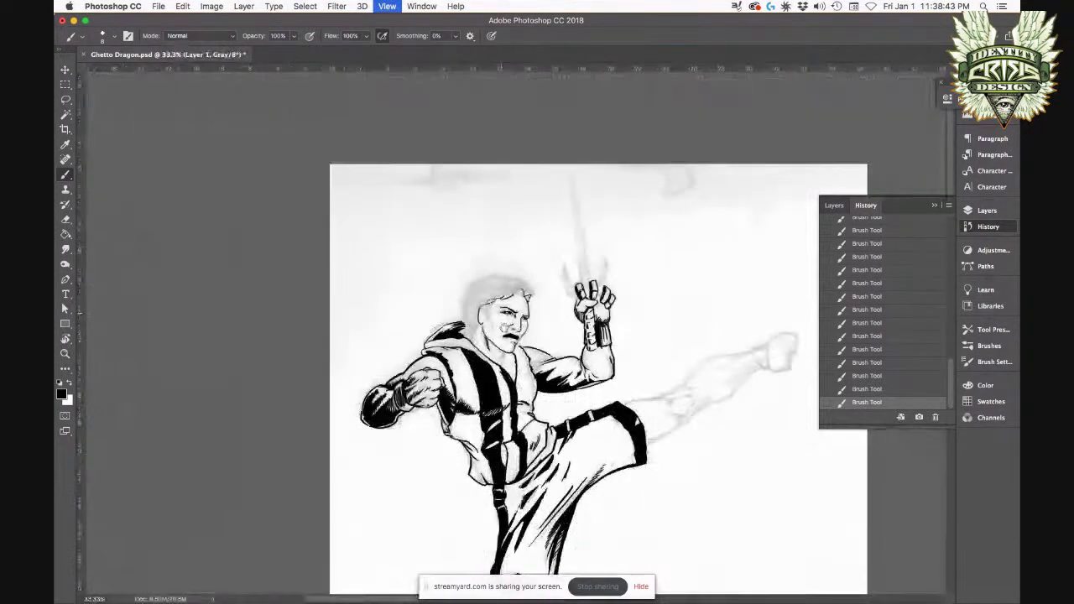
key("super+r")
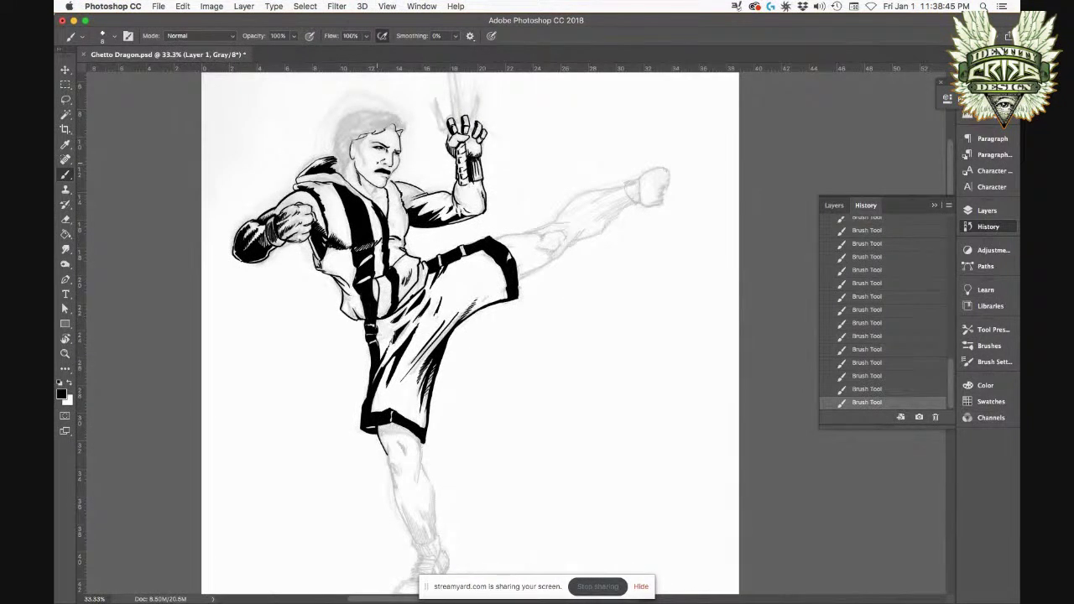